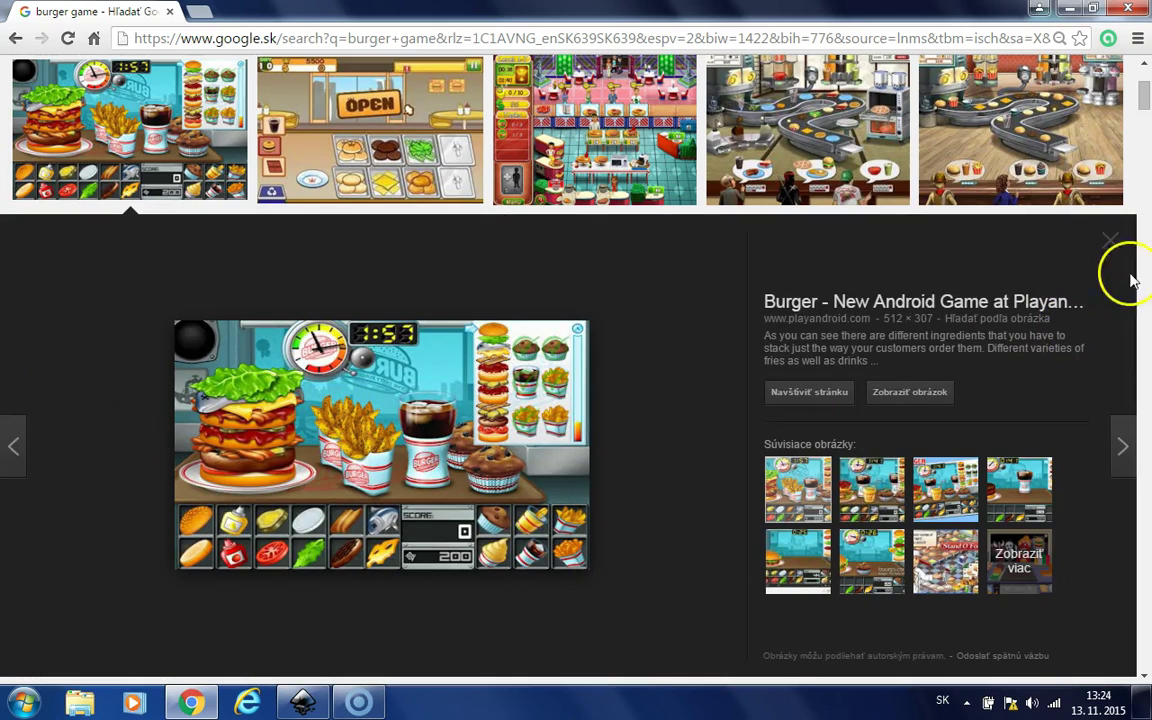
Browse the burger game image results, previewing the Burger Queen World and Burger Bar Game screenshots for reference
{"action": "left_click", "coordinate": [1115, 247]}
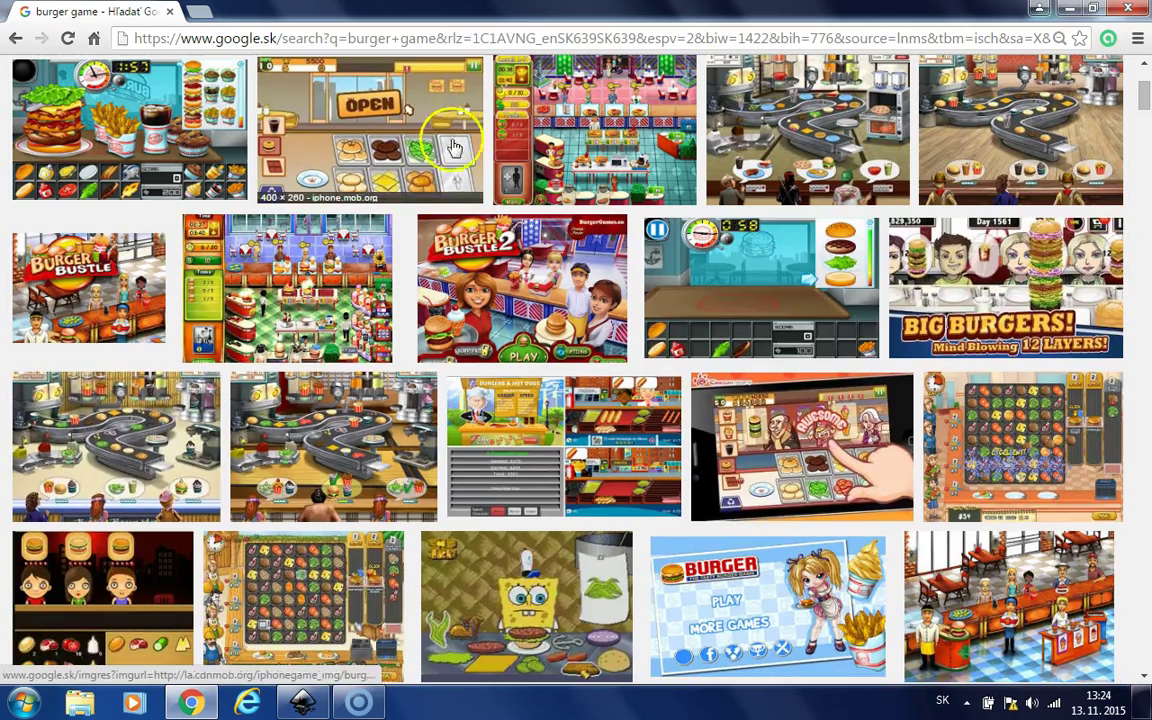
{"action": "left_click", "coordinate": [371, 170]}
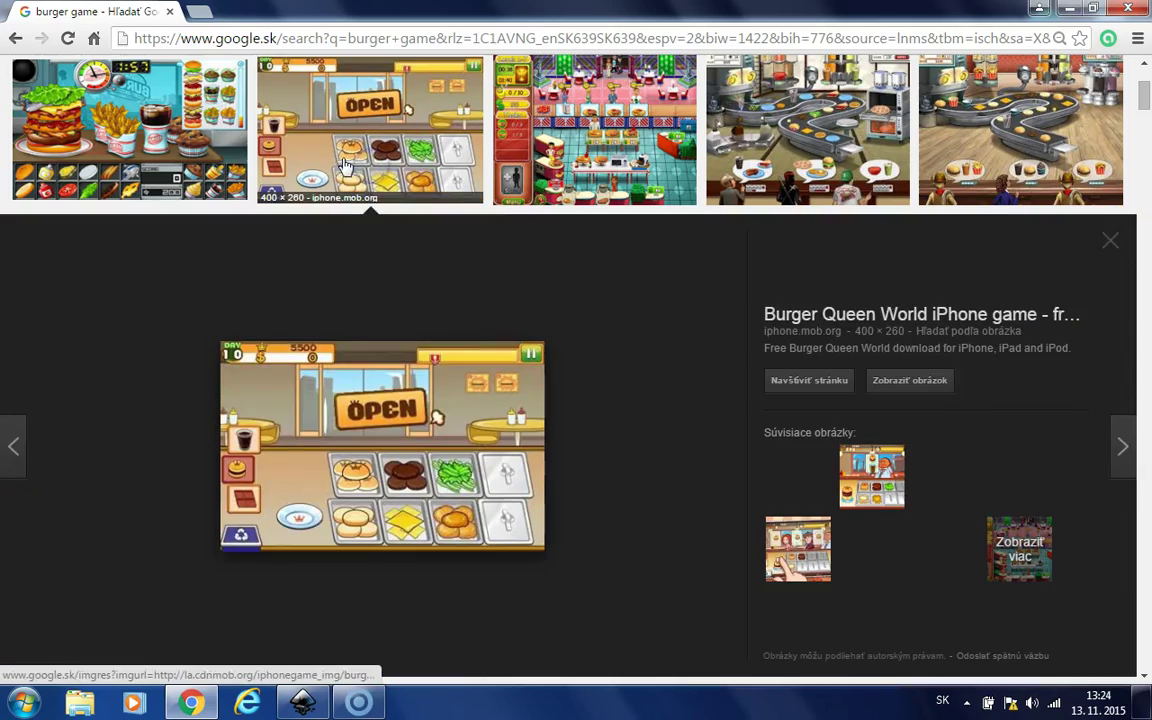
{"action": "left_click", "coordinate": [1117, 248]}
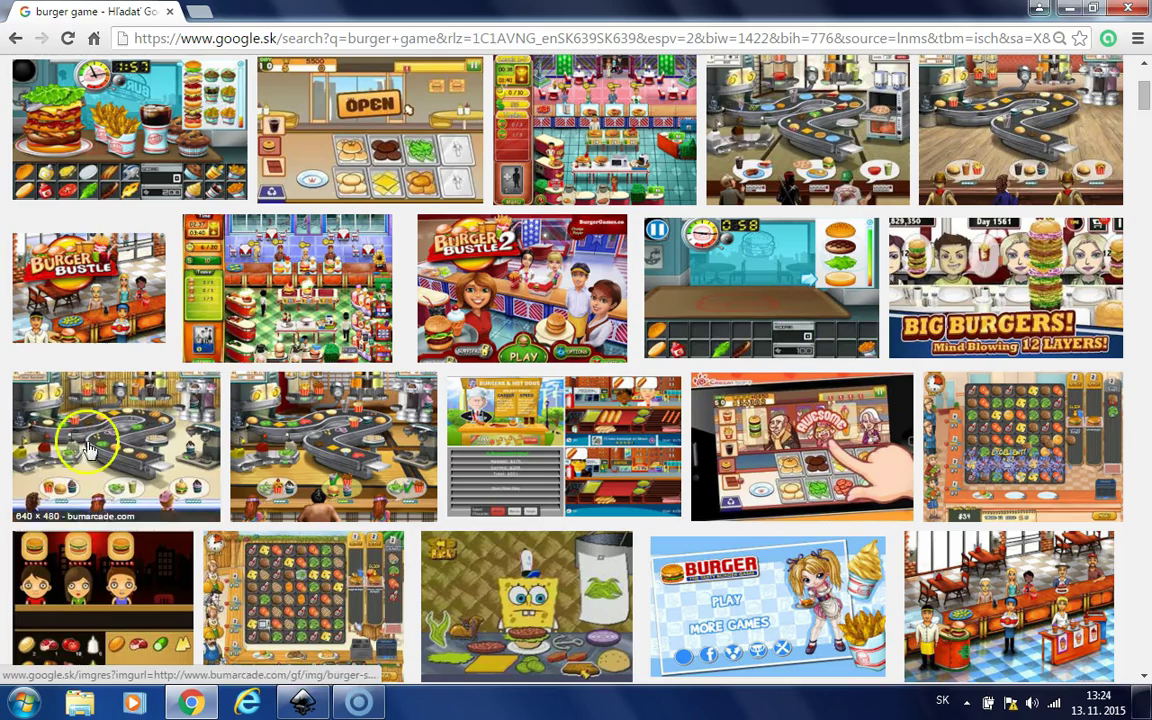
{"action": "left_click", "coordinate": [138, 590]}
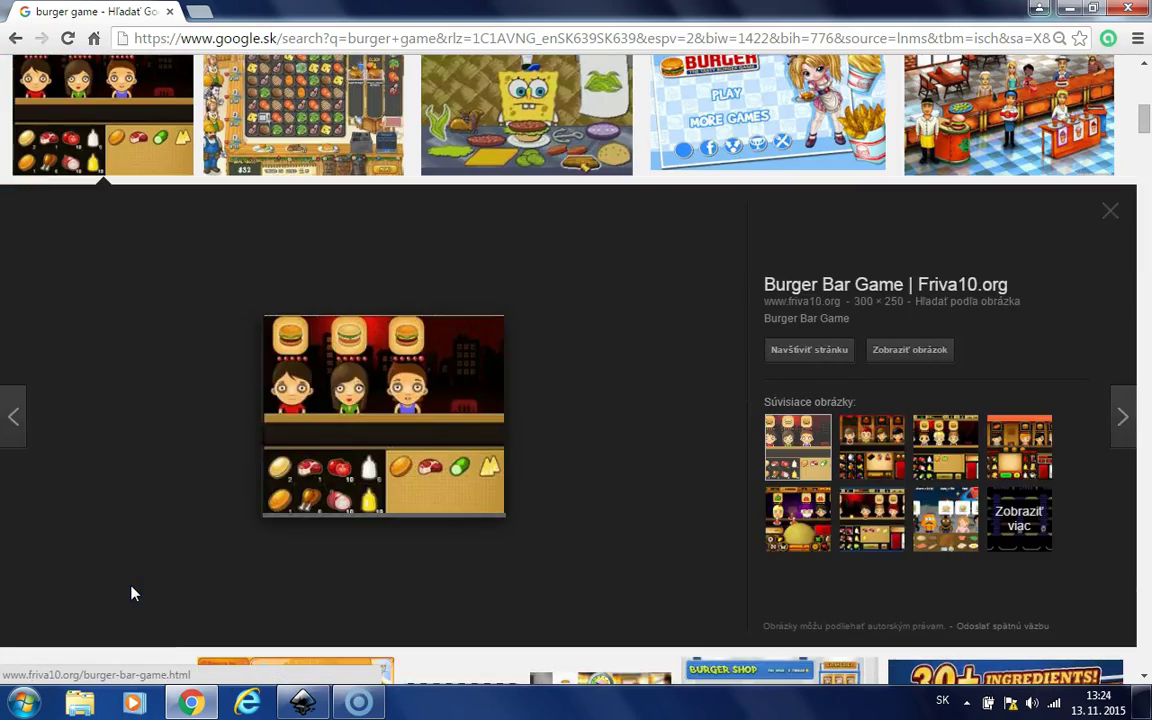
{"action": "left_click", "coordinate": [1111, 208]}
{"action": "scroll", "coordinate": [77, 571], "scroll_direction": "down", "scroll_amount": 5}
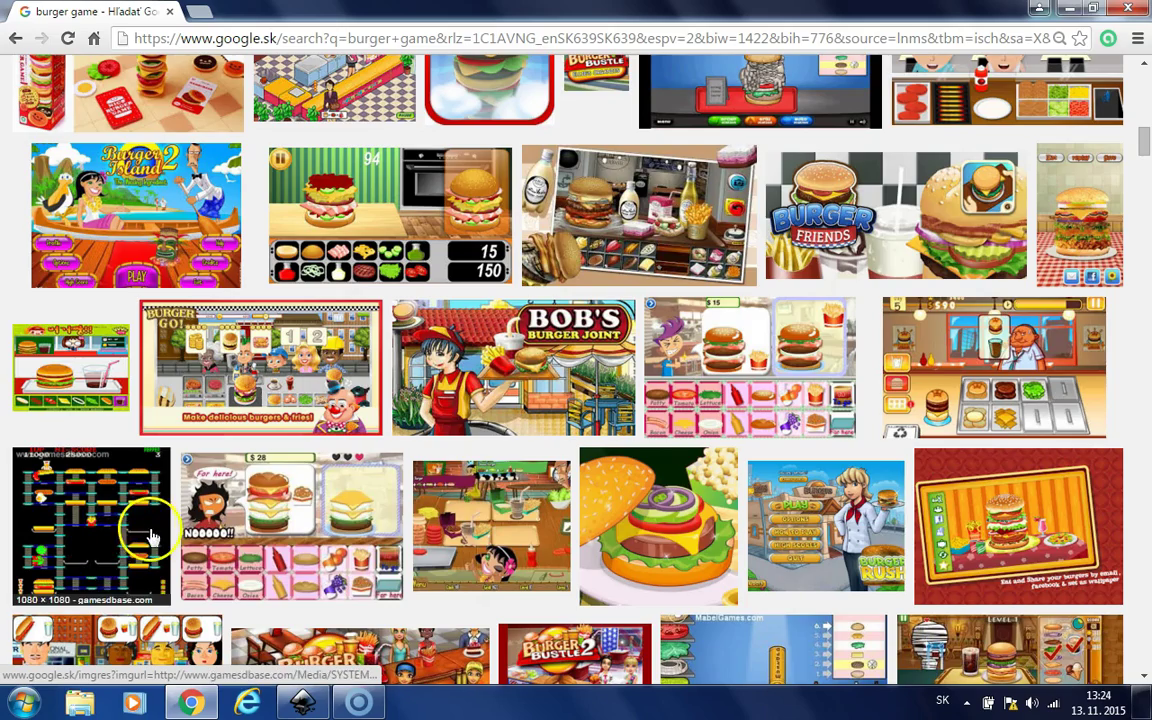
{"action": "scroll", "coordinate": [285, 560], "scroll_direction": "up", "scroll_amount": 4}
{"action": "scroll", "coordinate": [282, 568], "scroll_direction": "down", "scroll_amount": 1}
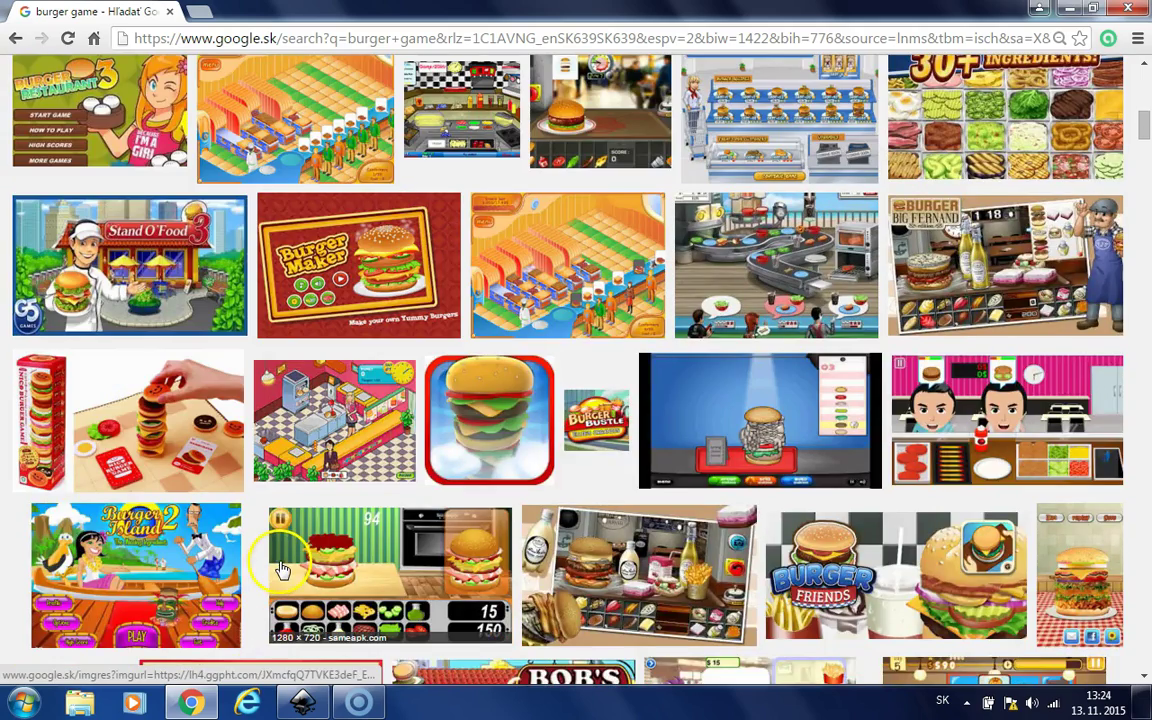
{"action": "scroll", "coordinate": [316, 399], "scroll_direction": "up", "scroll_amount": 4}
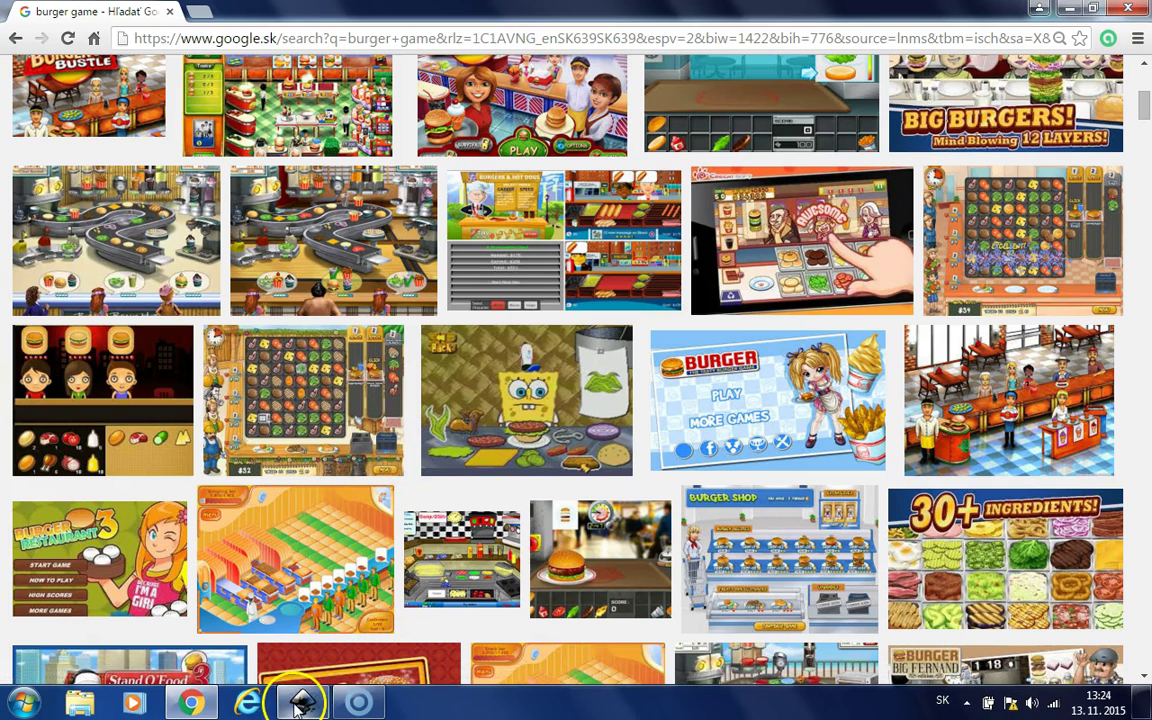
Switch to Inkscape and draw a black ellipse about 411 by 451 px overlapping the page's left edge
{"action": "mouse_move", "coordinate": [296, 708]}
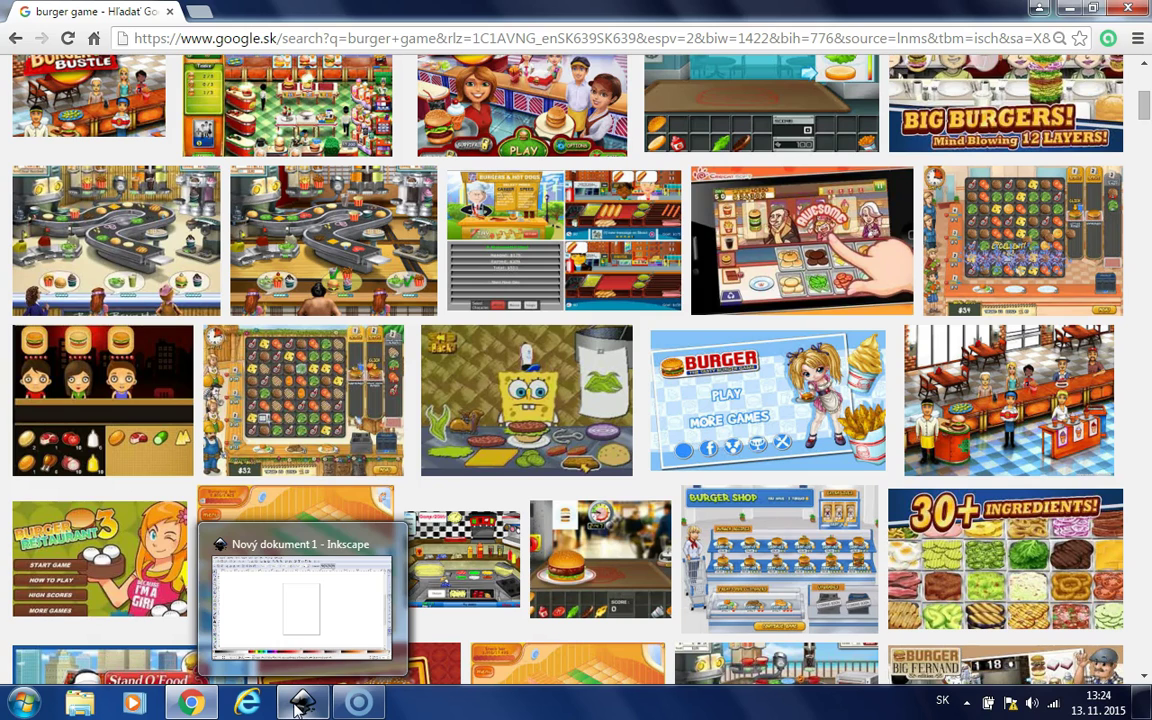
{"action": "left_click", "coordinate": [296, 707]}
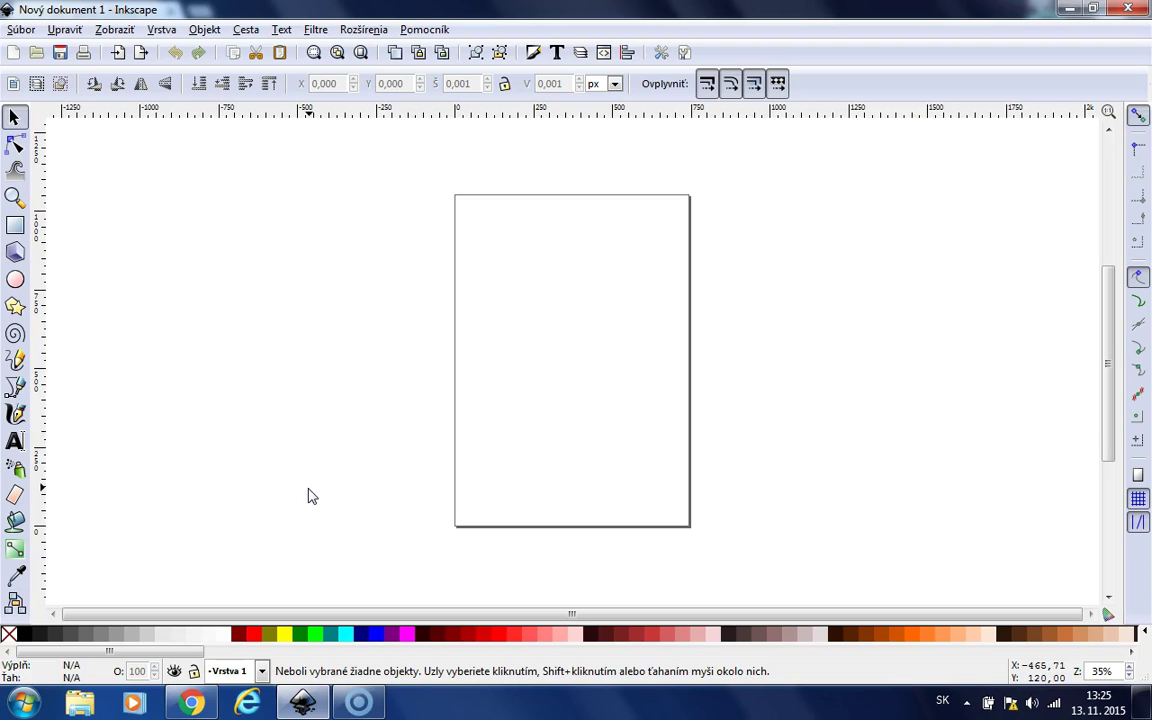
{"action": "left_click", "coordinate": [14, 281]}
{"action": "left_click_drag", "start_coordinate": [434, 280], "coordinate": [564, 420]}
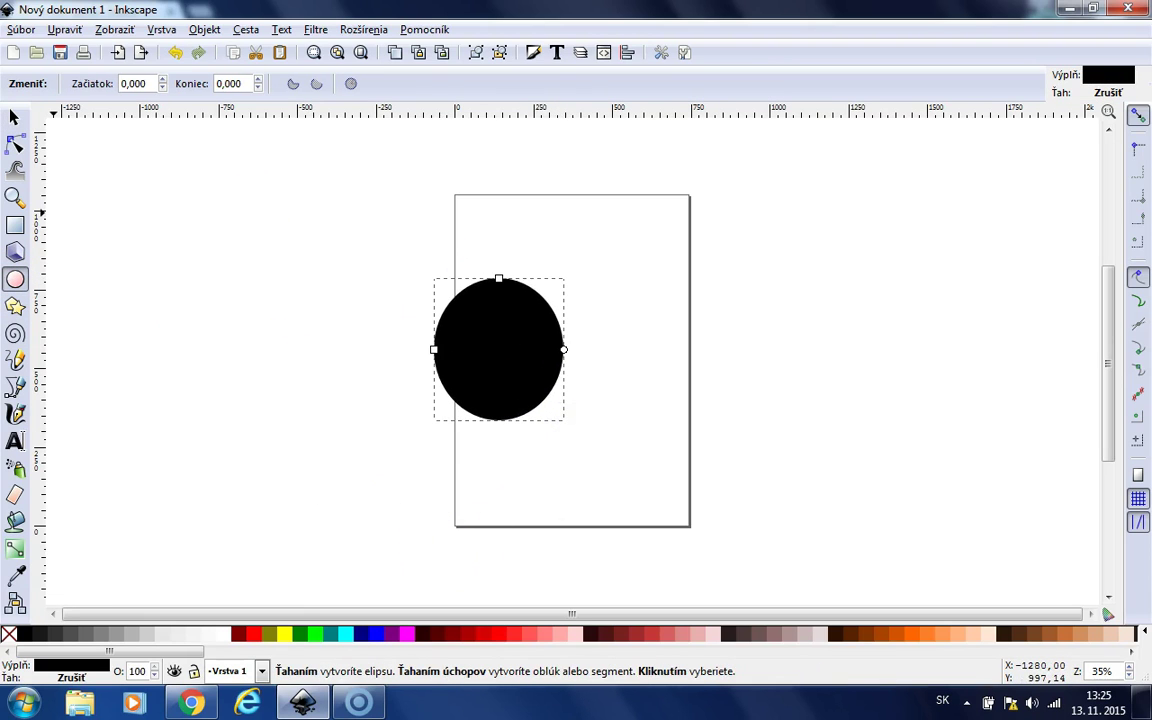
{"action": "left_click", "coordinate": [16, 146]}
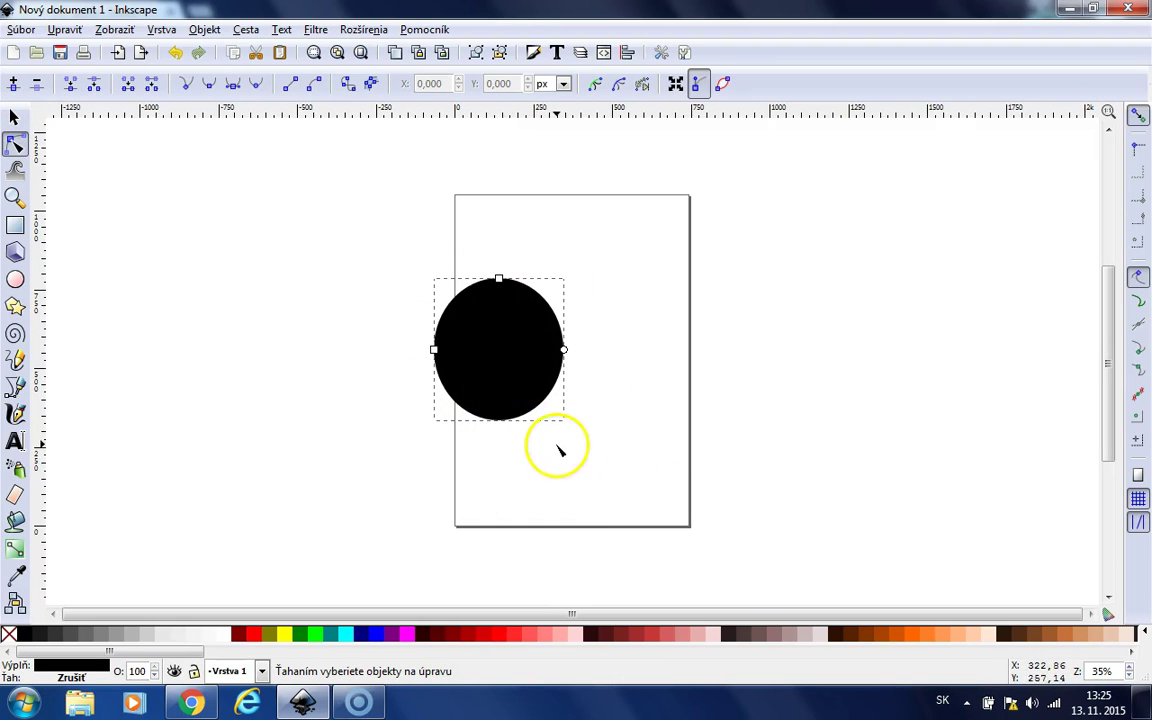
Examine the ellipse's upper-left edge at very high magnification to check how smooth the vector outline is
{"action": "left_click", "coordinate": [15, 197]}
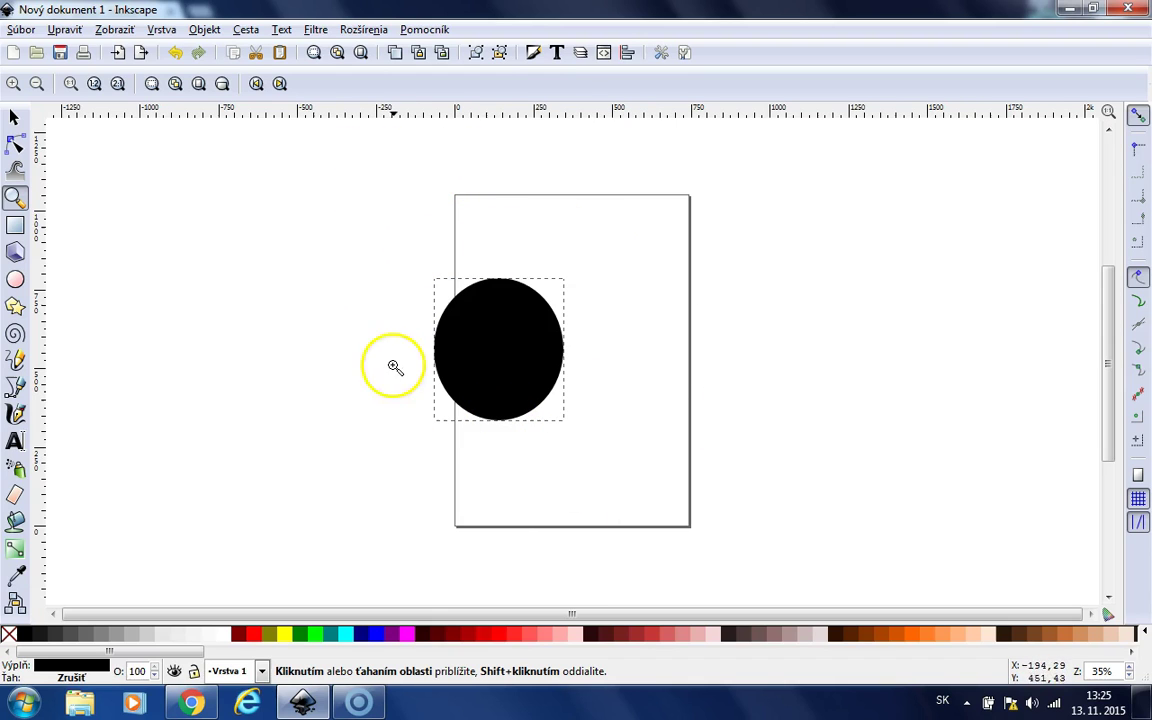
{"action": "left_click", "coordinate": [452, 311]}
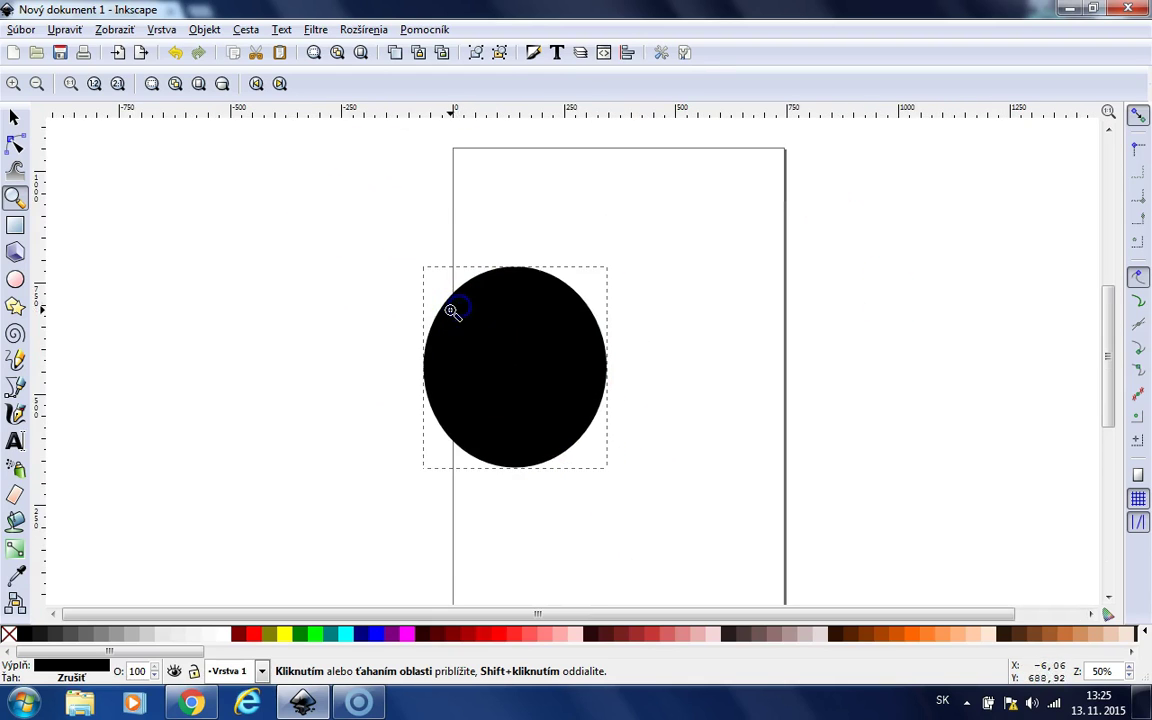
{"action": "left_click", "coordinate": [432, 311]}
{"action": "left_click", "coordinate": [445, 304]}
{"action": "left_click", "coordinate": [447, 303]}
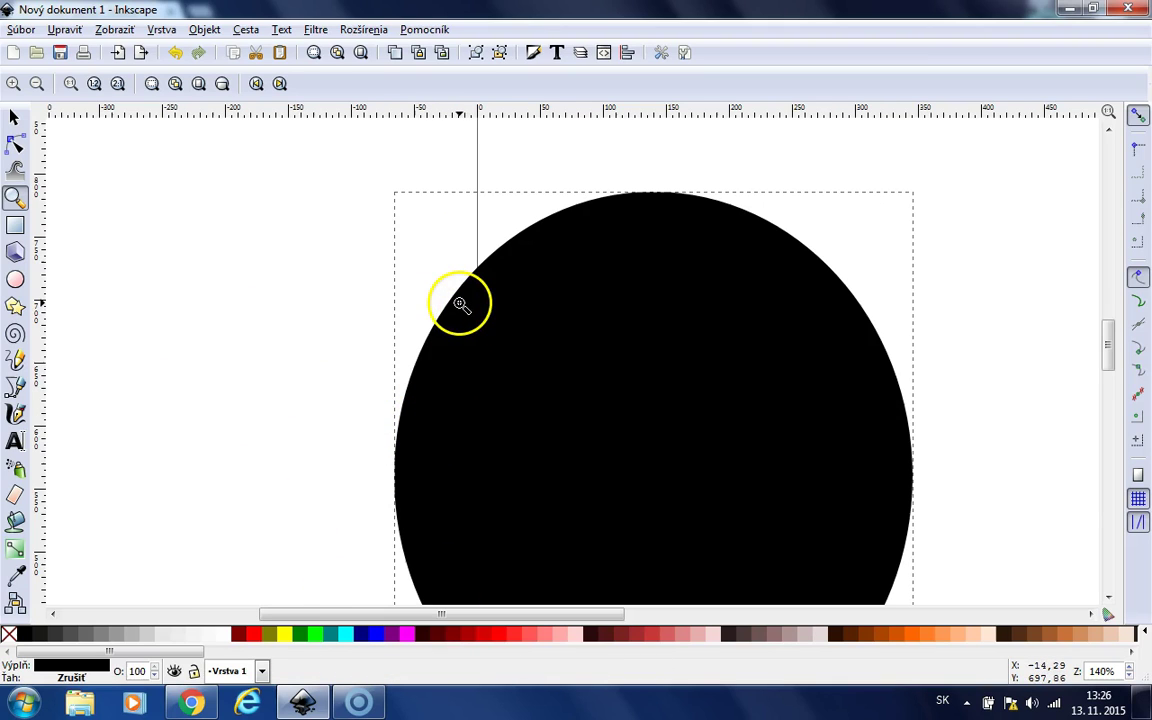
{"action": "left_click", "coordinate": [439, 341]}
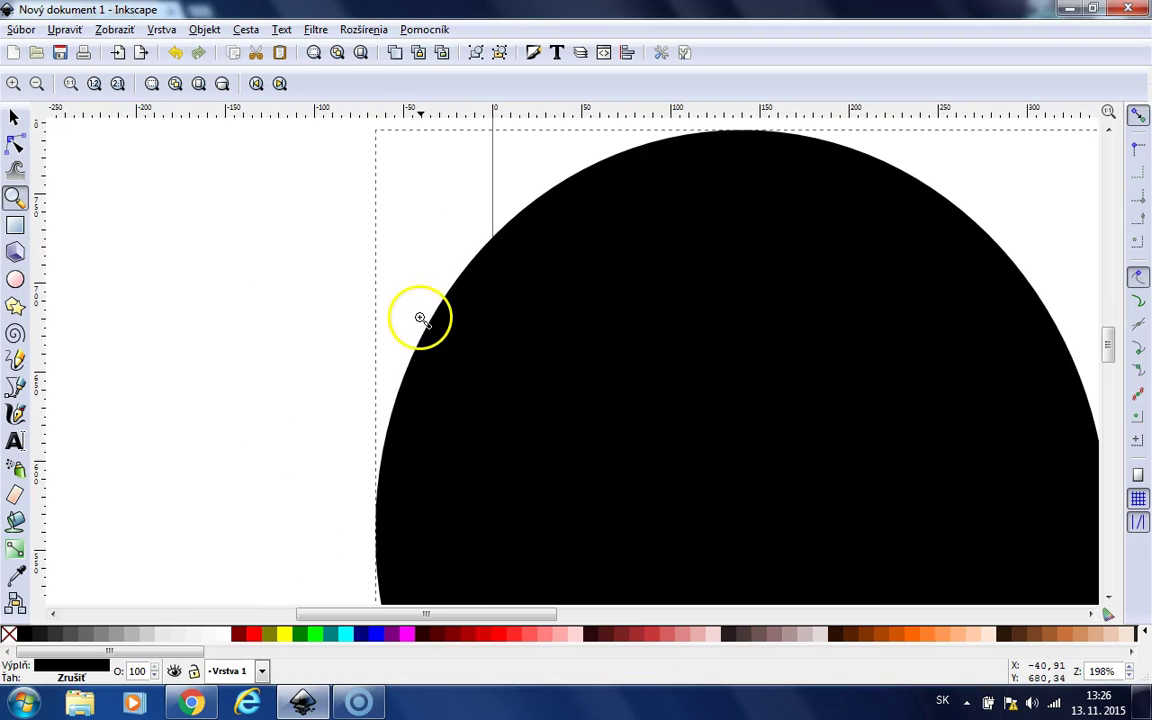
{"action": "left_click", "coordinate": [421, 316]}
{"action": "left_click", "coordinate": [440, 316]}
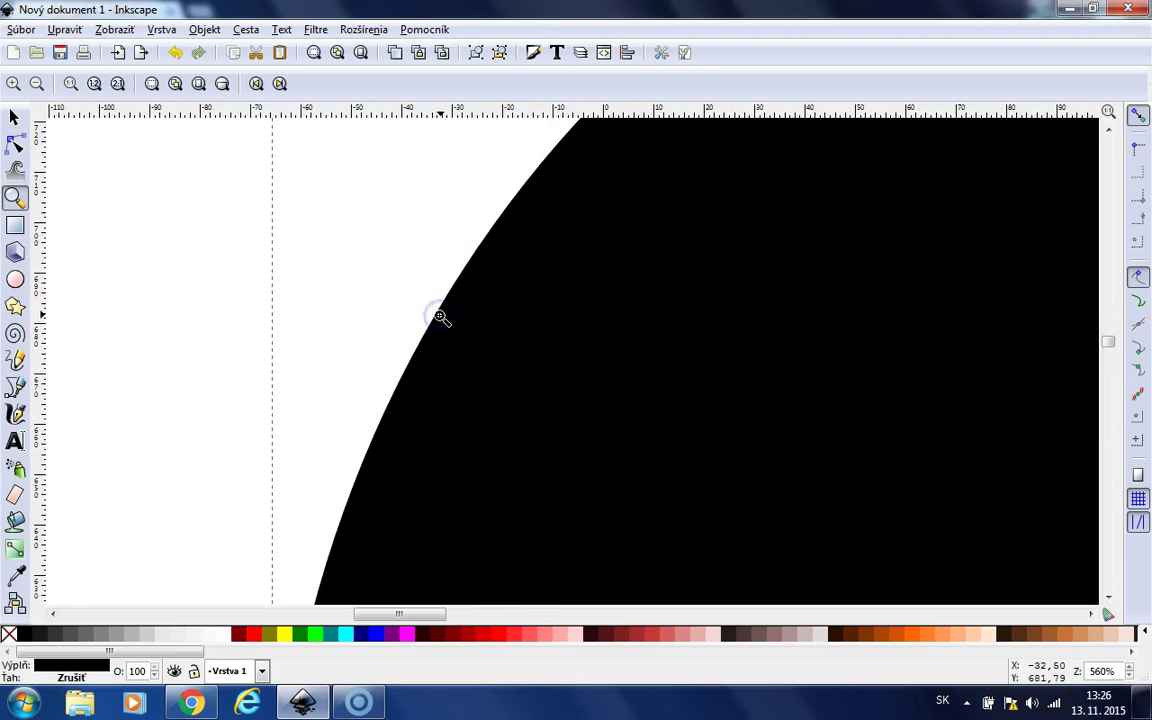
{"action": "left_click", "coordinate": [438, 313]}
{"action": "left_click", "coordinate": [427, 306]}
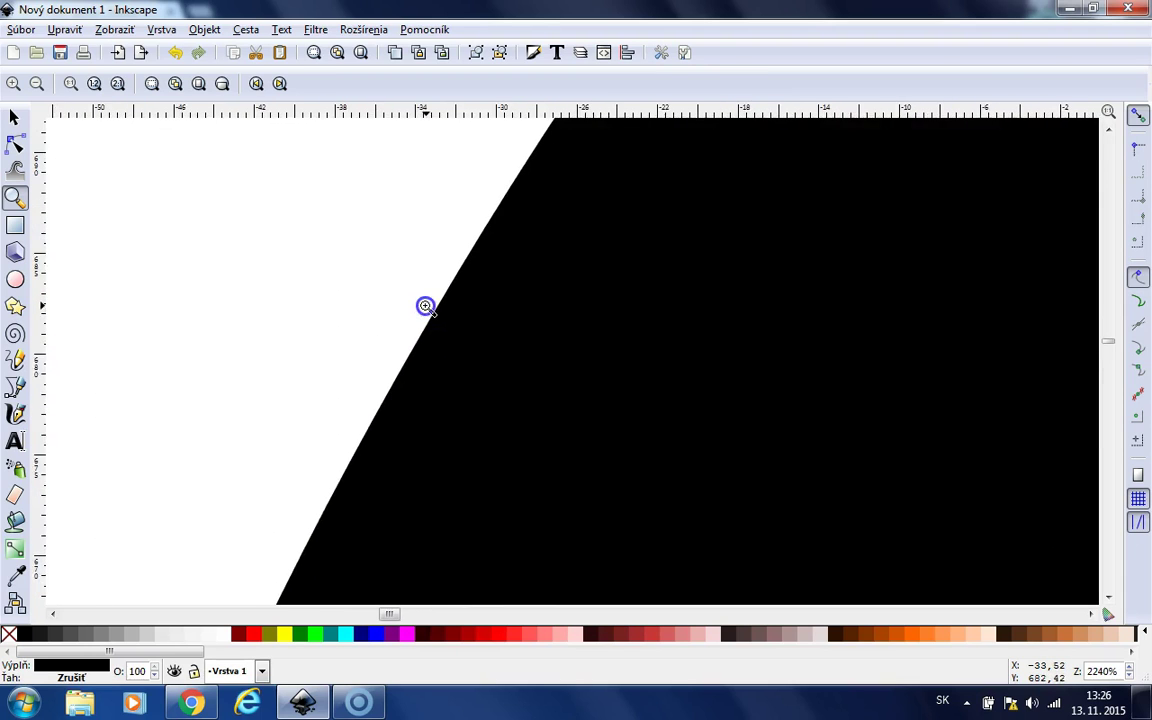
{"action": "left_click", "coordinate": [40, 85]}
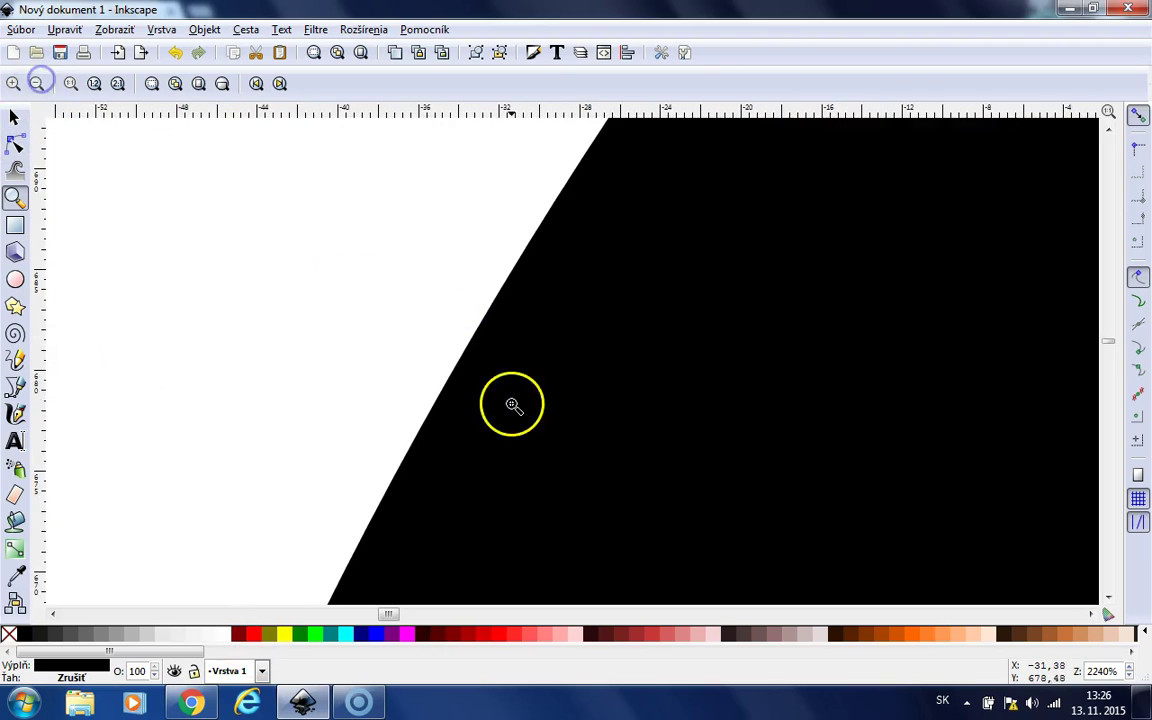
{"action": "left_click", "coordinate": [506, 383]}
{"action": "left_click", "coordinate": [506, 383]}
{"action": "left_click", "coordinate": [506, 383]}
{"action": "left_click", "coordinate": [40, 85]}
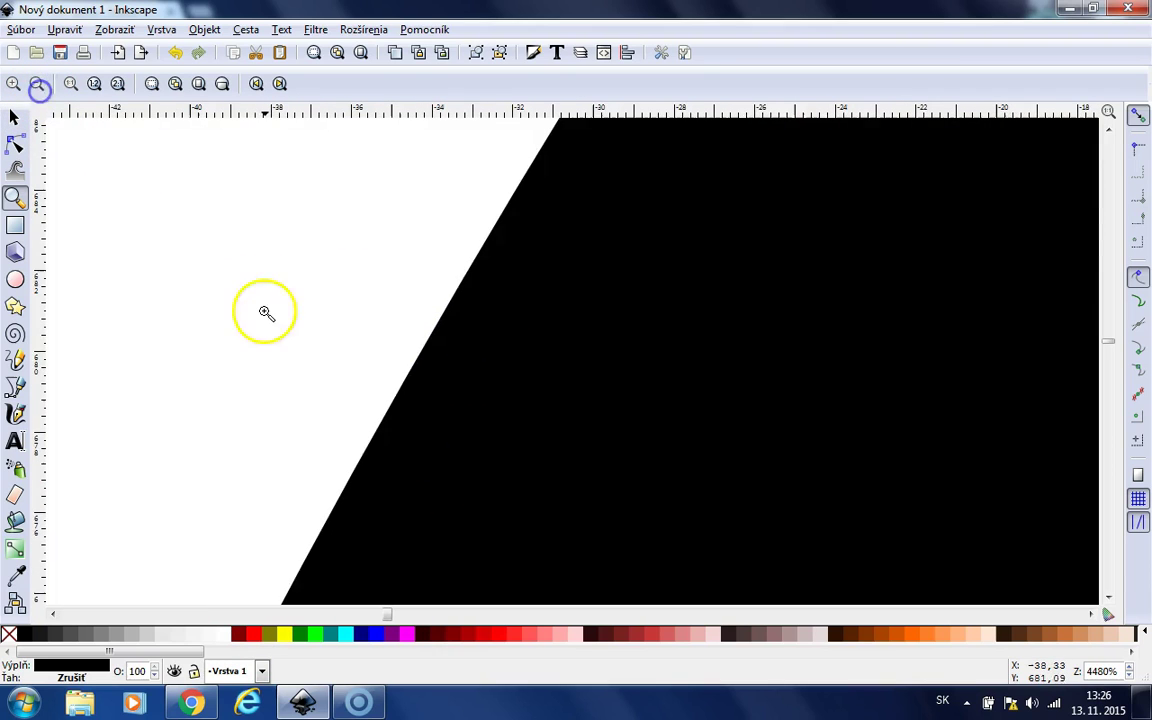
{"action": "left_click", "coordinate": [289, 324]}
View the whole ellipse and page again at 35% zoom
{"action": "left_click", "coordinate": [38, 85]}
{"action": "left_click", "coordinate": [38, 85]}
{"action": "left_click", "coordinate": [38, 85]}
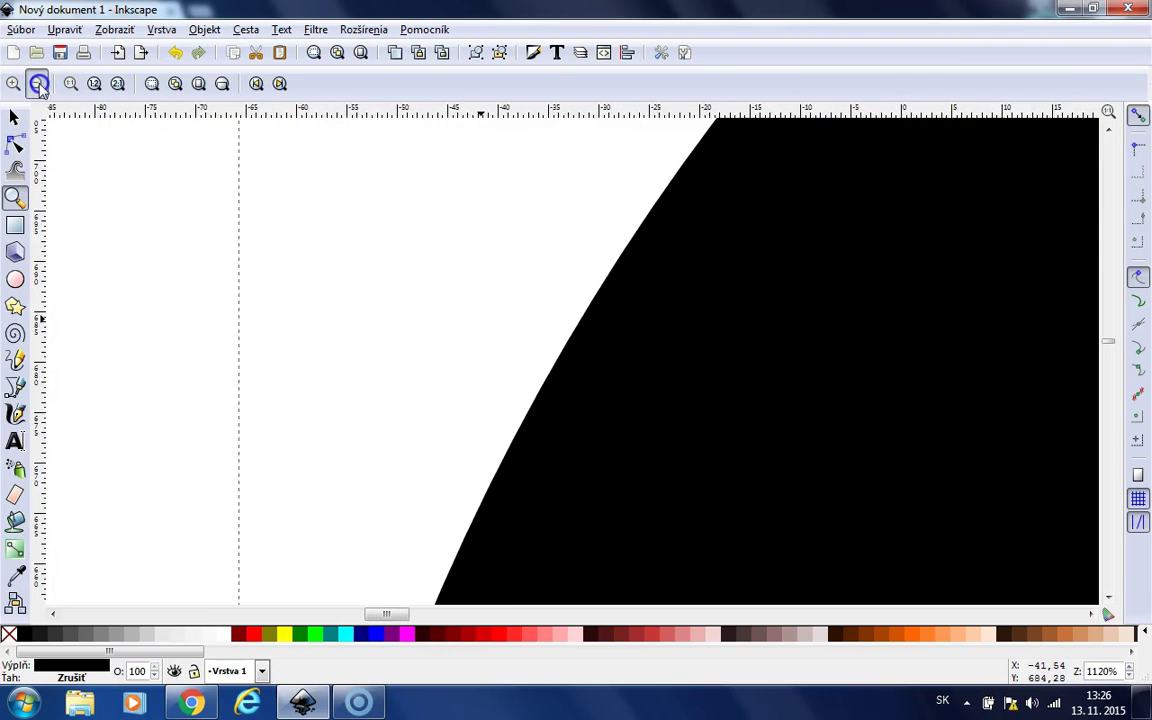
{"action": "left_click", "coordinate": [38, 85]}
{"action": "left_click", "coordinate": [38, 85]}
{"action": "left_click", "coordinate": [38, 85]}
{"action": "left_click", "coordinate": [38, 85]}
{"action": "left_click", "coordinate": [38, 85]}
{"action": "left_click", "coordinate": [38, 85]}
{"action": "left_click", "coordinate": [38, 85]}
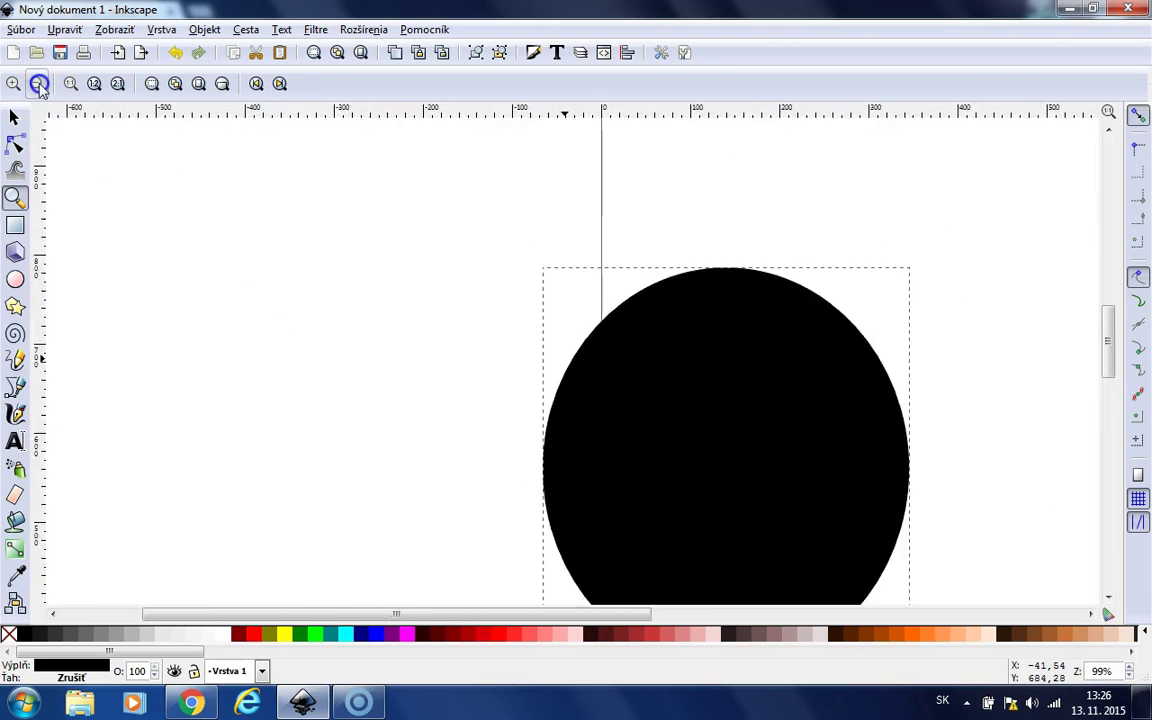
{"action": "left_click", "coordinate": [38, 85]}
{"action": "left_click", "coordinate": [38, 85]}
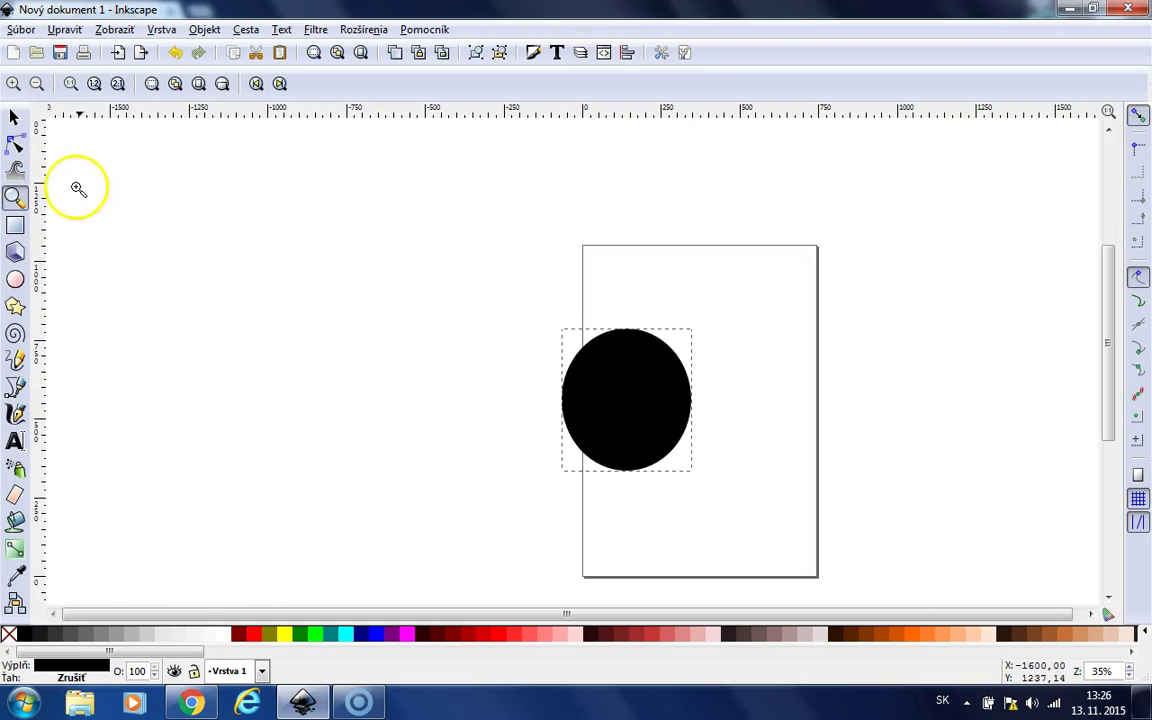
Delete the black ellipse from the page
{"action": "left_click", "coordinate": [12, 118]}
{"action": "left_click", "coordinate": [650, 445]}
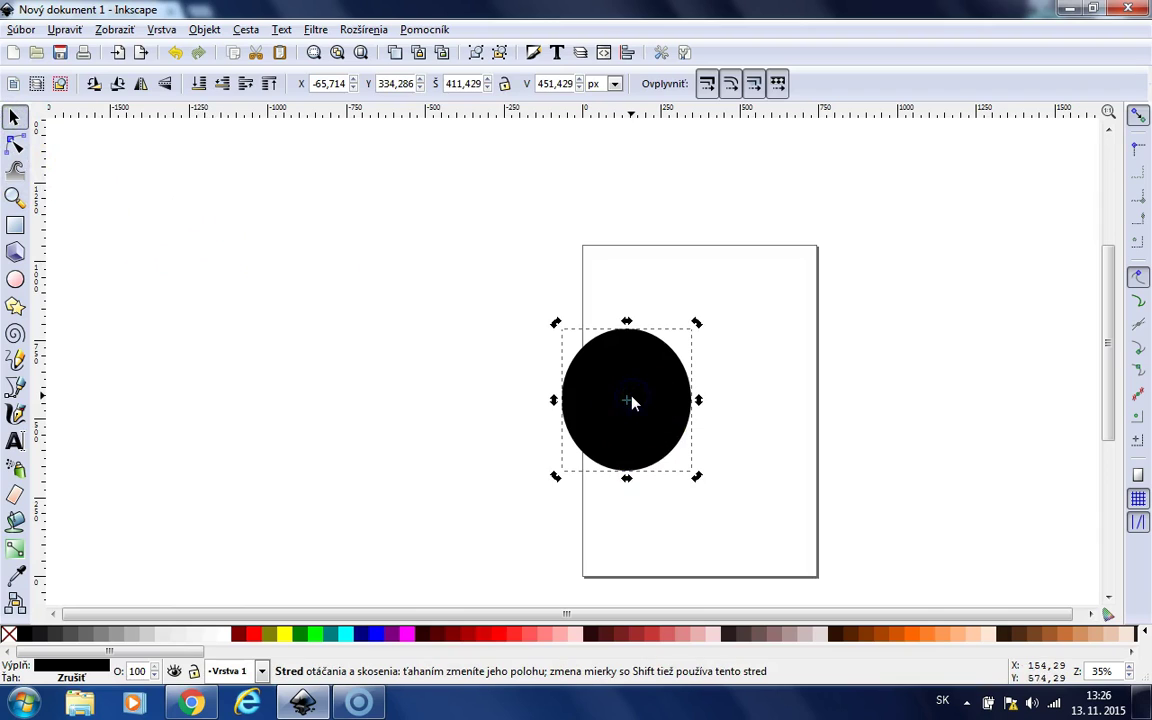
{"action": "key", "text": "Delete"}
{"action": "scroll", "coordinate": [243, 367], "scroll_direction": "down", "scroll_amount": 2}
{"action": "scroll", "coordinate": [243, 366], "scroll_direction": "up", "scroll_amount": 1}
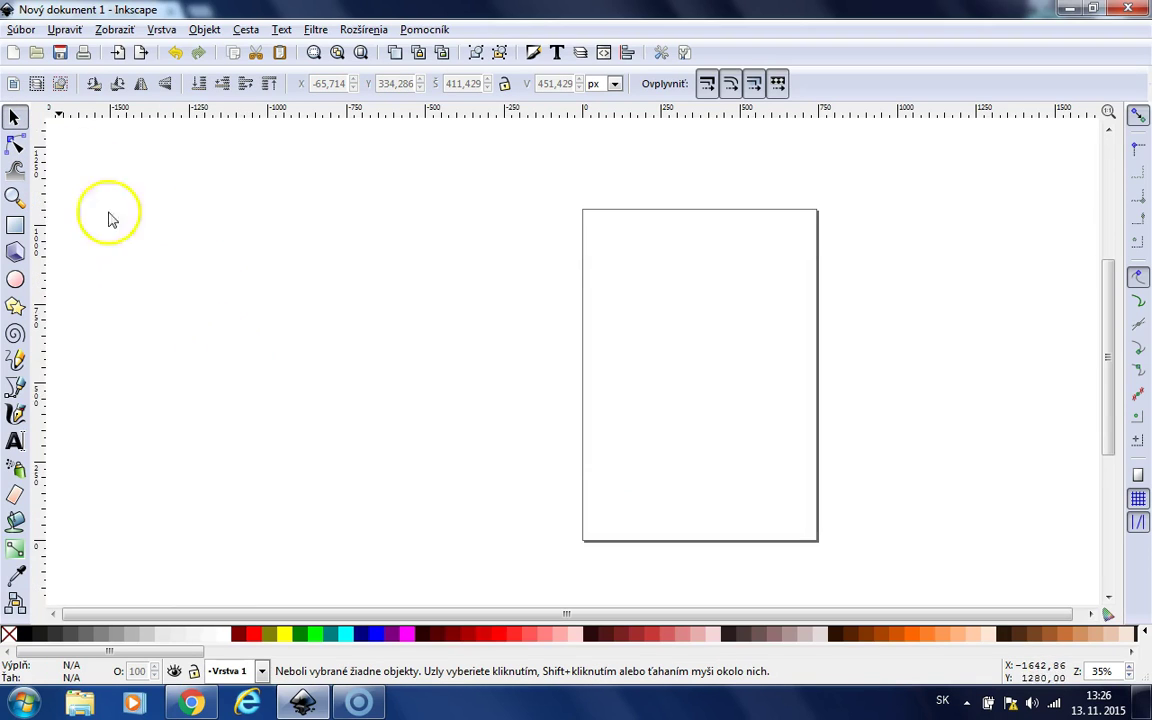
Turn off both "Zobraziť okraj stránky" options in the document properties to hide the page border
{"action": "left_click", "coordinate": [18, 30]}
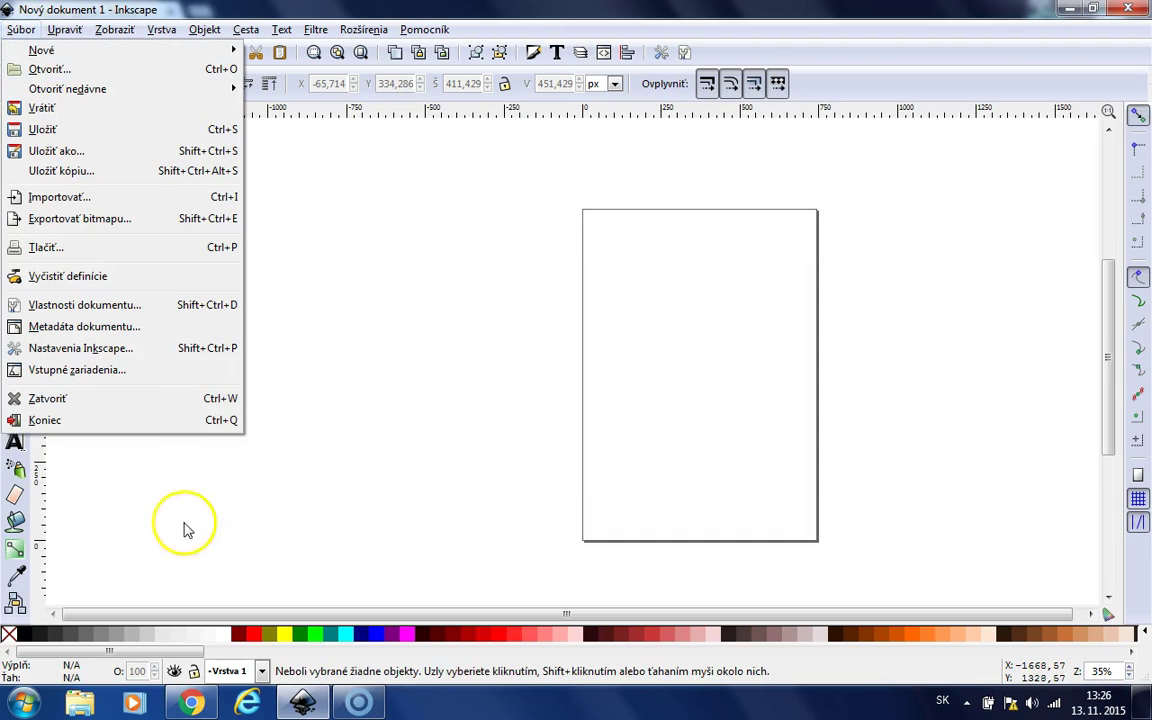
{"action": "left_click", "coordinate": [123, 311]}
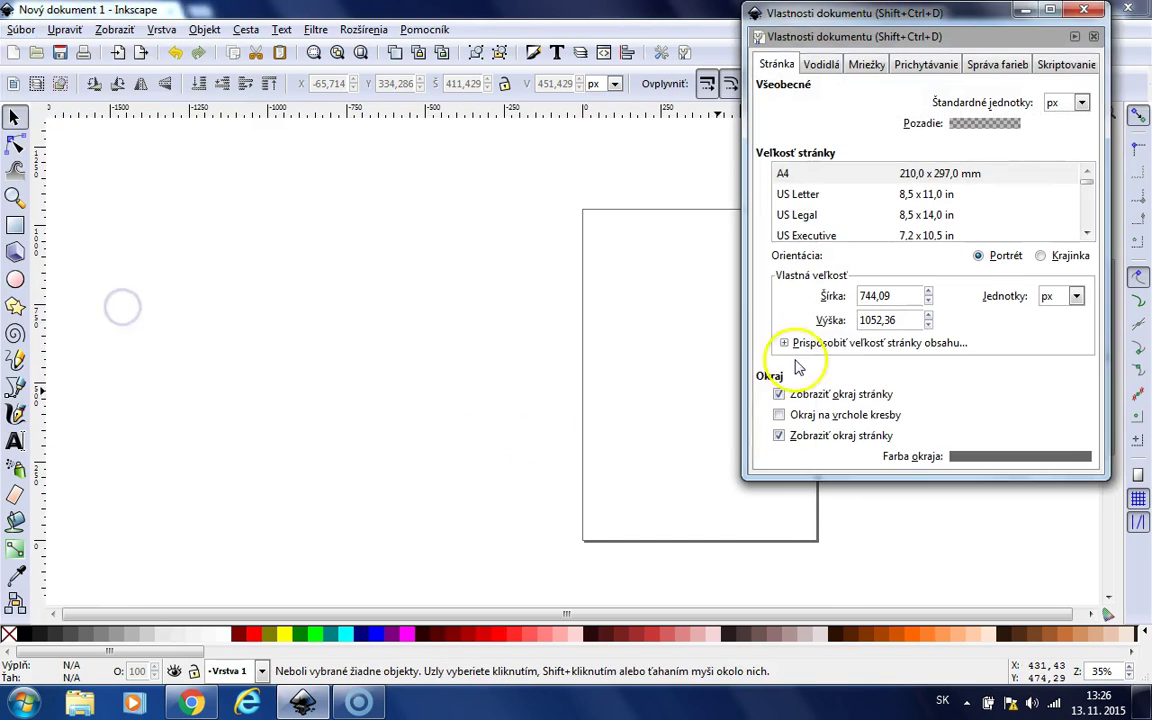
{"action": "left_click", "coordinate": [781, 394]}
{"action": "left_click", "coordinate": [778, 437]}
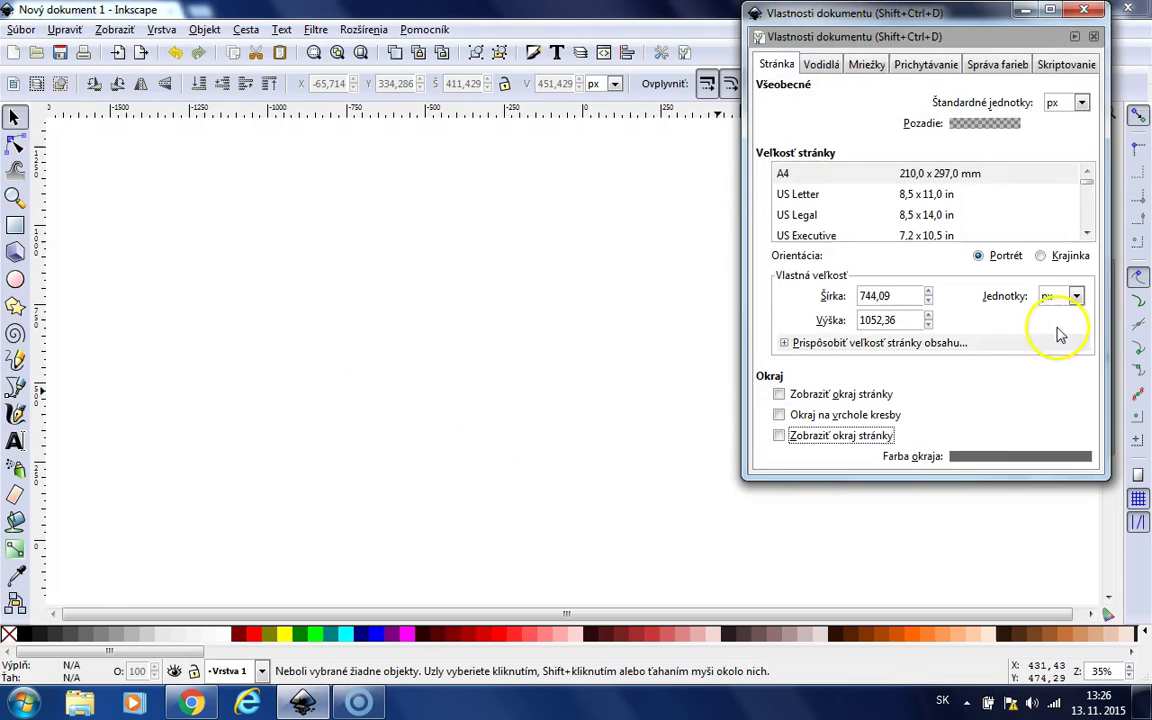
{"action": "left_click", "coordinate": [1084, 9]}
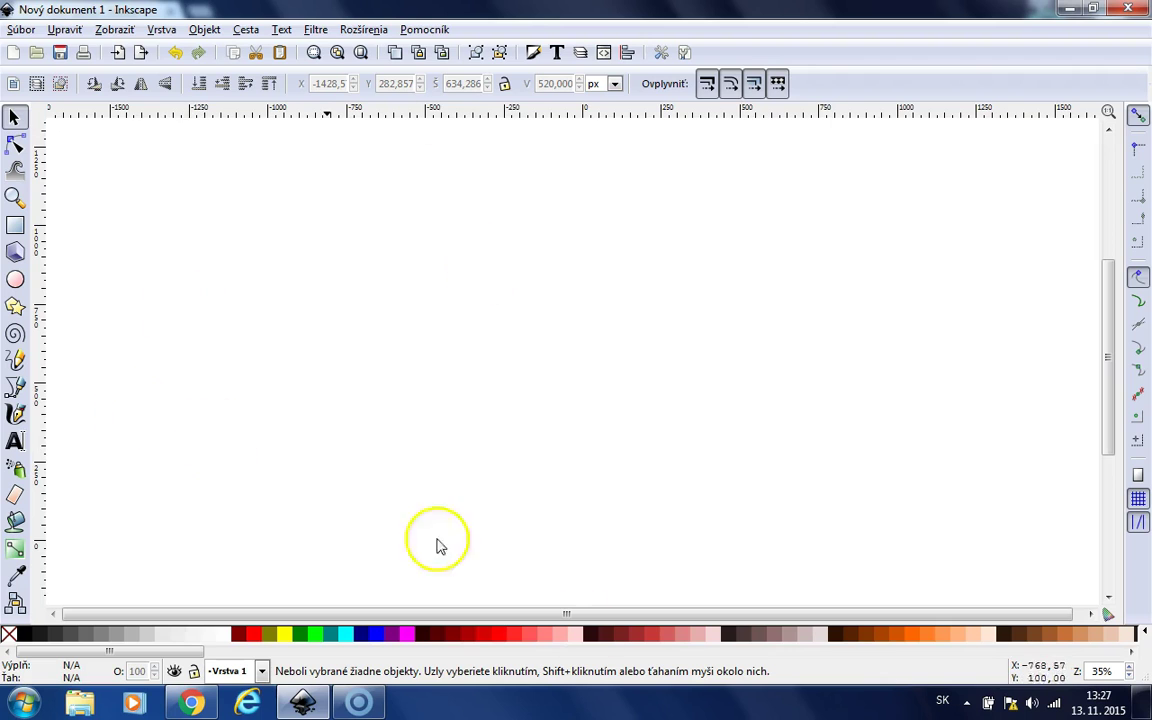
Draw a black ellipse about 626 by 654 px on the empty canvas and move it slightly down and left
{"action": "left_click", "coordinate": [22, 287]}
{"action": "left_click_drag", "start_coordinate": [371, 224], "coordinate": [568, 428]}
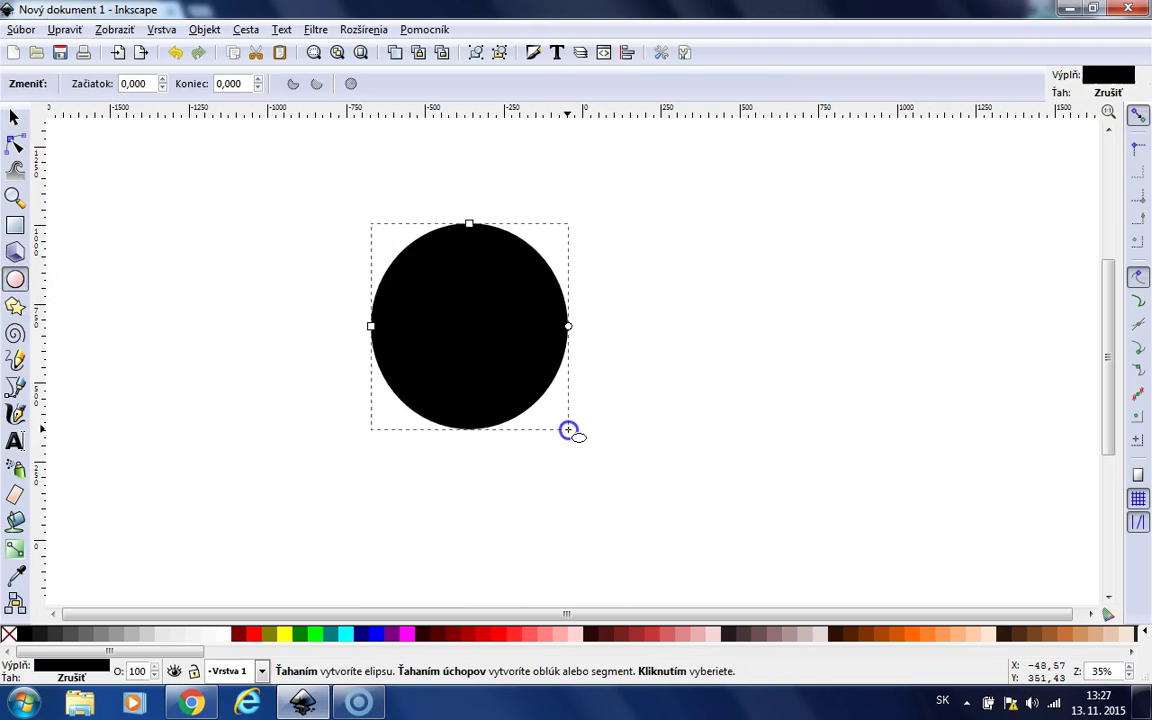
{"action": "left_click", "coordinate": [14, 117]}
{"action": "left_click_drag", "start_coordinate": [484, 335], "coordinate": [458, 352]}
{"action": "left_click", "coordinate": [458, 352]}
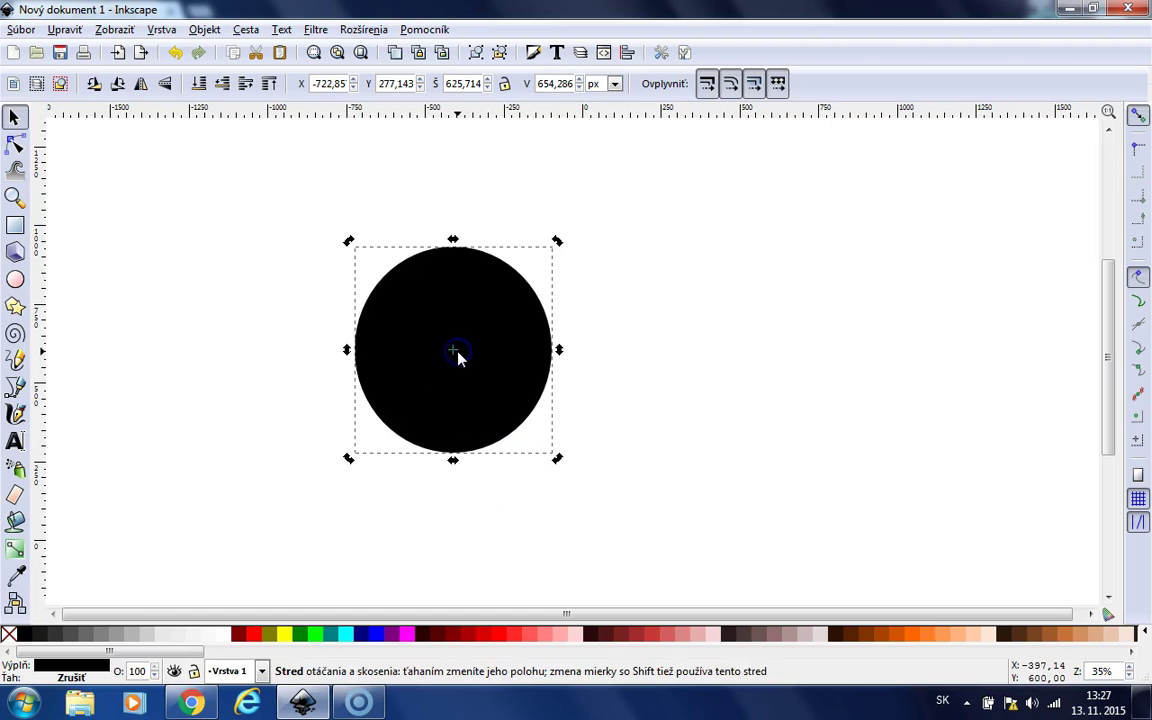
Rotate the black ellipse, and enlarge it to about 681 by 668 px
{"action": "left_click_drag", "start_coordinate": [557, 460], "coordinate": [403, 387]}
{"action": "left_click", "coordinate": [465, 351]}
{"action": "mouse_move", "coordinate": [561, 454]}
{"action": "left_mouse_down"}
{"action": "mouse_move", "coordinate": [609, 500]}
{"action": "mouse_move", "coordinate": [570, 467]}
{"action": "left_mouse_up"}
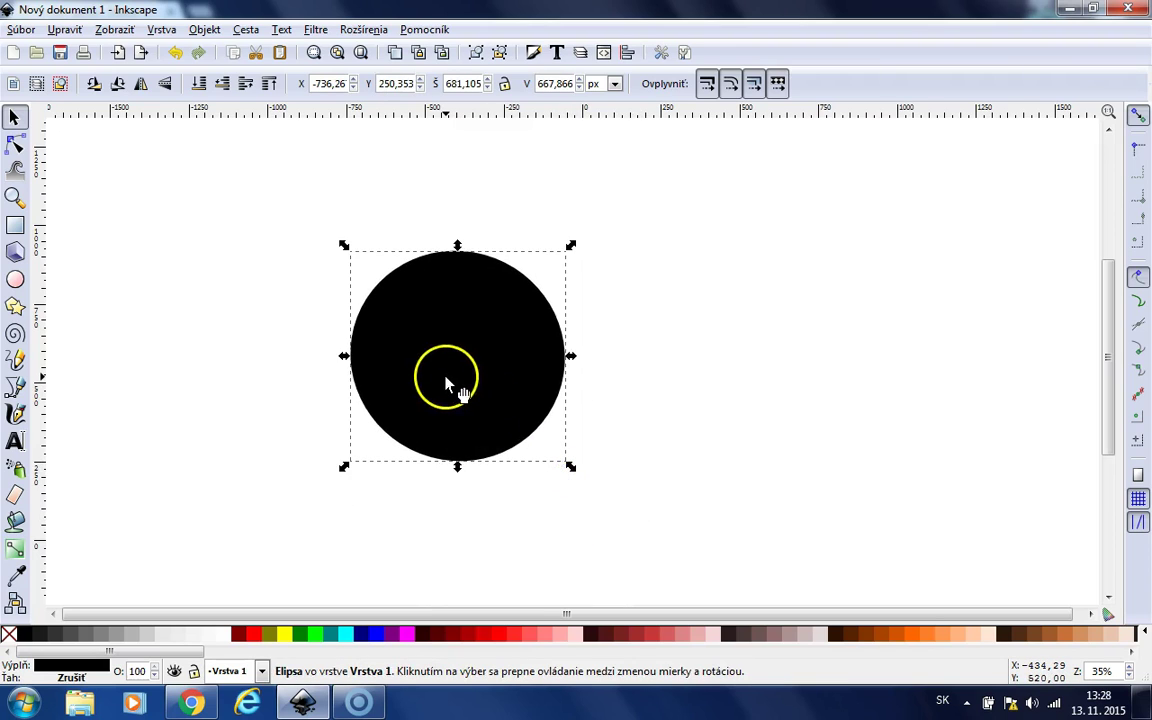
Stretch the black ellipse horizontally to about 921 px wide and deselect it
{"action": "key", "text": "e"}
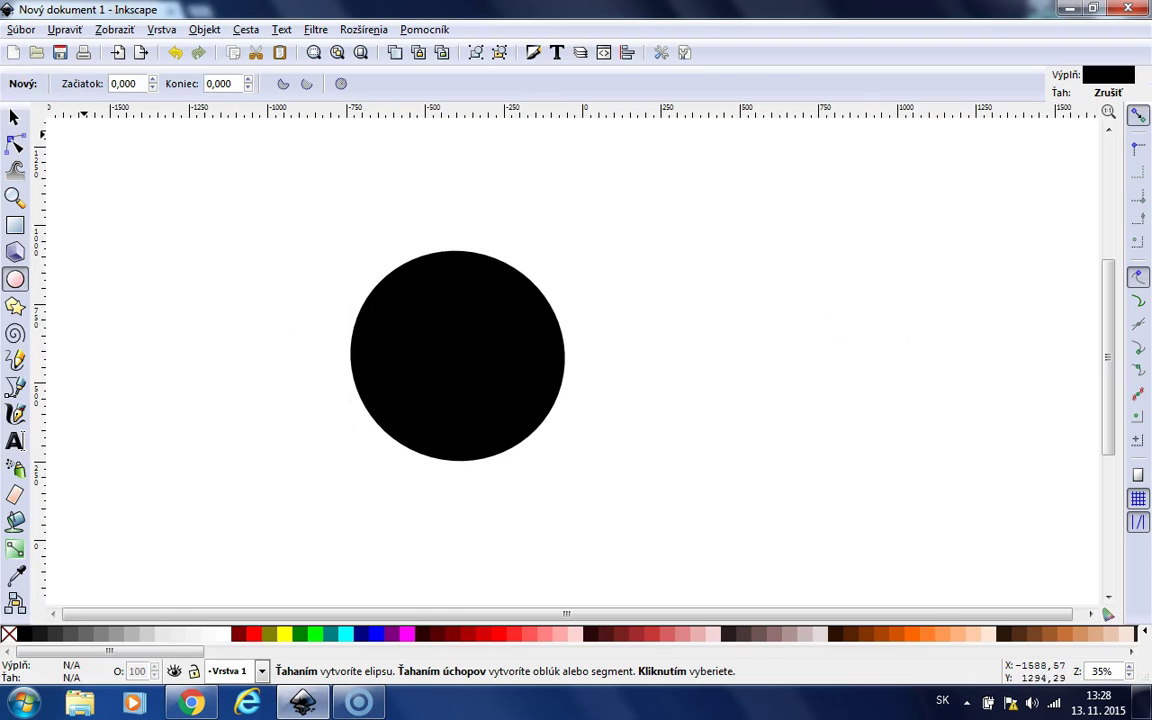
{"action": "key", "text": "s"}
{"action": "left_click", "coordinate": [571, 352]}
{"action": "left_click", "coordinate": [472, 380]}
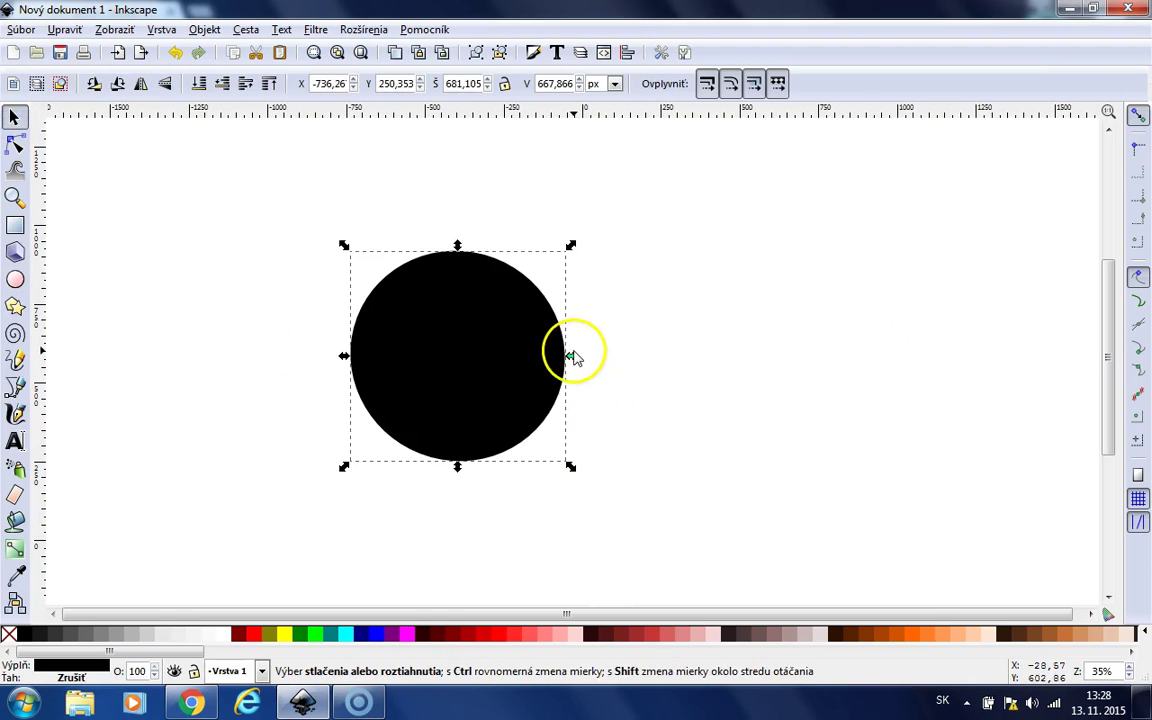
{"action": "left_click_drag", "start_coordinate": [571, 354], "coordinate": [648, 354]}
{"action": "mouse_move", "coordinate": [487, 265]}
{"action": "left_mouse_down"}
{"action": "mouse_move", "coordinate": [502, 364]}
{"action": "mouse_move", "coordinate": [475, 258]}
{"action": "left_mouse_up"}
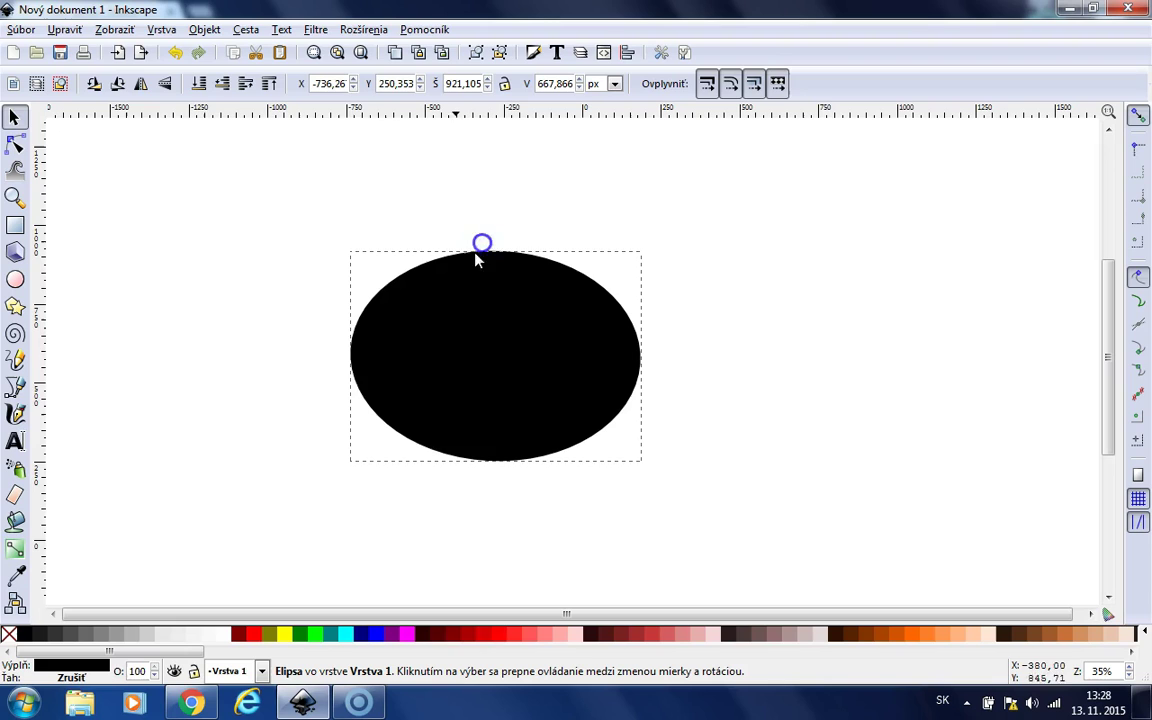
{"action": "left_click", "coordinate": [221, 362]}
{"action": "left_click", "coordinate": [276, 430]}
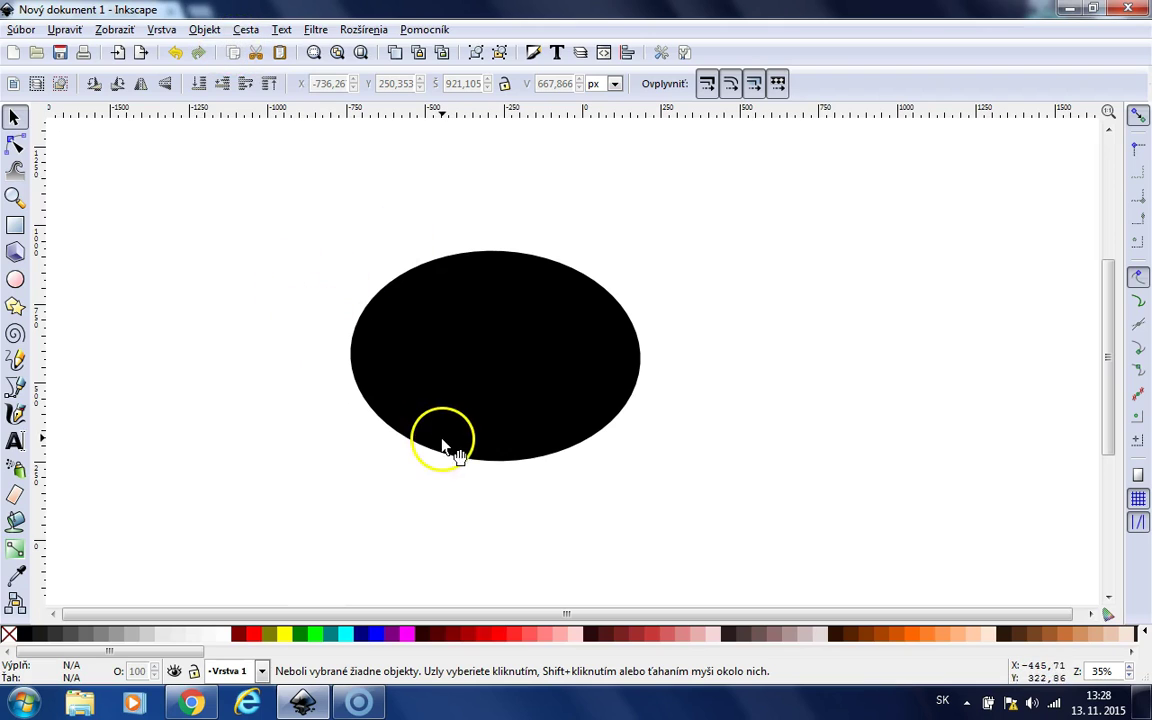
Convert the black ellipse to a path
{"action": "left_click", "coordinate": [460, 372]}
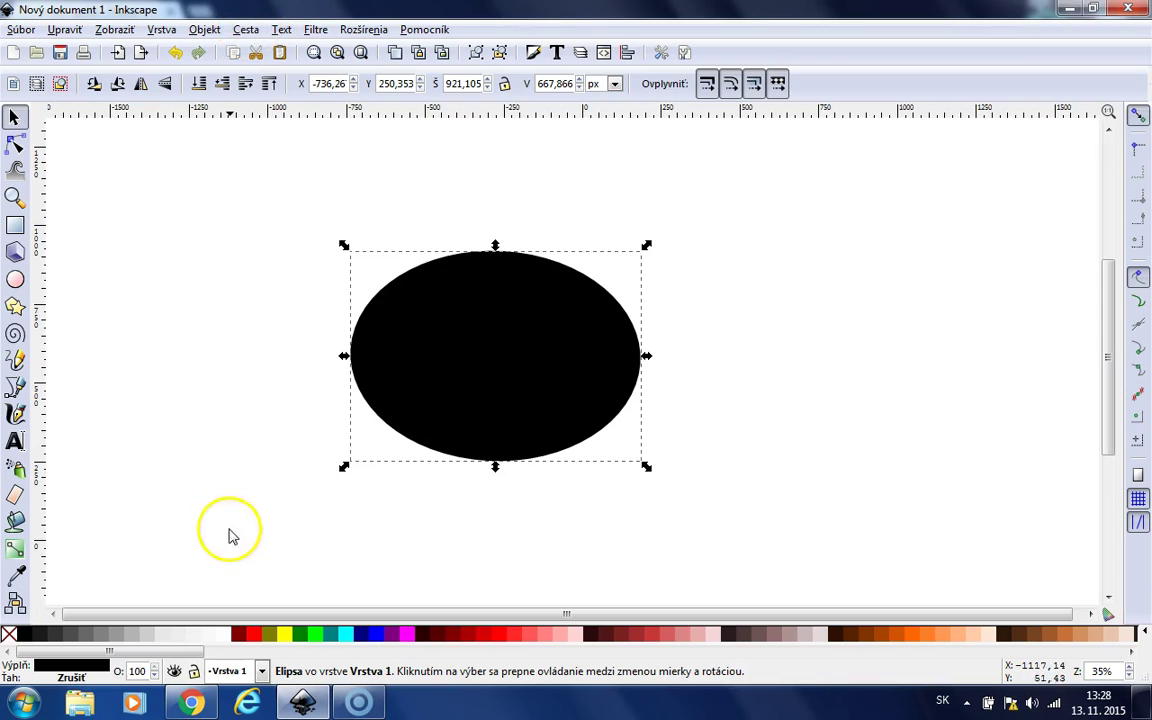
{"action": "left_click", "coordinate": [246, 29]}
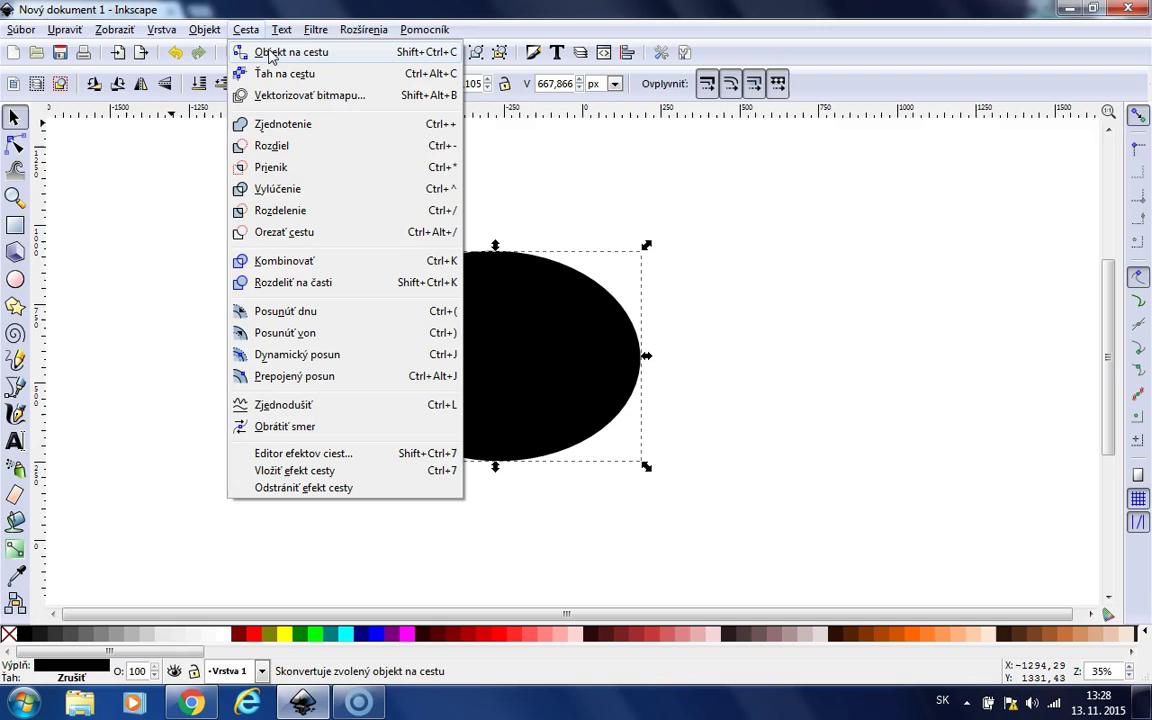
{"action": "left_click", "coordinate": [270, 55]}
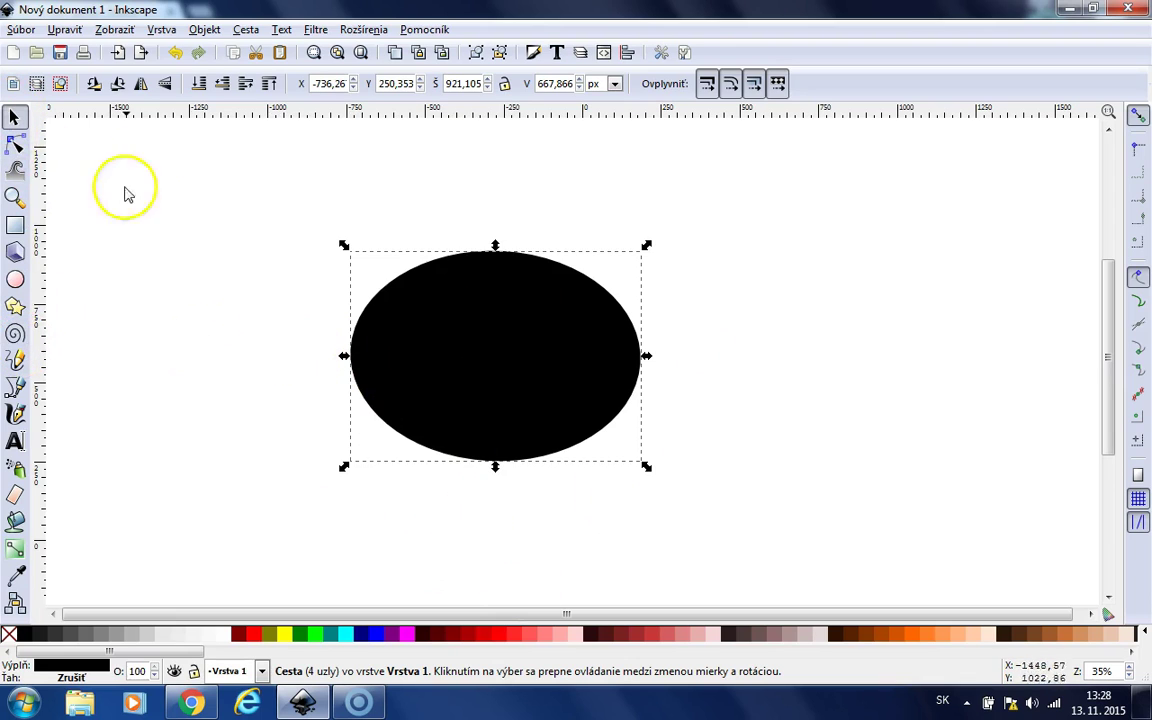
Edit the path's nodes: pull the leftmost node outward, and bend the adjoining curves outward and the lower-right curve inward
{"action": "left_click", "coordinate": [14, 146]}
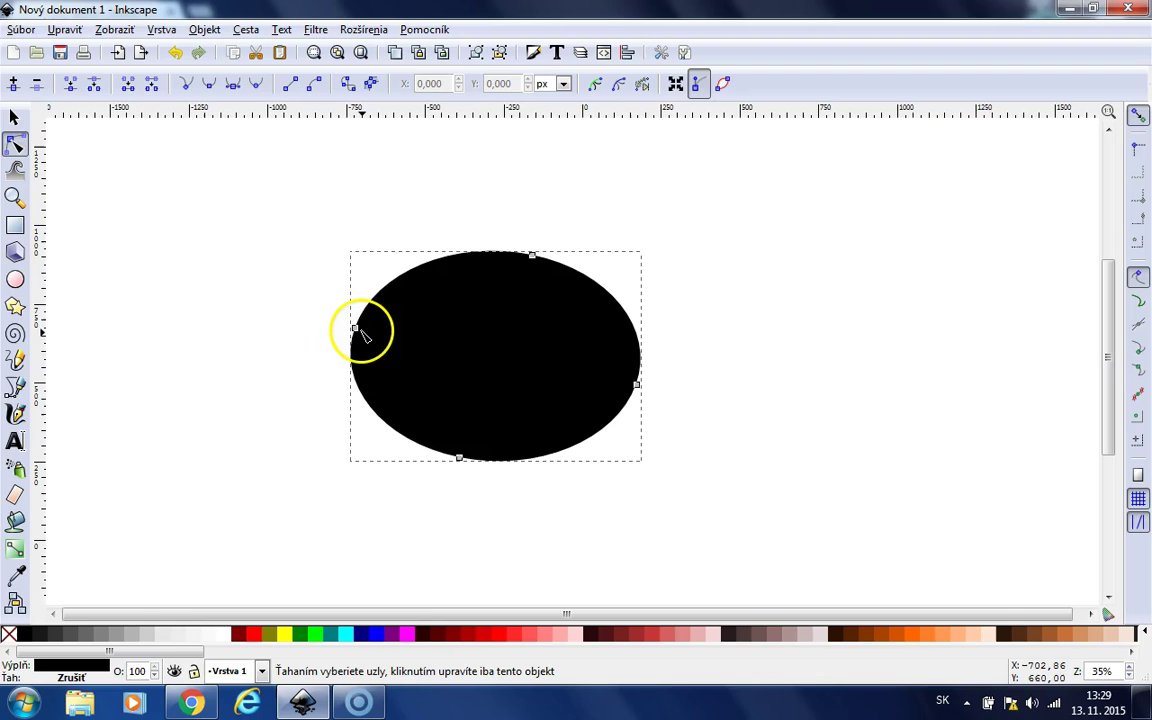
{"action": "left_click_drag", "start_coordinate": [356, 330], "coordinate": [260, 327]}
{"action": "left_click_drag", "start_coordinate": [367, 264], "coordinate": [375, 226]}
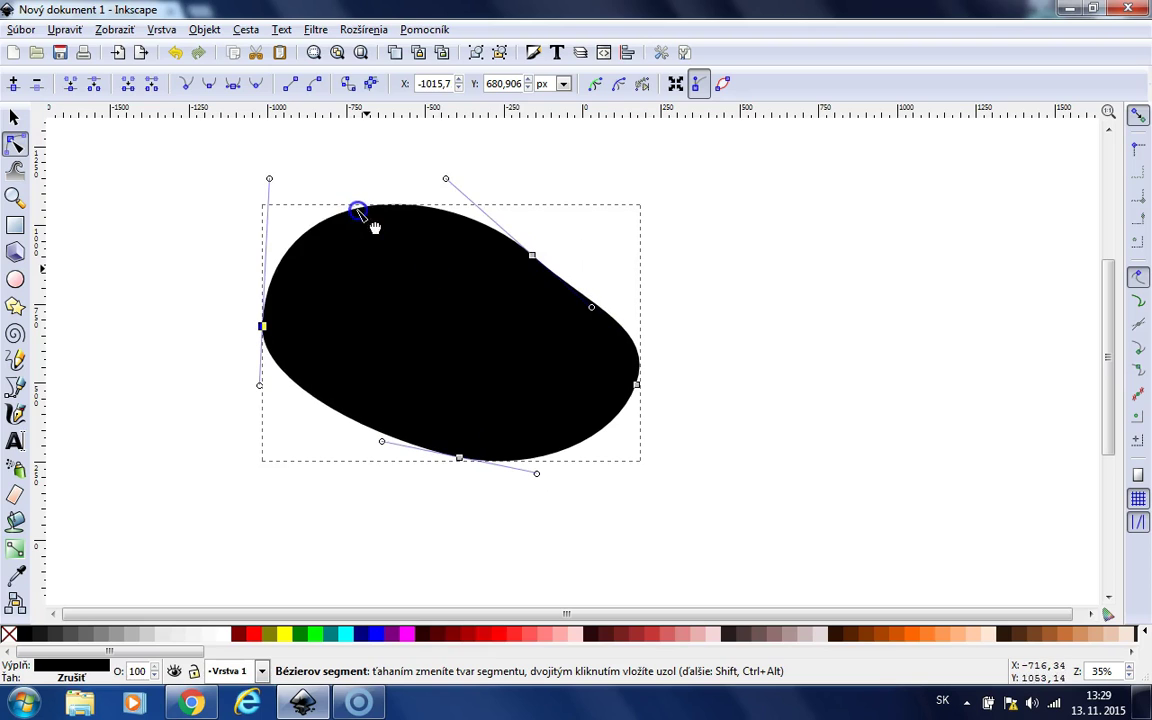
{"action": "left_click_drag", "start_coordinate": [386, 438], "coordinate": [331, 455]}
{"action": "left_click_drag", "start_coordinate": [577, 430], "coordinate": [524, 373]}
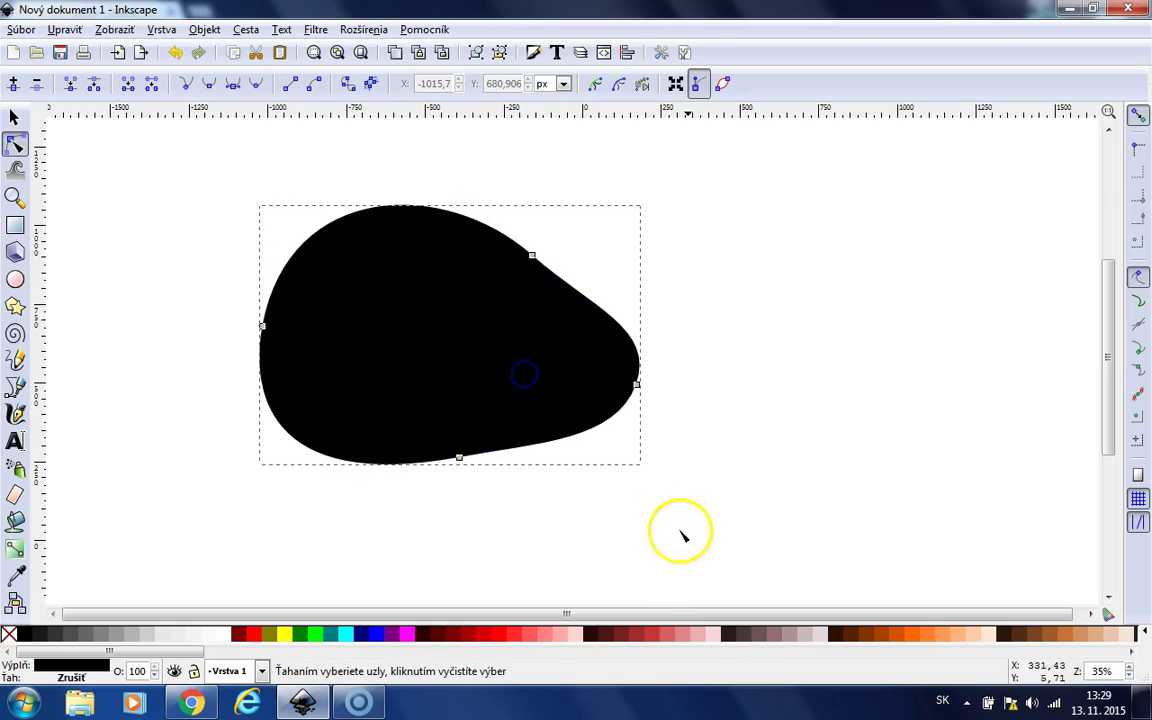
{"action": "left_click", "coordinate": [528, 515]}
{"action": "left_click", "coordinate": [455, 374]}
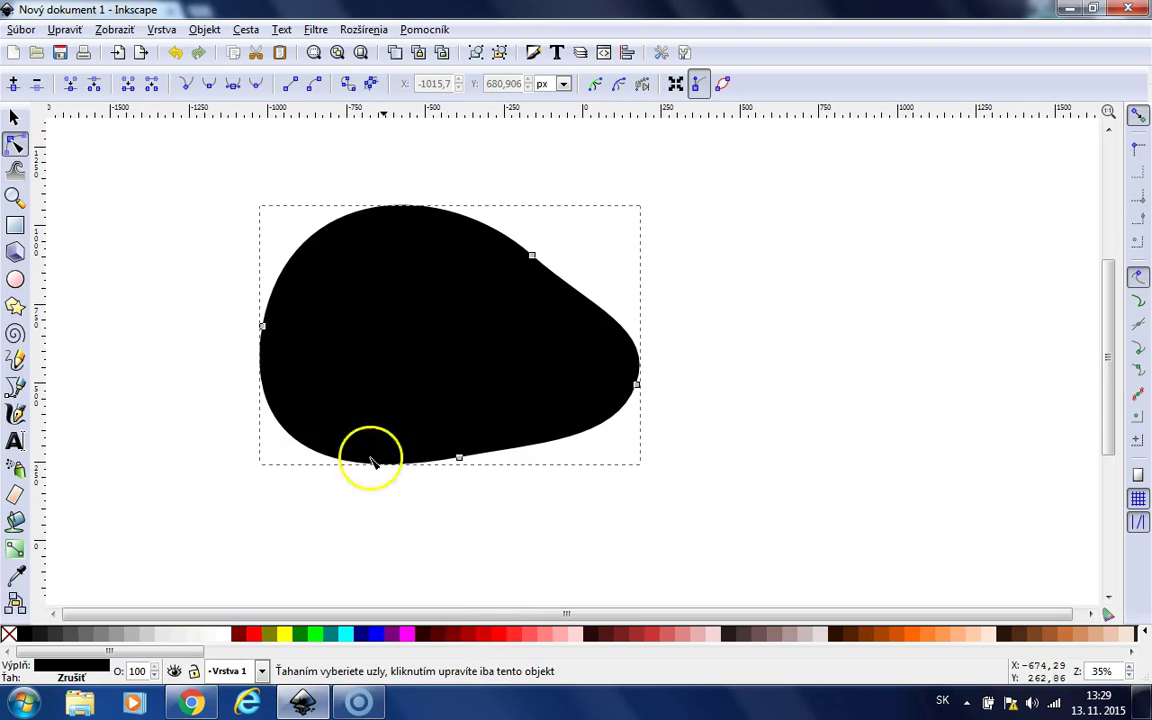
Move the path's bottom node up into the shape, reshape the neighbouring curves and shift the leftmost node inward
{"action": "left_click_drag", "start_coordinate": [458, 457], "coordinate": [441, 376]}
{"action": "left_click_drag", "start_coordinate": [290, 392], "coordinate": [326, 447]}
{"action": "left_click_drag", "start_coordinate": [575, 272], "coordinate": [600, 267]}
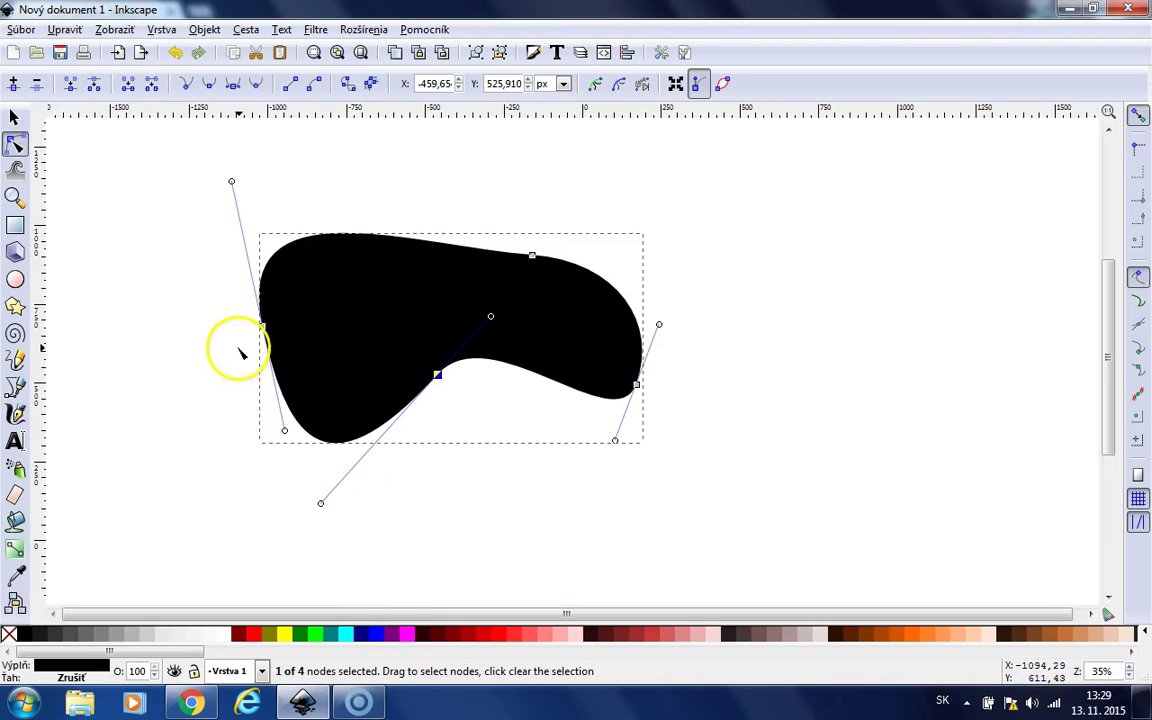
{"action": "left_click_drag", "start_coordinate": [262, 326], "coordinate": [304, 325]}
{"action": "left_click", "coordinate": [496, 487]}
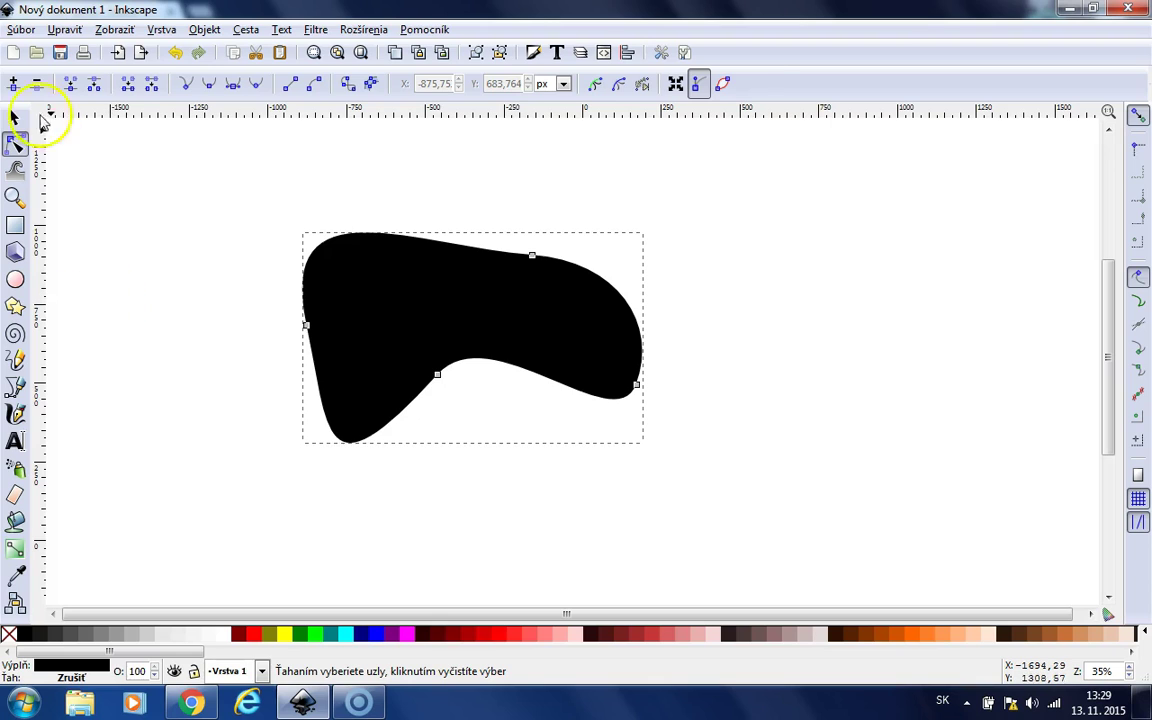
Delete the deformed path and draw a new black ellipse about 740 px wide
{"action": "left_click", "coordinate": [15, 115]}
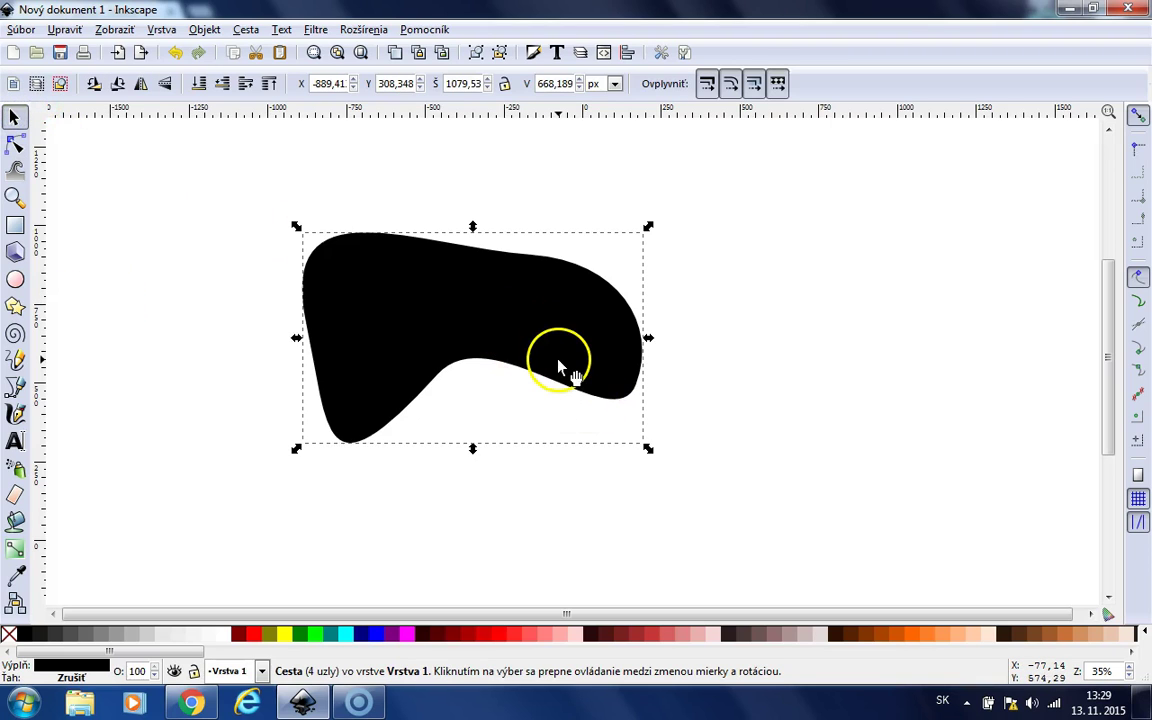
{"action": "key", "text": "Delete"}
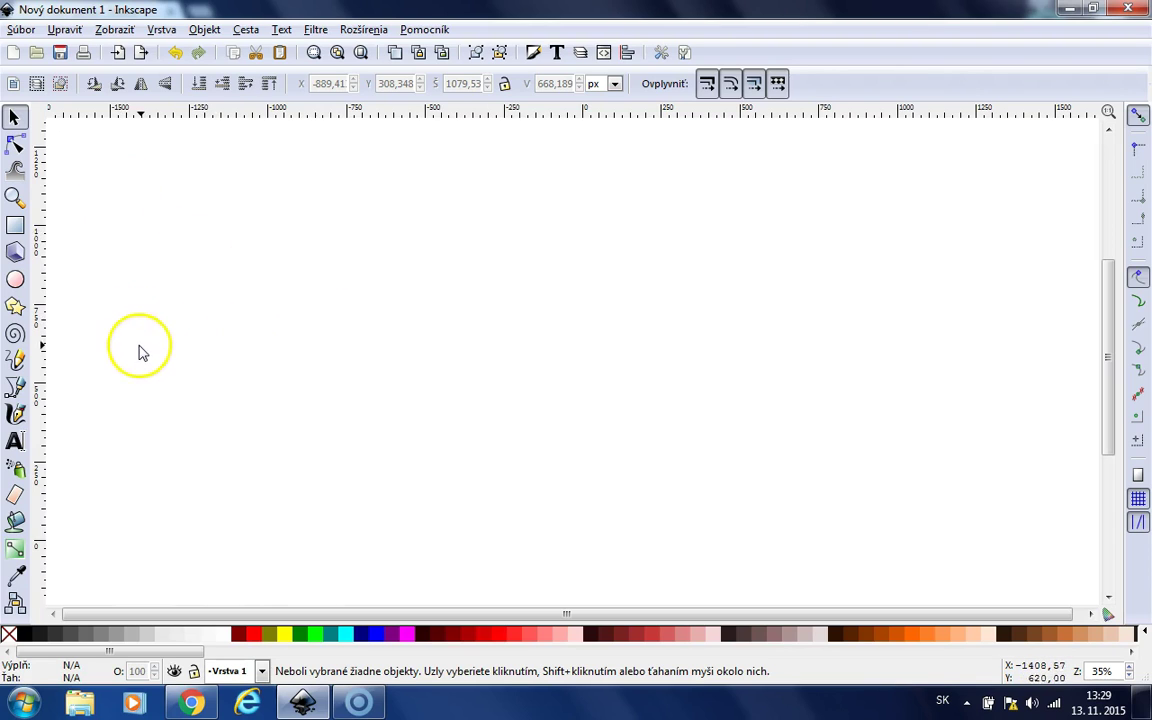
{"action": "left_click", "coordinate": [14, 279]}
{"action": "left_click_drag", "start_coordinate": [340, 255], "coordinate": [576, 505]}
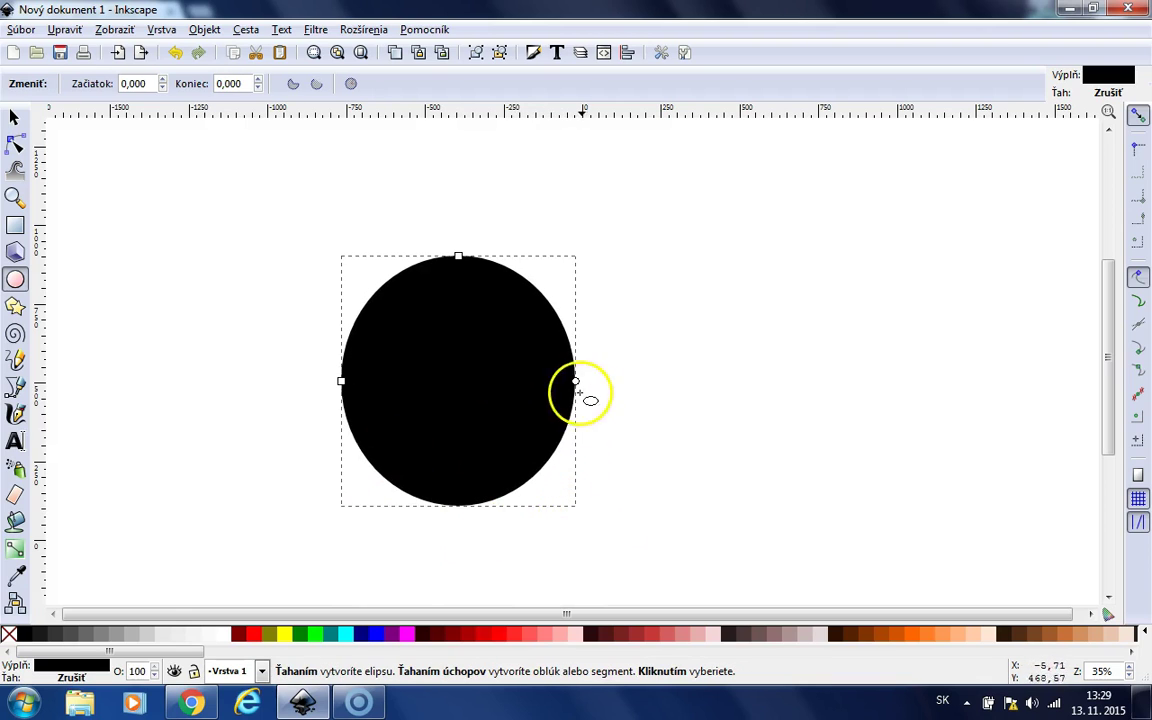
Cut the ellipse down to its lower half as an open arc ending at about 181.6°
{"action": "mouse_move", "coordinate": [576, 381]}
{"action": "left_mouse_down"}
{"action": "mouse_move", "coordinate": [568, 332]}
{"action": "mouse_move", "coordinate": [507, 267]}
{"action": "mouse_move", "coordinate": [404, 273]}
{"action": "mouse_move", "coordinate": [344, 357]}
{"action": "mouse_move", "coordinate": [584, 342]}
{"action": "mouse_move", "coordinate": [595, 377]}
{"action": "left_mouse_up"}
{"action": "left_click_drag", "start_coordinate": [550, 310], "coordinate": [342, 380]}
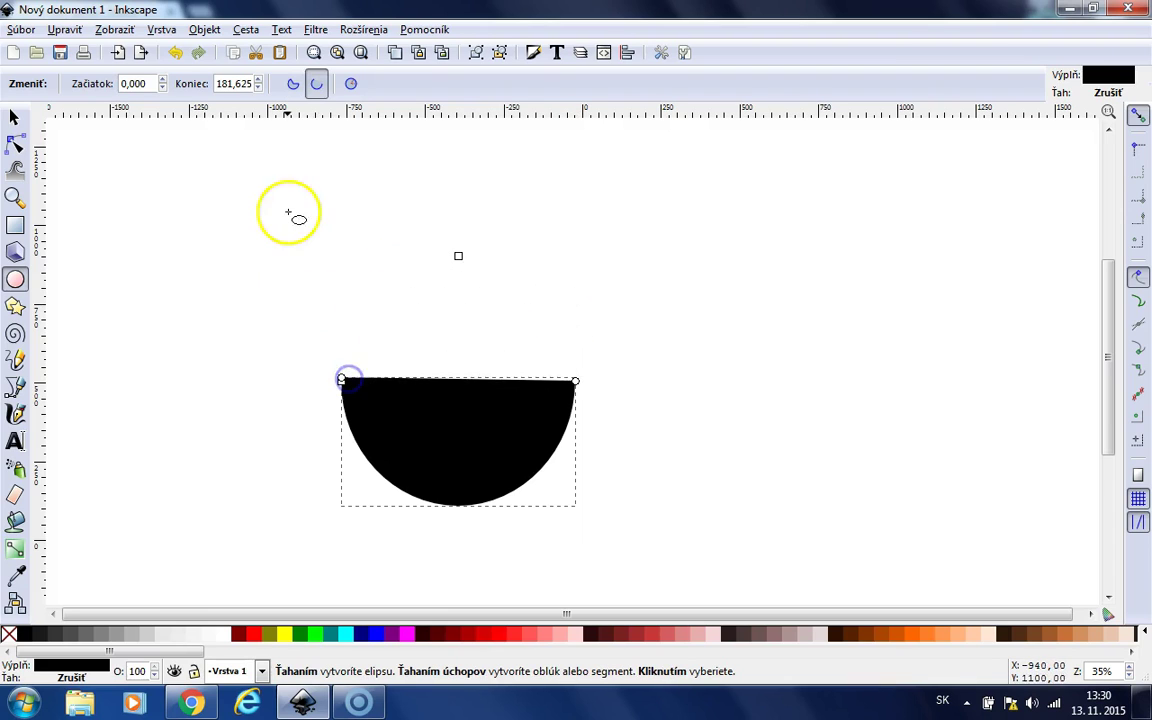
{"action": "left_click", "coordinate": [318, 88]}
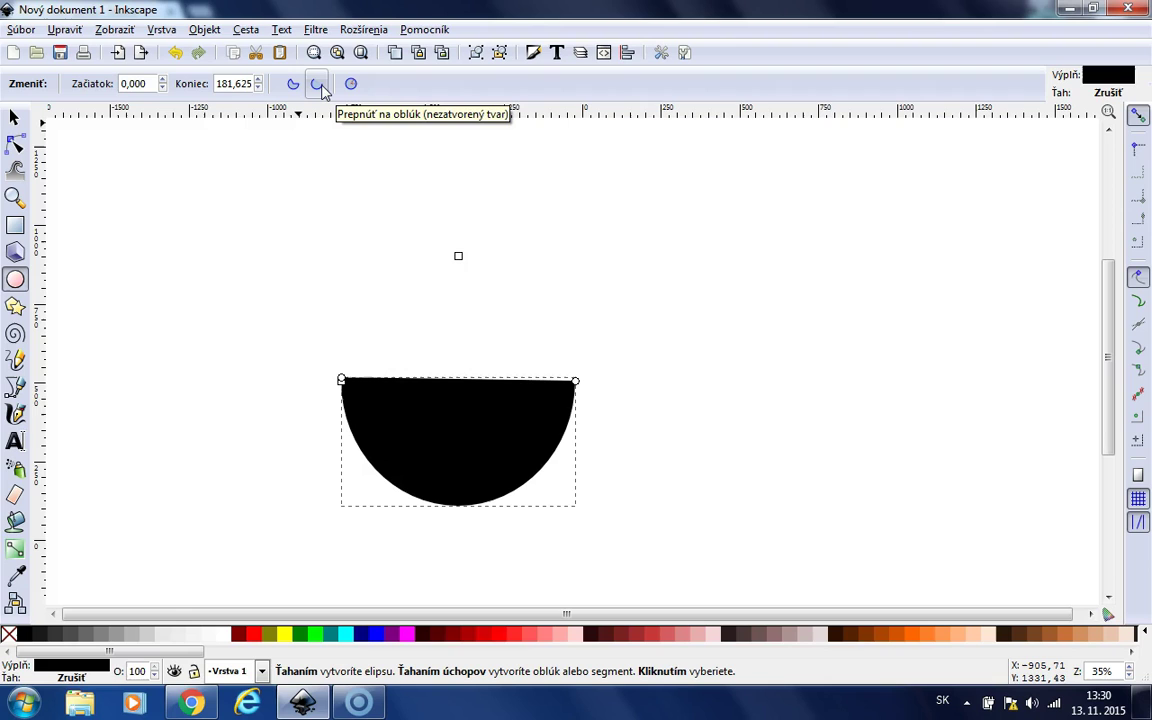
{"action": "left_click", "coordinate": [319, 86]}
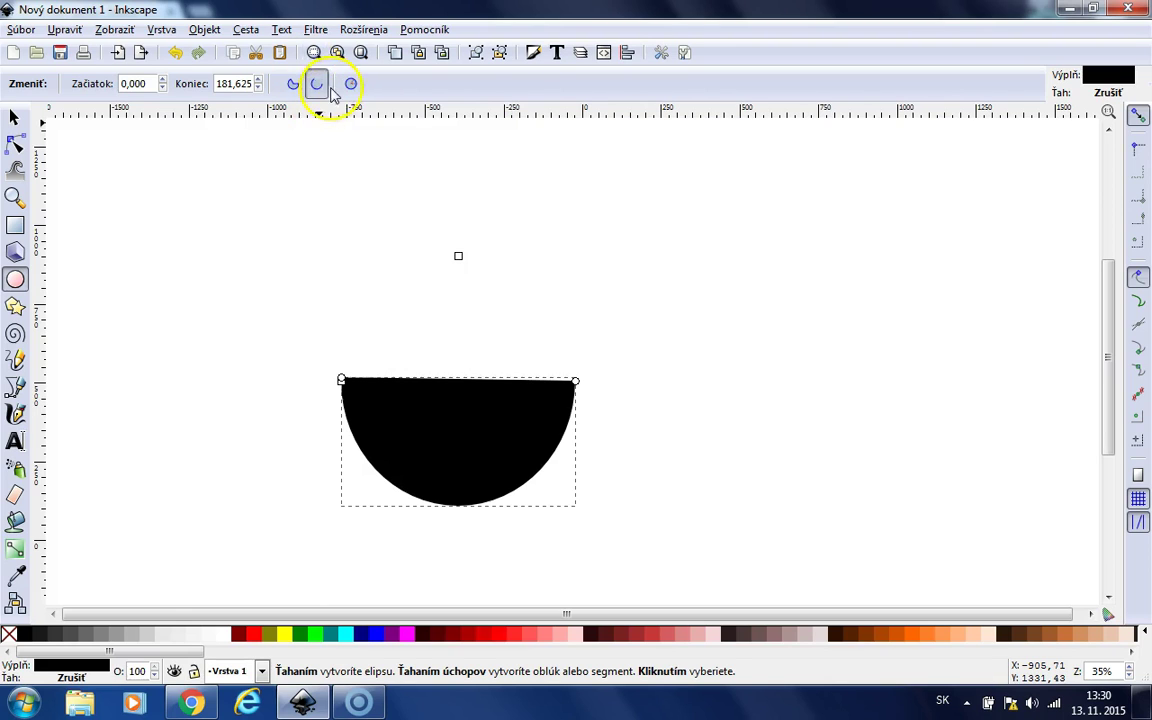
Try the shape as a pie segment ending at about 225.4°, and return it to an open half arc ending at about 180°
{"action": "left_click_drag", "start_coordinate": [342, 381], "coordinate": [419, 332]}
{"action": "left_click", "coordinate": [318, 88]}
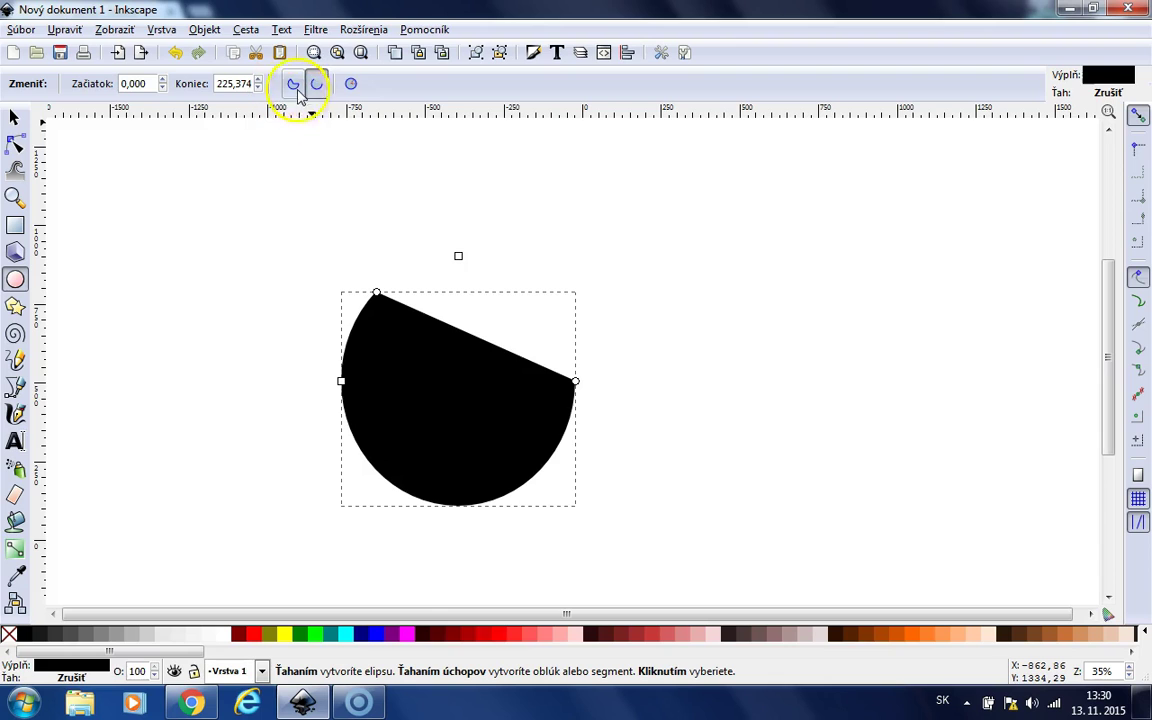
{"action": "left_click", "coordinate": [294, 87]}
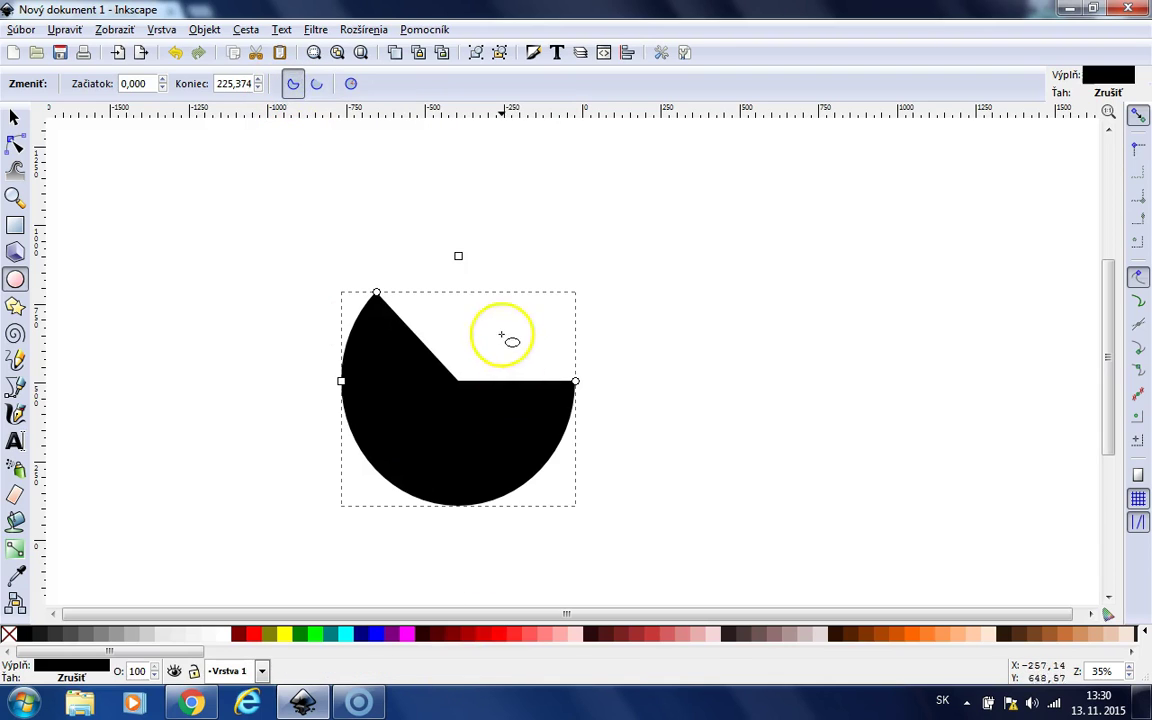
{"action": "left_click_drag", "start_coordinate": [377, 294], "coordinate": [350, 382]}
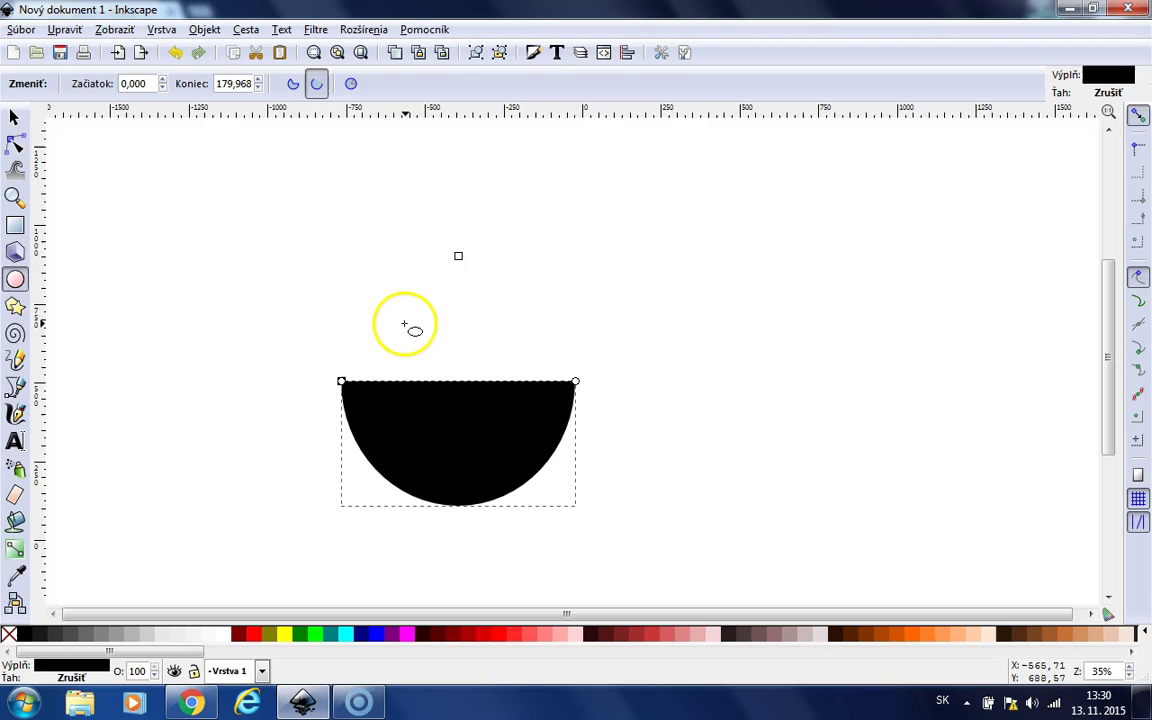
Try several palette colours on the half ellipse, finishing with the dark maroon fill 501616
{"action": "left_click", "coordinate": [314, 636]}
{"action": "left_click", "coordinate": [360, 633]}
{"action": "left_click", "coordinate": [448, 634]}
{"action": "left_click", "coordinate": [521, 633]}
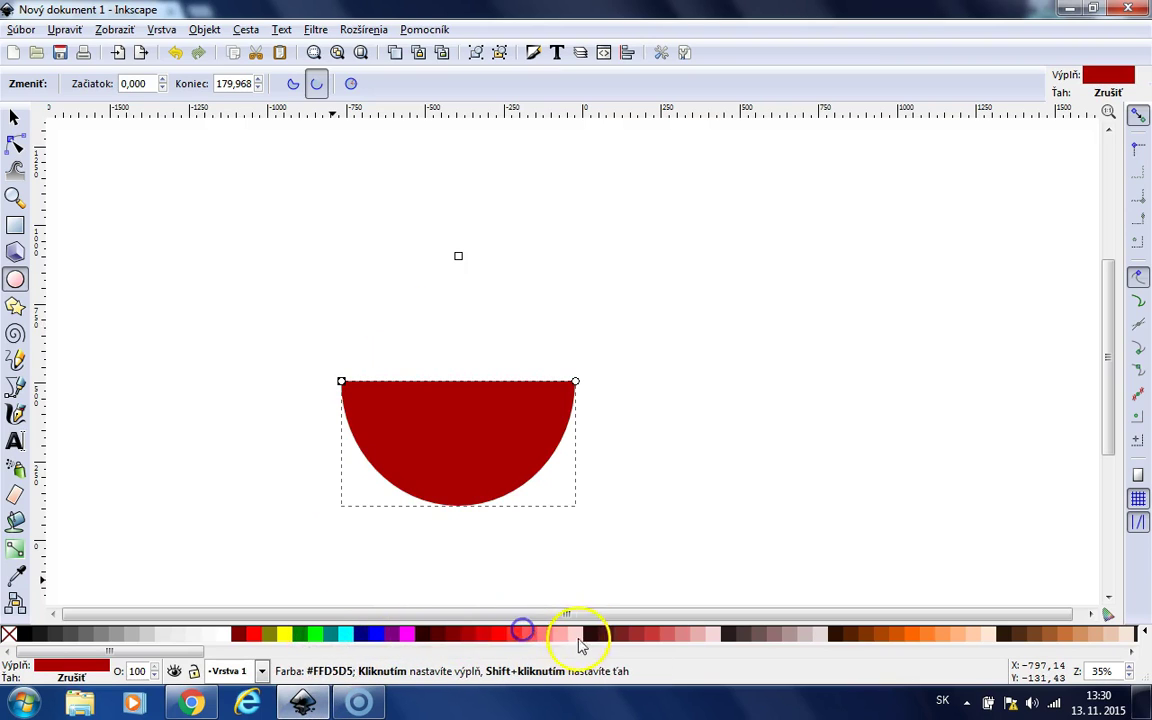
{"action": "left_click", "coordinate": [598, 634]}
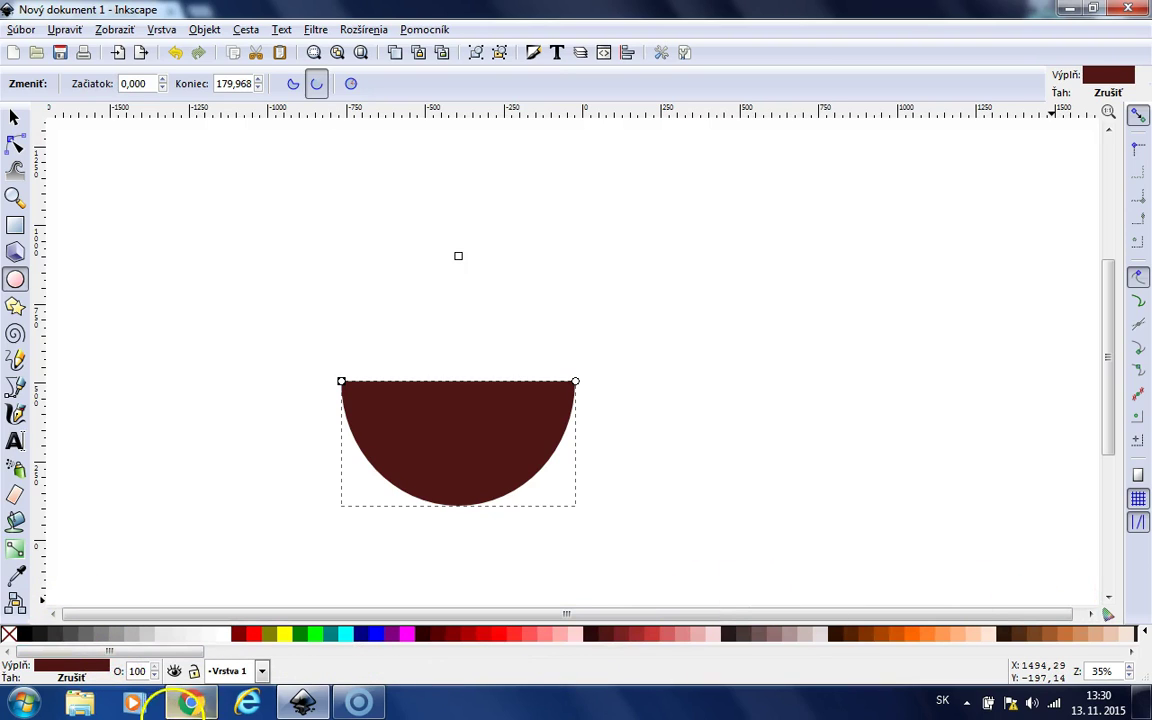
Set the half ellipse's fill to an orange-brown with R 195, G 127 and B 22
{"action": "left_click", "coordinate": [79, 666]}
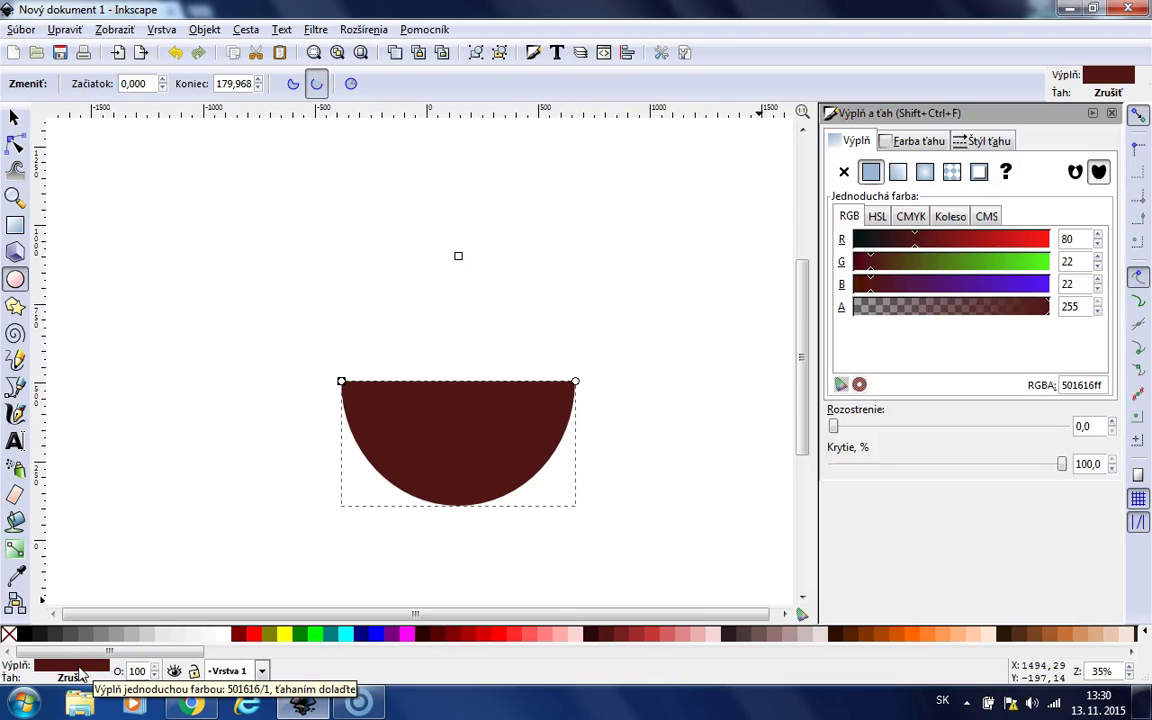
{"action": "left_click", "coordinate": [63, 667]}
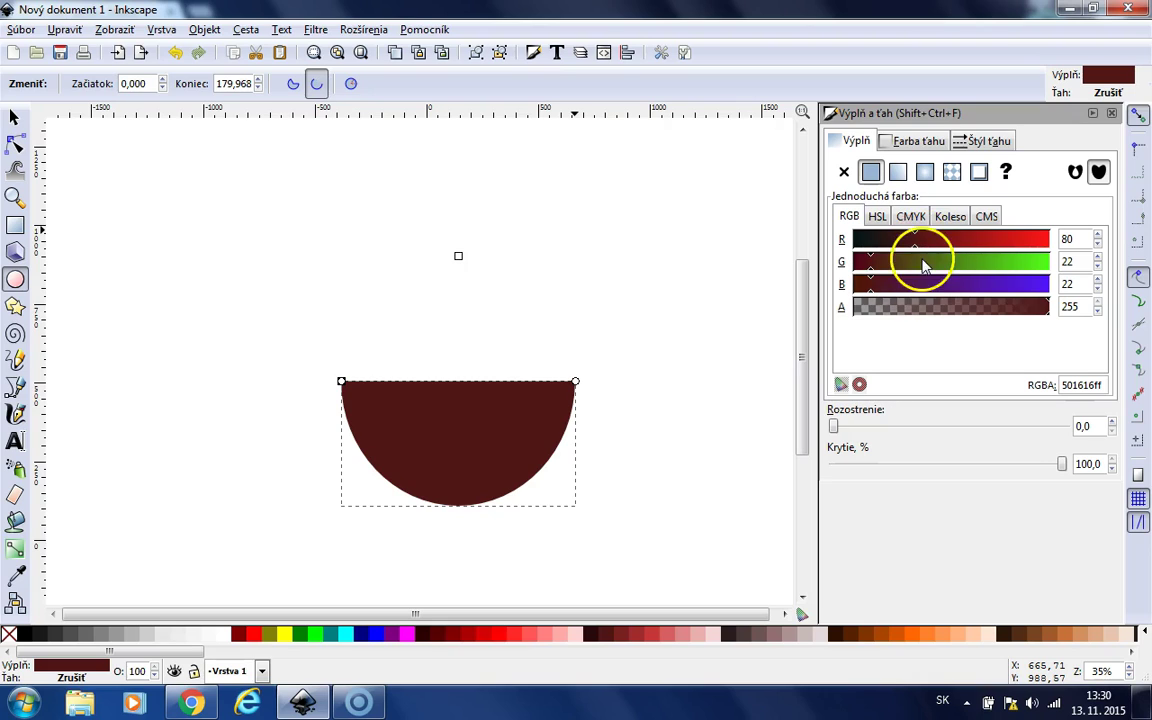
{"action": "left_click_drag", "start_coordinate": [916, 258], "coordinate": [1003, 237]}
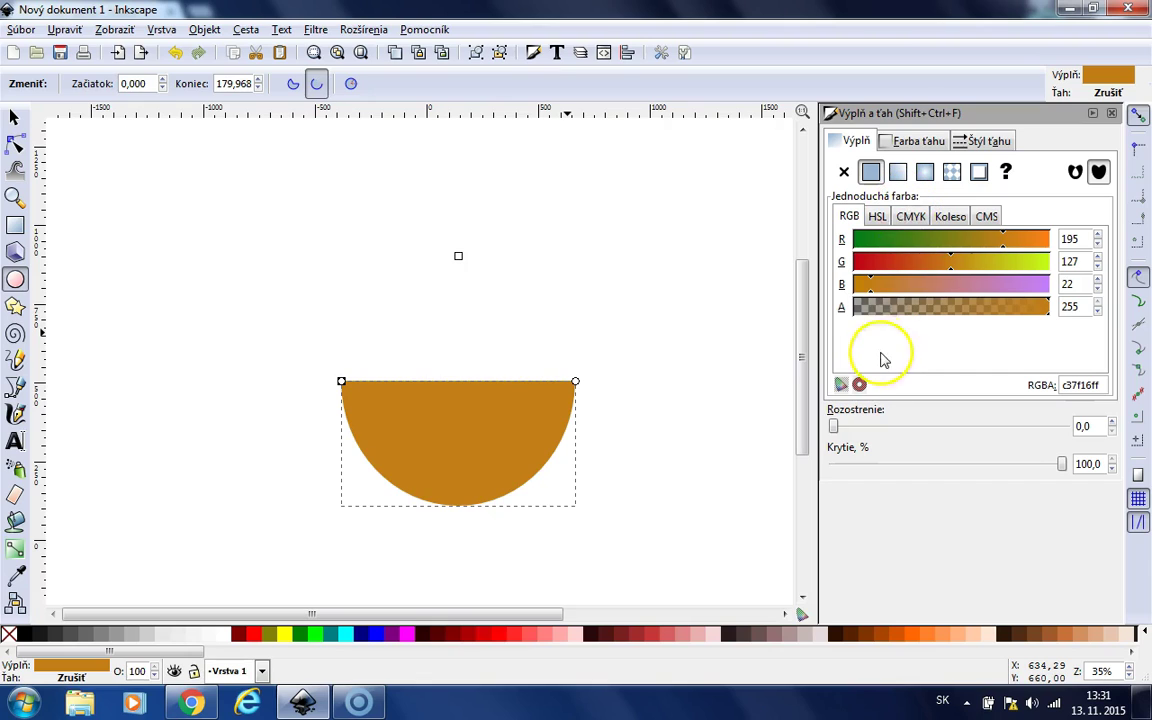
Give the half ellipse a flat black stroke and set the stroke width to 7.2 px
{"action": "left_click", "coordinate": [928, 143]}
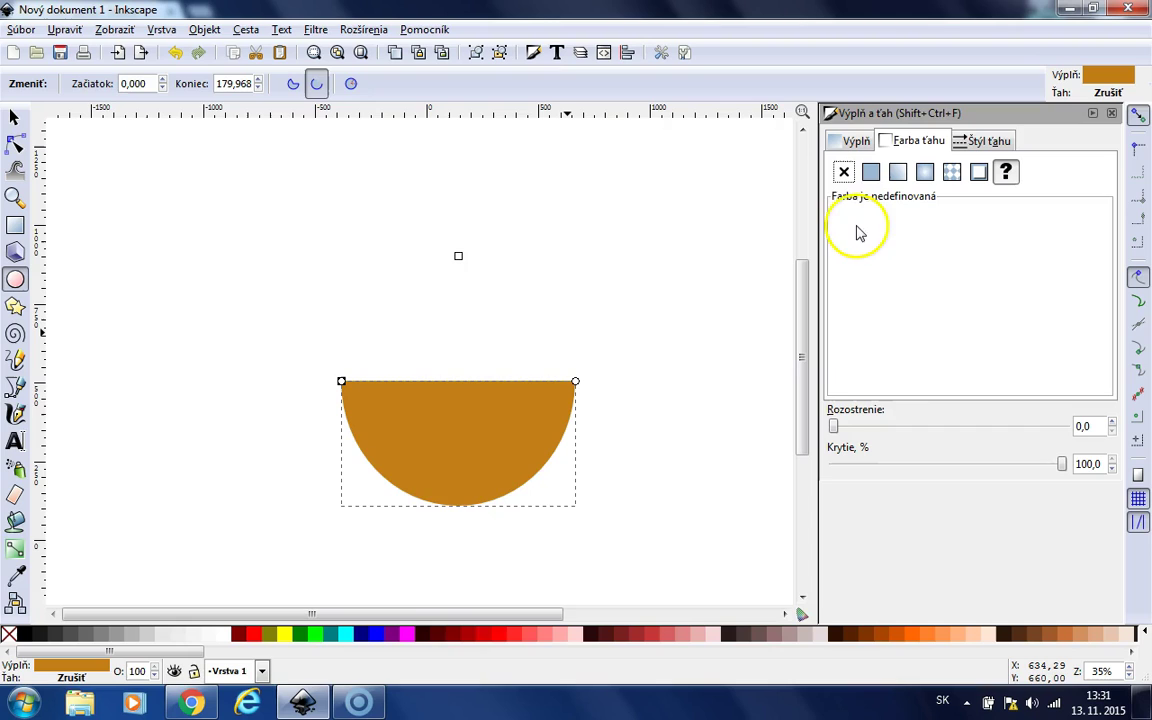
{"action": "left_click", "coordinate": [871, 173]}
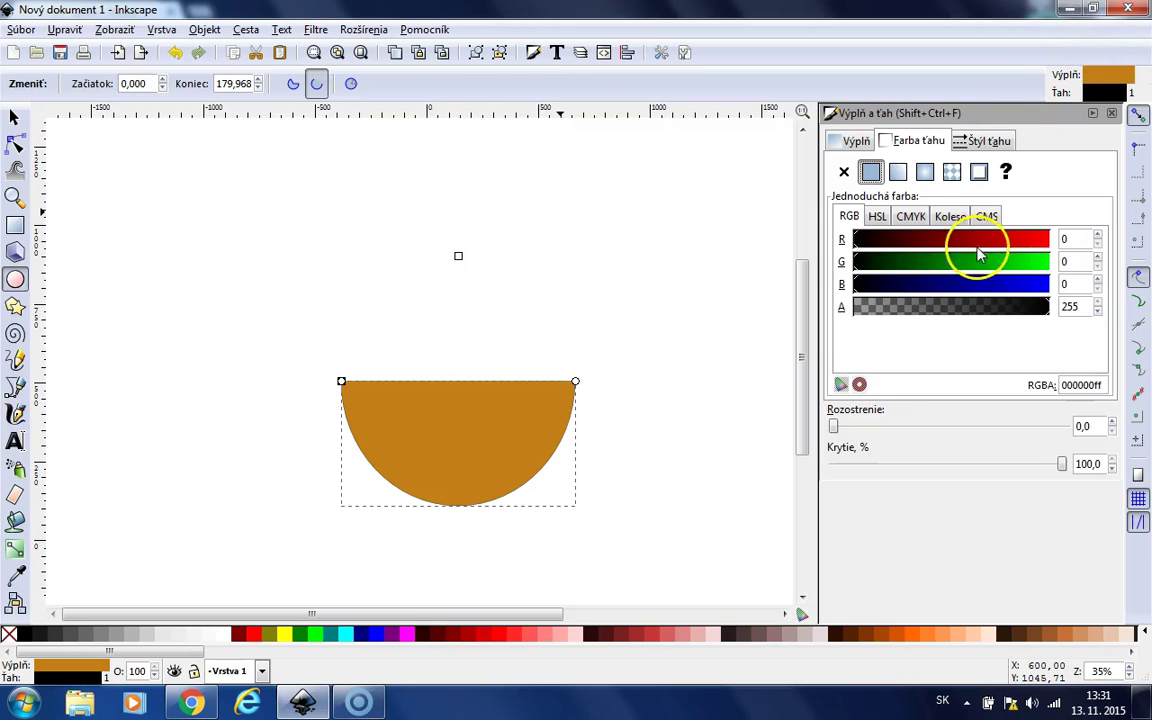
{"action": "left_click", "coordinate": [970, 142]}
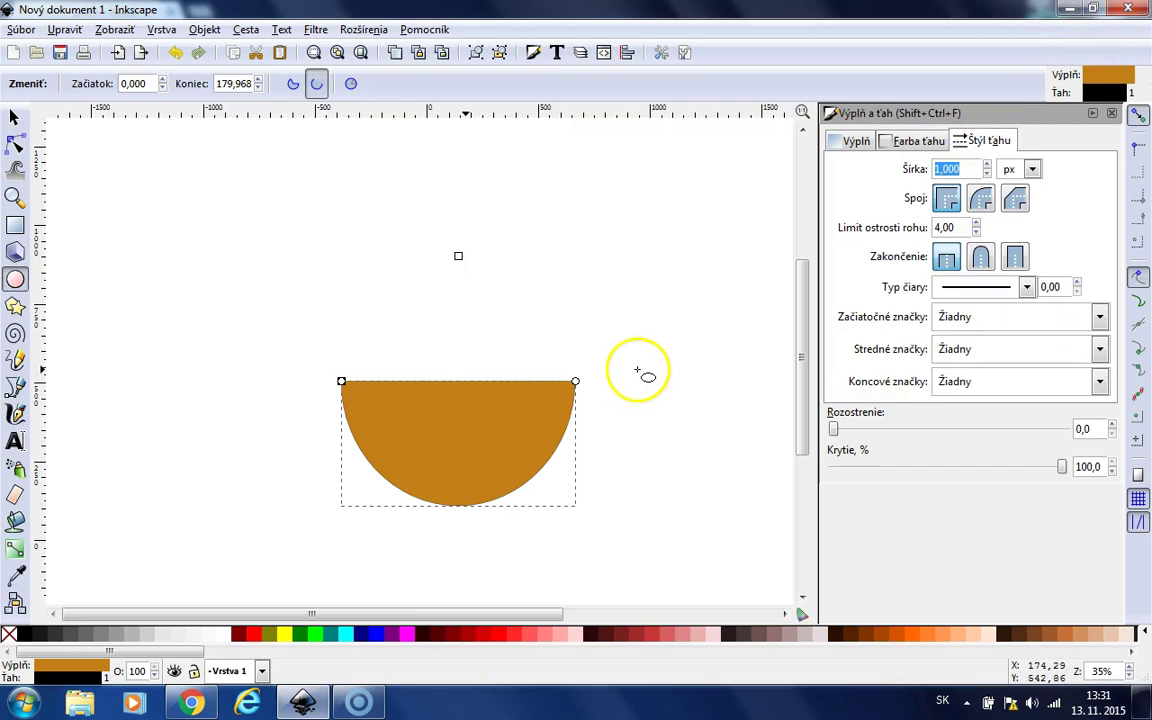
{"action": "scroll", "coordinate": [330, 429], "scroll_direction": "up", "scroll_amount": 3}
{"action": "scroll", "coordinate": [368, 420], "scroll_direction": "down", "scroll_amount": 3}
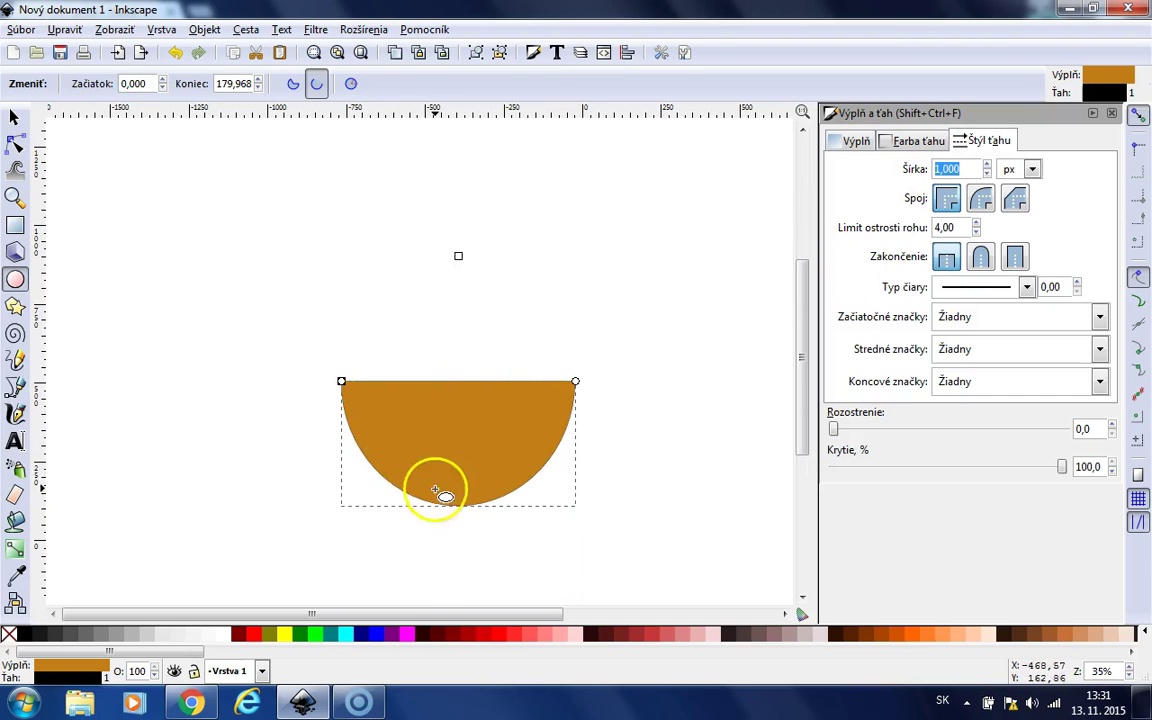
{"action": "left_click", "coordinate": [16, 198]}
{"action": "left_click", "coordinate": [373, 474]}
{"action": "left_click", "coordinate": [373, 472]}
{"action": "left_click", "coordinate": [373, 470]}
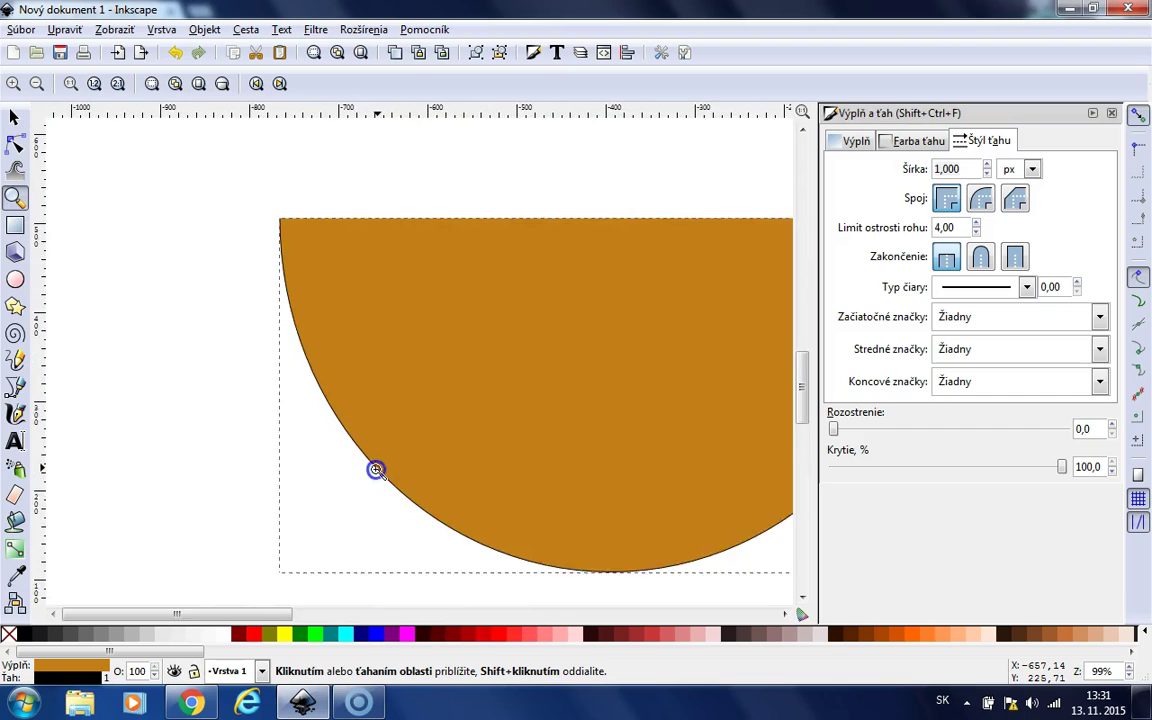
{"action": "left_click", "coordinate": [373, 470]}
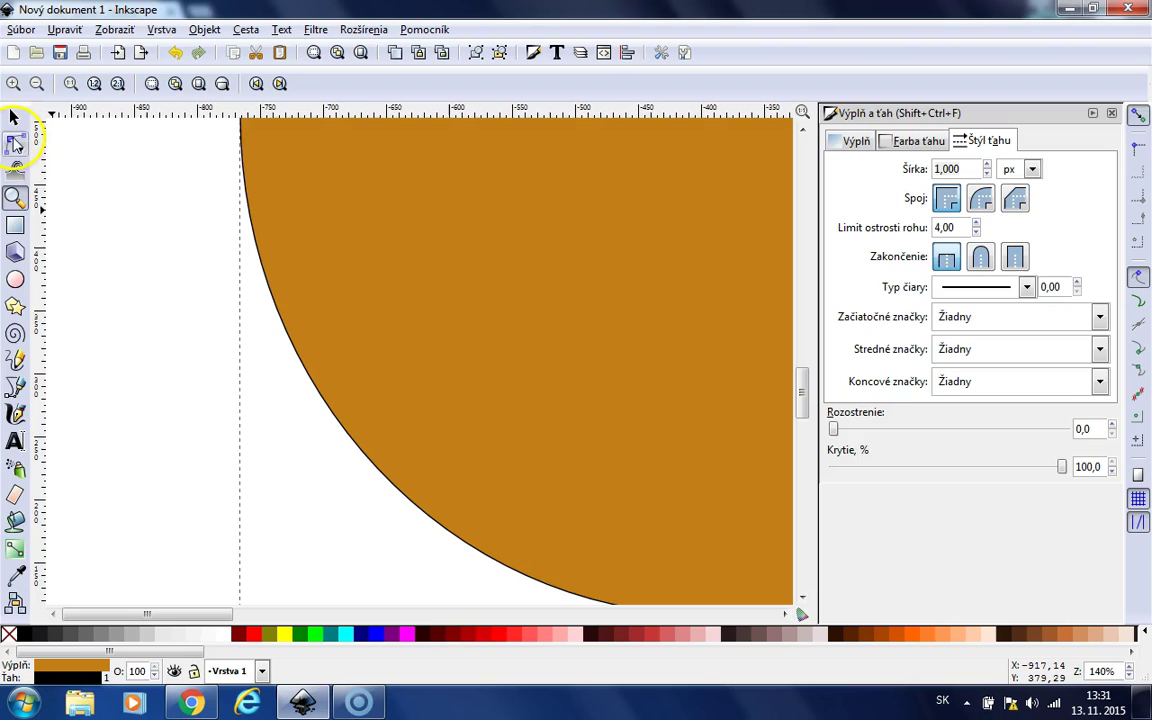
{"action": "left_click", "coordinate": [987, 166]}
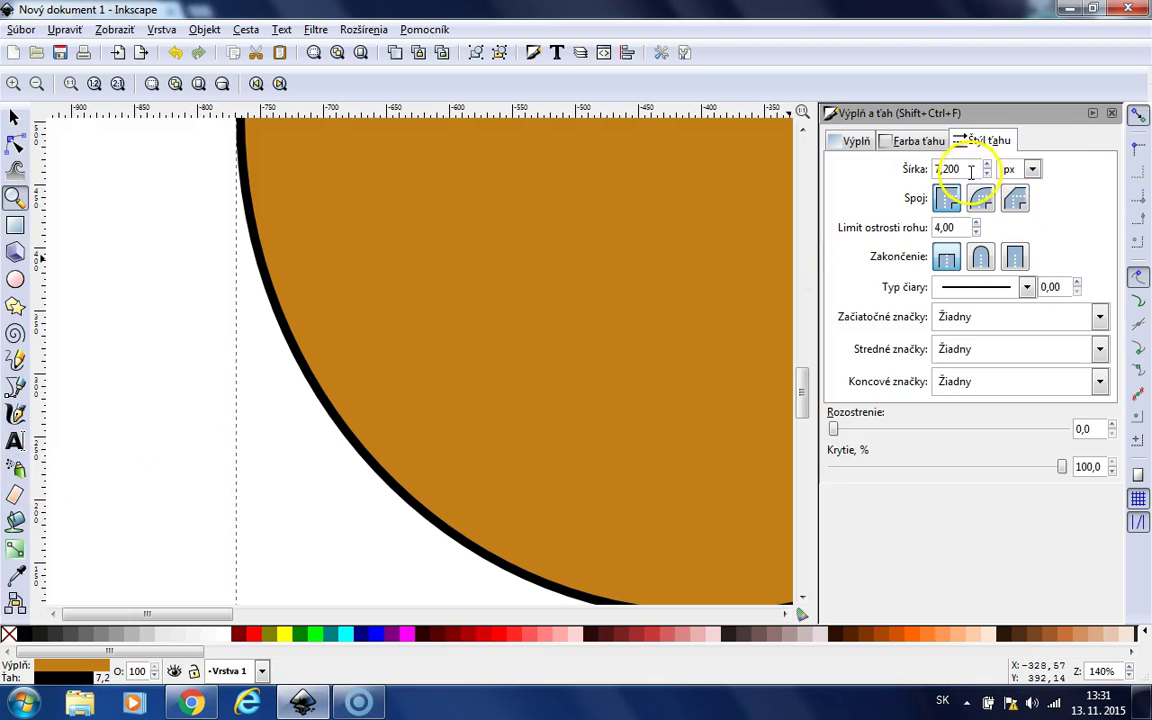
Examine the outlined half ellipse at 70% zoom with the node and selection tools, and return to the Ellipse tool
{"action": "left_click", "coordinate": [38, 86]}
{"action": "left_click", "coordinate": [38, 86]}
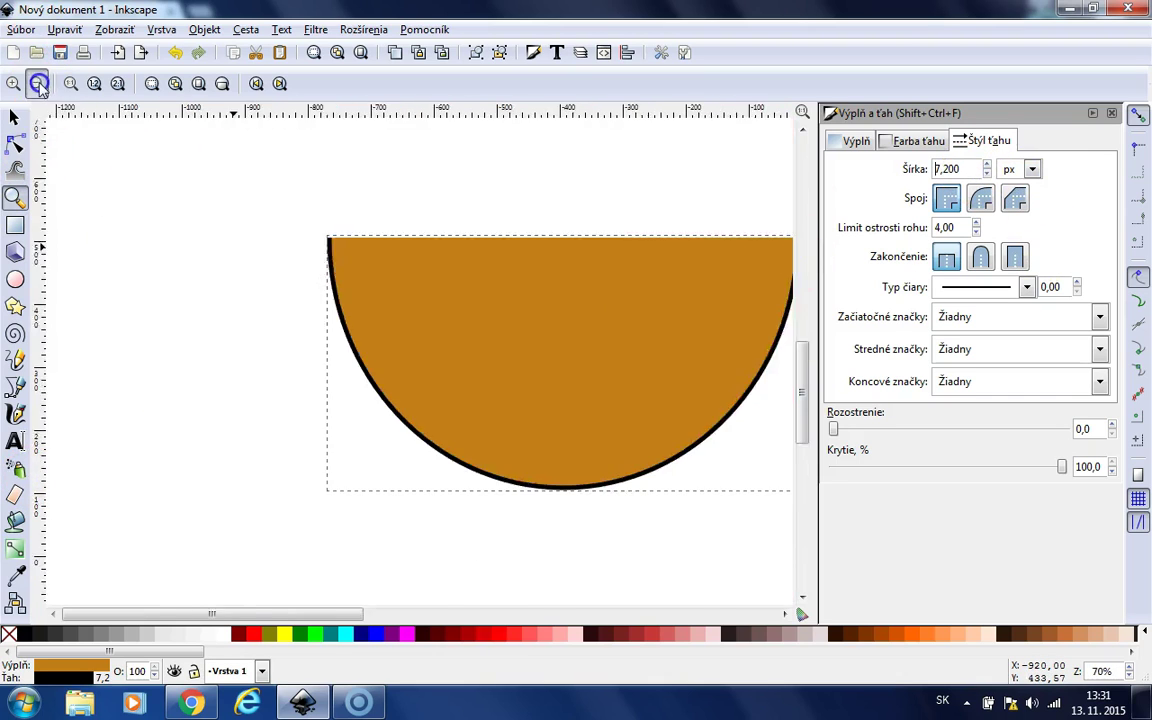
{"action": "left_click", "coordinate": [38, 86]}
{"action": "left_click", "coordinate": [249, 429]}
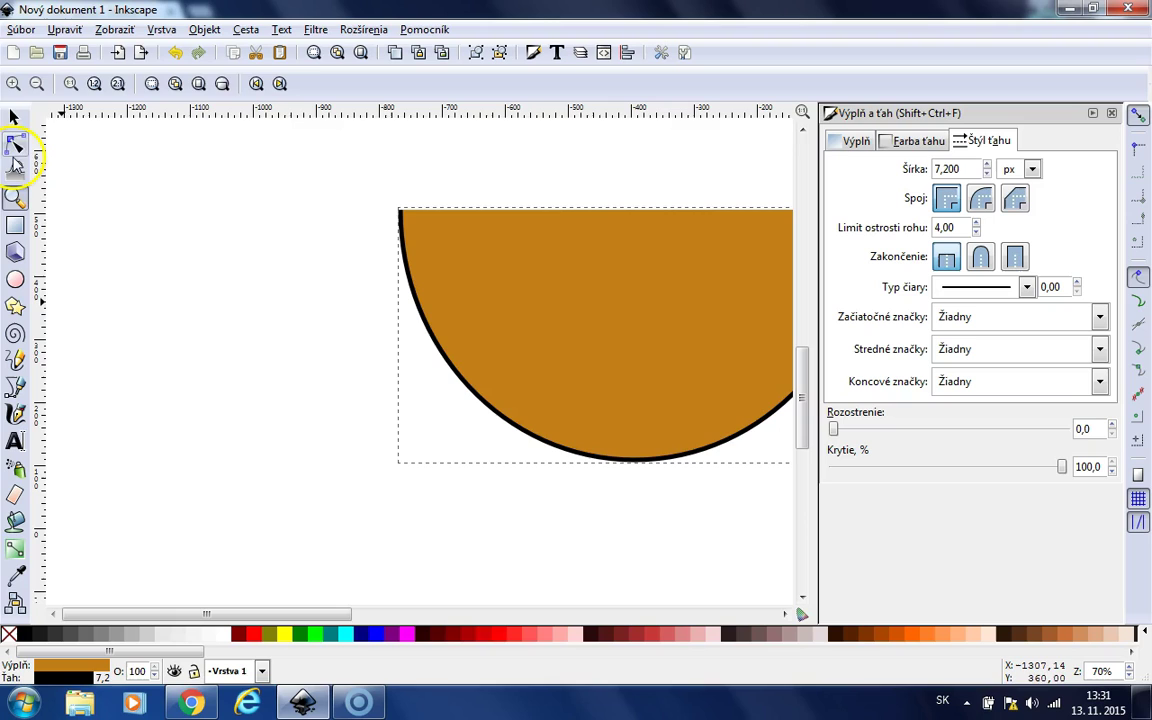
{"action": "left_click", "coordinate": [15, 147]}
{"action": "left_click", "coordinate": [13, 118]}
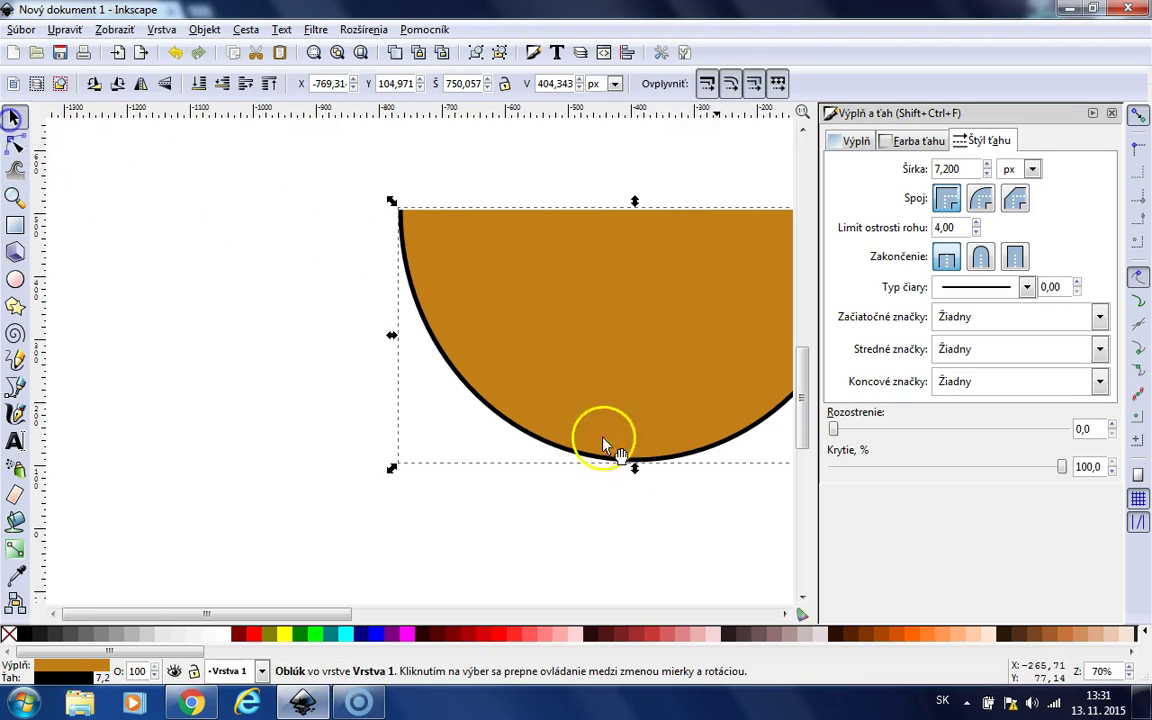
{"action": "left_click", "coordinate": [627, 320]}
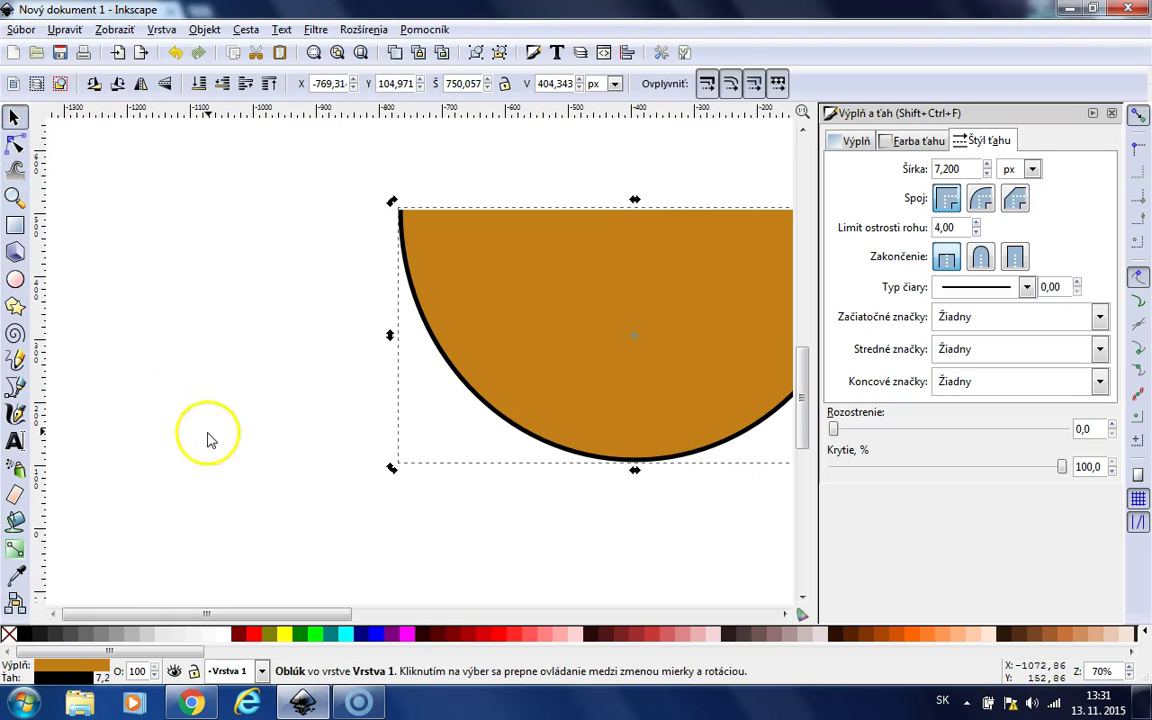
{"action": "left_click", "coordinate": [17, 283]}
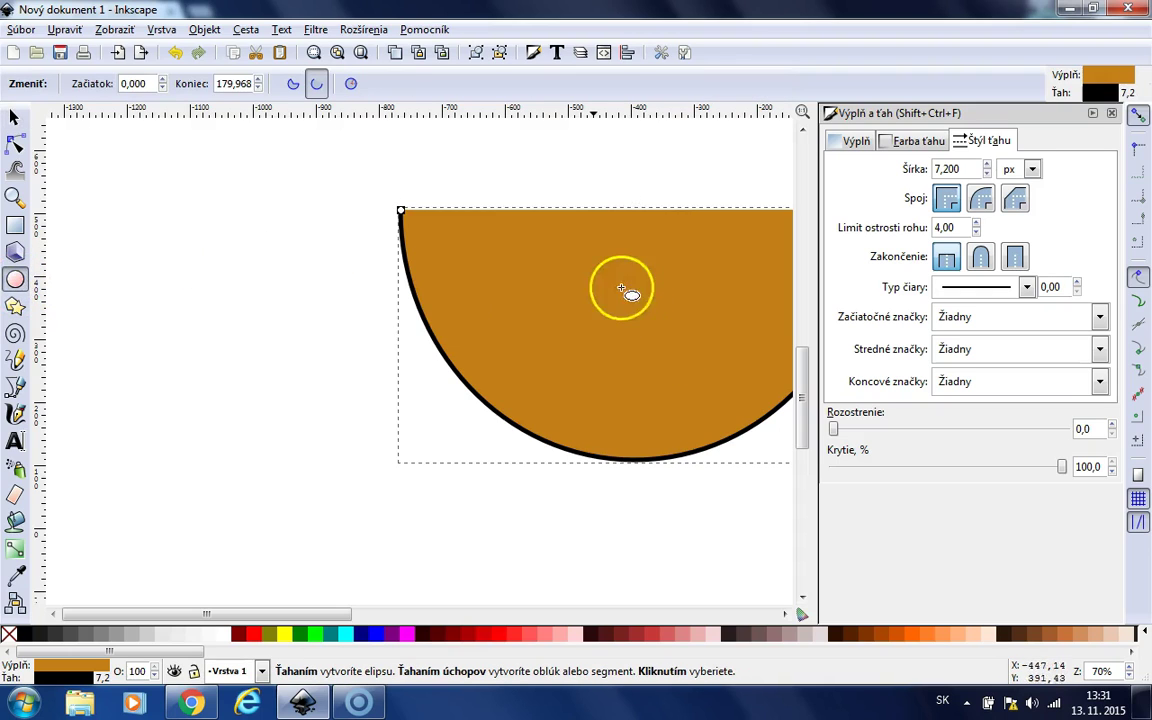
Switch the half ellipse from an open arc to a closed segment so the black stroke also follows its straight edge
{"action": "left_click", "coordinate": [291, 85]}
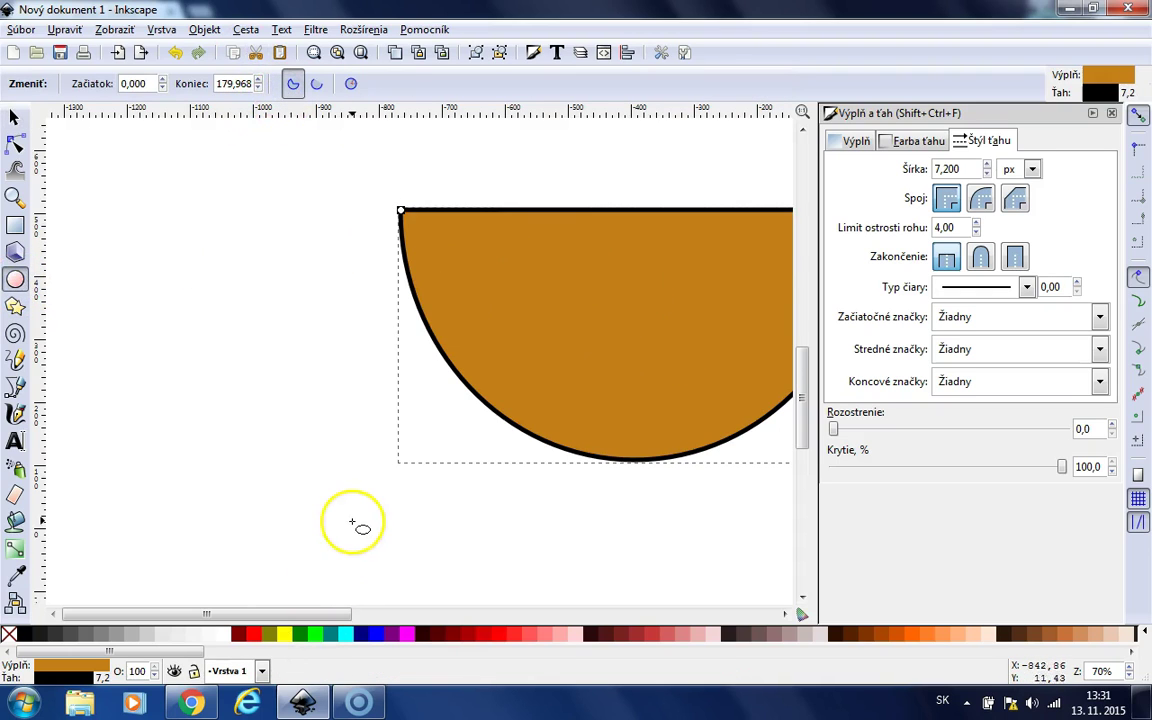
{"action": "scroll", "coordinate": [360, 527], "scroll_direction": "down", "scroll_amount": 1}
{"action": "left_click_drag", "start_coordinate": [199, 612], "coordinate": [296, 612]}
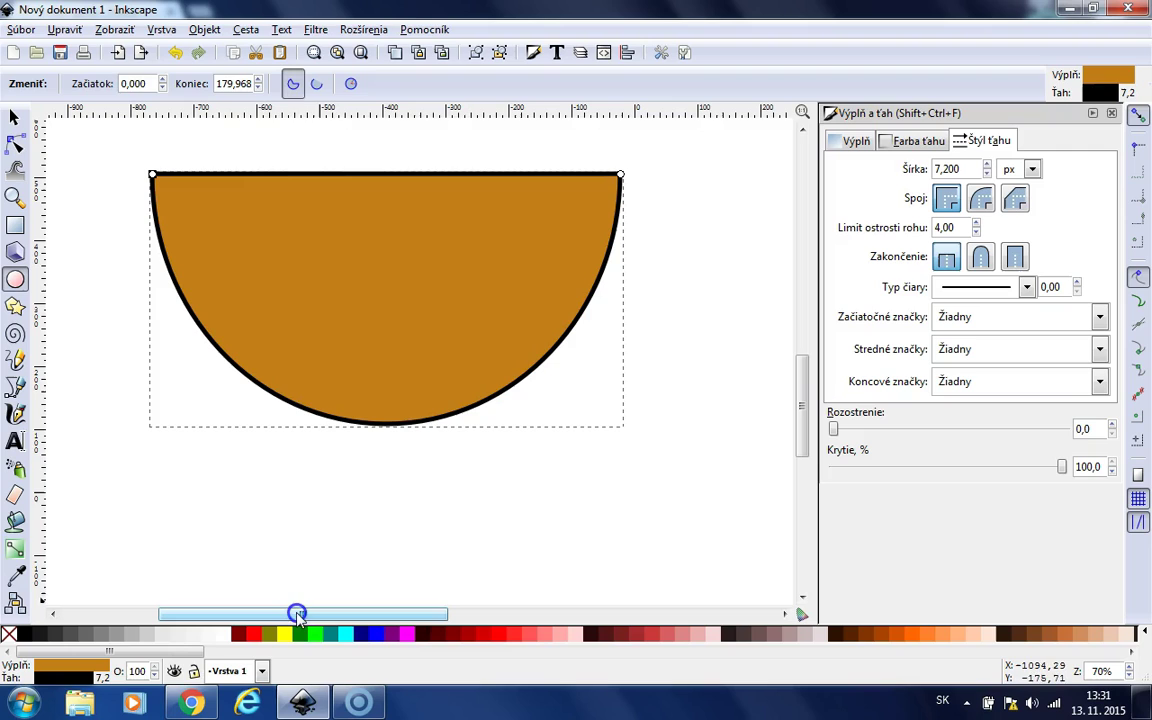
{"action": "left_click", "coordinate": [318, 85]}
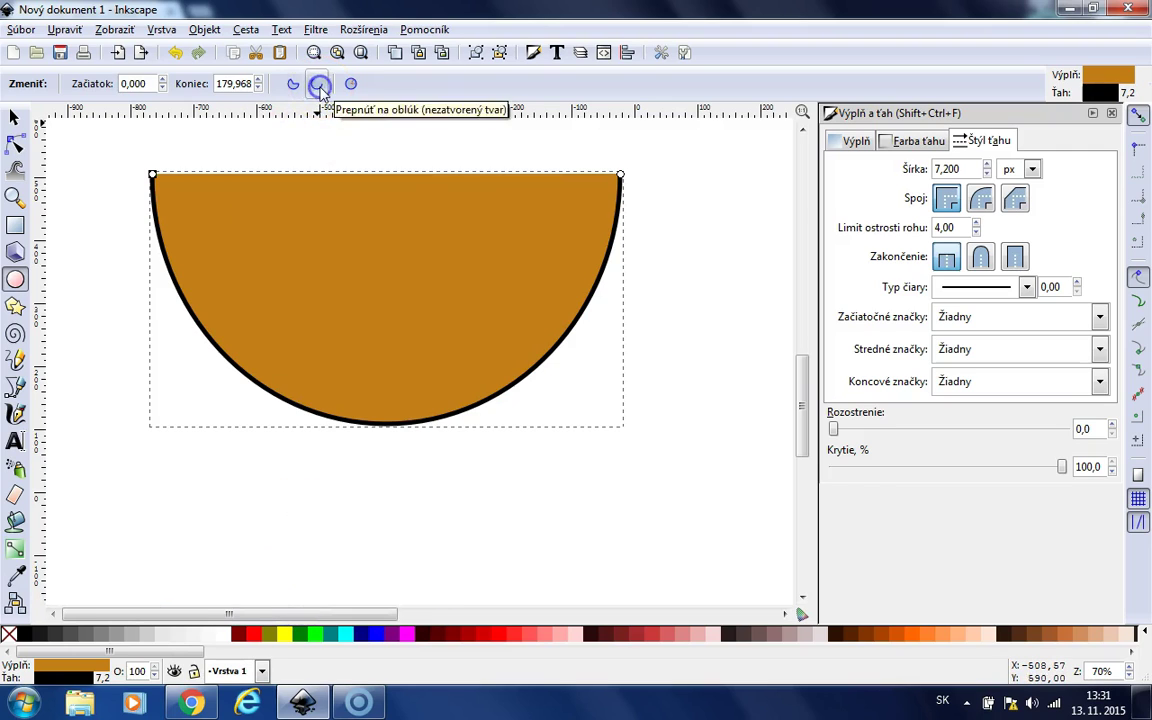
{"action": "left_click", "coordinate": [293, 85]}
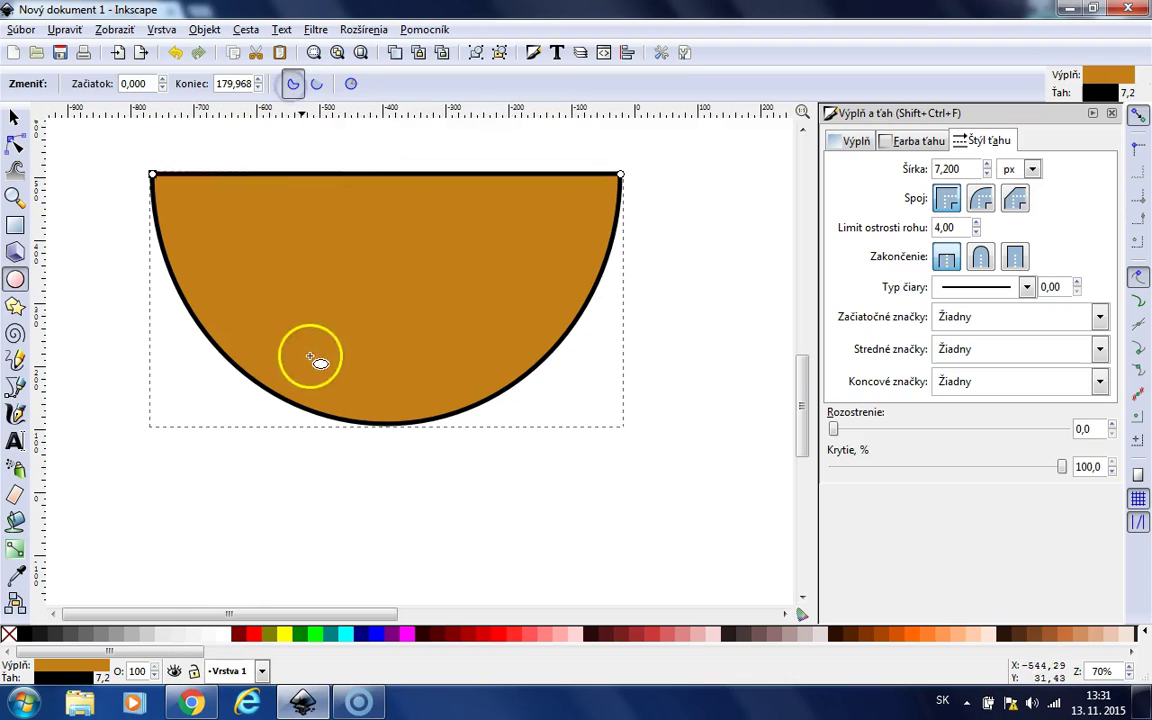
{"action": "scroll", "coordinate": [316, 355], "scroll_direction": "up", "scroll_amount": 2}
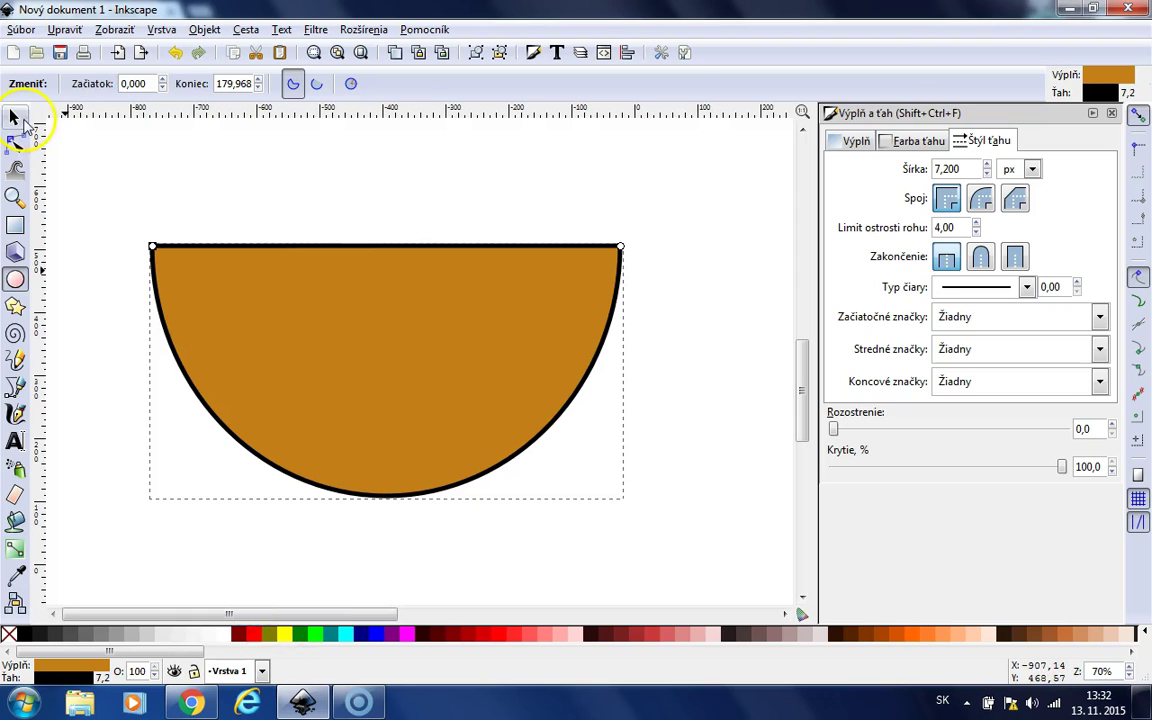
Flatten the half ellipse to a height of about 196 px by moving its curved side towards the straight edge
{"action": "left_click", "coordinate": [15, 118]}
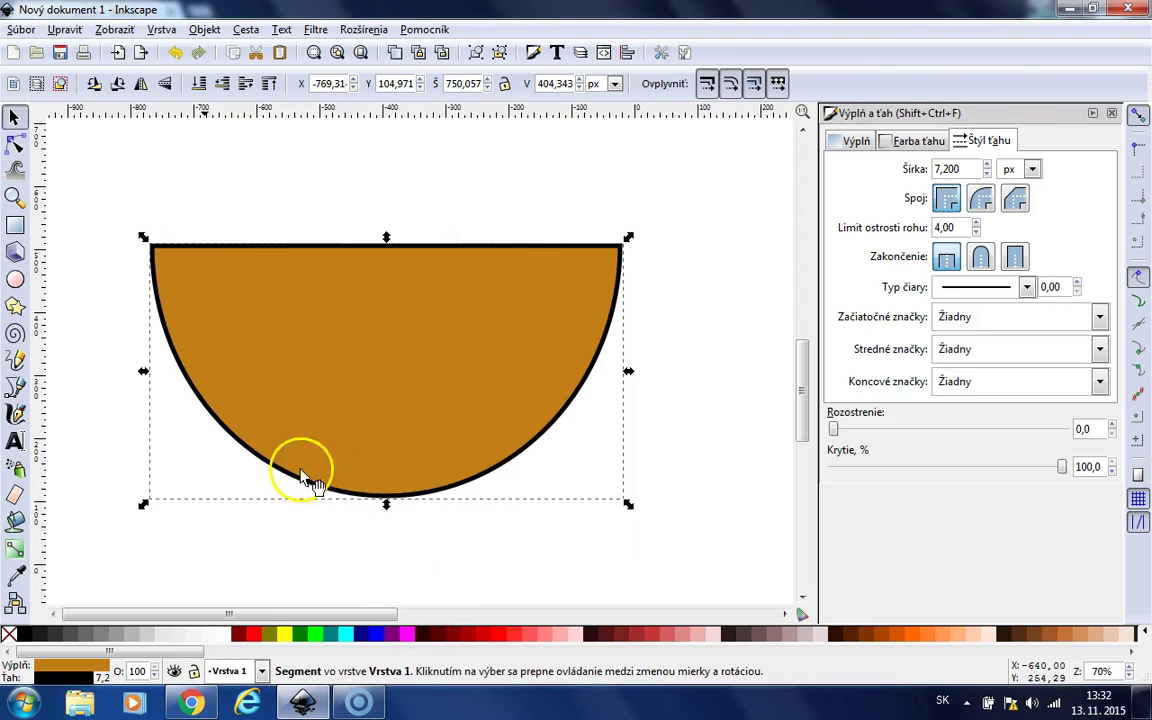
{"action": "left_click", "coordinate": [15, 197]}
{"action": "left_click", "coordinate": [36, 83]}
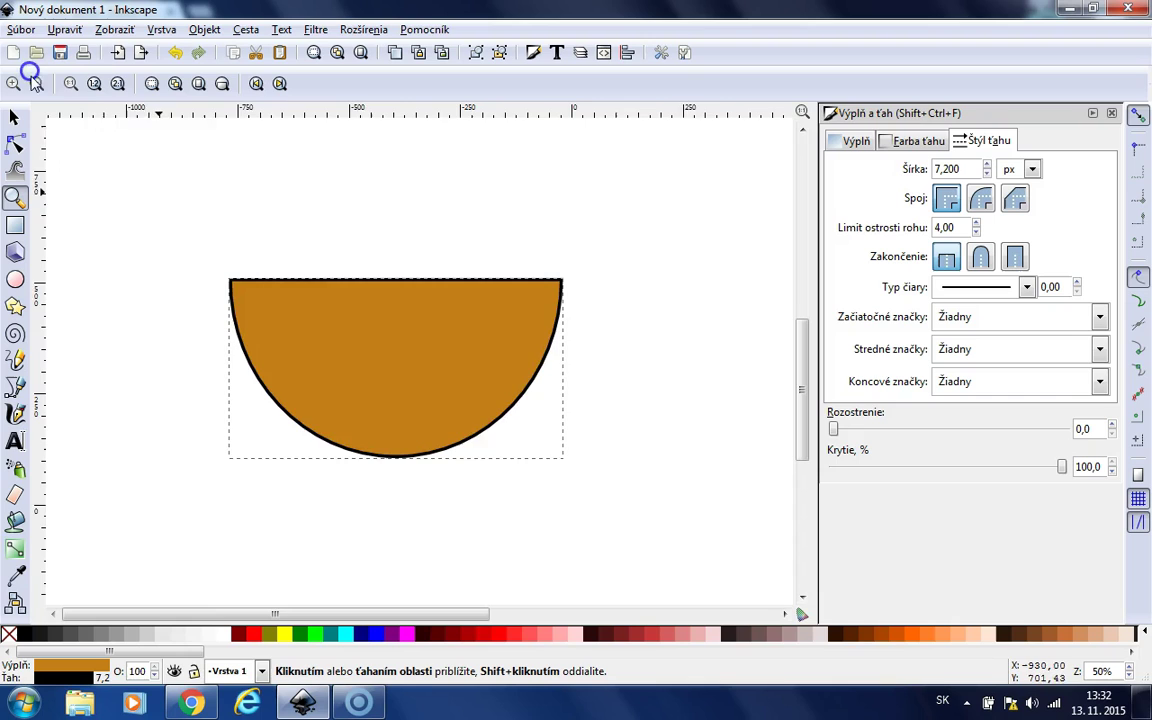
{"action": "left_click", "coordinate": [90, 165]}
{"action": "left_click", "coordinate": [36, 83]}
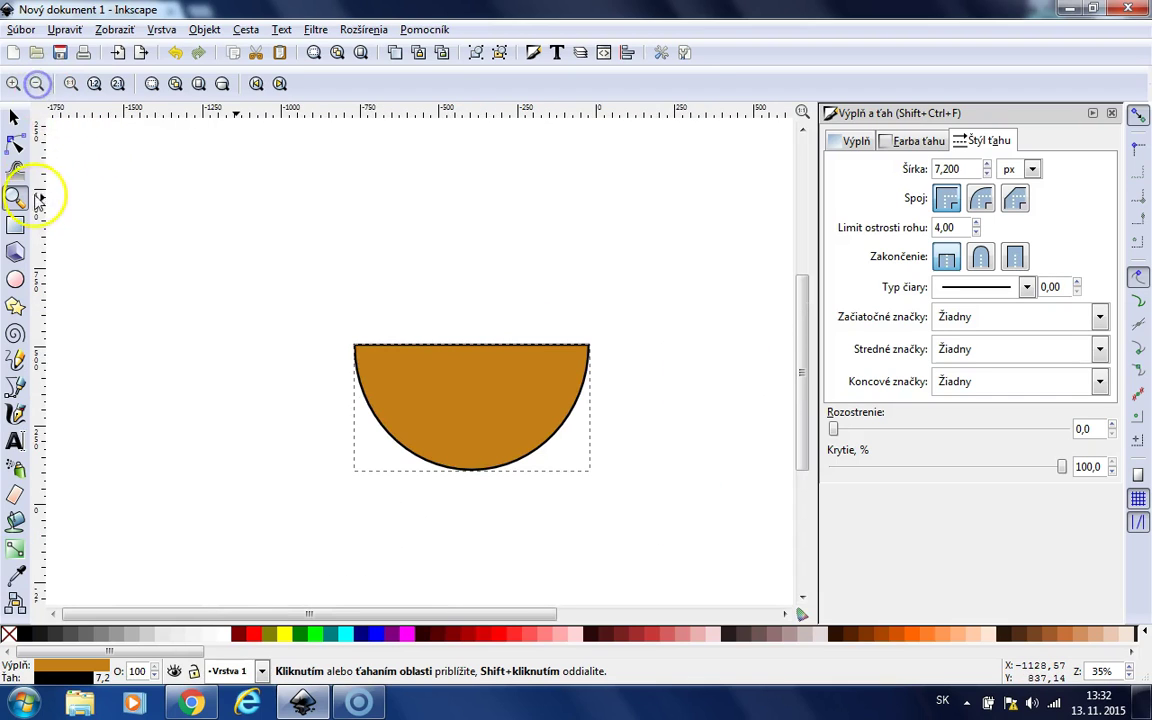
{"action": "left_click", "coordinate": [10, 119]}
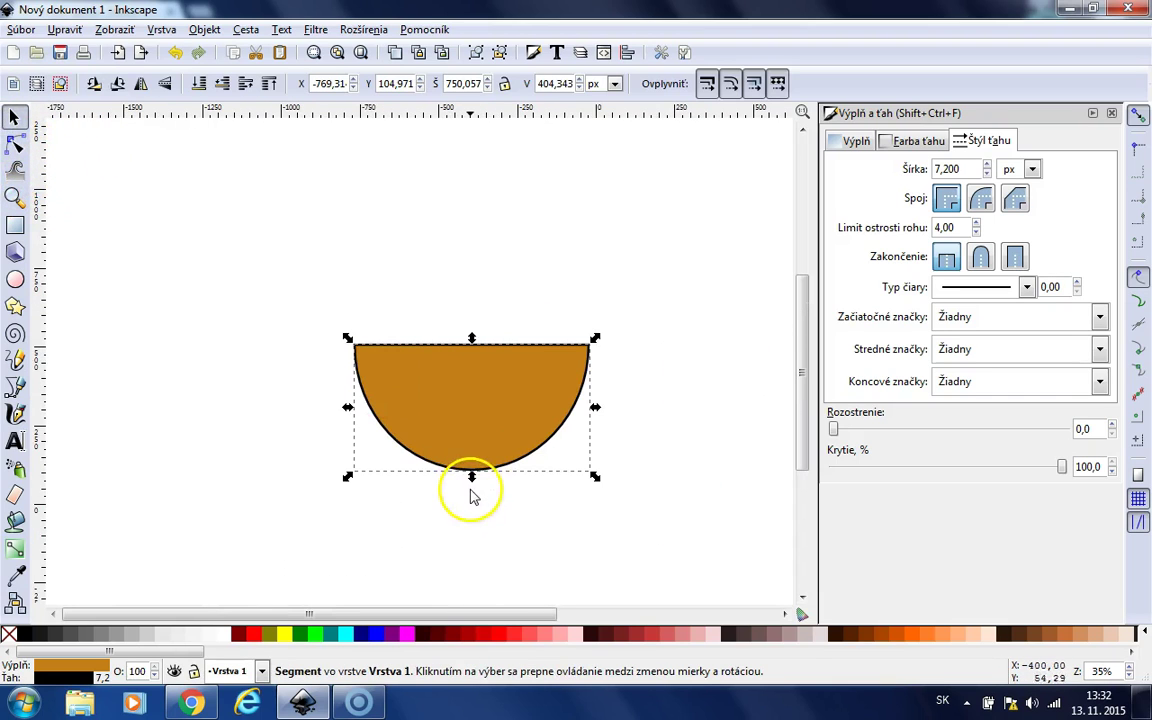
{"action": "left_click_drag", "start_coordinate": [474, 479], "coordinate": [482, 416]}
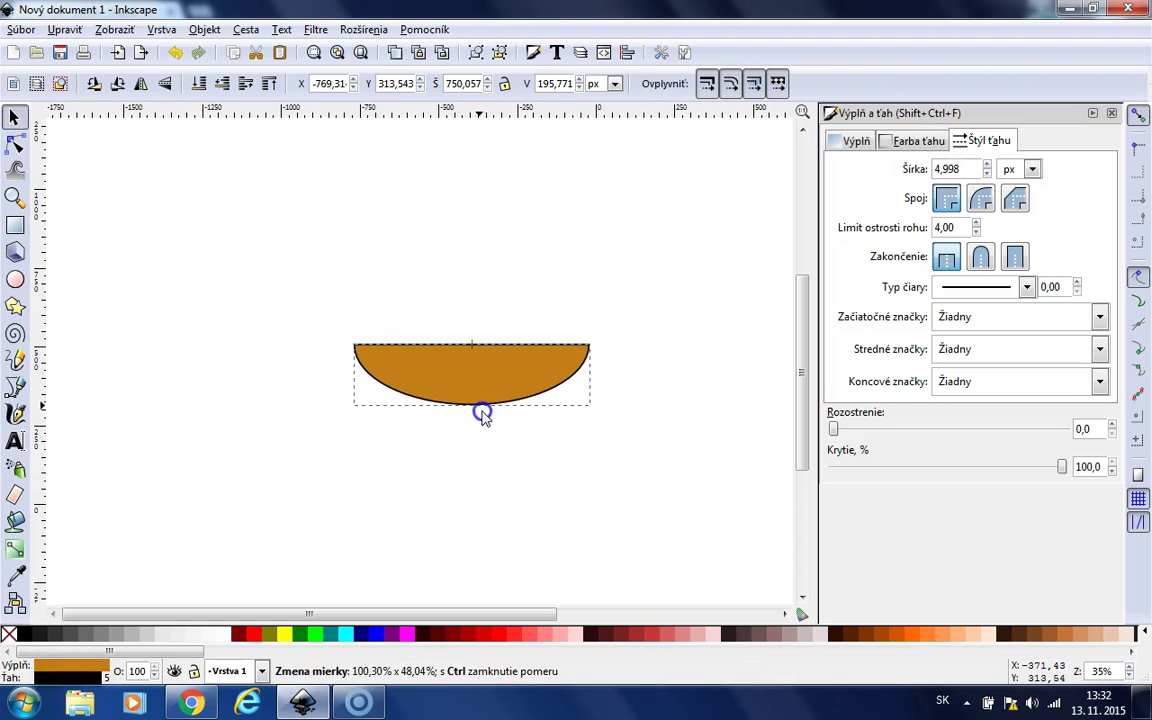
{"action": "left_click", "coordinate": [524, 500]}
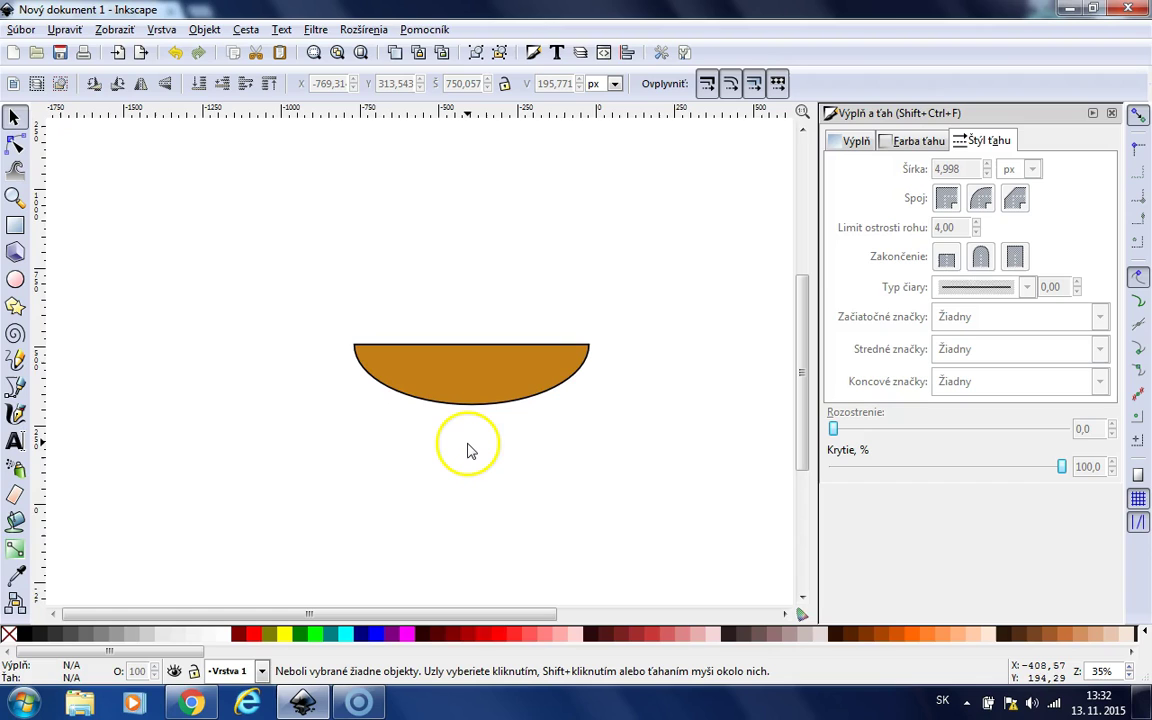
Copy the flattened half ellipse and paste the duplicate just below the original
{"action": "left_click", "coordinate": [497, 381]}
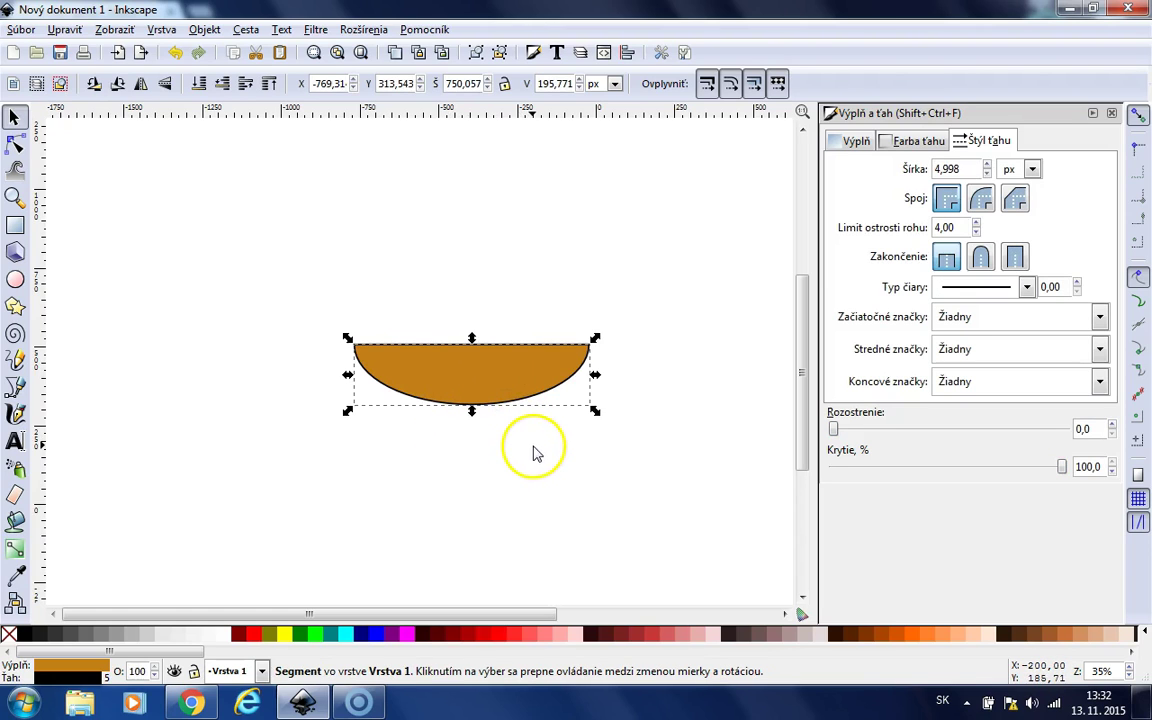
{"action": "key", "text": "ctrl"}
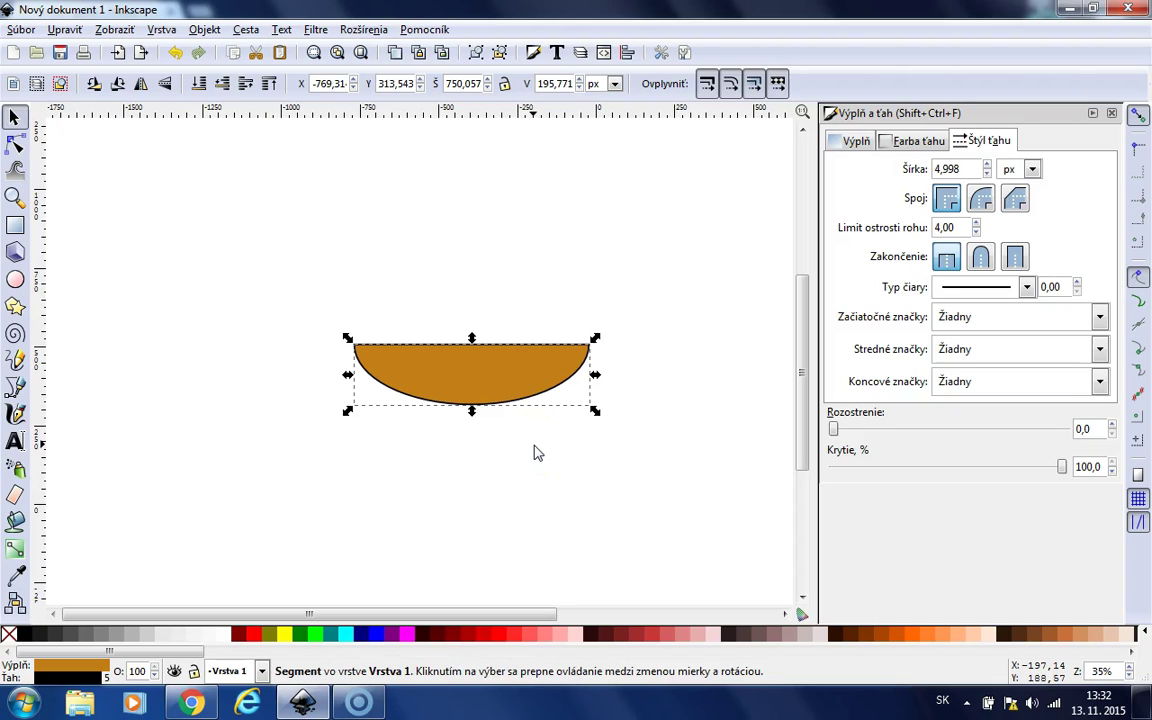
{"action": "key", "text": "ctrl"}
{"action": "key", "text": "ctrl+v"}
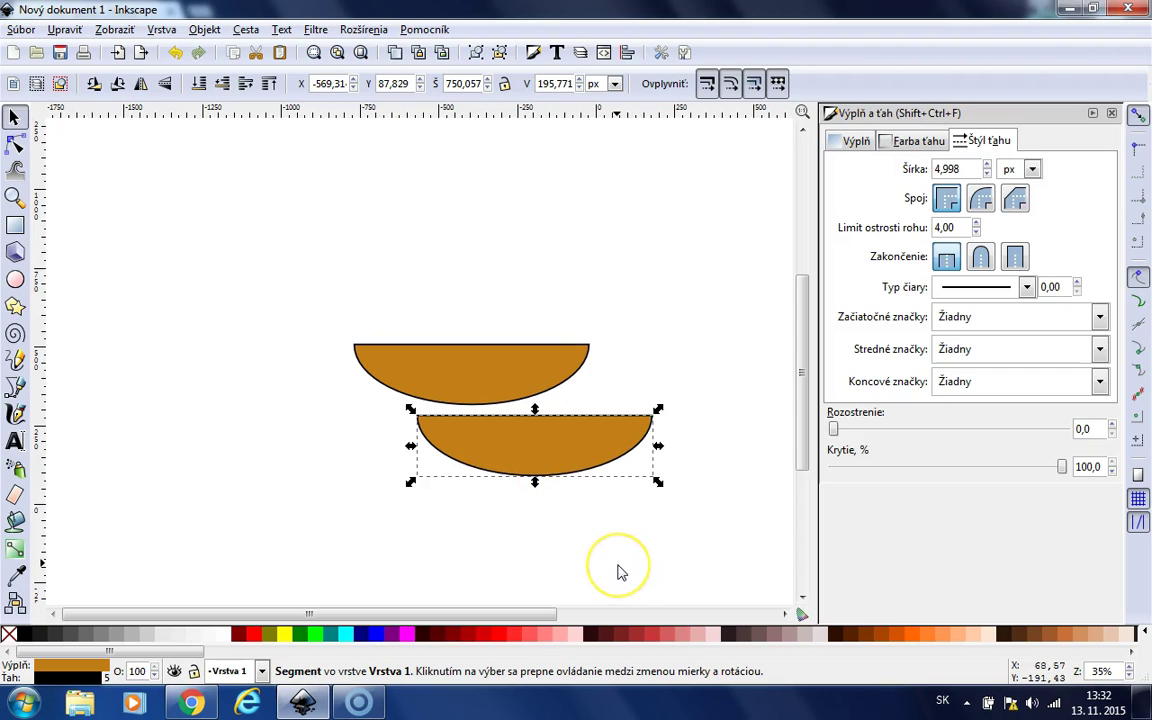
Rotate the duplicate half ellipse by about 180 degrees and place it above the original as the top bun, leaving a gap
{"action": "left_click", "coordinate": [583, 450]}
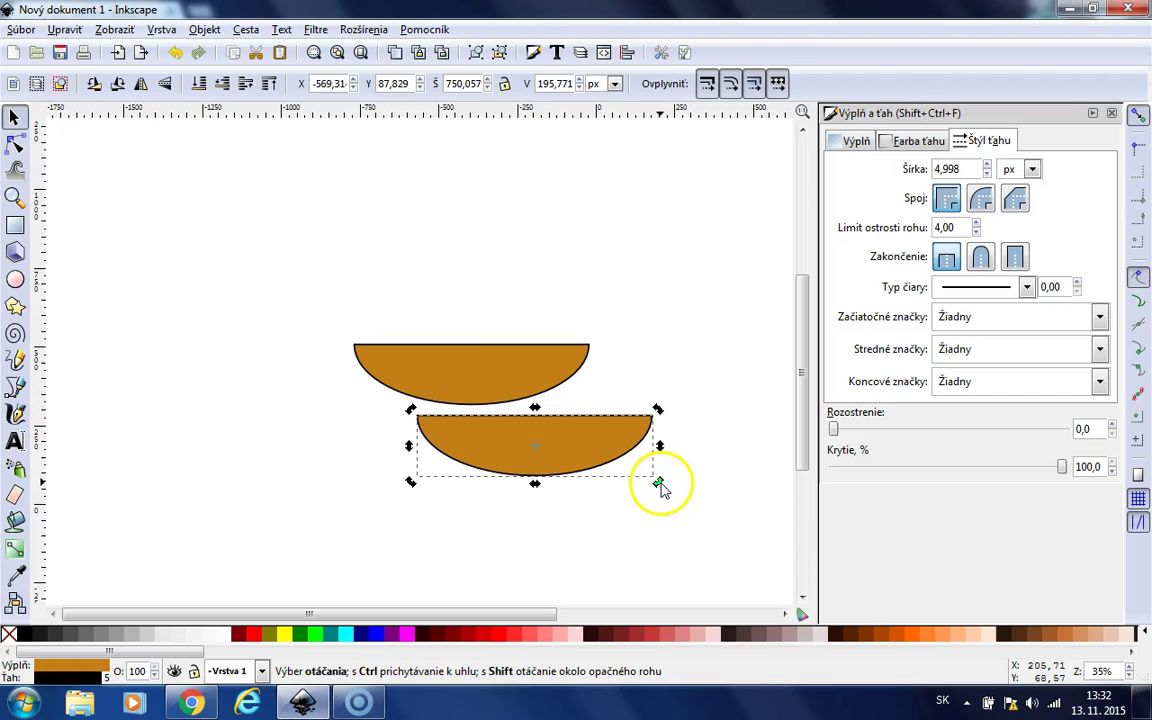
{"action": "left_click_drag", "start_coordinate": [661, 485], "coordinate": [344, 402]}
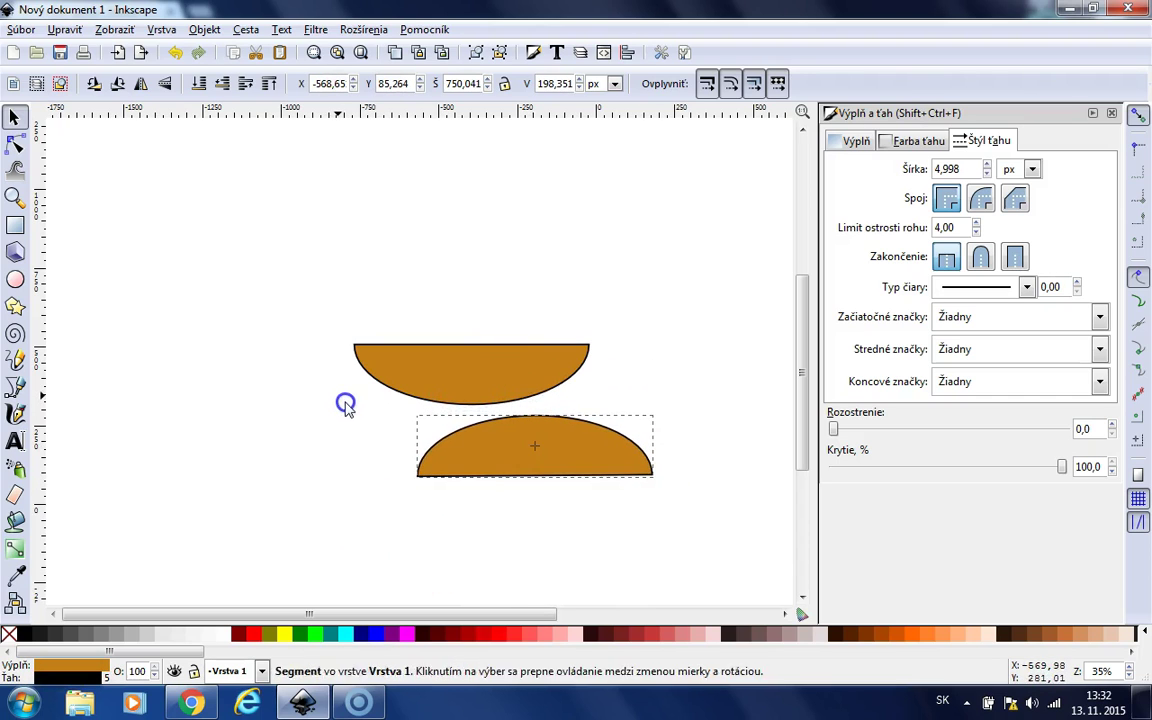
{"action": "left_click", "coordinate": [505, 462]}
{"action": "left_click_drag", "start_coordinate": [574, 453], "coordinate": [515, 270]}
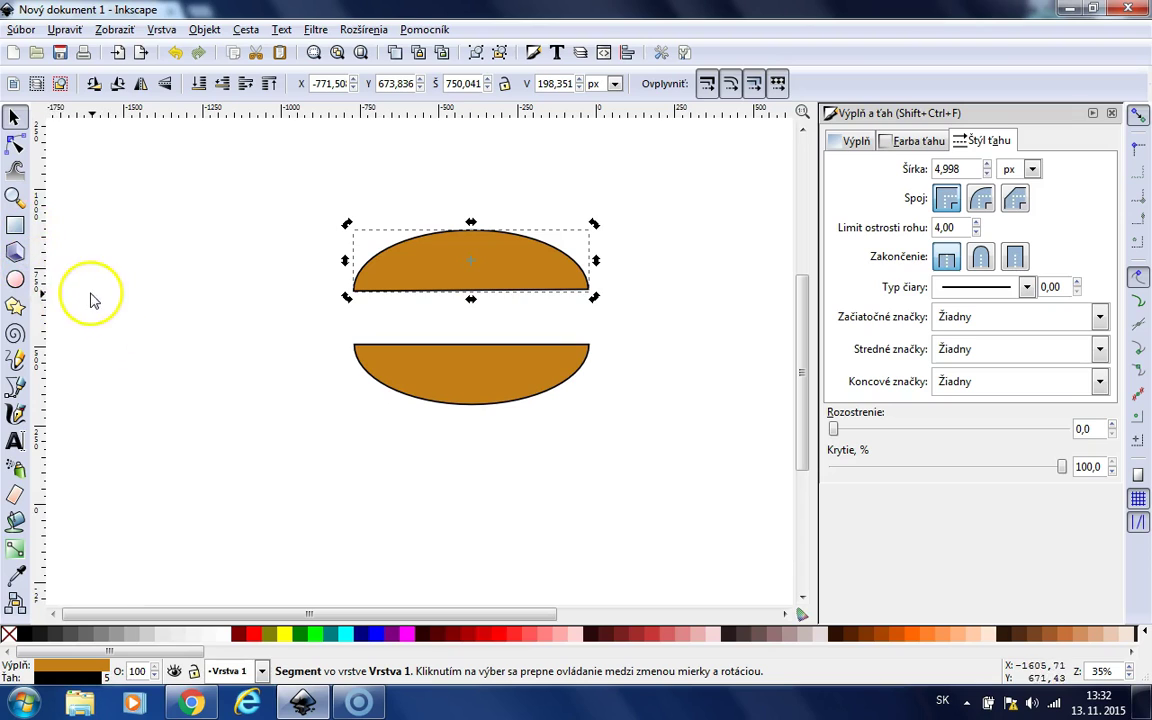
Draw a rectangle about 580 by 157 px overlapping the bottom bun and fill it with dark brown
{"action": "left_click", "coordinate": [15, 226]}
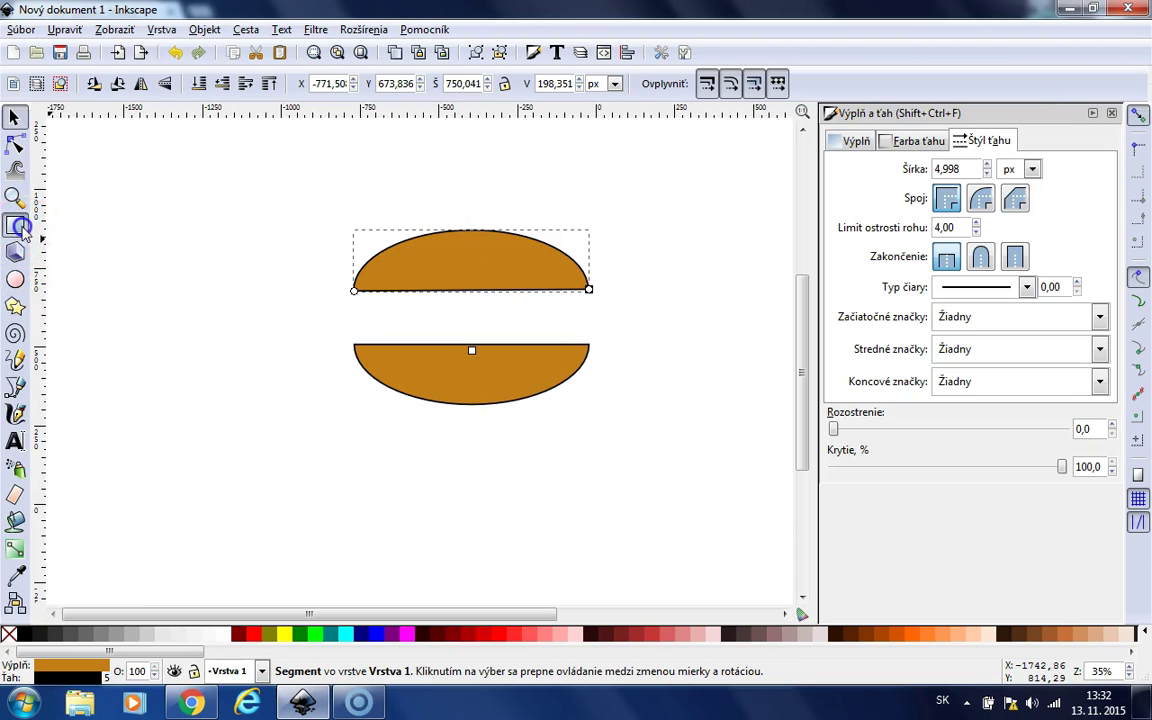
{"action": "left_click_drag", "start_coordinate": [232, 345], "coordinate": [416, 395]}
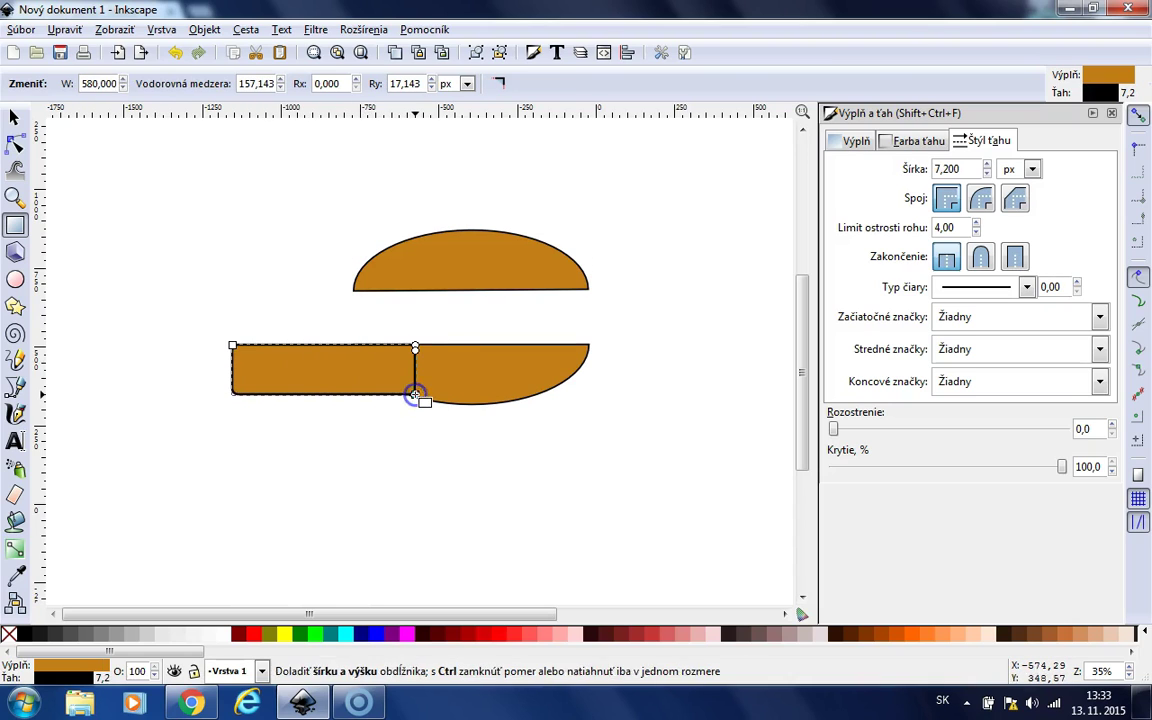
{"action": "left_click_drag", "start_coordinate": [167, 648], "coordinate": [199, 656]}
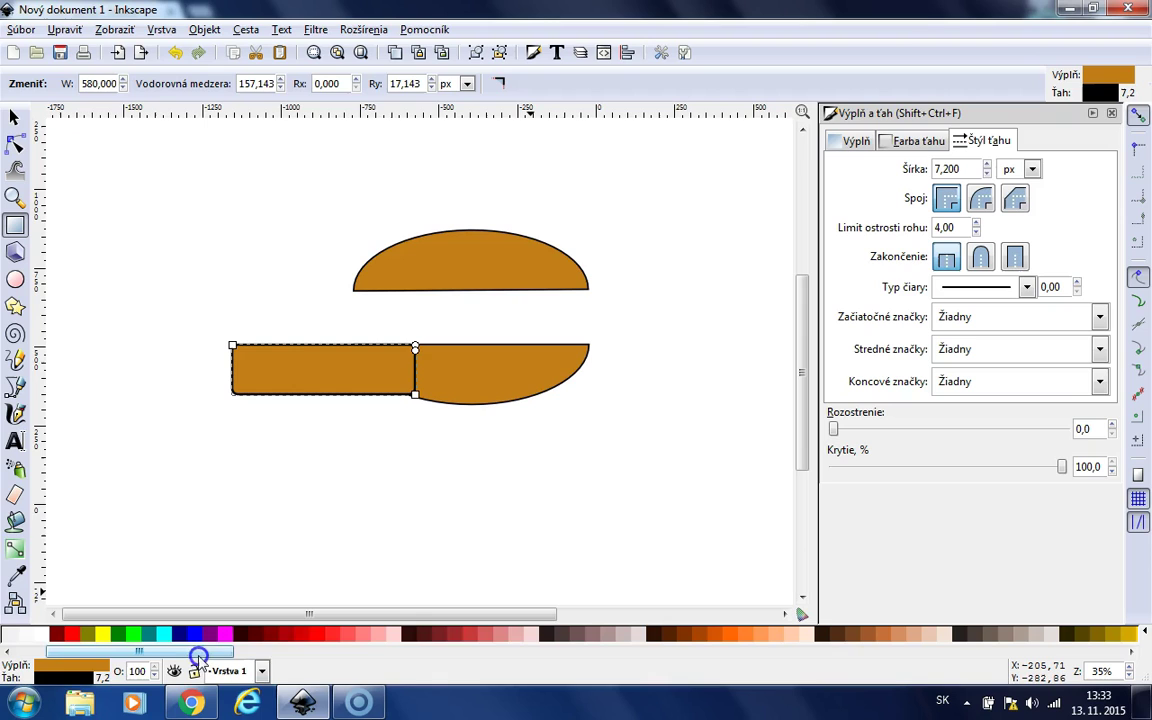
{"action": "left_click", "coordinate": [690, 634]}
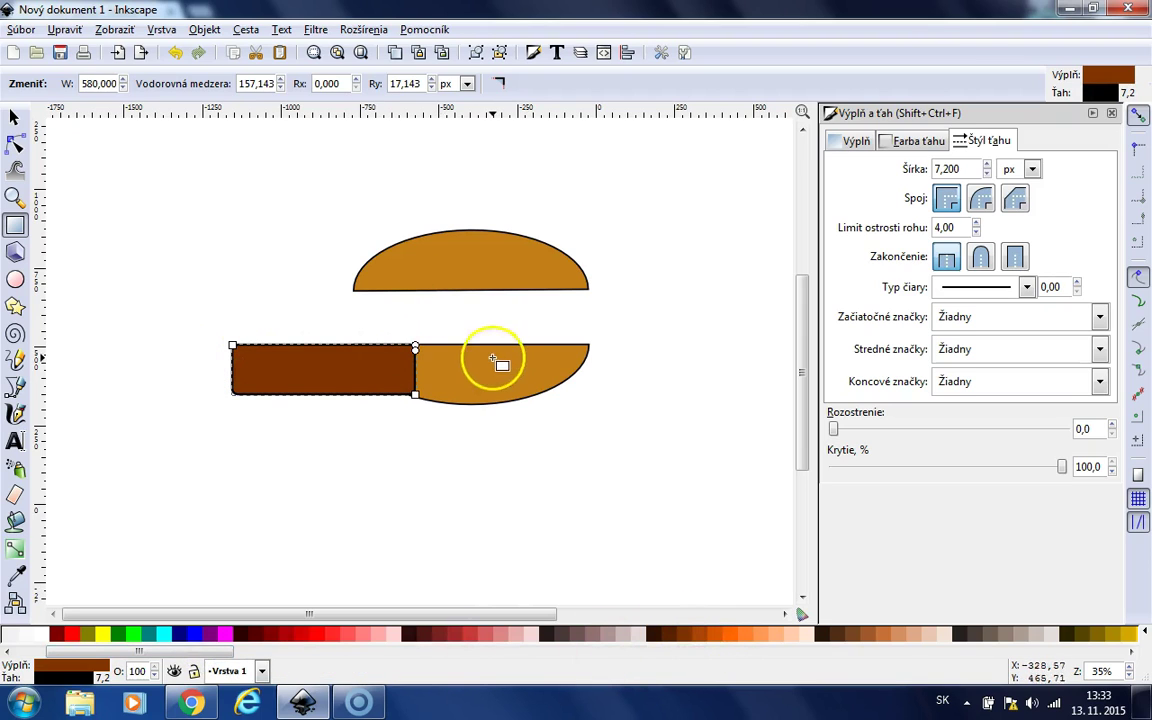
Resize the brown rectangle to about 747 px wide and 113 px high
{"action": "left_click", "coordinate": [14, 117]}
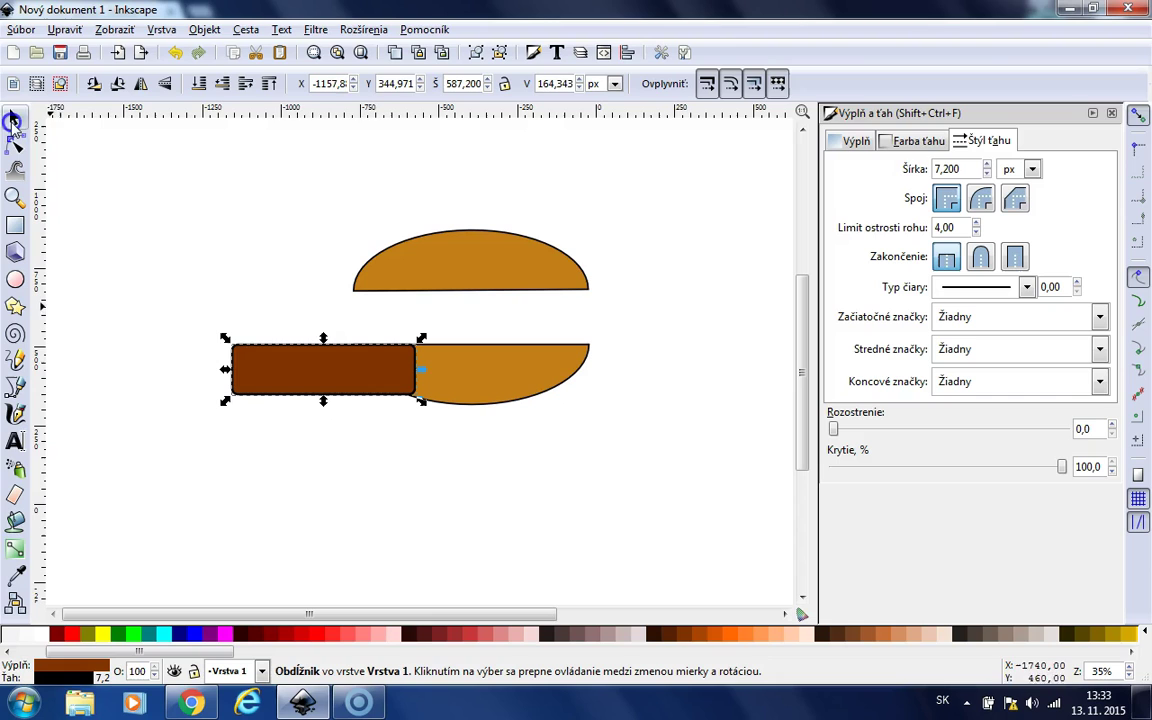
{"action": "left_click_drag", "start_coordinate": [325, 343], "coordinate": [326, 361]}
{"action": "left_click_drag", "start_coordinate": [421, 380], "coordinate": [468, 380]}
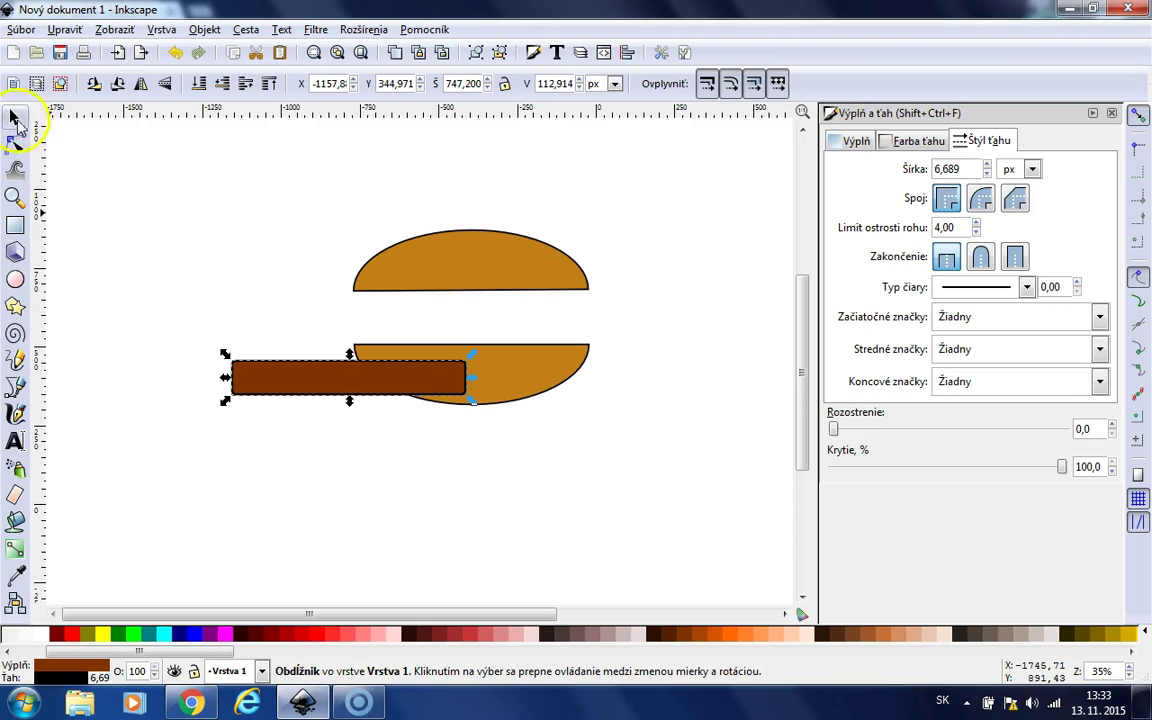
Round the brown rectangle's corners fully, with radii of about 49 px horizontally and 53 px vertically
{"action": "double_click", "coordinate": [390, 381]}
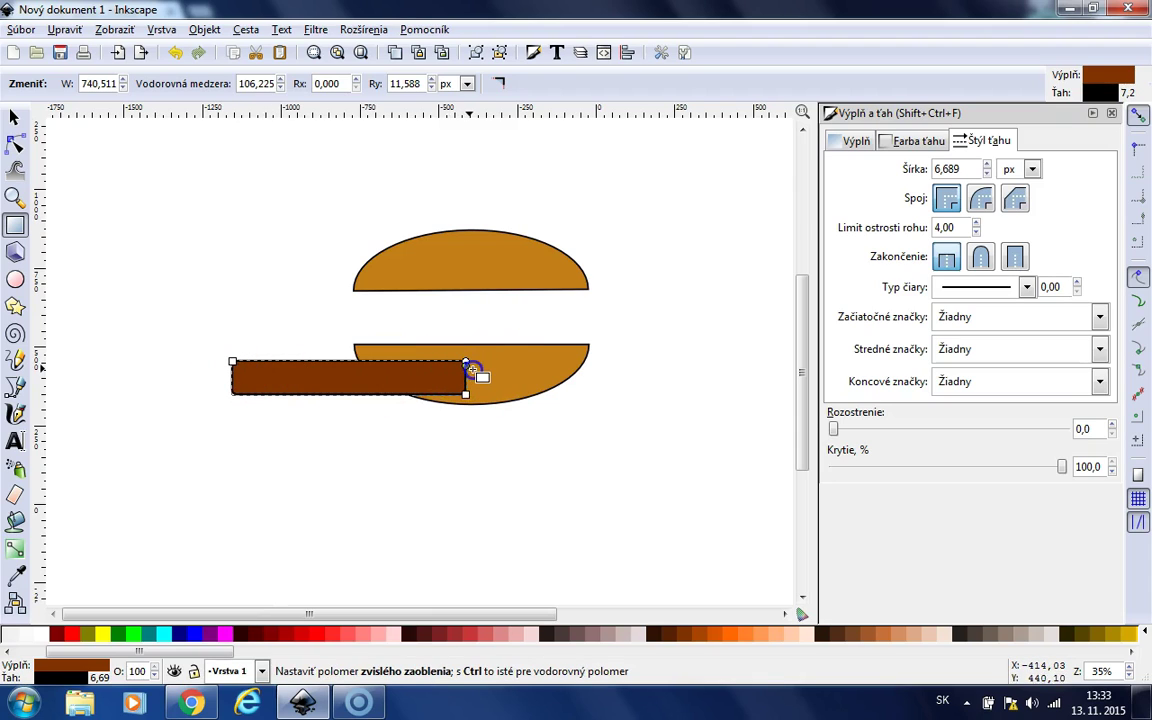
{"action": "left_click_drag", "start_coordinate": [474, 389], "coordinate": [451, 364]}
{"action": "left_click", "coordinate": [469, 444]}
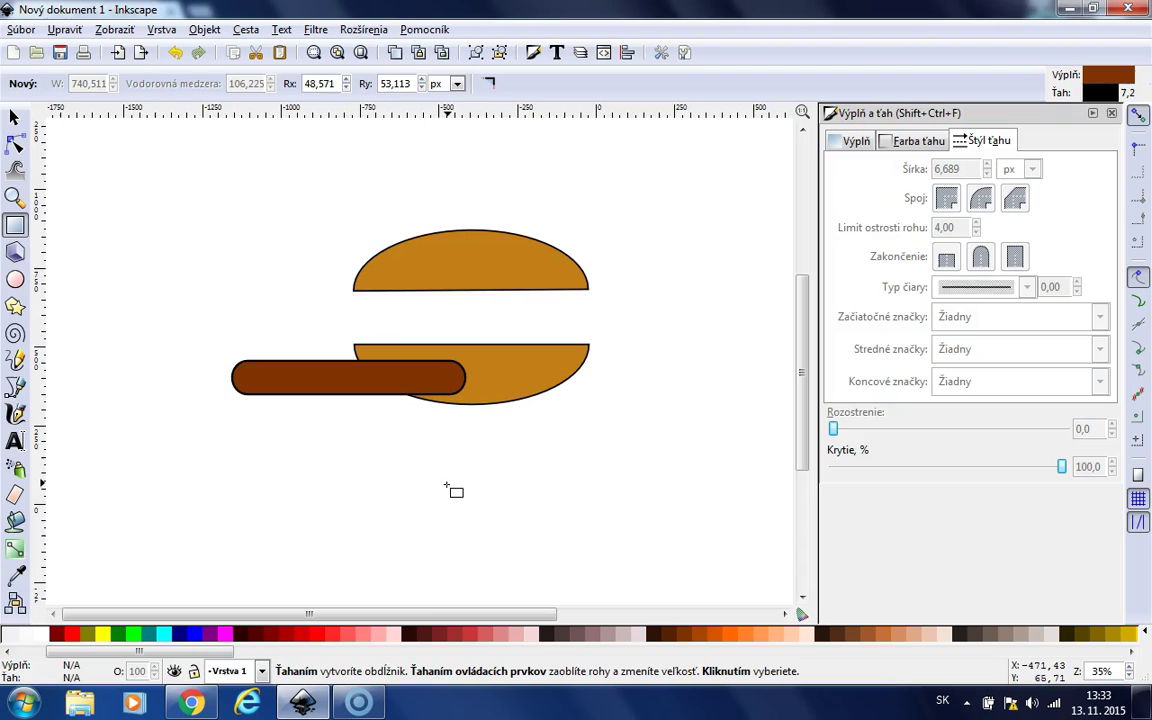
Move the rounded brown patty into the gap between the two bun halves and deselect it
{"action": "left_click", "coordinate": [15, 118]}
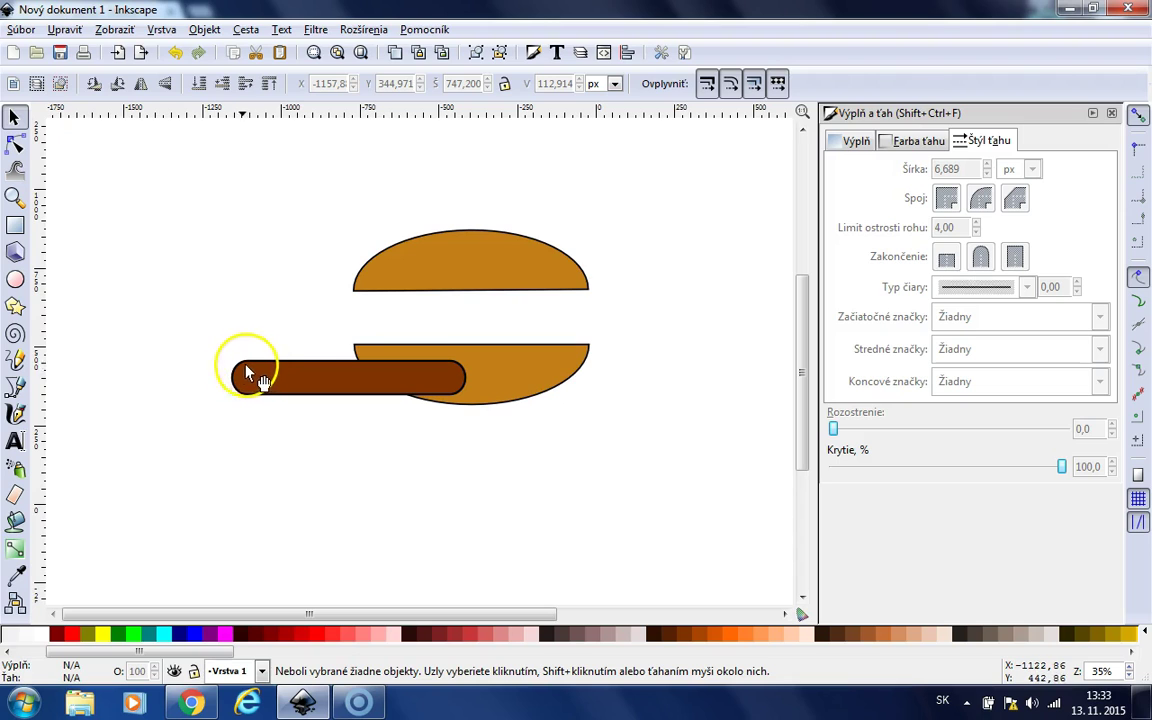
{"action": "left_click_drag", "start_coordinate": [300, 384], "coordinate": [426, 327]}
{"action": "left_click", "coordinate": [525, 532]}
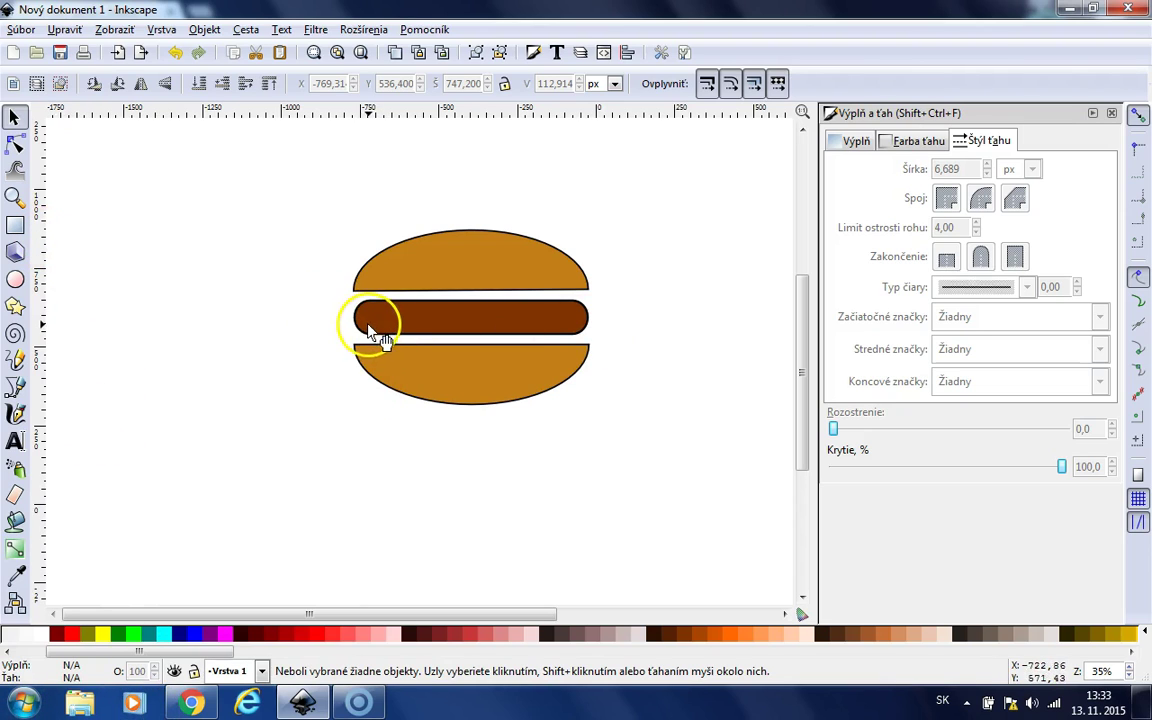
Paste a copy of the brown patty below the burger and flatten it to a height of about 47 px
{"action": "left_click", "coordinate": [450, 326]}
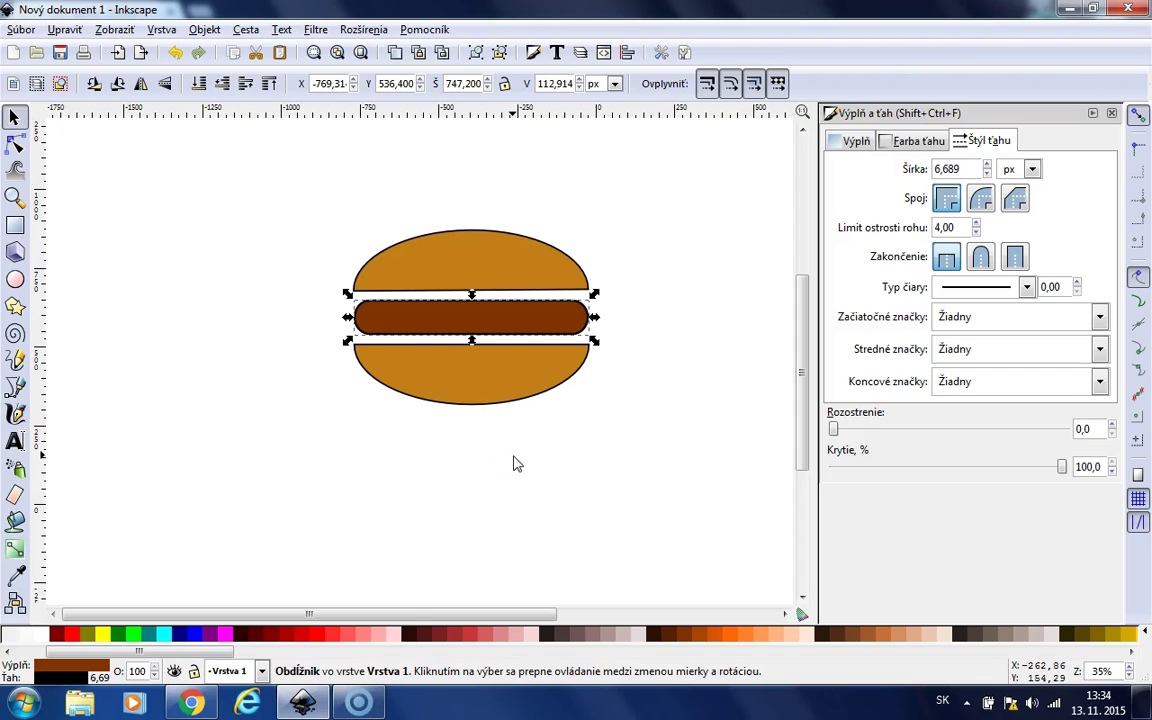
{"action": "key", "text": "ctrl+c"}
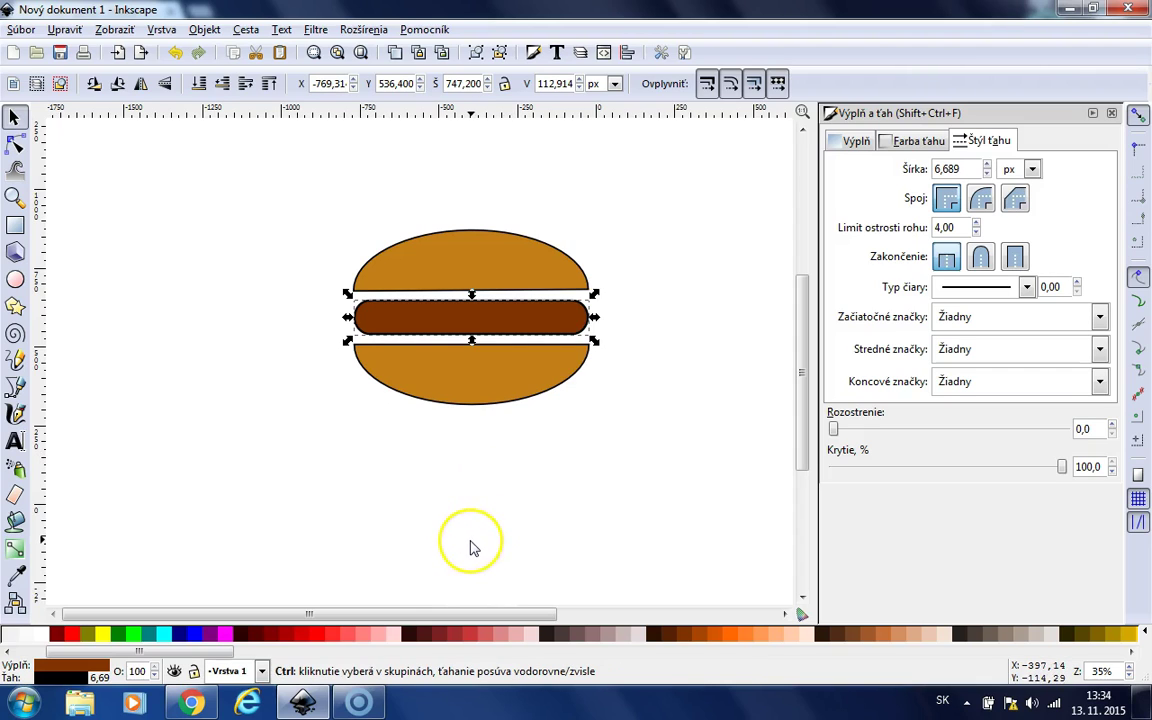
{"action": "key", "text": "ctrl+v"}
{"action": "left_click_drag", "start_coordinate": [476, 535], "coordinate": [353, 450]}
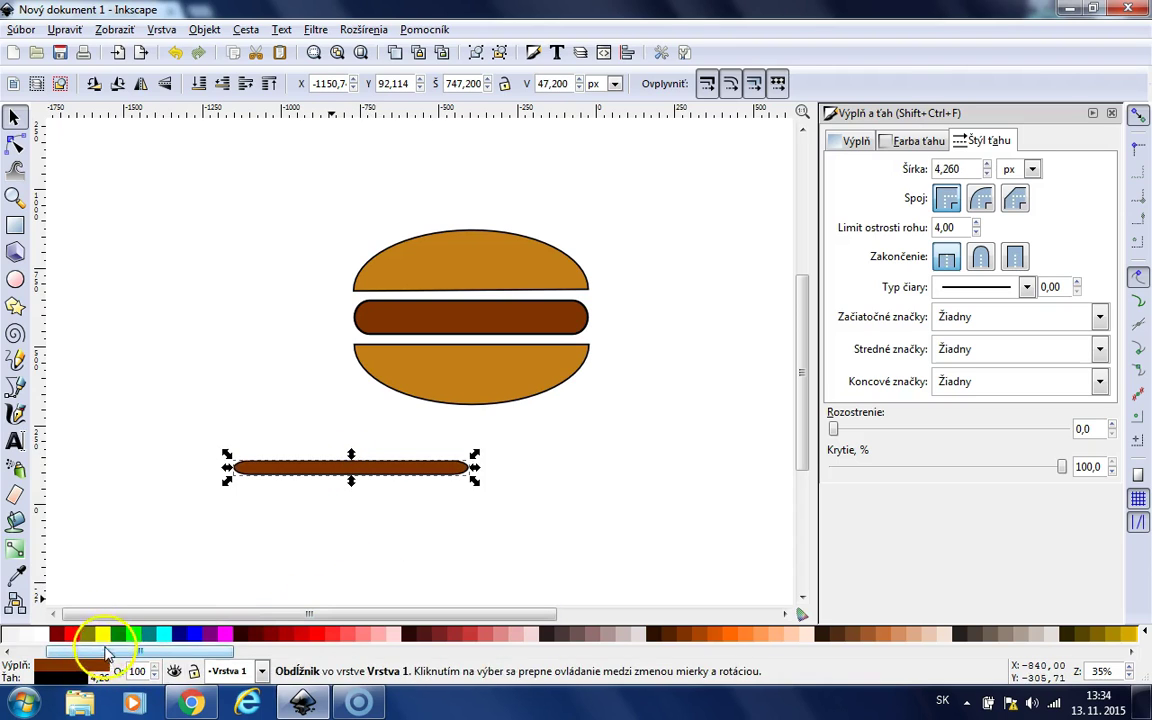
Fill the thin strip with yellow and place it between the patty and the bottom bun as cheese
{"action": "left_click", "coordinate": [102, 633]}
{"action": "left_click_drag", "start_coordinate": [350, 478], "coordinate": [471, 348]}
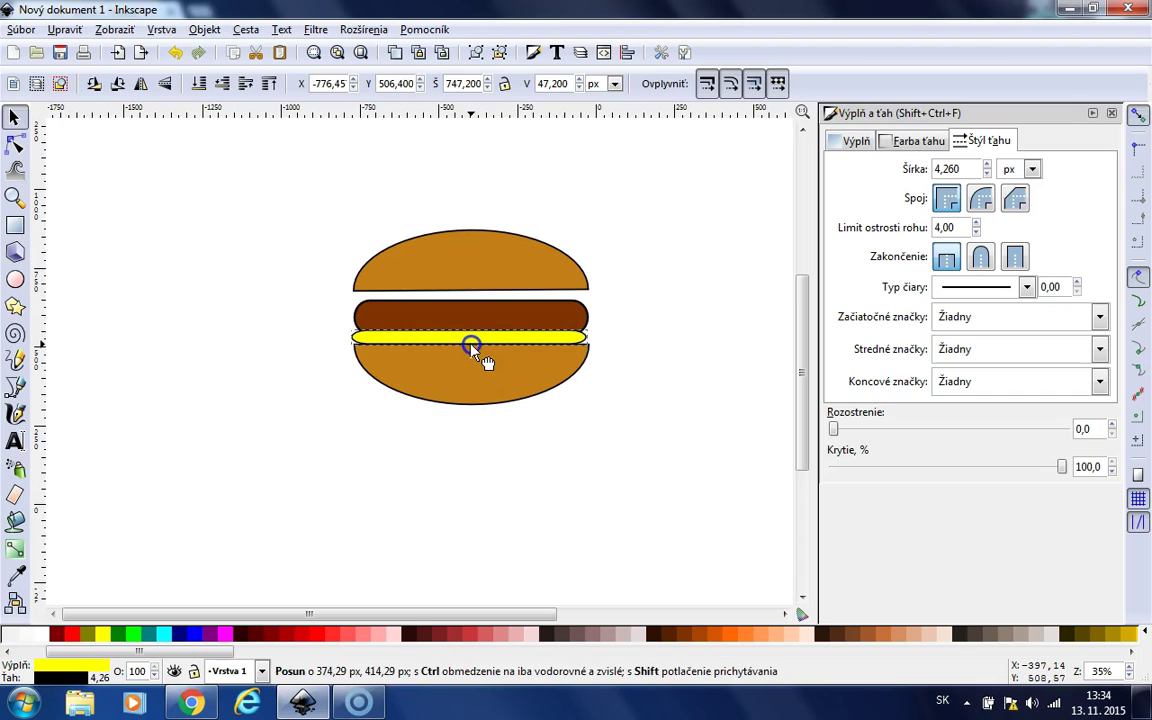
{"action": "left_click", "coordinate": [600, 532]}
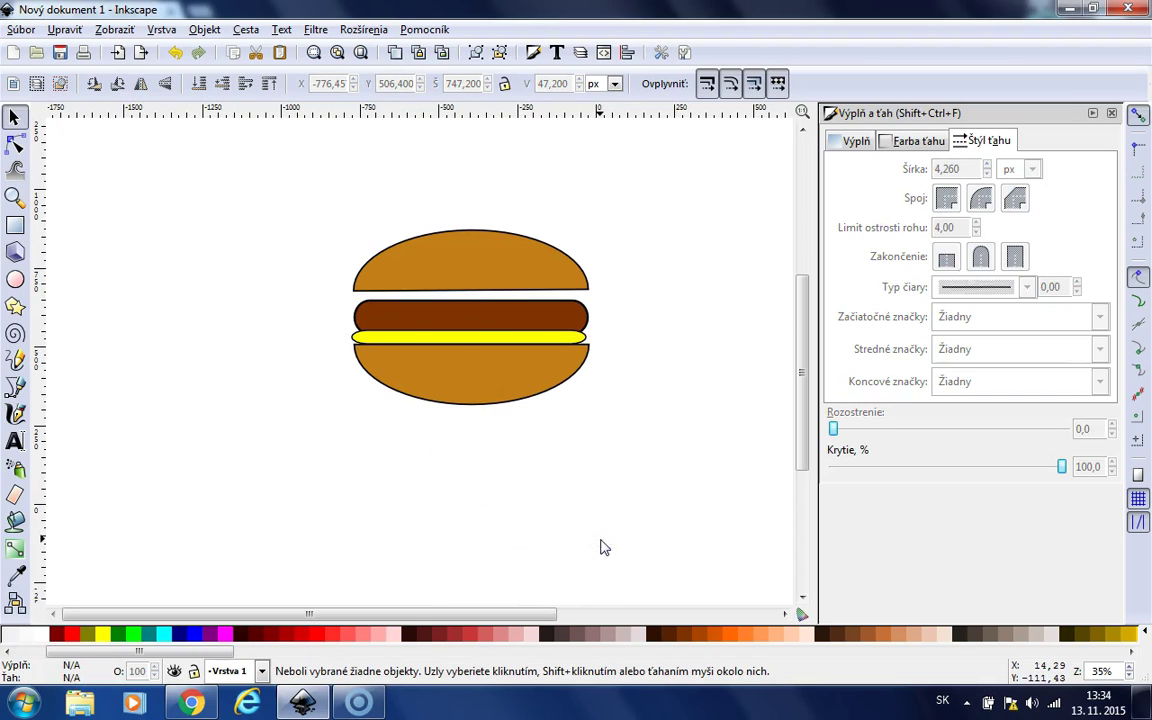
Duplicate the yellow strip, place the copy between the top bun and the patty, and fill it with green
{"action": "left_click", "coordinate": [467, 340]}
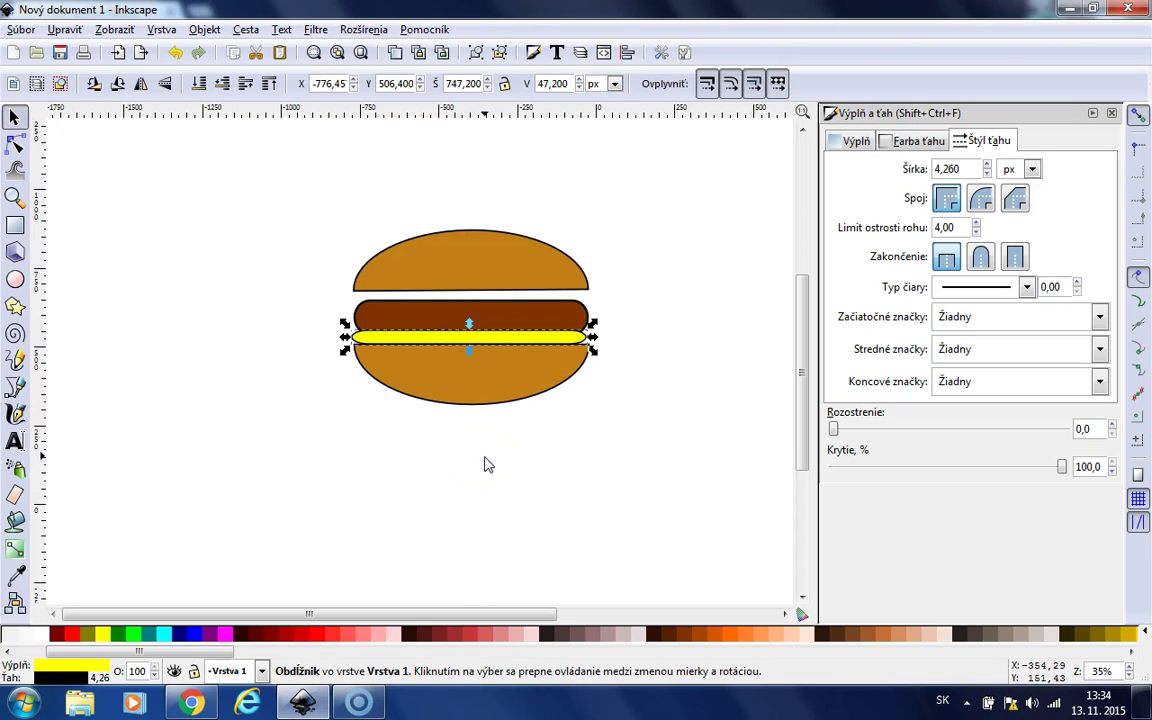
{"action": "key", "text": "ctrl+z"}
{"action": "left_click_drag", "start_coordinate": [511, 470], "coordinate": [490, 294]}
{"action": "key", "text": "ctrl+d"}
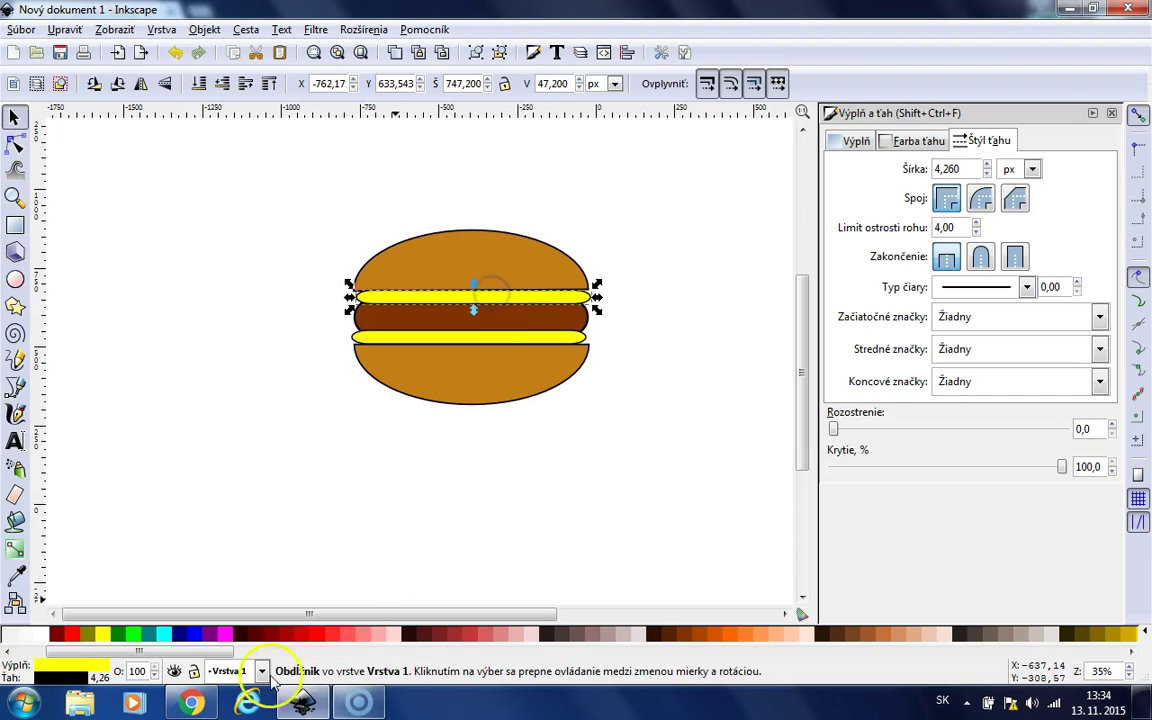
{"action": "left_click", "coordinate": [120, 633]}
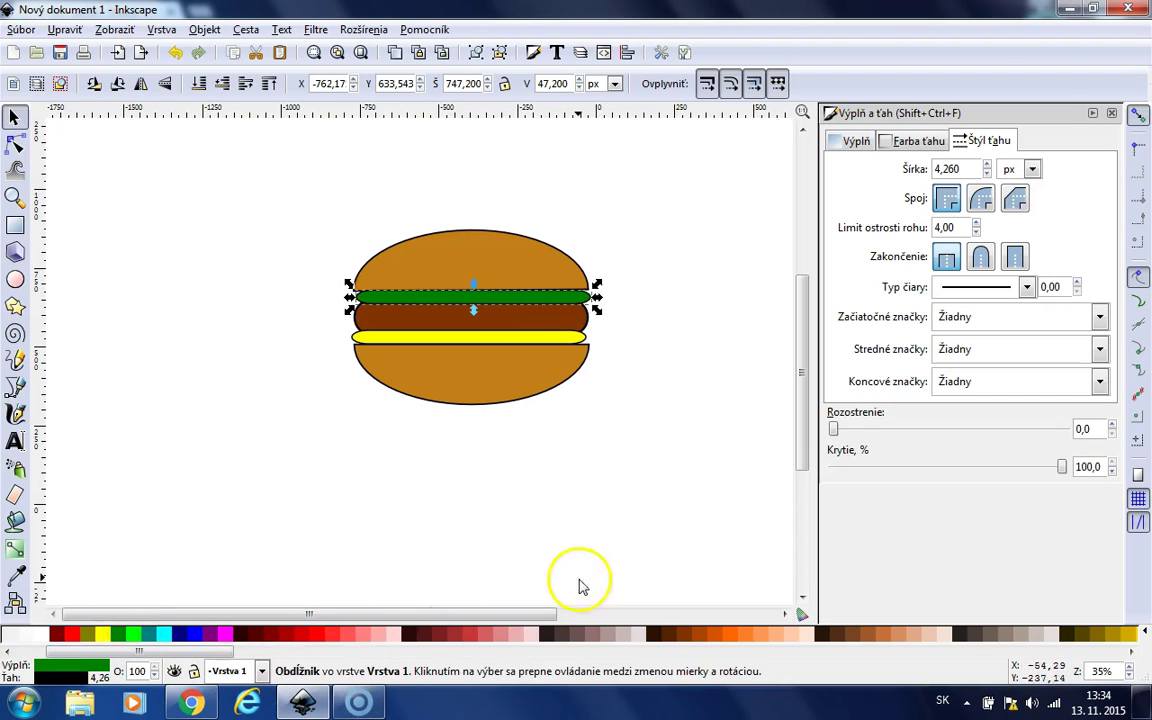
Recolor the green strip to a light lettuce green with red 128, green 255, blue 16, and deselect it
{"action": "left_click", "coordinate": [138, 635]}
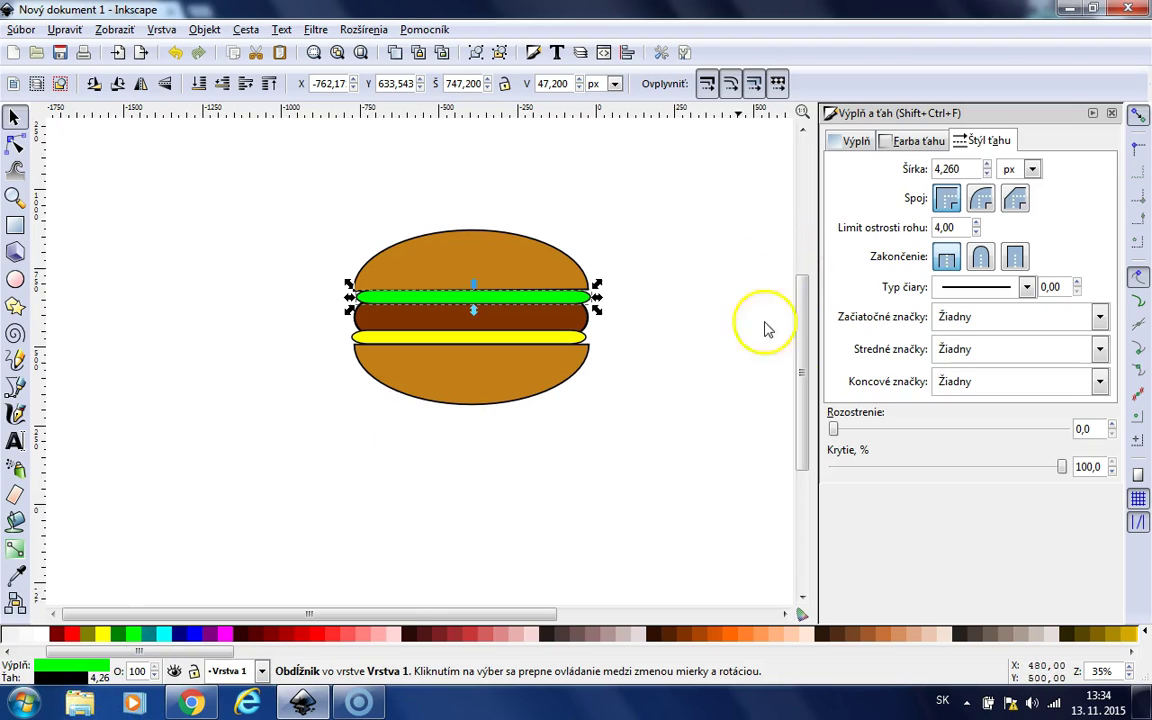
{"action": "left_click", "coordinate": [856, 142]}
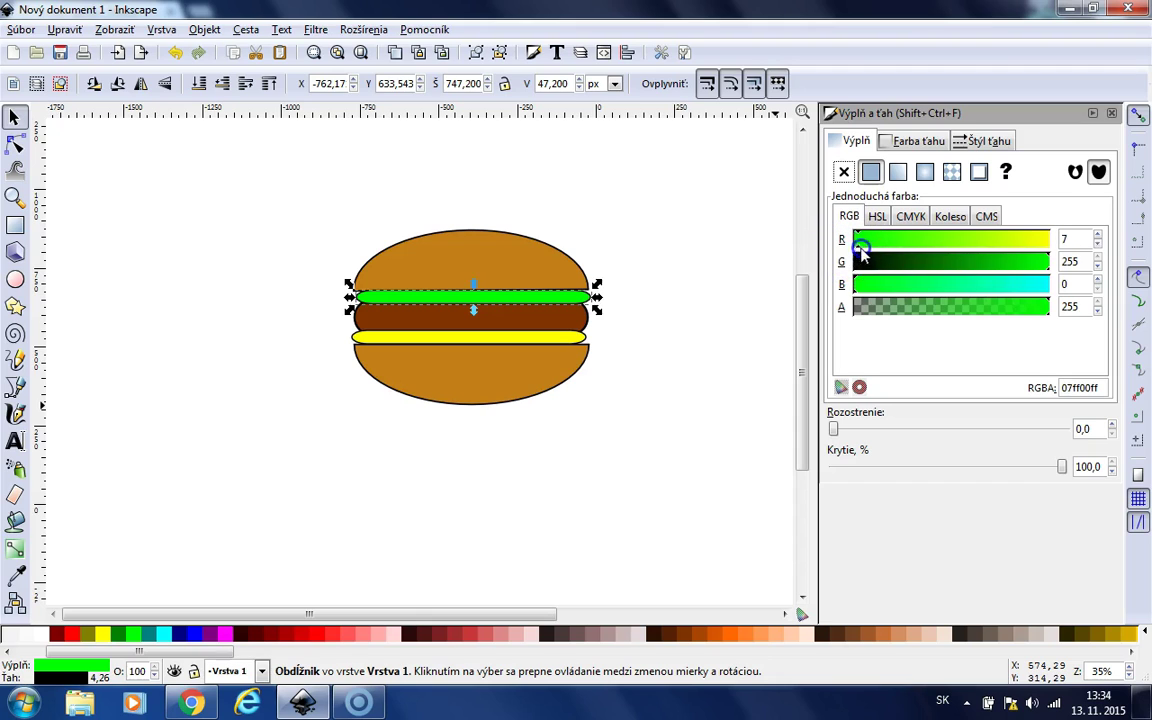
{"action": "left_click_drag", "start_coordinate": [880, 252], "coordinate": [956, 257]}
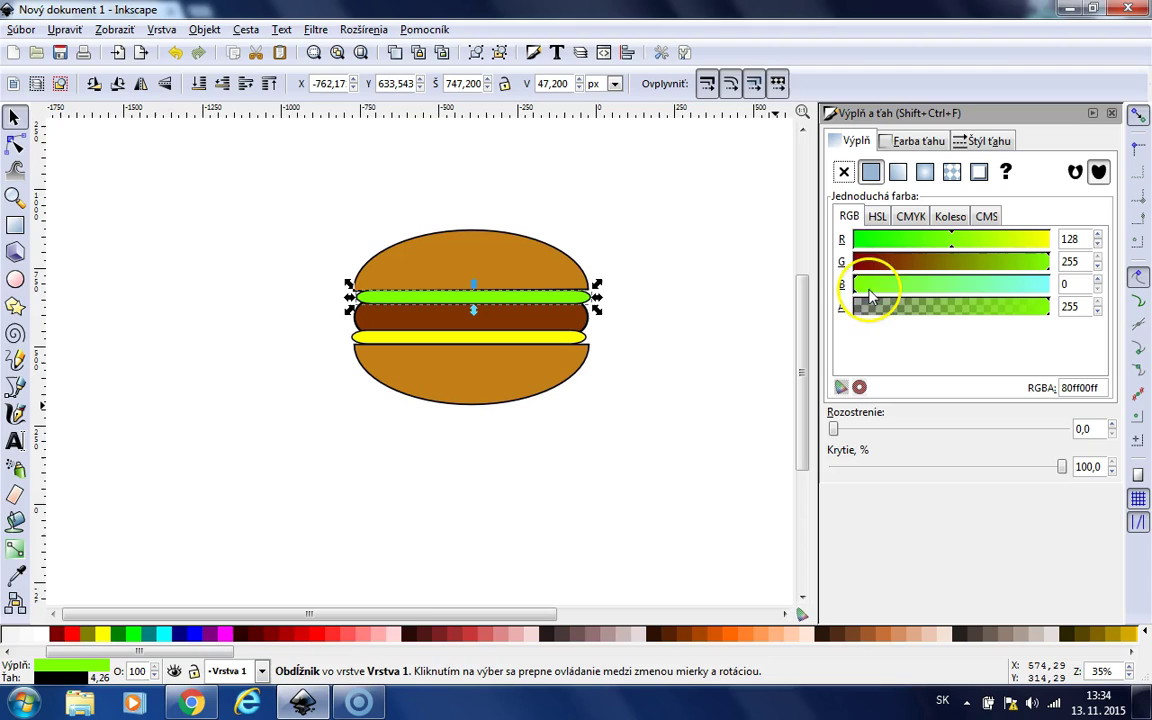
{"action": "left_click_drag", "start_coordinate": [873, 303], "coordinate": [858, 304]}
{"action": "left_click", "coordinate": [867, 298]}
{"action": "left_click_drag", "start_coordinate": [868, 306], "coordinate": [1005, 304]}
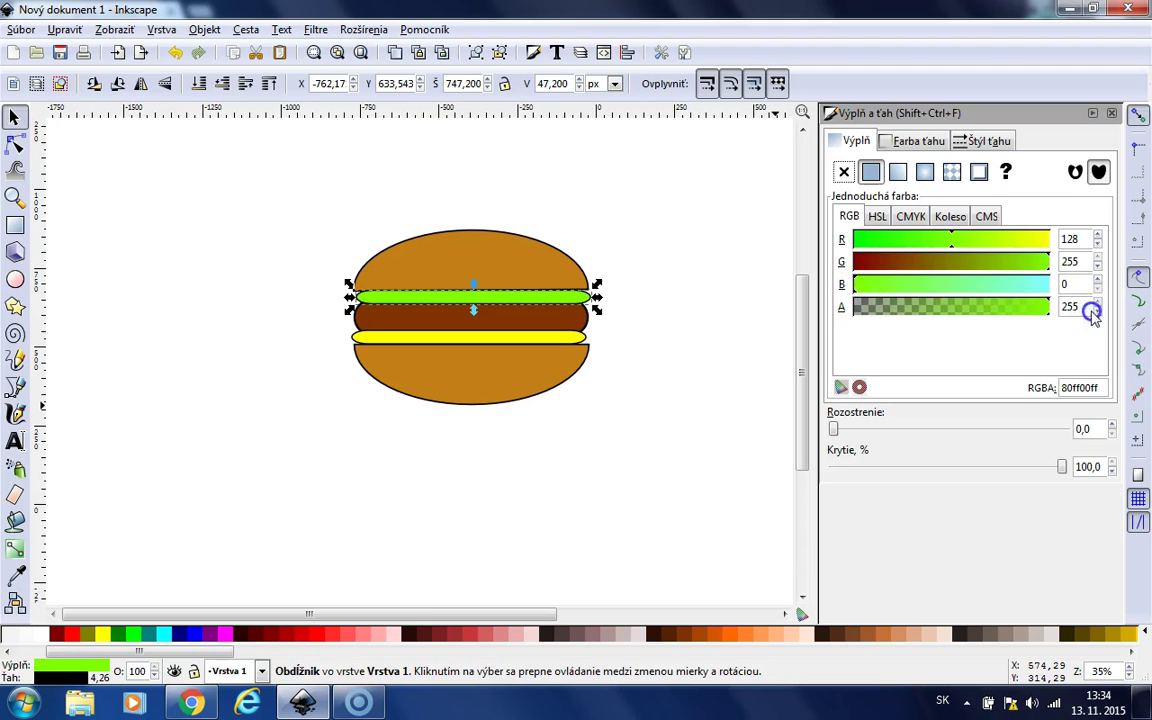
{"action": "left_click", "coordinate": [856, 293]}
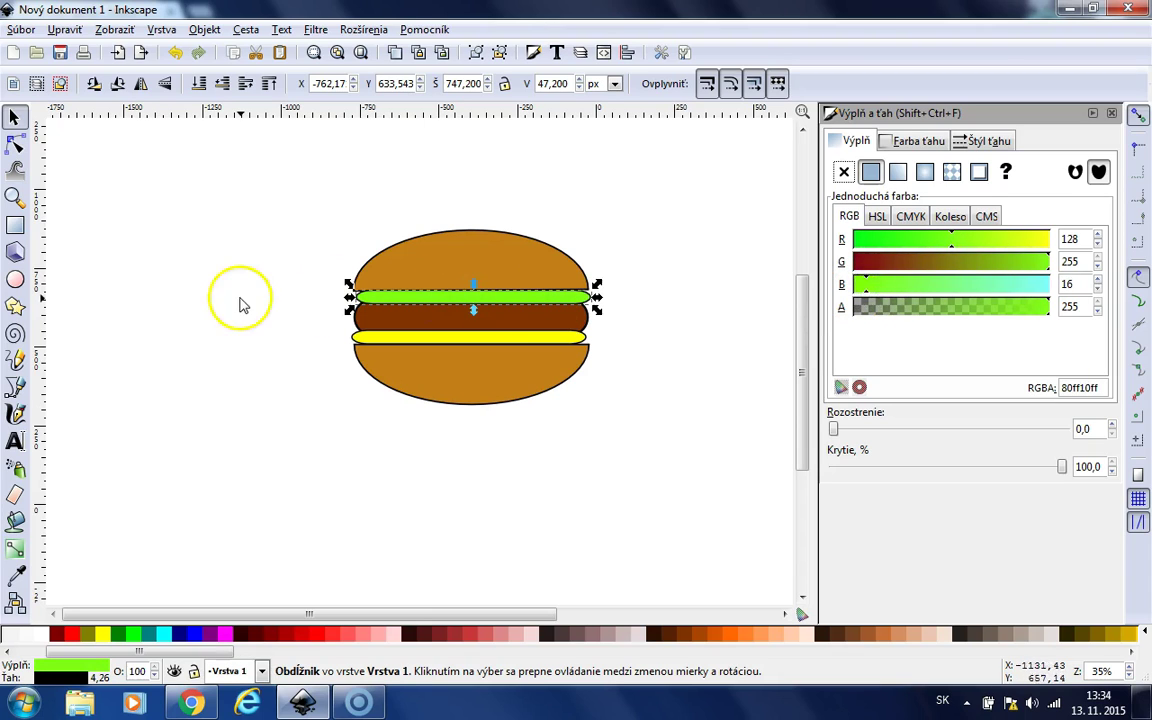
{"action": "left_click", "coordinate": [431, 555]}
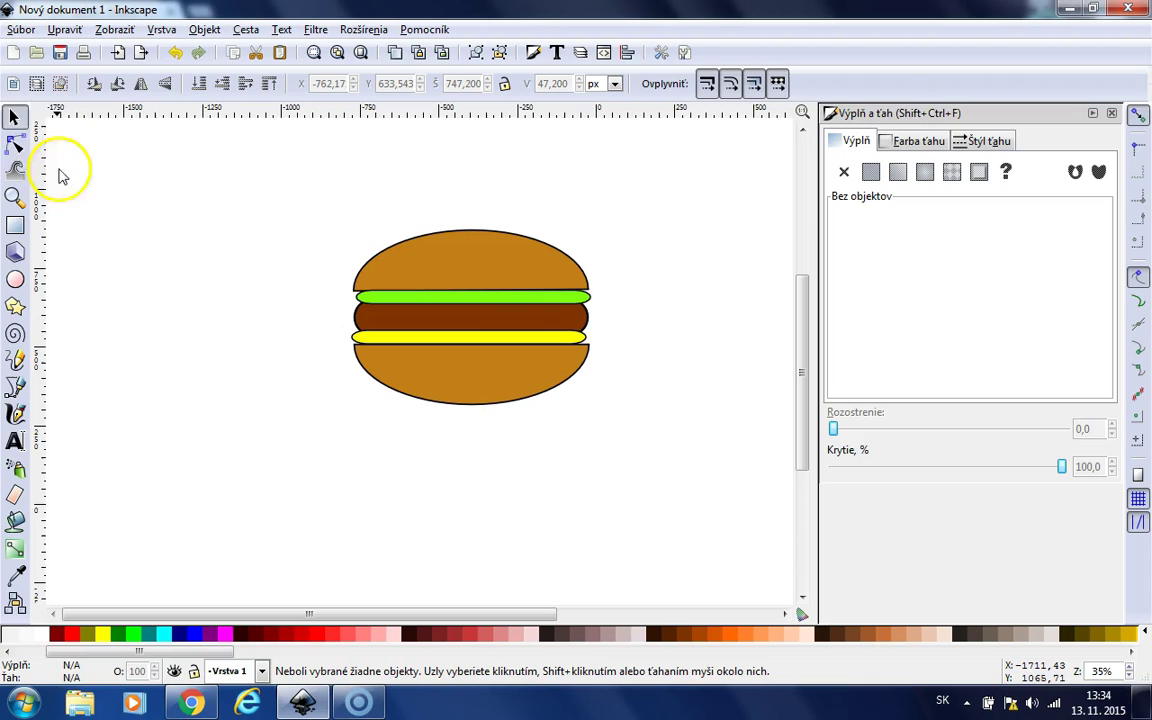
Convert the light green strip between the top bun and the patty from an object to a path
{"action": "left_click", "coordinate": [514, 298]}
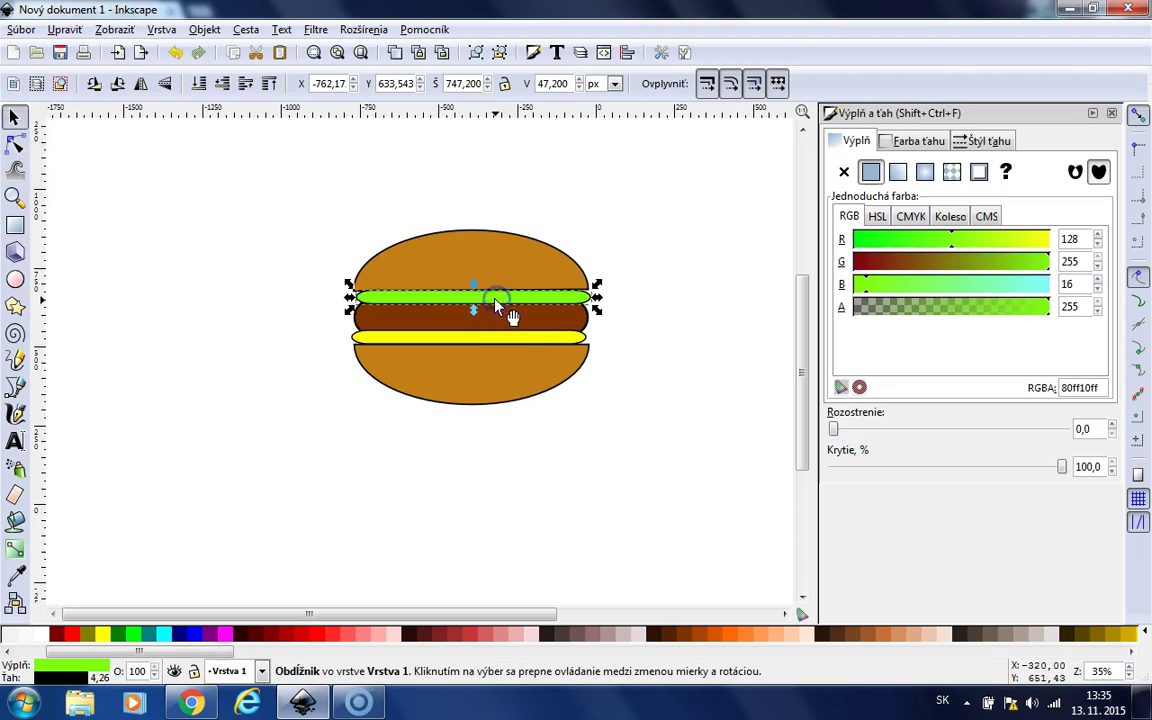
{"action": "left_click", "coordinate": [247, 30]}
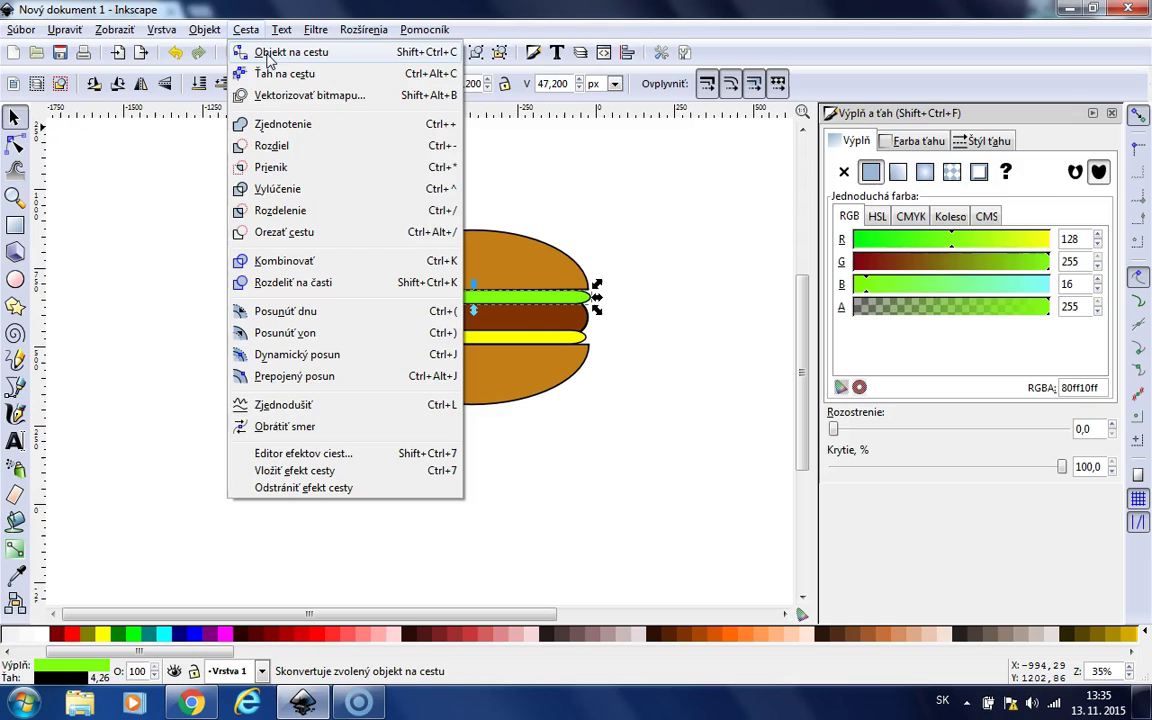
{"action": "left_click", "coordinate": [268, 53]}
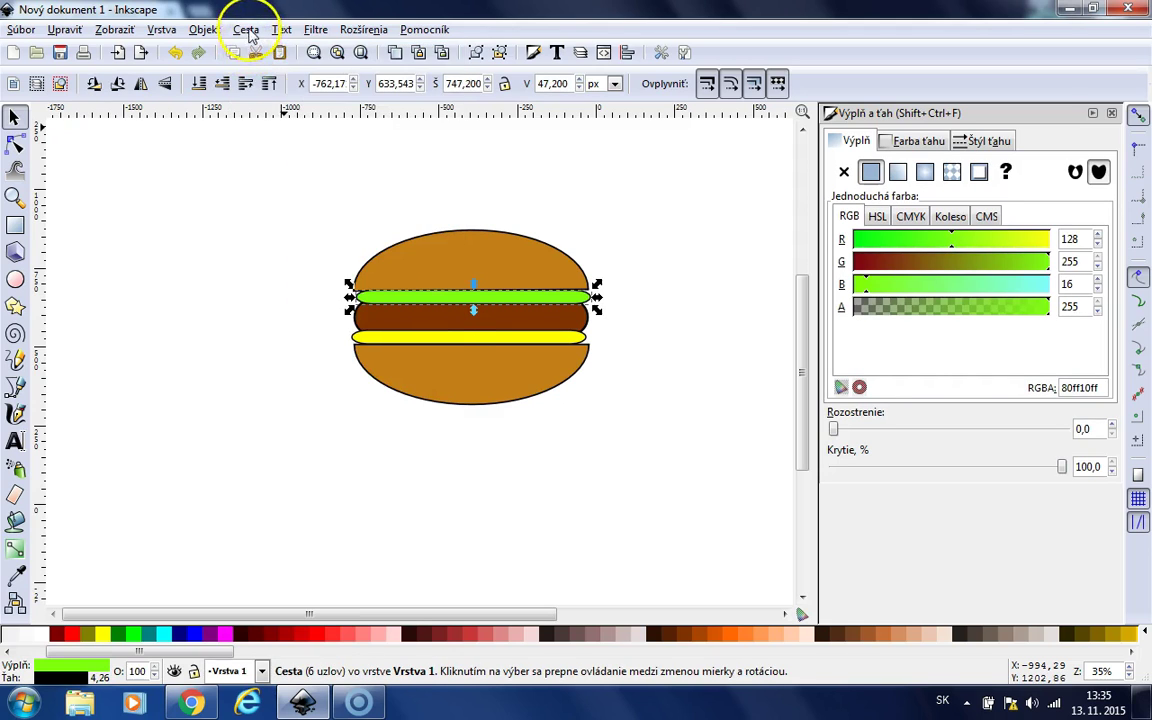
{"action": "left_click", "coordinate": [247, 30]}
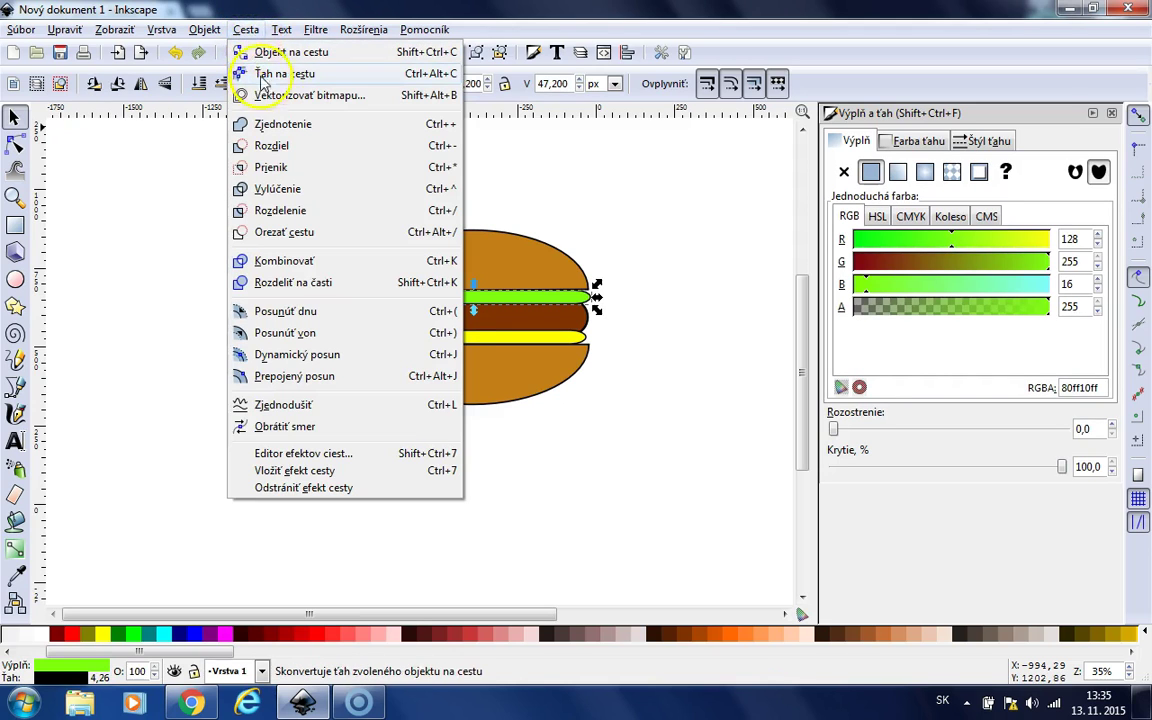
{"action": "left_click", "coordinate": [108, 303]}
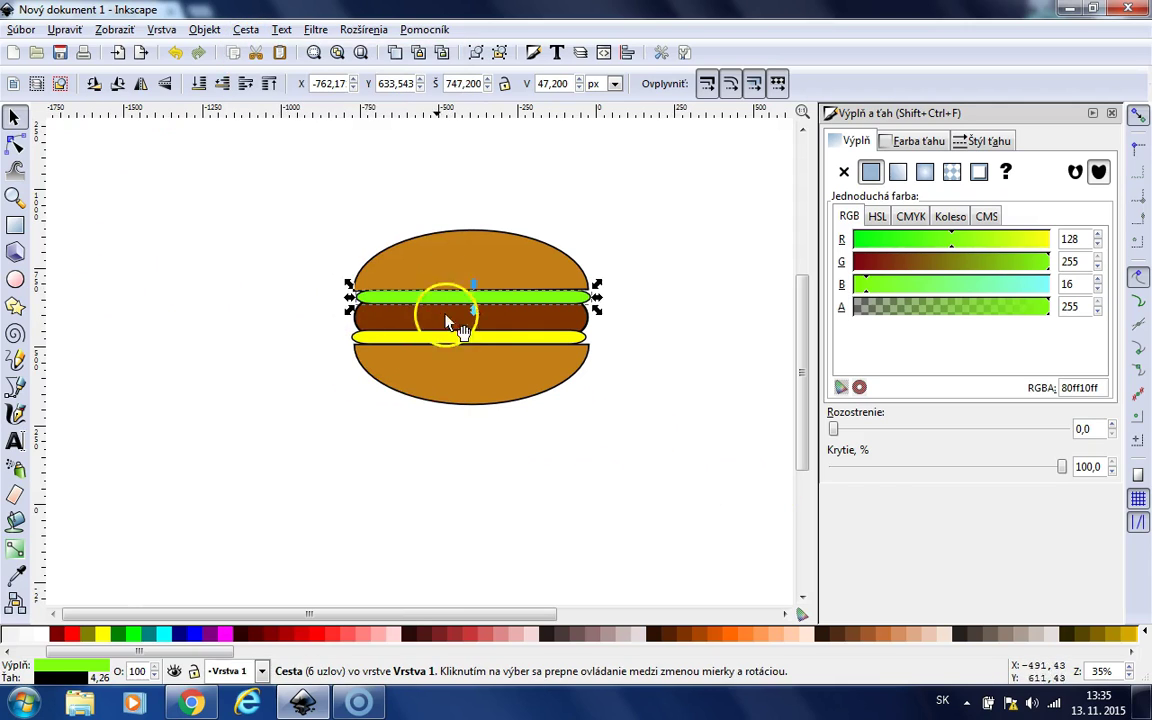
Pull the end nodes of the green path outward and down so both lettuce tips droop beyond the bun
{"action": "left_click", "coordinate": [16, 146]}
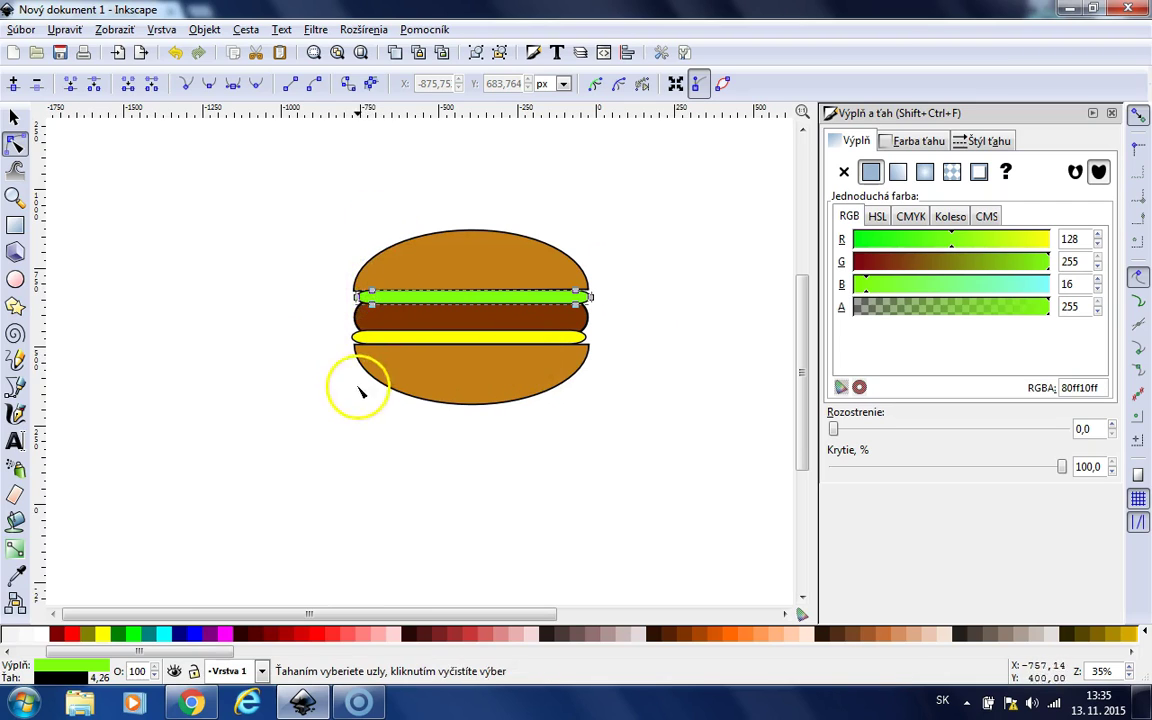
{"action": "left_click_drag", "start_coordinate": [355, 298], "coordinate": [341, 312]}
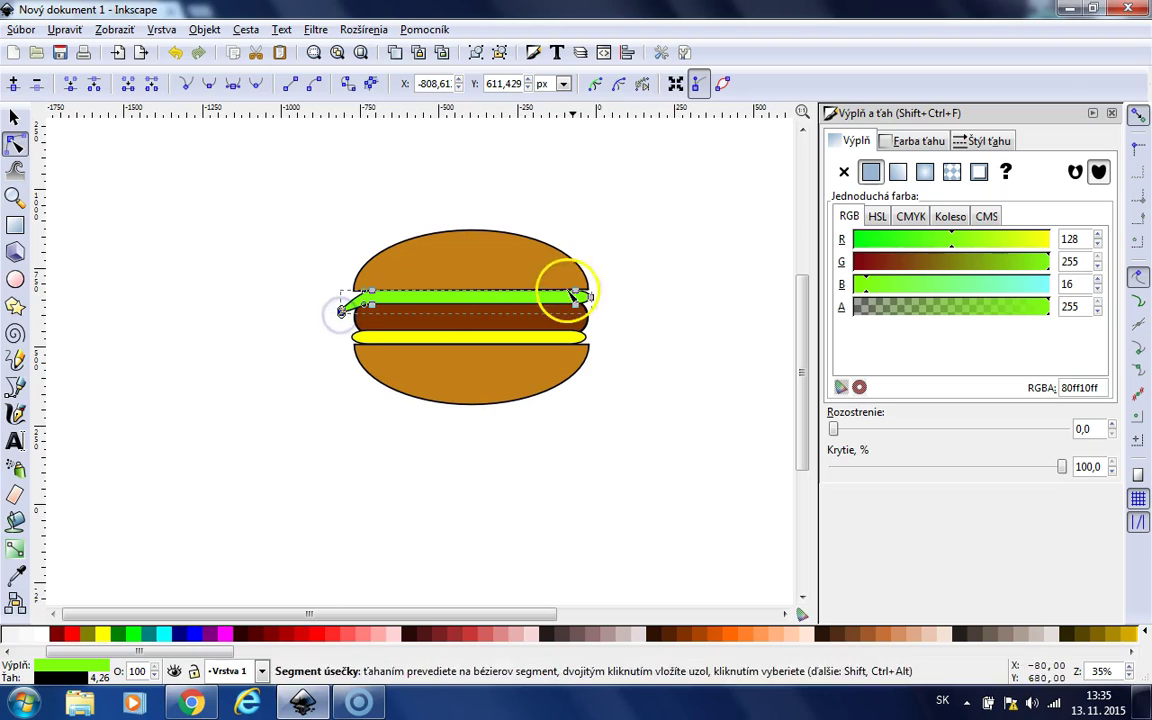
{"action": "left_click_drag", "start_coordinate": [591, 300], "coordinate": [615, 312]}
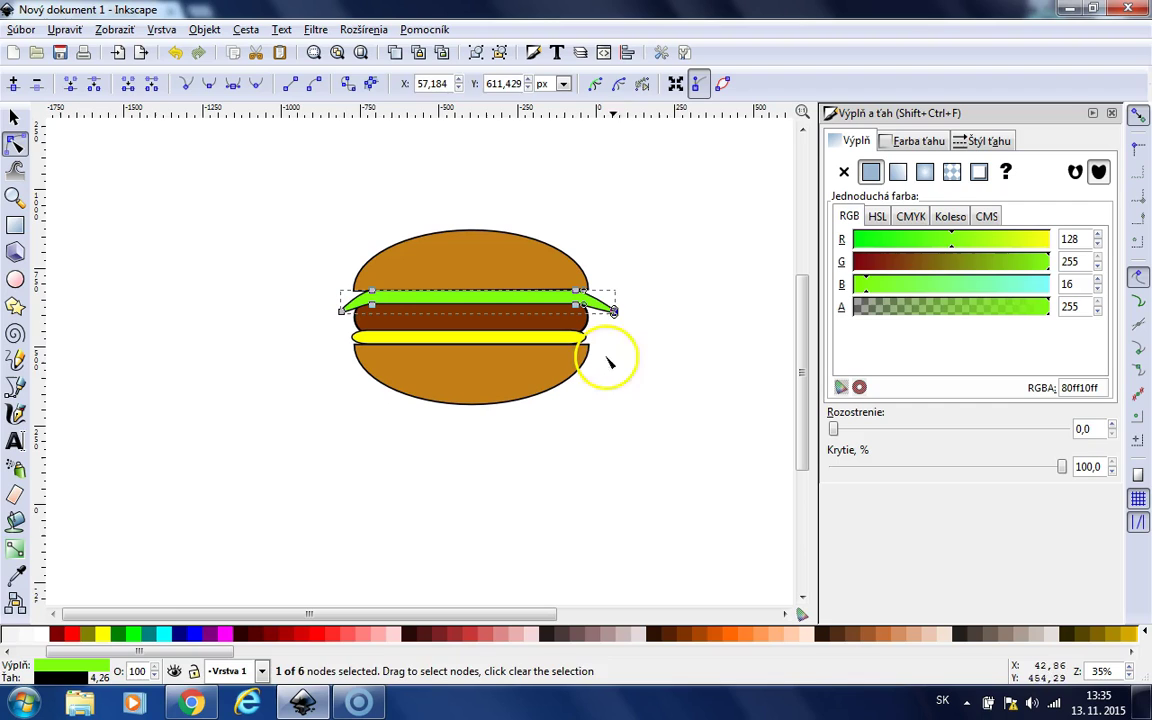
{"action": "left_click", "coordinate": [650, 430]}
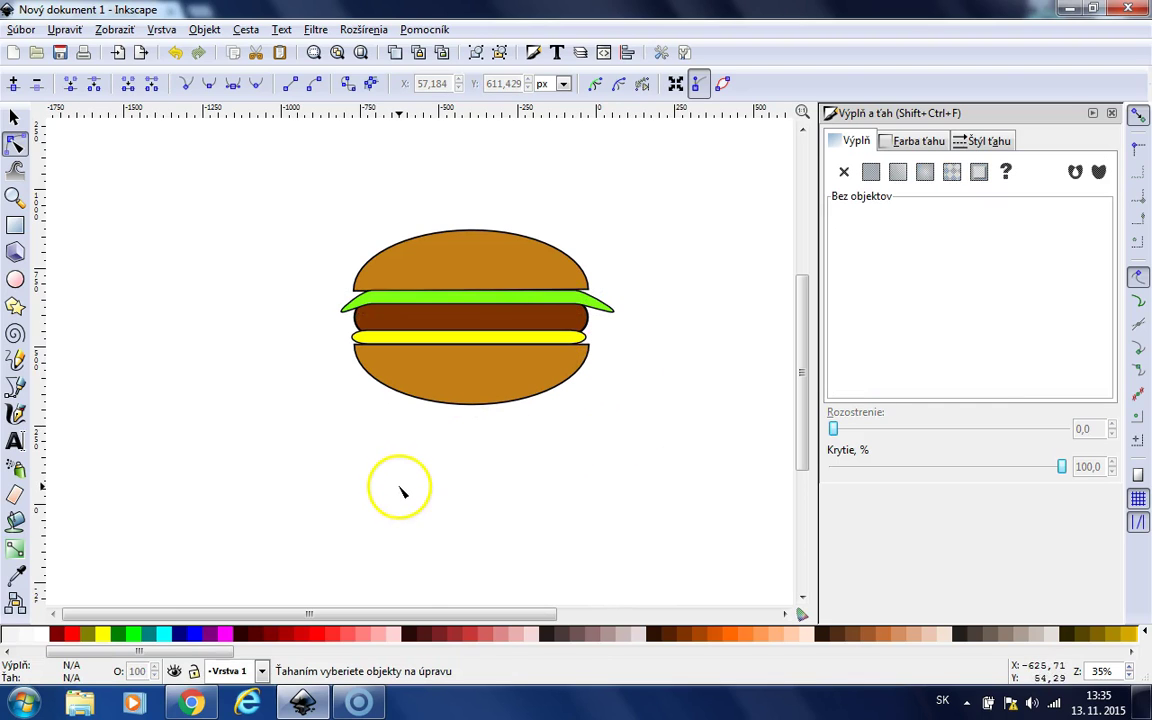
Insert new nodes between the left tip of the lettuce and its neighbouring upper node
{"action": "left_click", "coordinate": [372, 298]}
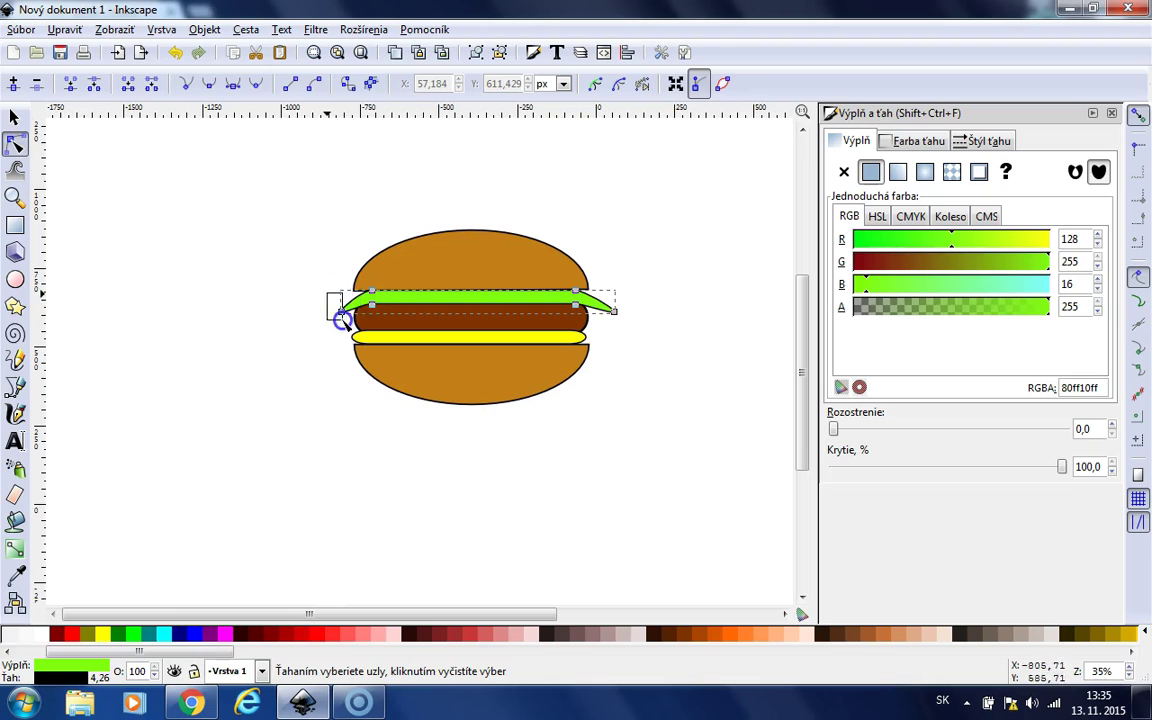
{"action": "left_click", "coordinate": [338, 314]}
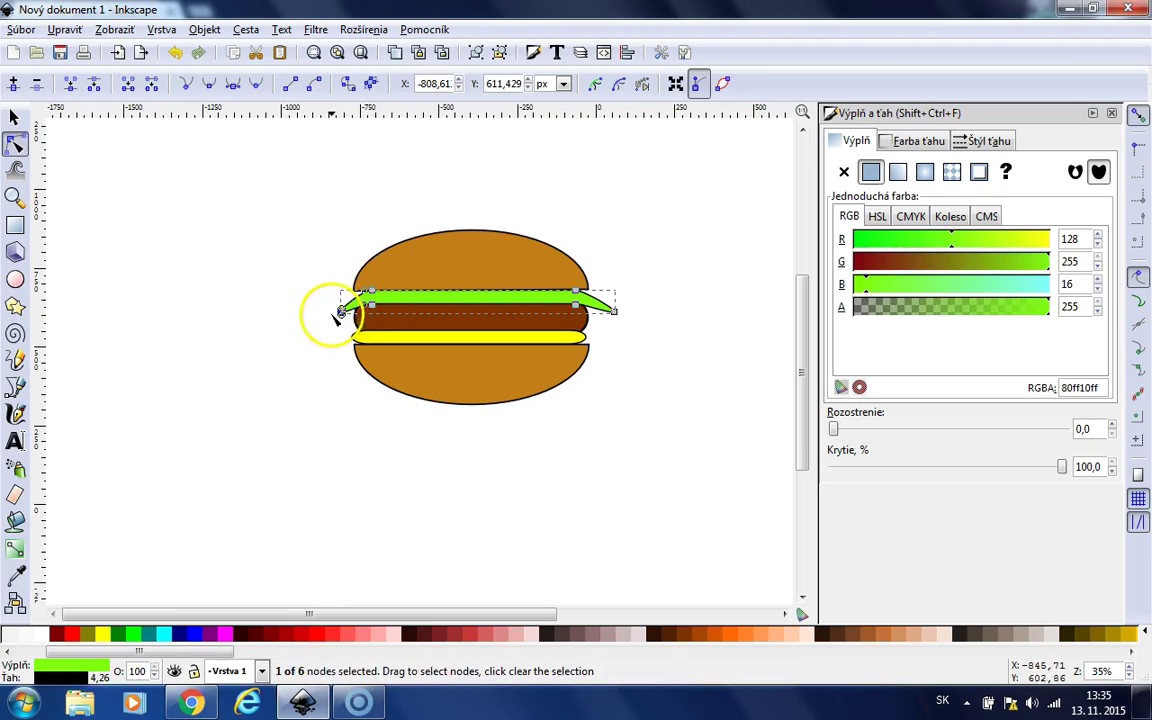
{"action": "left_click", "coordinate": [352, 311]}
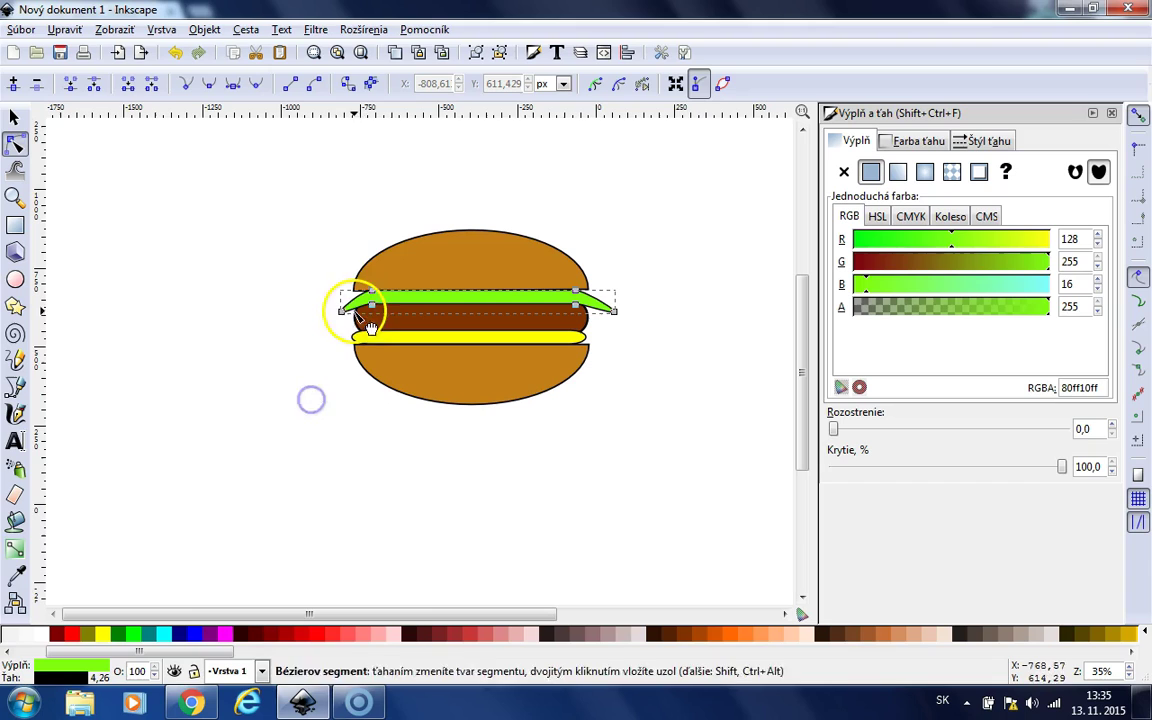
{"action": "left_click", "coordinate": [372, 293]}
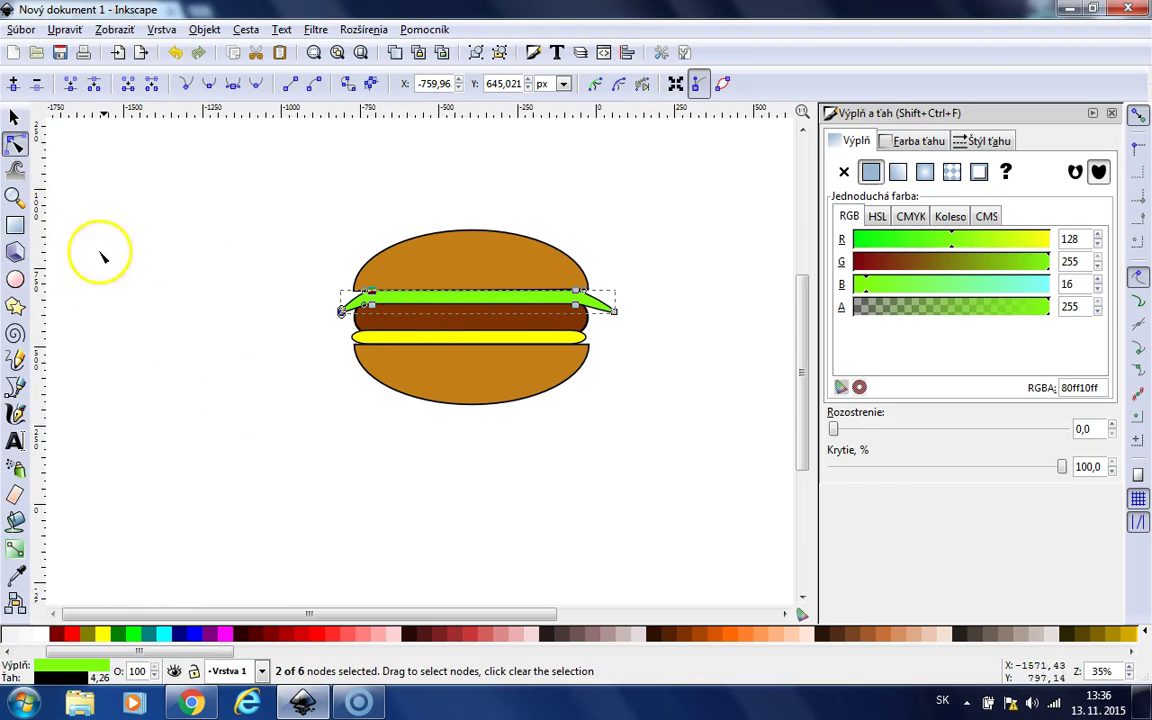
{"action": "left_click", "coordinate": [13, 85]}
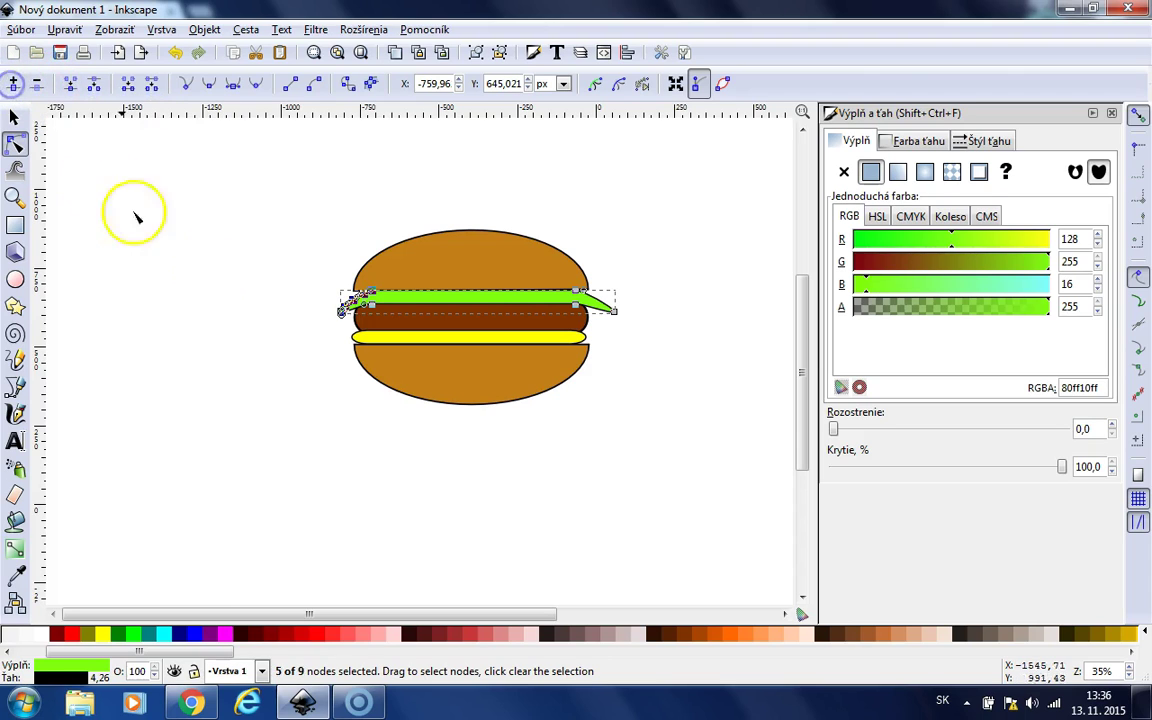
Move the nodes at the lettuce's left end to form a ragged, two-lobed leaf edge
{"action": "mouse_move", "coordinate": [342, 312]}
{"action": "left_mouse_down"}
{"action": "mouse_move", "coordinate": [343, 293]}
{"action": "mouse_move", "coordinate": [346, 324]}
{"action": "mouse_move", "coordinate": [330, 302]}
{"action": "mouse_move", "coordinate": [340, 308]}
{"action": "left_mouse_up"}
{"action": "left_click", "coordinate": [361, 380]}
{"action": "left_click", "coordinate": [329, 396]}
{"action": "left_click", "coordinate": [343, 312]}
{"action": "left_click", "coordinate": [360, 464]}
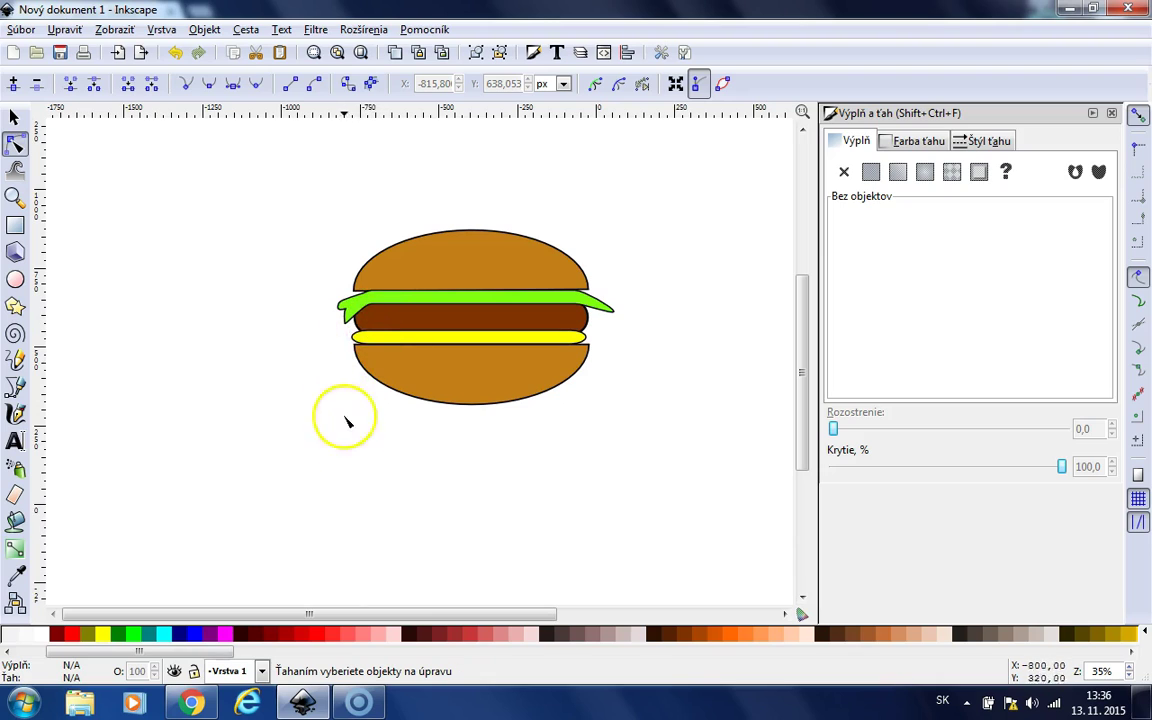
Round the lowest tip of the lettuce's left end by making its node auto-smooth, and deselect the path
{"action": "left_click", "coordinate": [343, 318]}
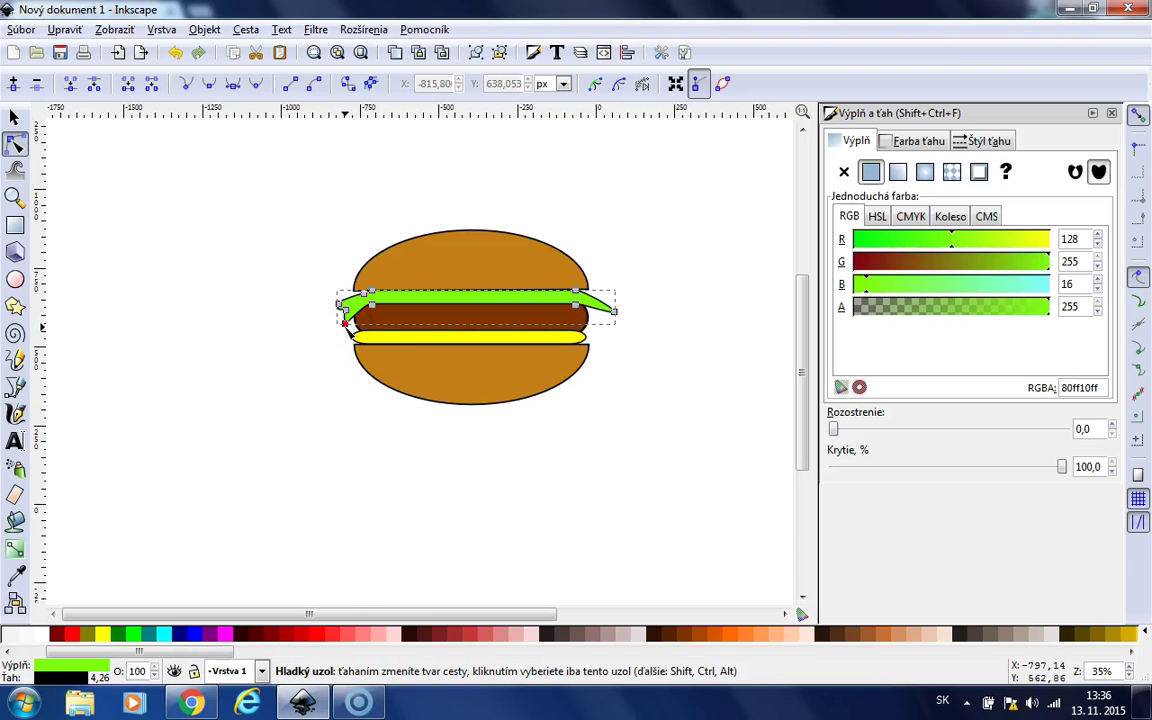
{"action": "left_click", "coordinate": [287, 405]}
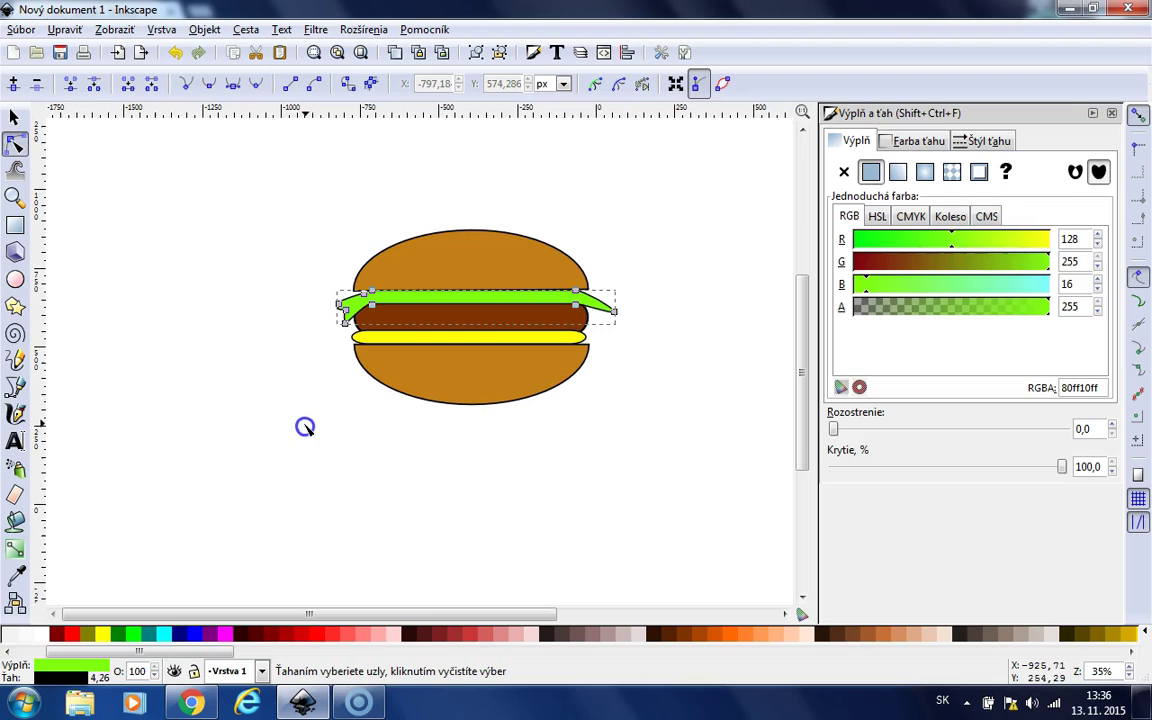
{"action": "left_click", "coordinate": [307, 425]}
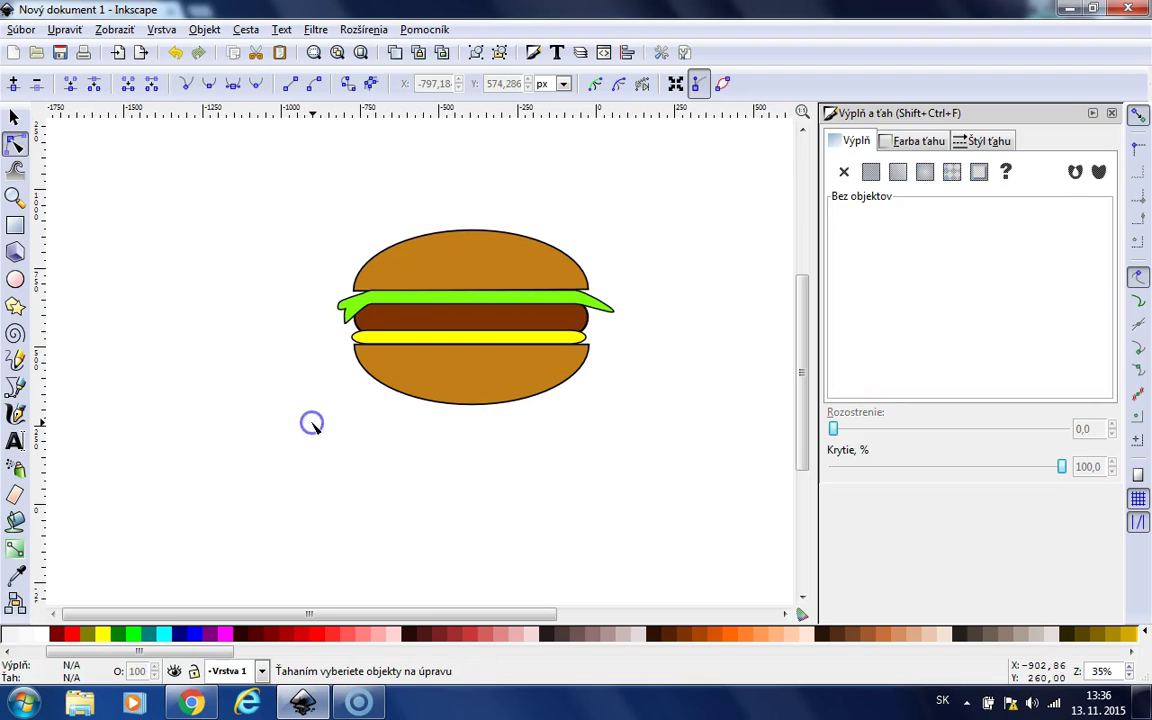
{"action": "left_click", "coordinate": [344, 320]}
{"action": "left_click", "coordinate": [344, 321]}
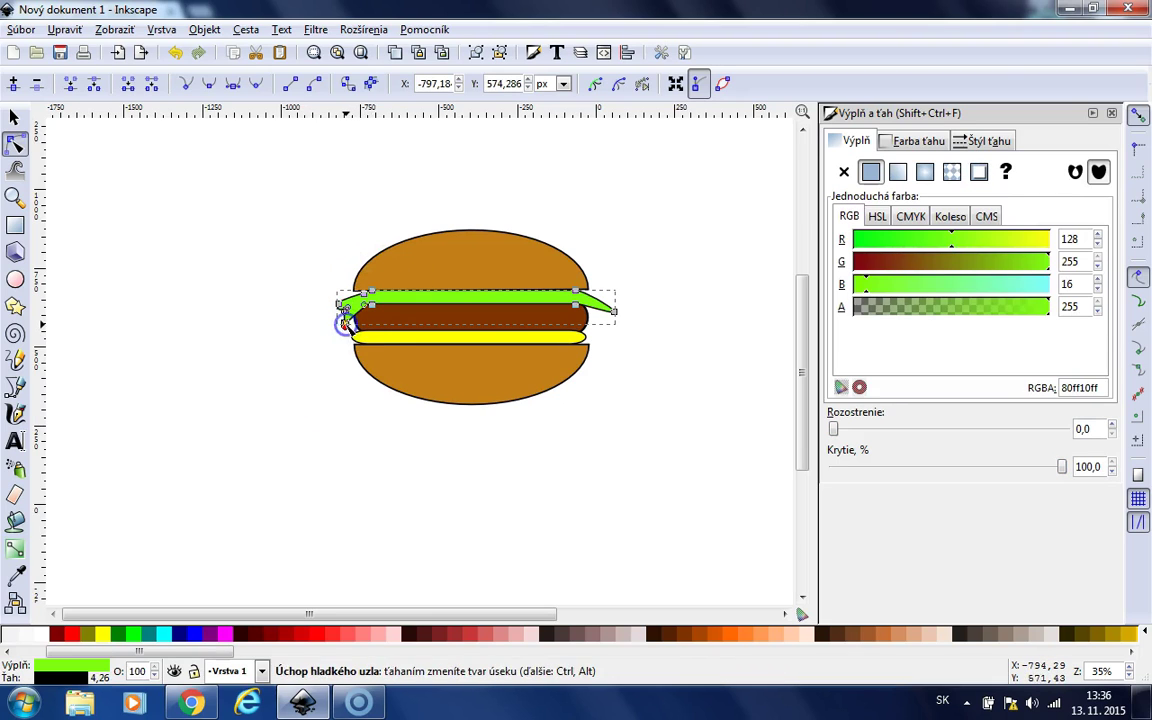
{"action": "left_click", "coordinate": [251, 85]}
{"action": "left_click", "coordinate": [273, 450]}
{"action": "left_click", "coordinate": [334, 480]}
{"action": "left_click", "coordinate": [510, 507]}
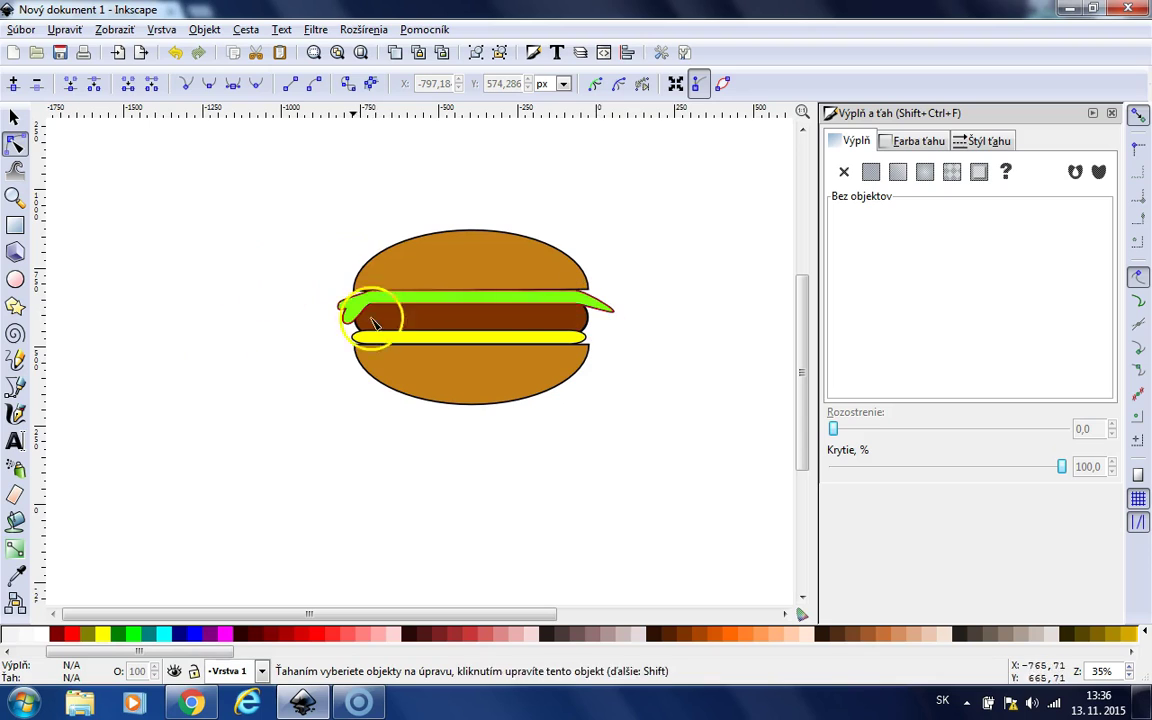
Insert new nodes between the lettuce's right tip and its neighbouring lower node, and deselect the path
{"action": "left_click", "coordinate": [613, 310]}
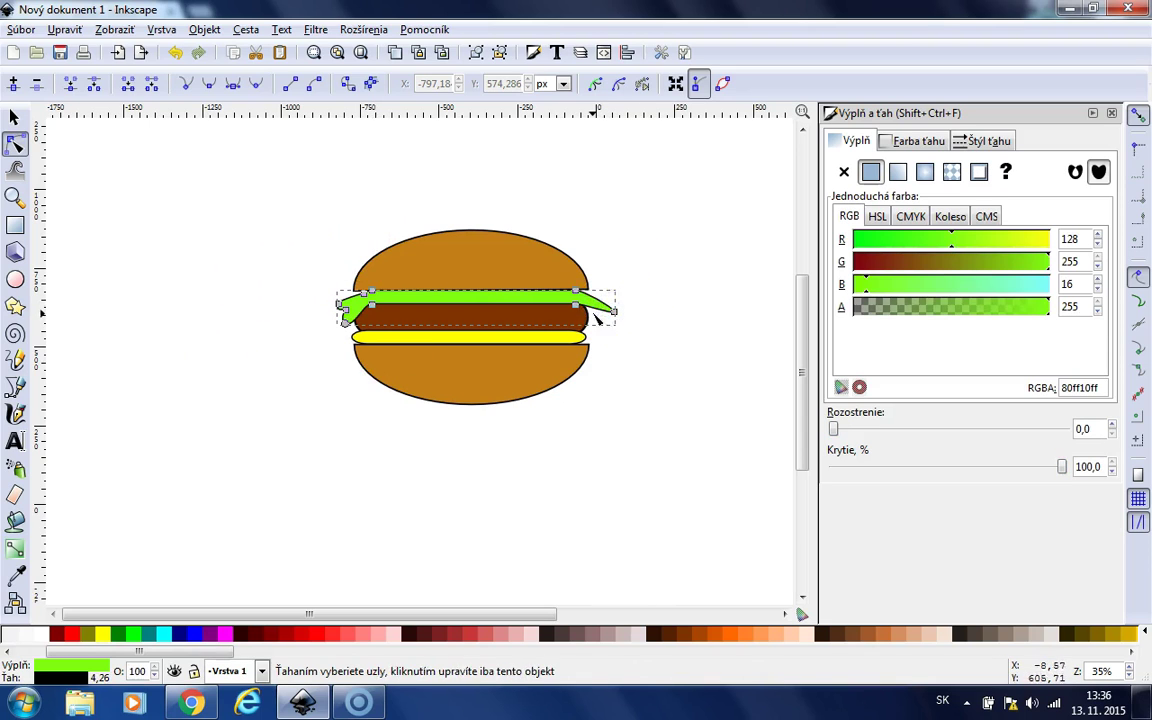
{"action": "left_click_drag", "start_coordinate": [563, 301], "coordinate": [635, 324]}
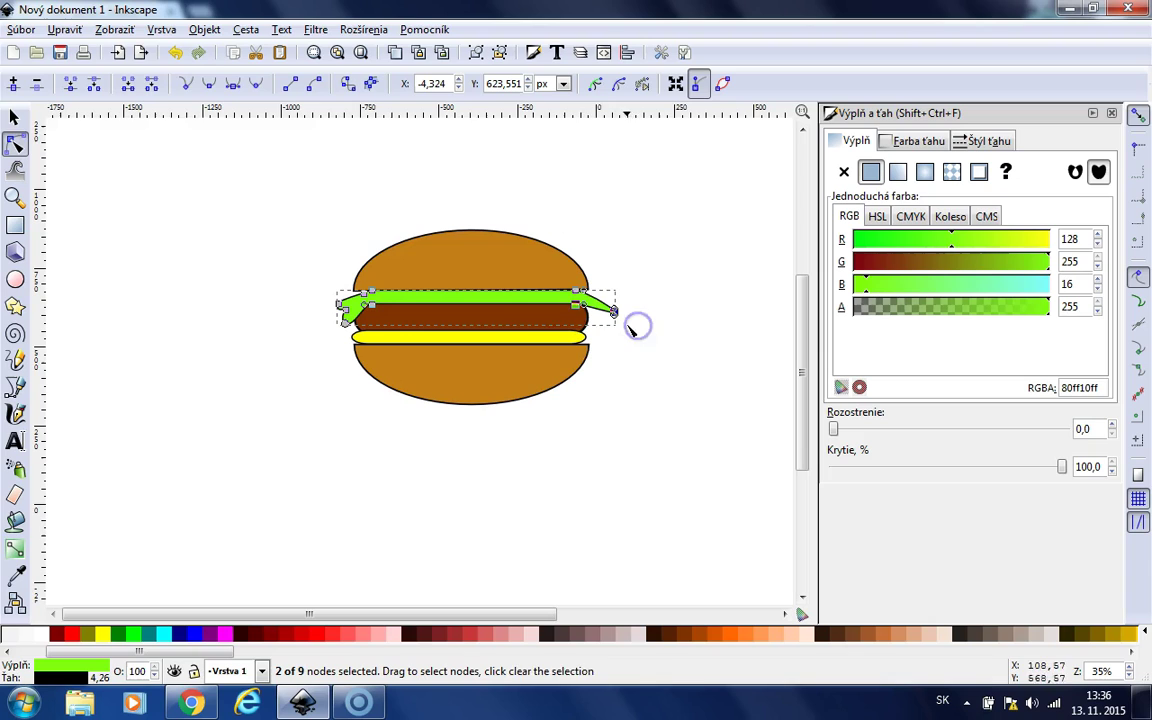
{"action": "left_click", "coordinate": [15, 88]}
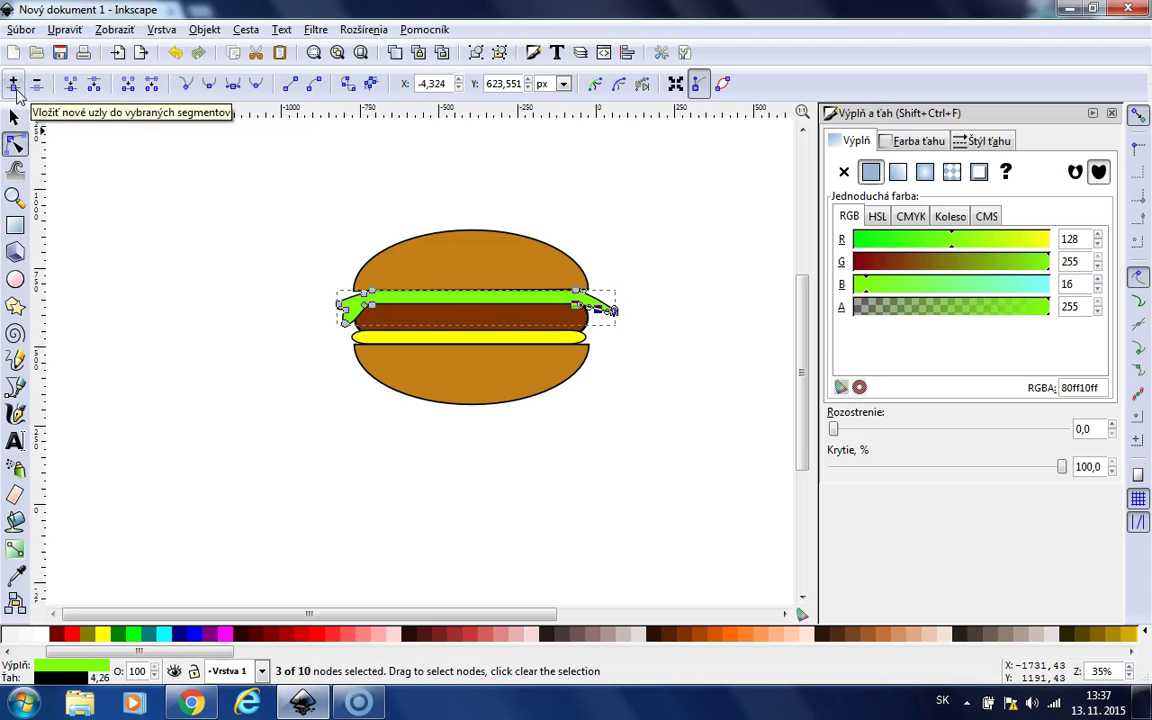
{"action": "left_click", "coordinate": [15, 88]}
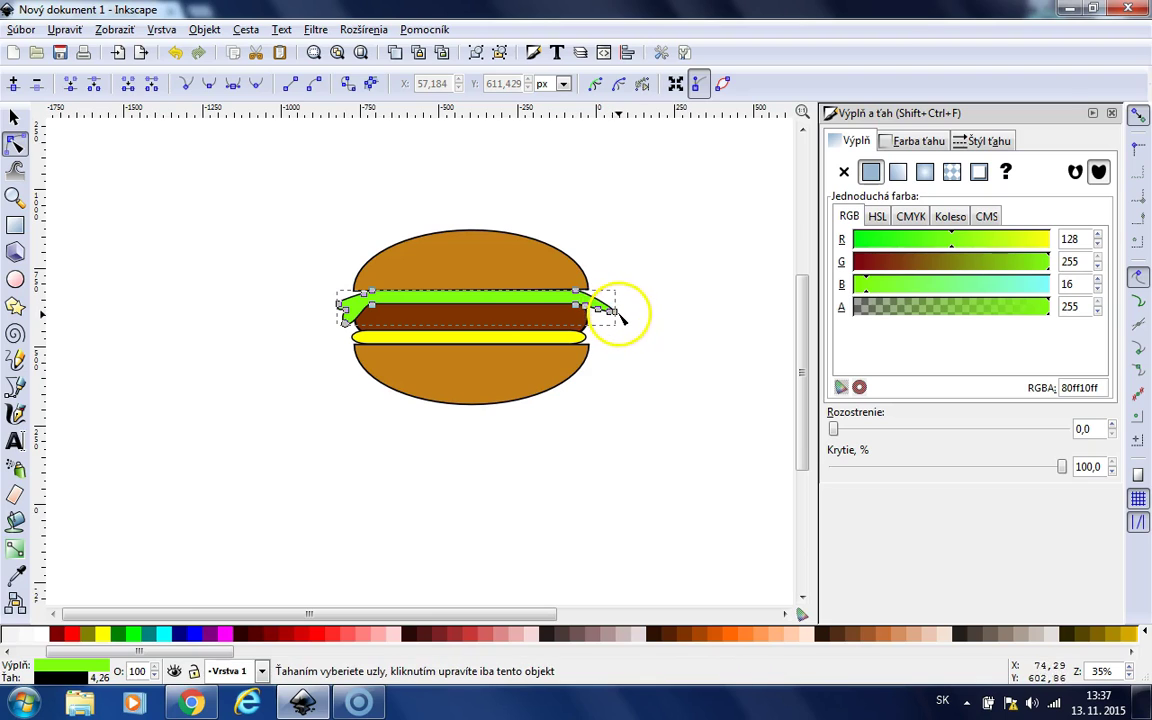
{"action": "left_click", "coordinate": [663, 326]}
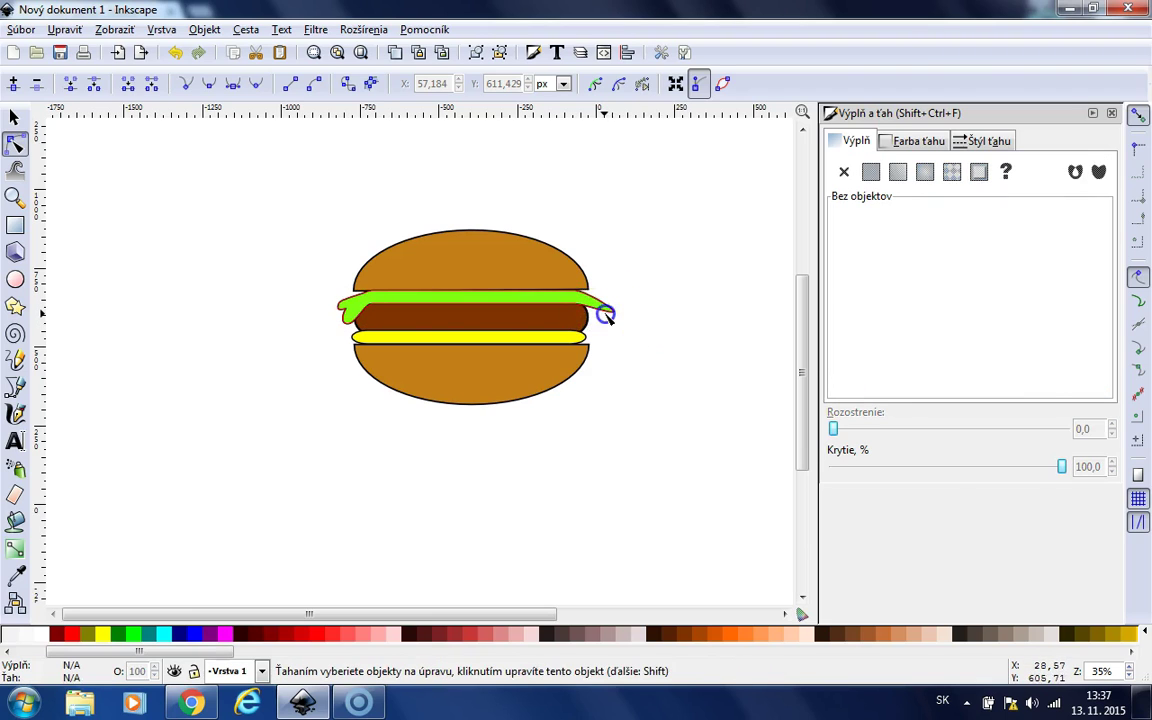
Move the nodes at the lettuce's right end to form a two-lobed leaf edge, and deselect the path
{"action": "left_click", "coordinate": [618, 314]}
{"action": "mouse_move", "coordinate": [618, 316]}
{"action": "left_mouse_down"}
{"action": "mouse_move", "coordinate": [619, 298]}
{"action": "mouse_move", "coordinate": [597, 301]}
{"action": "mouse_move", "coordinate": [602, 319]}
{"action": "left_mouse_up"}
{"action": "left_click", "coordinate": [665, 350]}
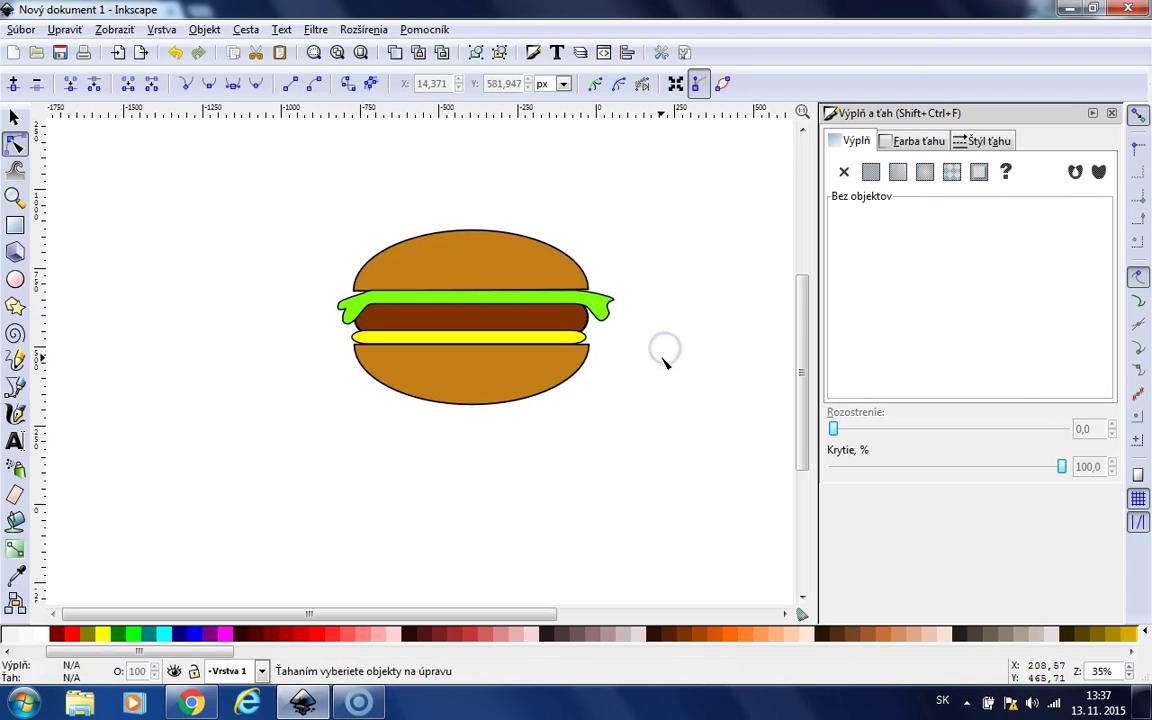
Round the outer tip of the lettuce's right end by making its node auto-smooth
{"action": "left_click", "coordinate": [617, 297]}
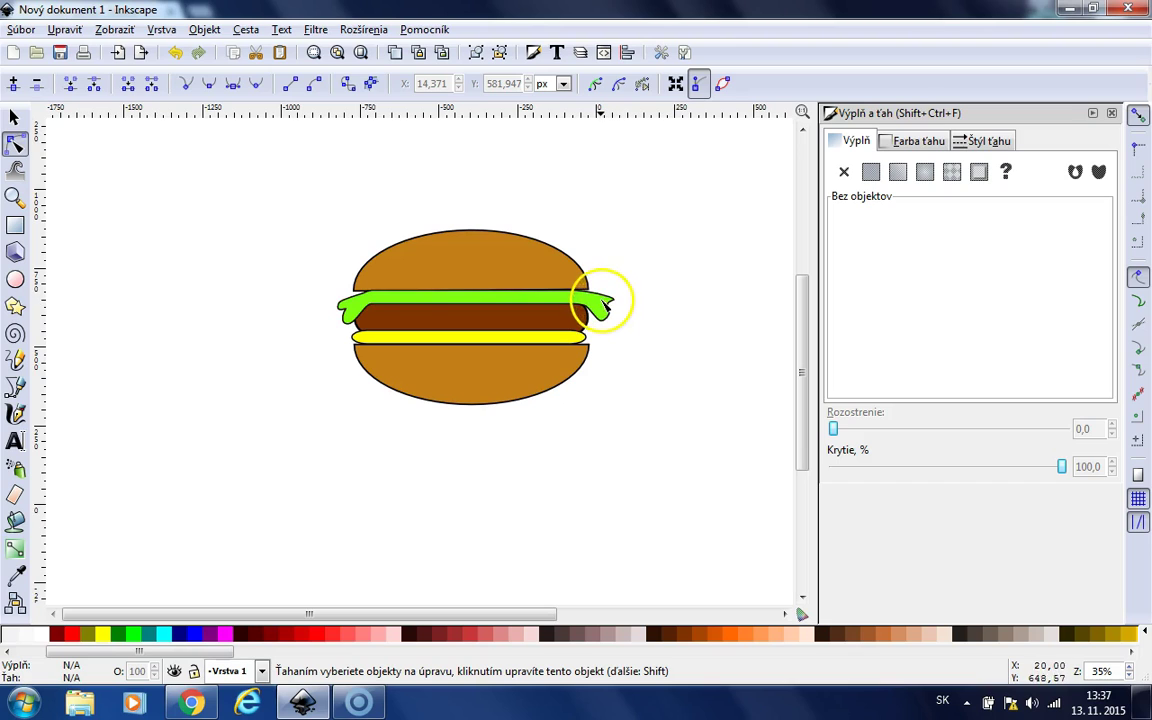
{"action": "left_click", "coordinate": [604, 300]}
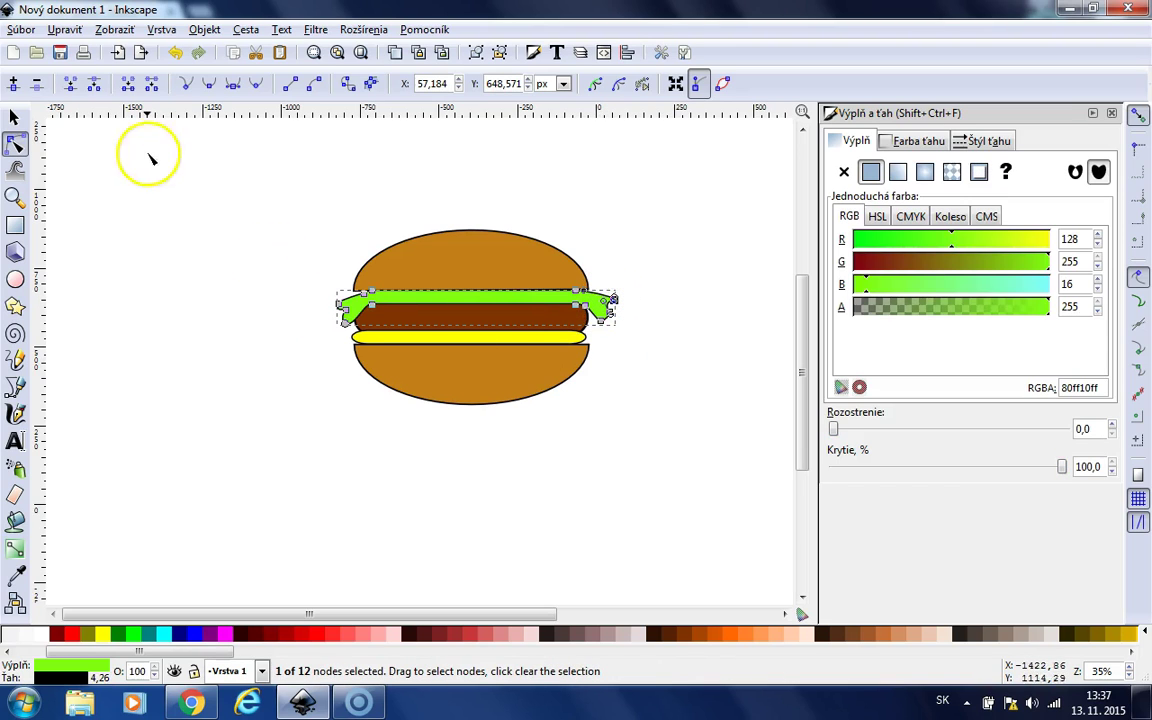
{"action": "left_click", "coordinate": [668, 450]}
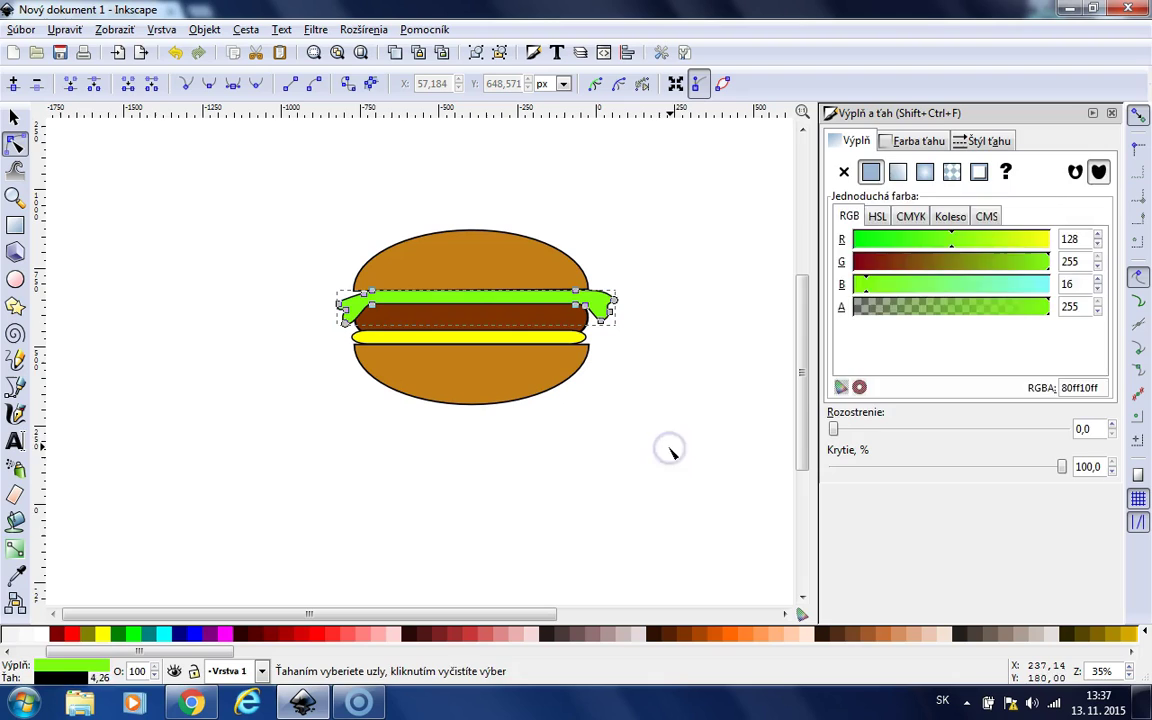
Insert three evenly spaced nodes along the lettuce's long lower edge between its two leaf ends, and clear the node selection
{"action": "left_click", "coordinate": [535, 303]}
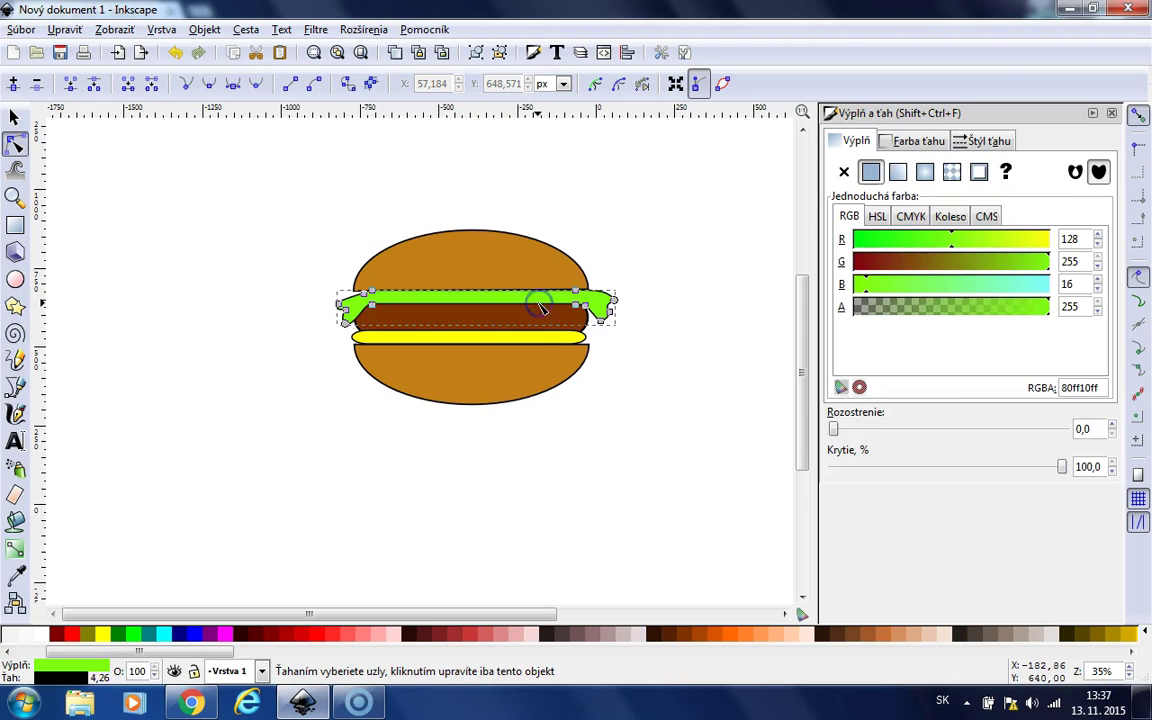
{"action": "left_click_drag", "start_coordinate": [383, 327], "coordinate": [581, 312]}
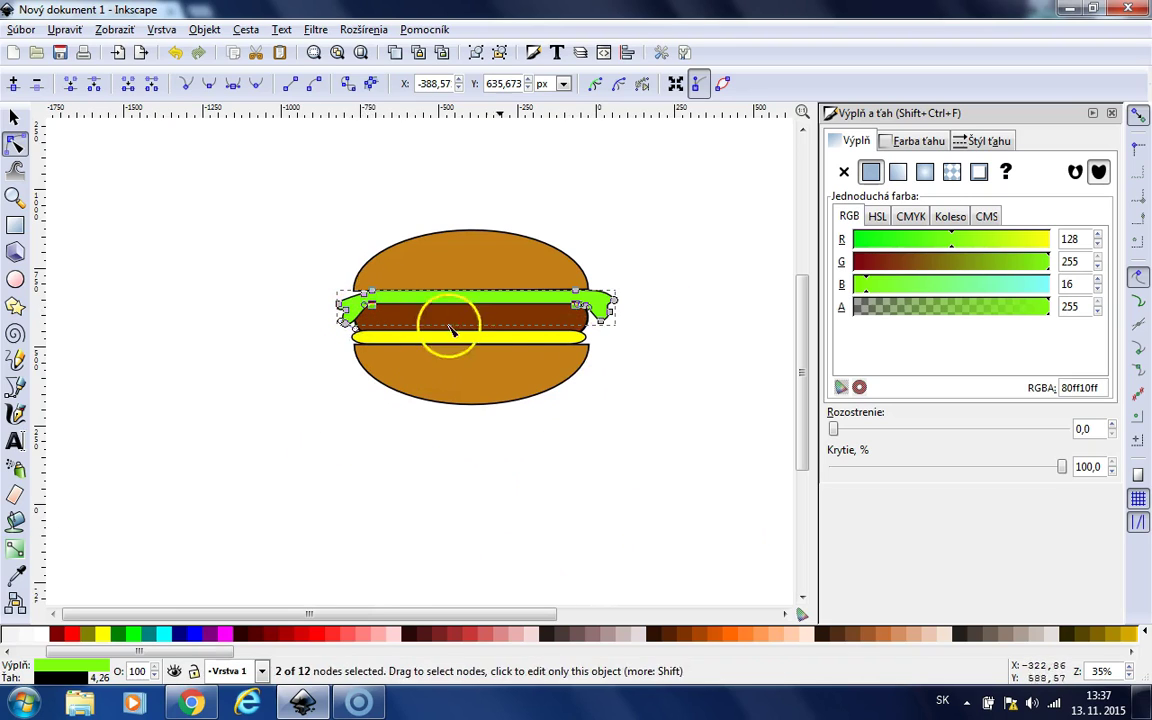
{"action": "left_click", "coordinate": [12, 85]}
{"action": "left_click", "coordinate": [12, 85]}
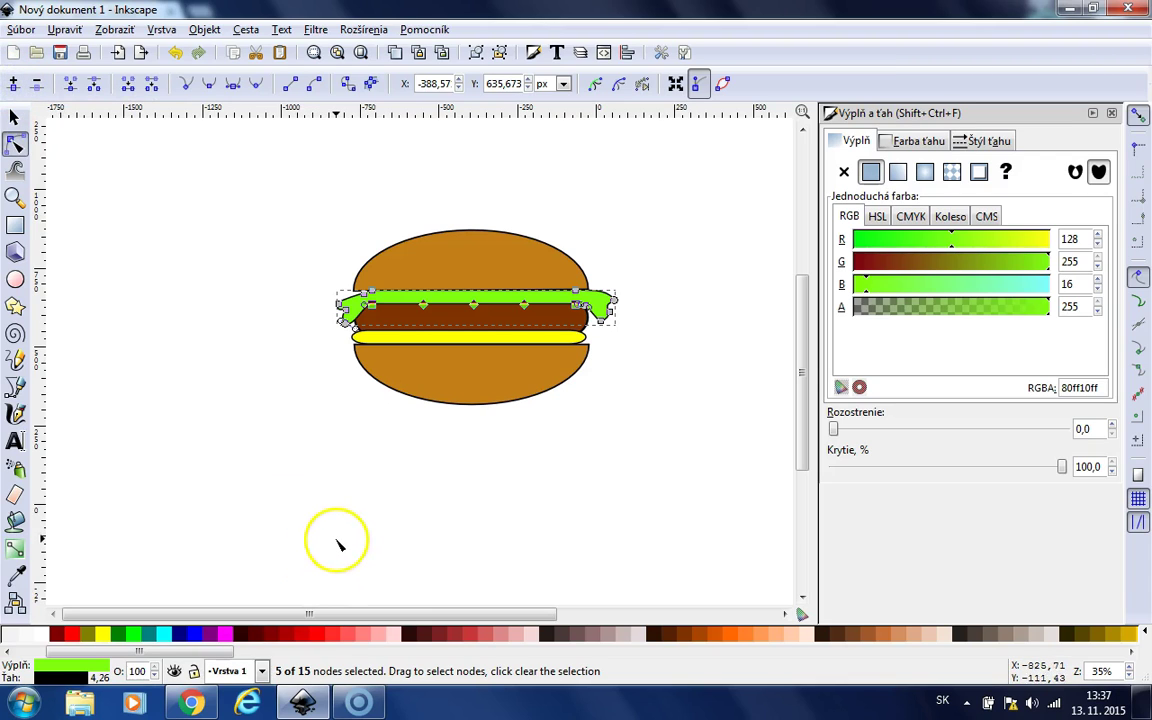
{"action": "left_click", "coordinate": [342, 493]}
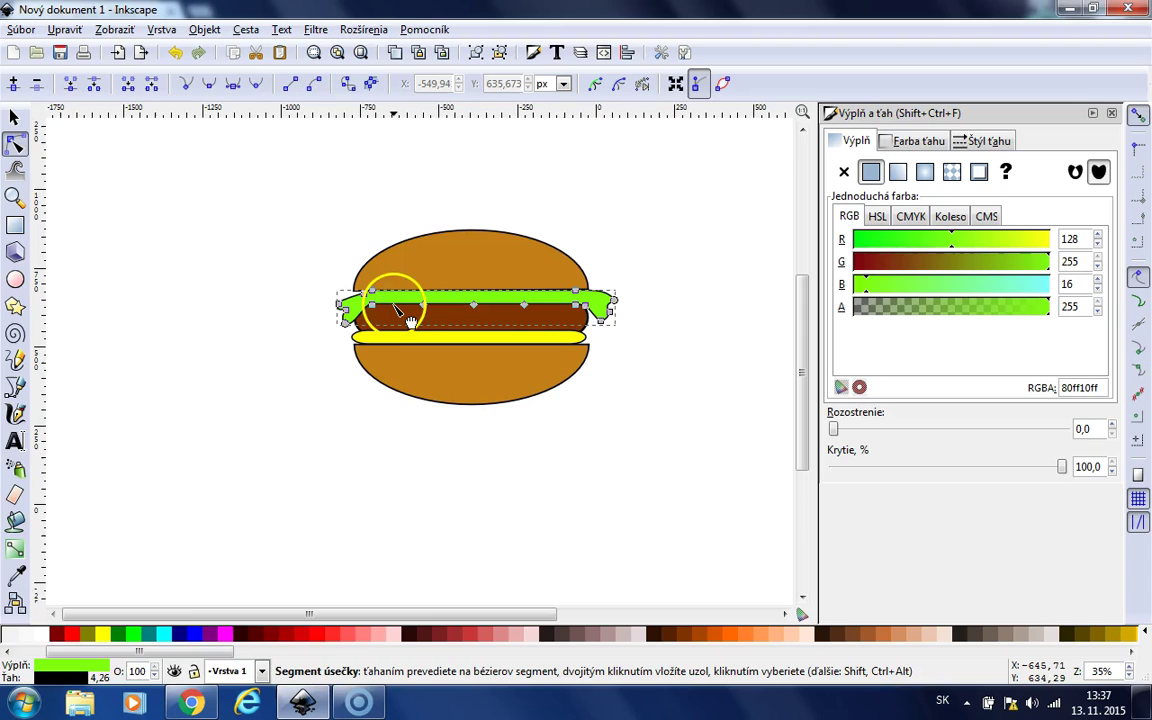
Bend the segments of the lettuce's lower edge downward into shallow waves over the patty, and deselect the path
{"action": "left_click", "coordinate": [450, 302]}
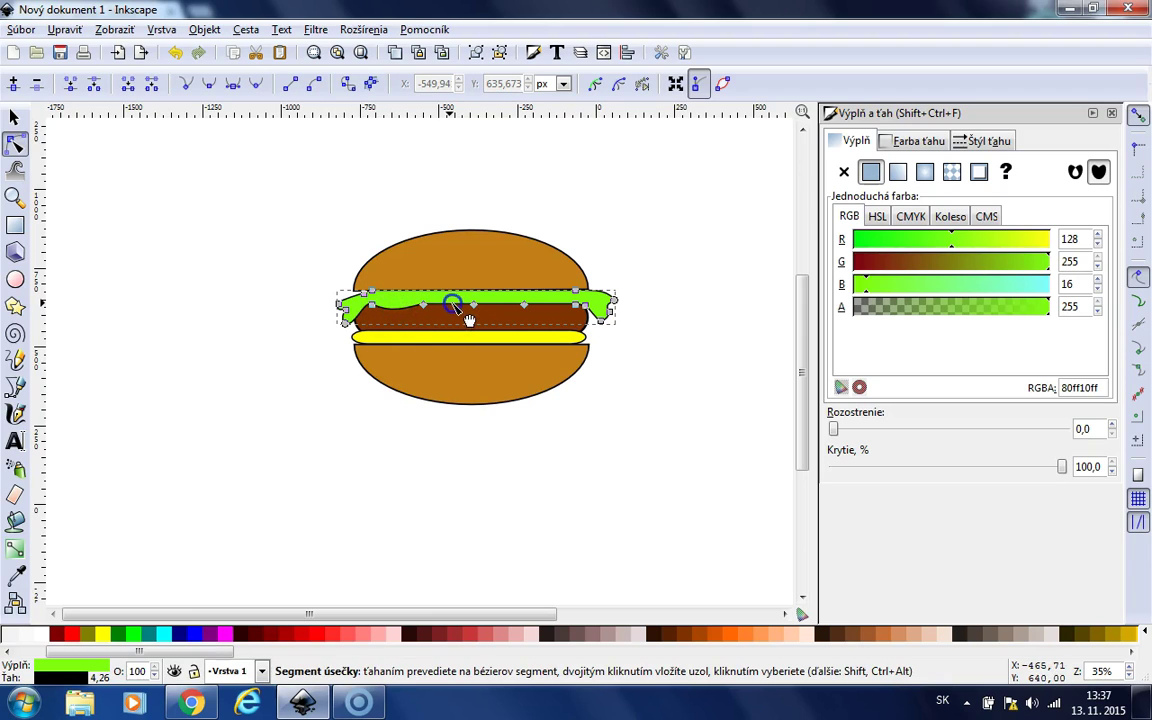
{"action": "left_click_drag", "start_coordinate": [458, 313], "coordinate": [516, 312]}
{"action": "left_click", "coordinate": [548, 305]}
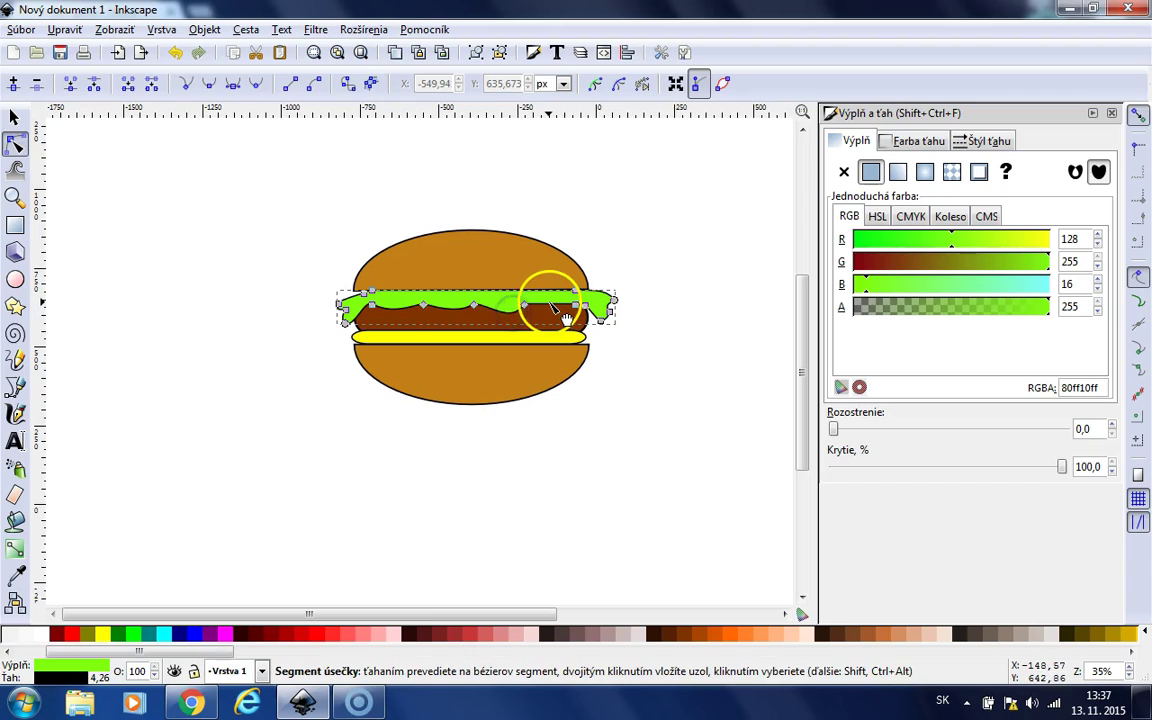
{"action": "left_click_drag", "start_coordinate": [571, 330], "coordinate": [678, 420]}
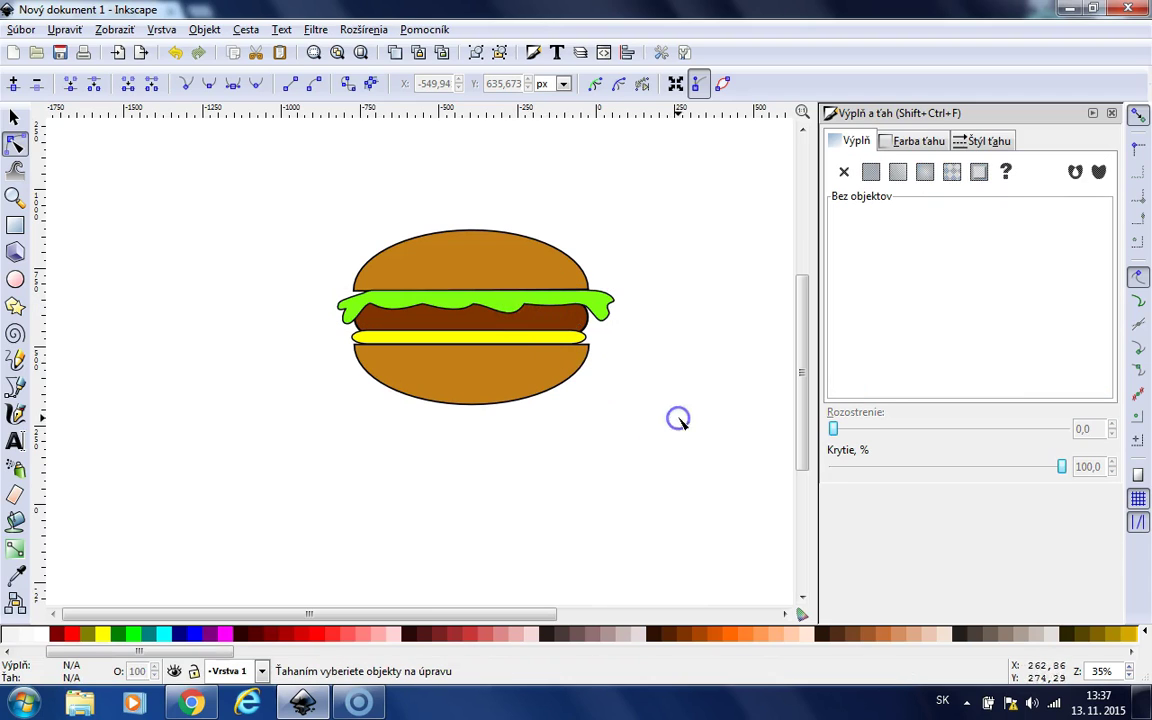
{"action": "left_click", "coordinate": [702, 483]}
{"action": "left_click", "coordinate": [640, 516]}
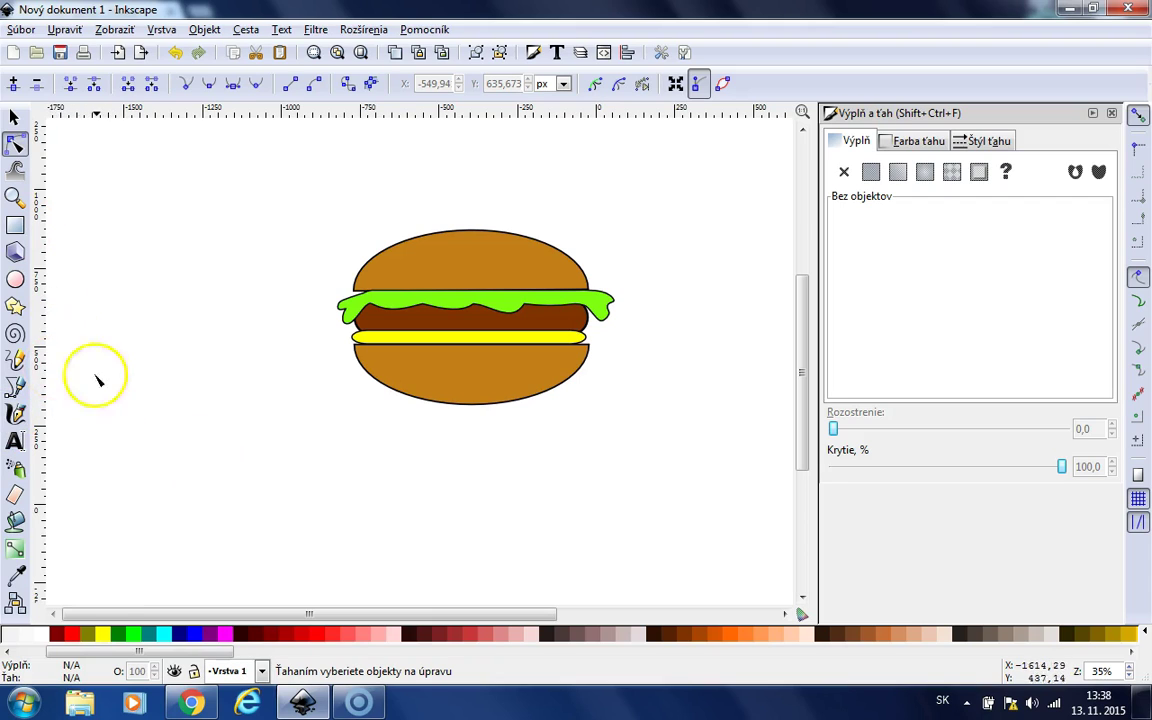
Place a copy of the yellow cheese strip below the burger, fill it with red #D40000, and deselect it
{"action": "left_click", "coordinate": [13, 118]}
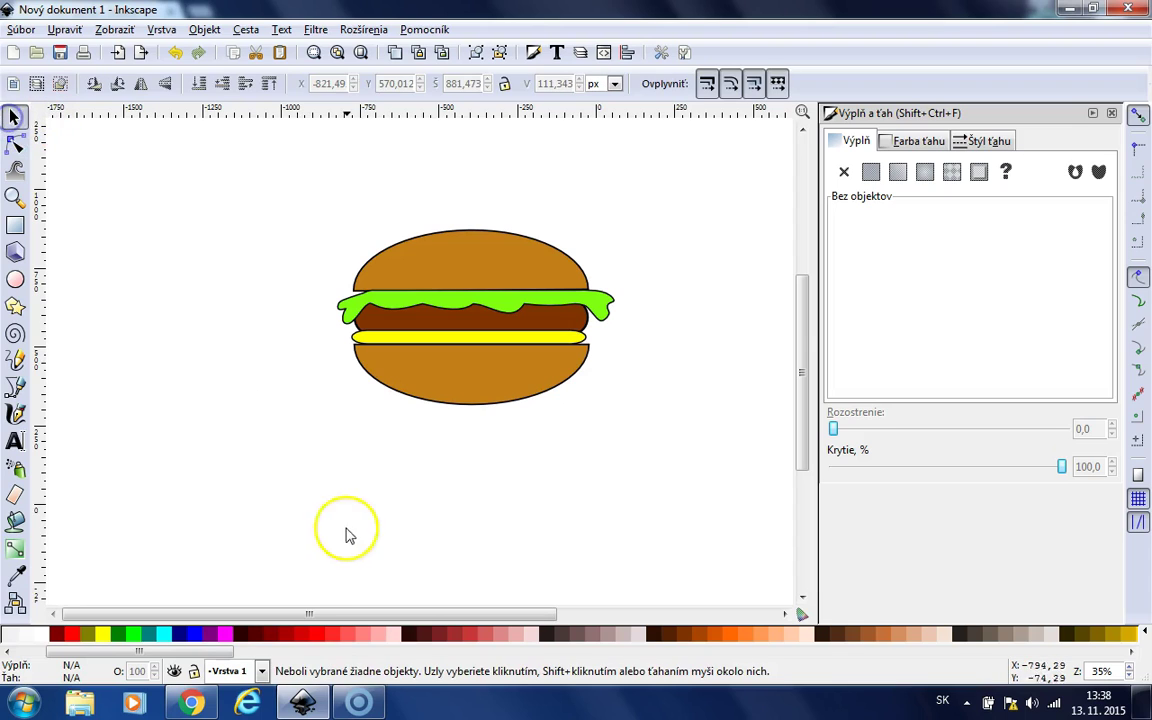
{"action": "left_click", "coordinate": [534, 338]}
{"action": "key", "text": "ctrl+c"}
{"action": "key", "text": "ctrl+v"}
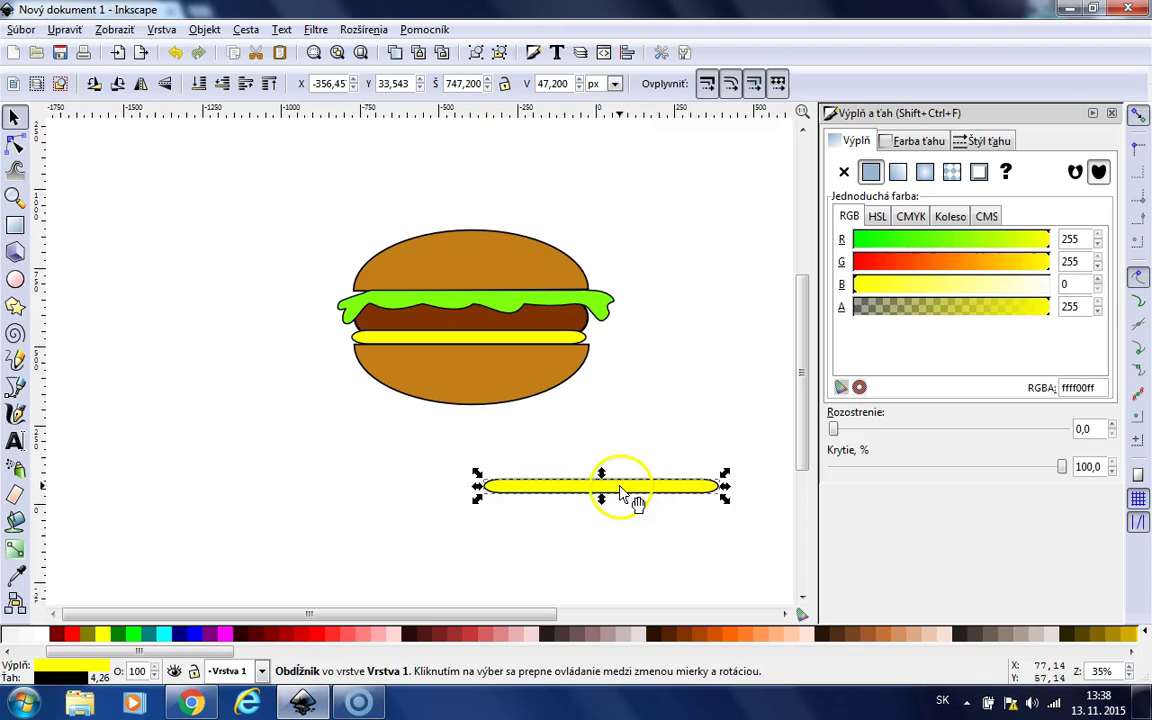
{"action": "left_click_drag", "start_coordinate": [625, 490], "coordinate": [479, 467]}
{"action": "left_click", "coordinate": [307, 636]}
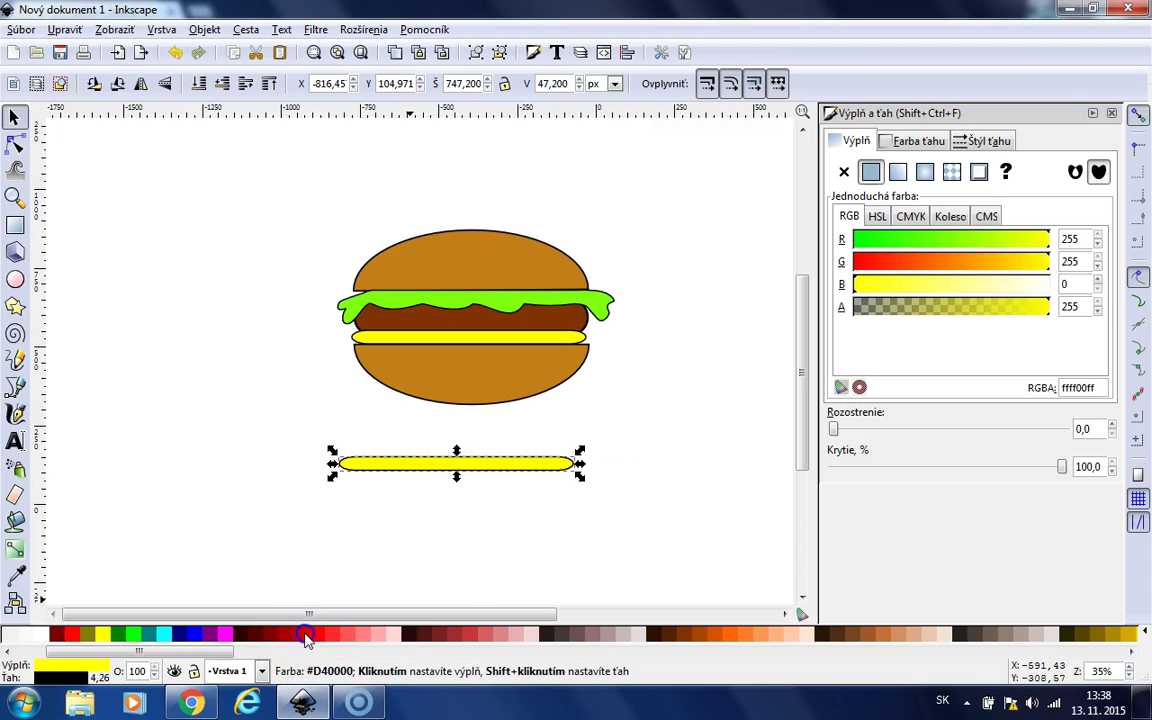
{"action": "left_click", "coordinate": [474, 545]}
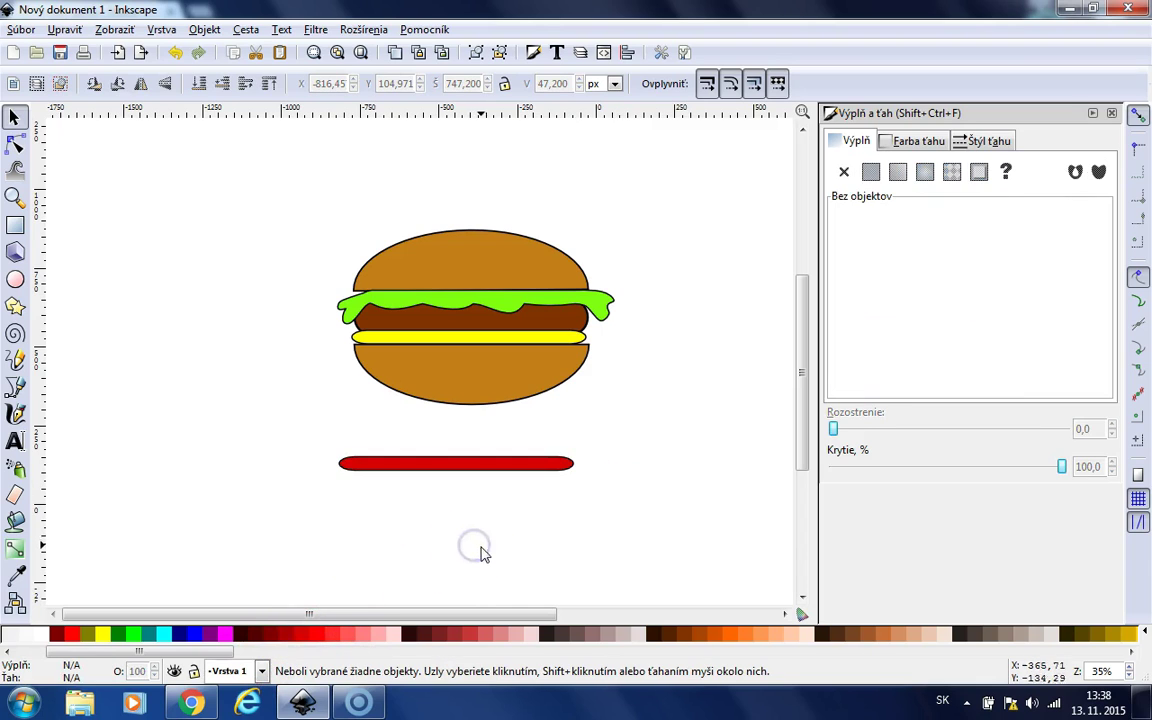
Convert the red strip below the burger from a rectangle object to a path
{"action": "left_click", "coordinate": [411, 466]}
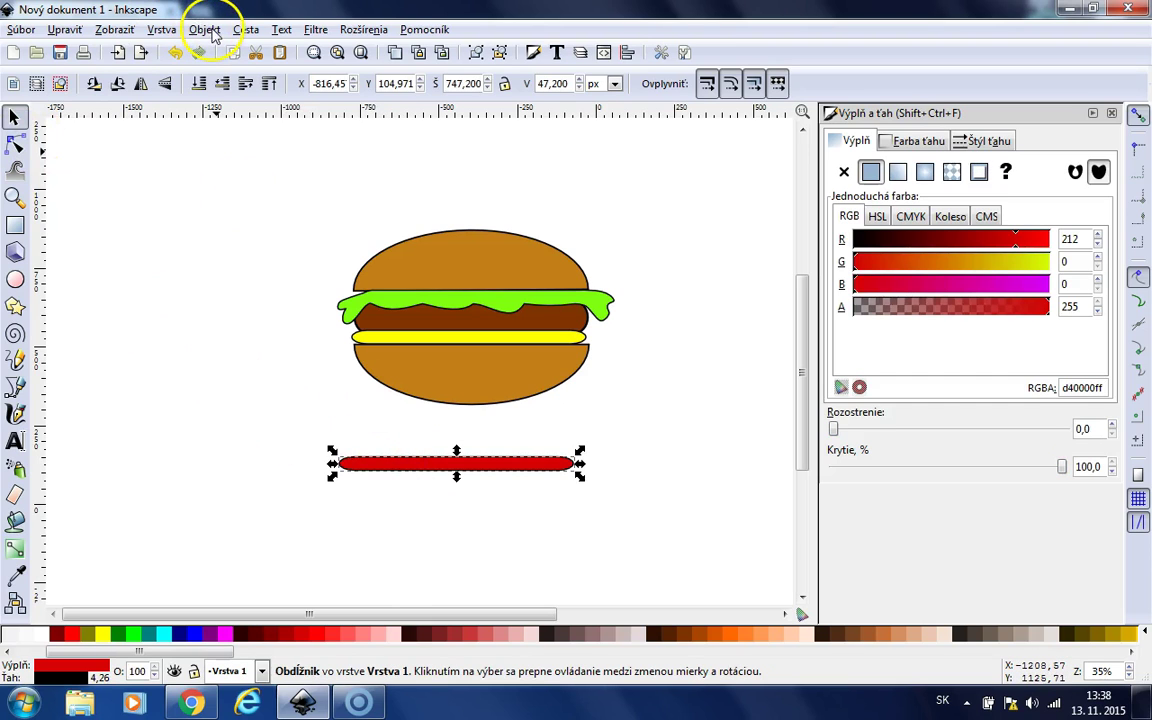
{"action": "left_click", "coordinate": [246, 30]}
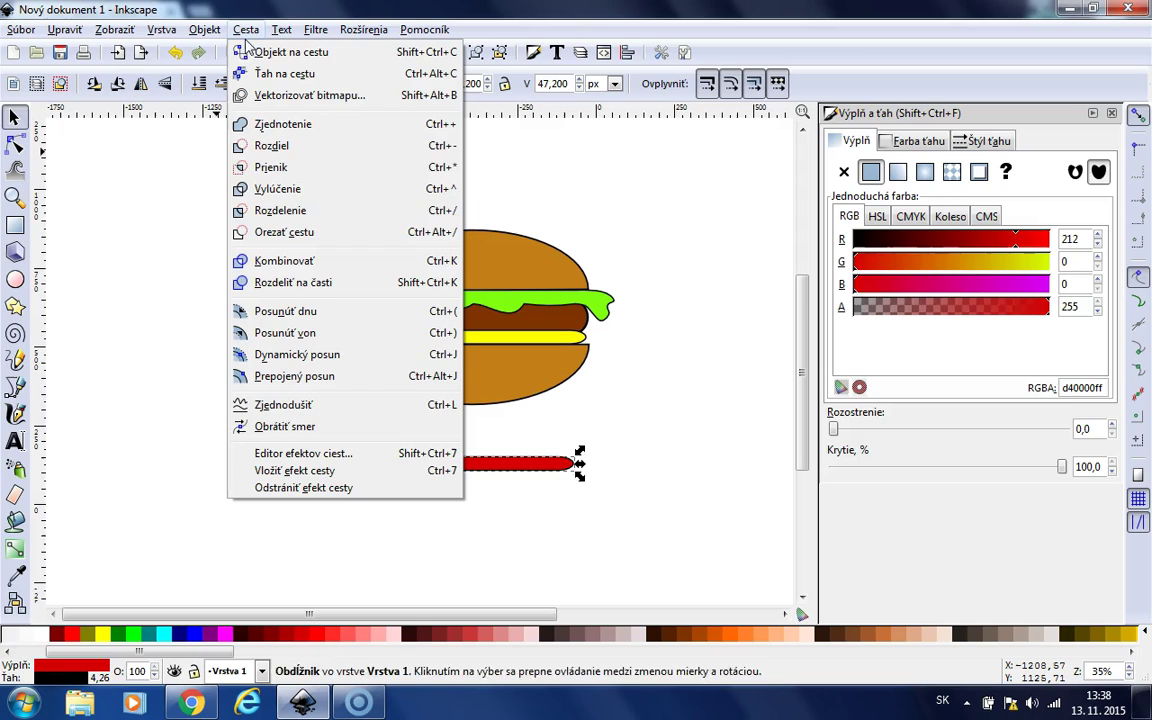
{"action": "left_click", "coordinate": [240, 50]}
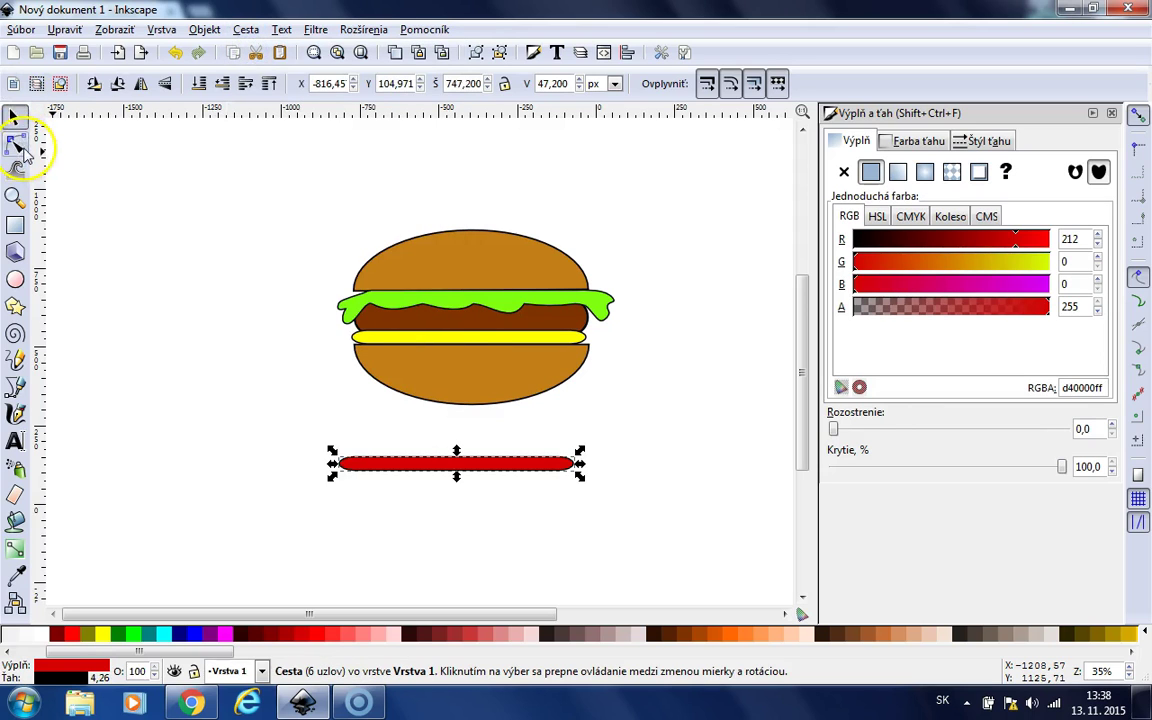
{"action": "left_click", "coordinate": [17, 146]}
{"action": "left_click", "coordinate": [326, 596]}
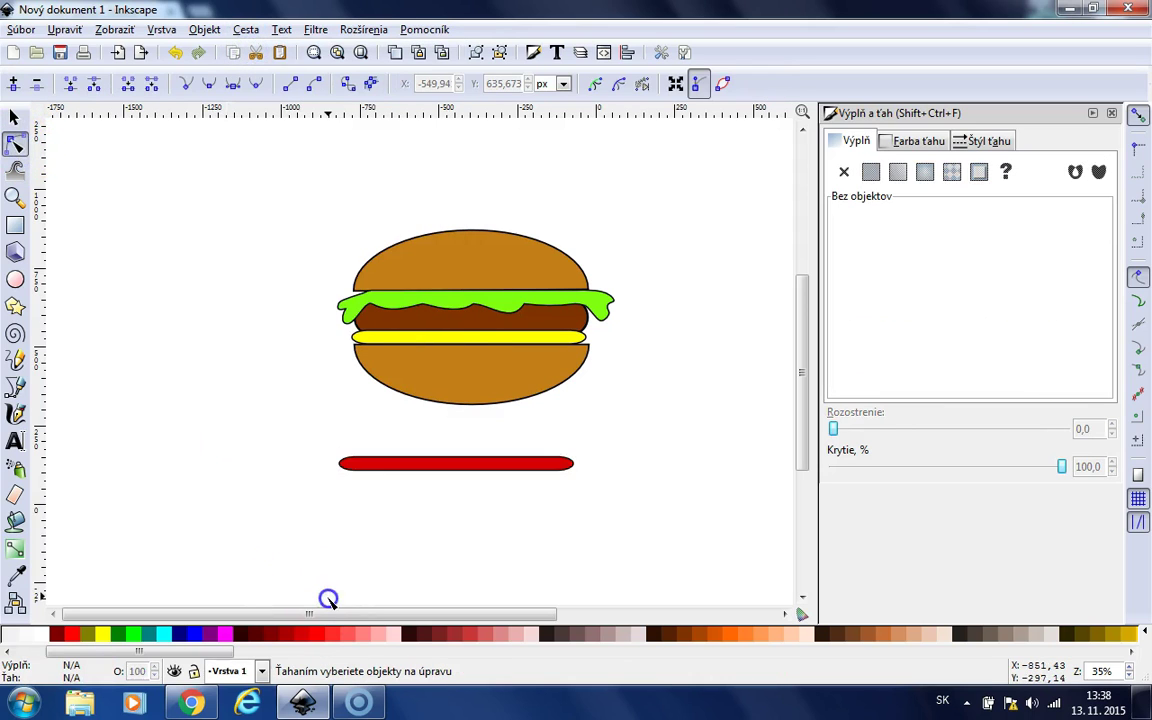
Insert seven evenly spaced nodes along each long edge of the red strip, and clear the node selection
{"action": "left_click", "coordinate": [436, 467]}
{"action": "left_click_drag", "start_coordinate": [351, 444], "coordinate": [564, 526]}
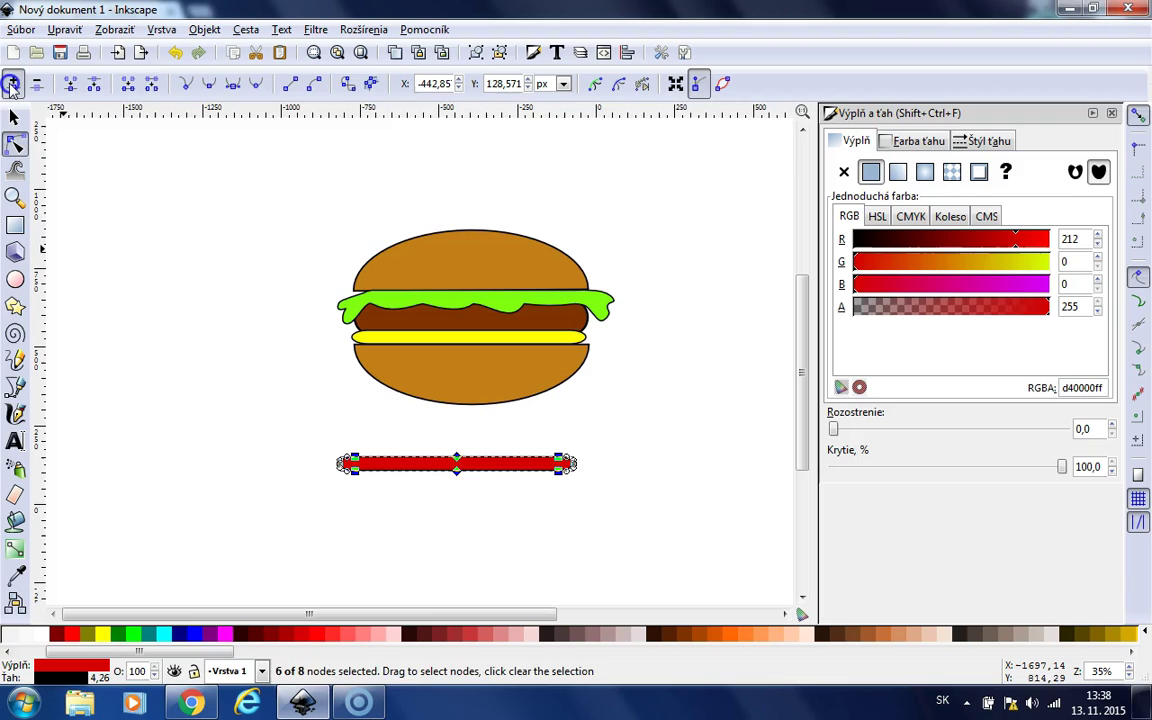
{"action": "left_click", "coordinate": [12, 84]}
{"action": "left_click", "coordinate": [12, 84]}
{"action": "left_click", "coordinate": [379, 537]}
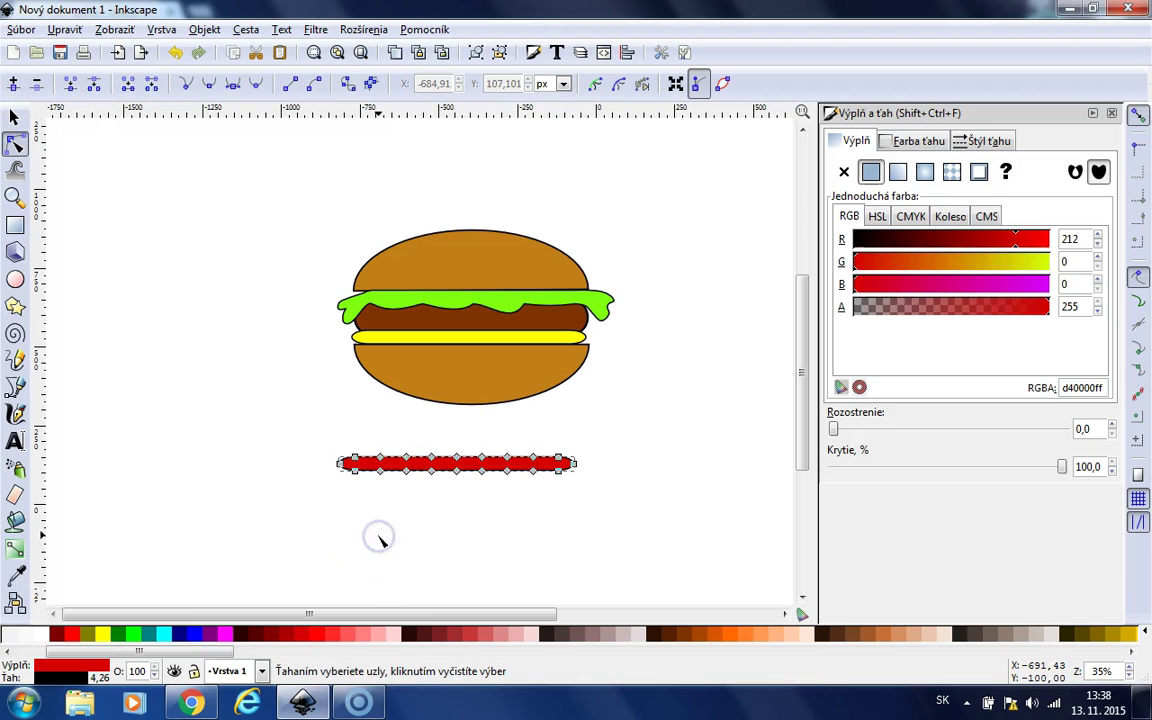
Move the red strip's seven inner node pairs alternately up and down to form a zigzag, and deselect the path
{"action": "left_click_drag", "start_coordinate": [368, 439], "coordinate": [391, 514]}
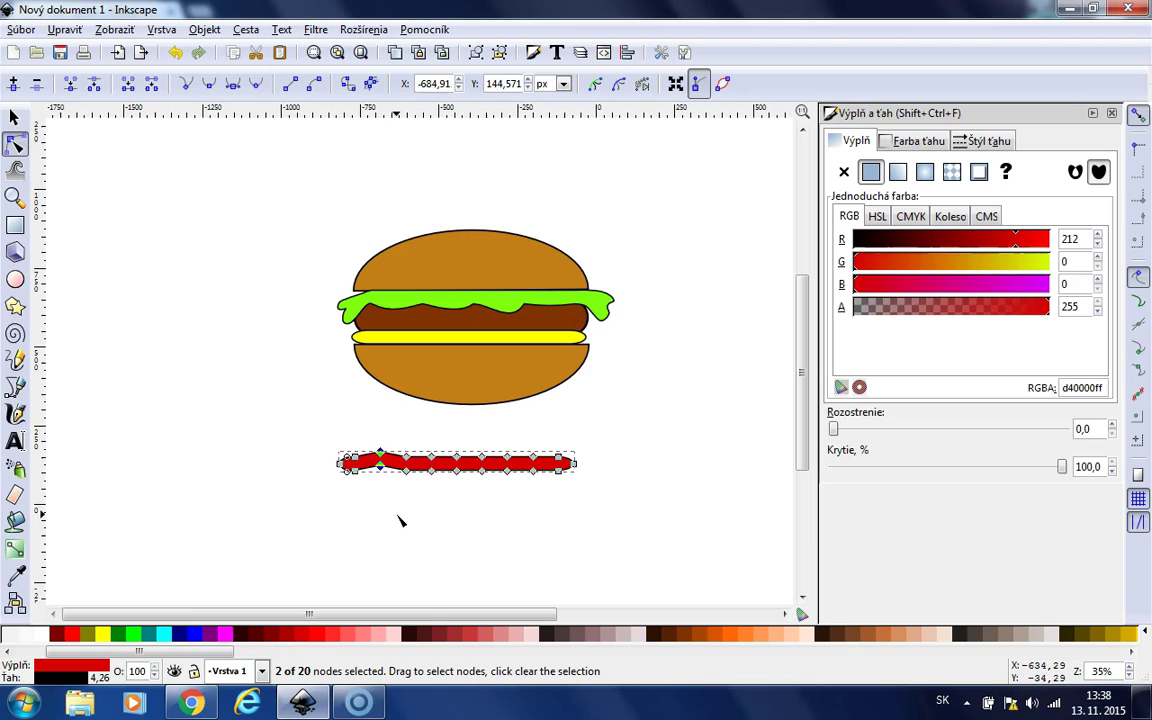
{"action": "left_click", "coordinate": [345, 500]}
{"action": "left_click_drag", "start_coordinate": [402, 440], "coordinate": [399, 450]}
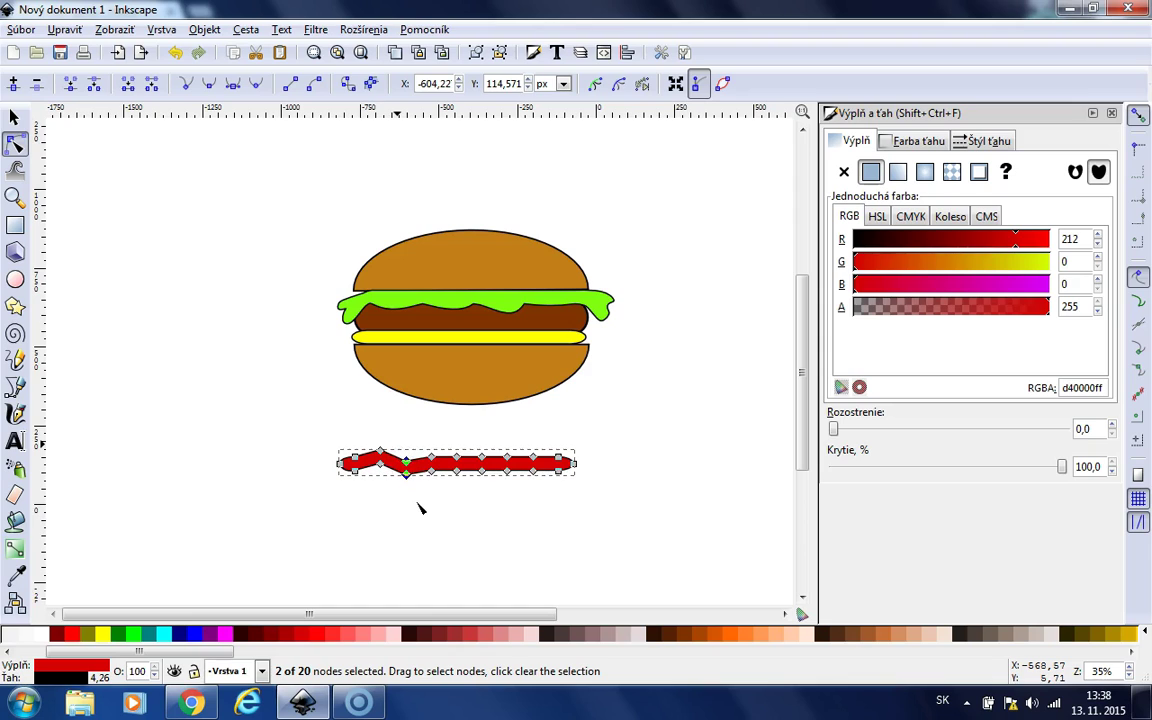
{"action": "left_click", "coordinate": [442, 508]}
{"action": "left_click", "coordinate": [421, 457]}
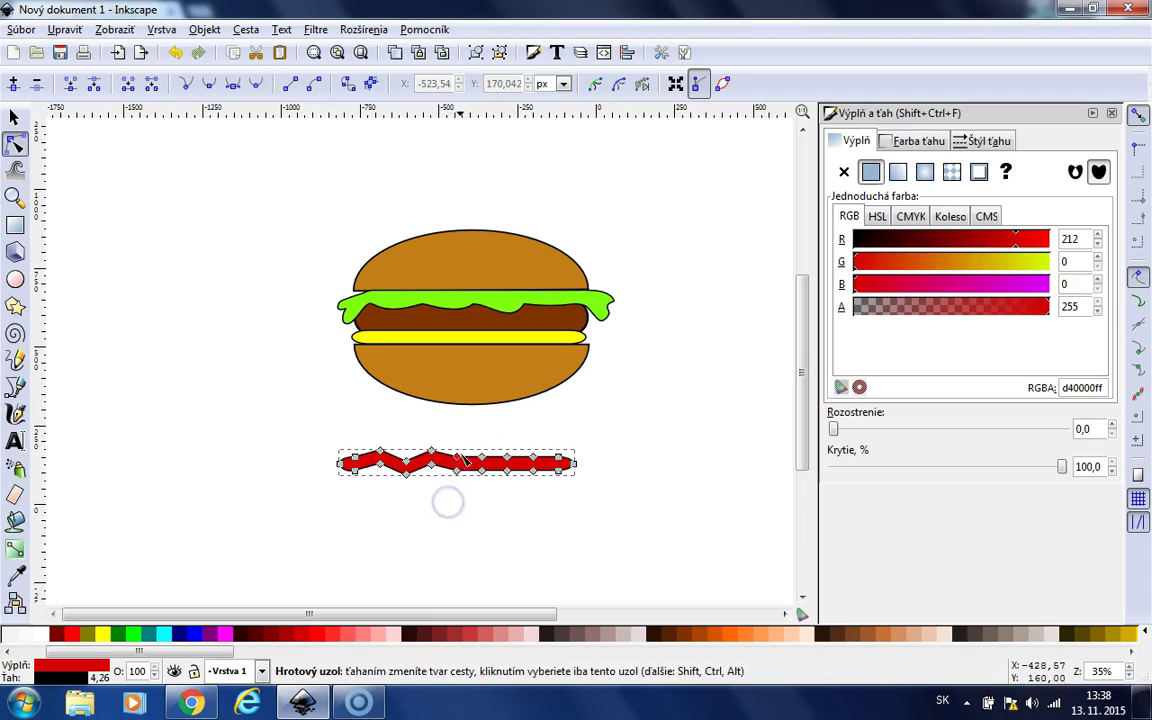
{"action": "left_click_drag", "start_coordinate": [441, 447], "coordinate": [470, 512]}
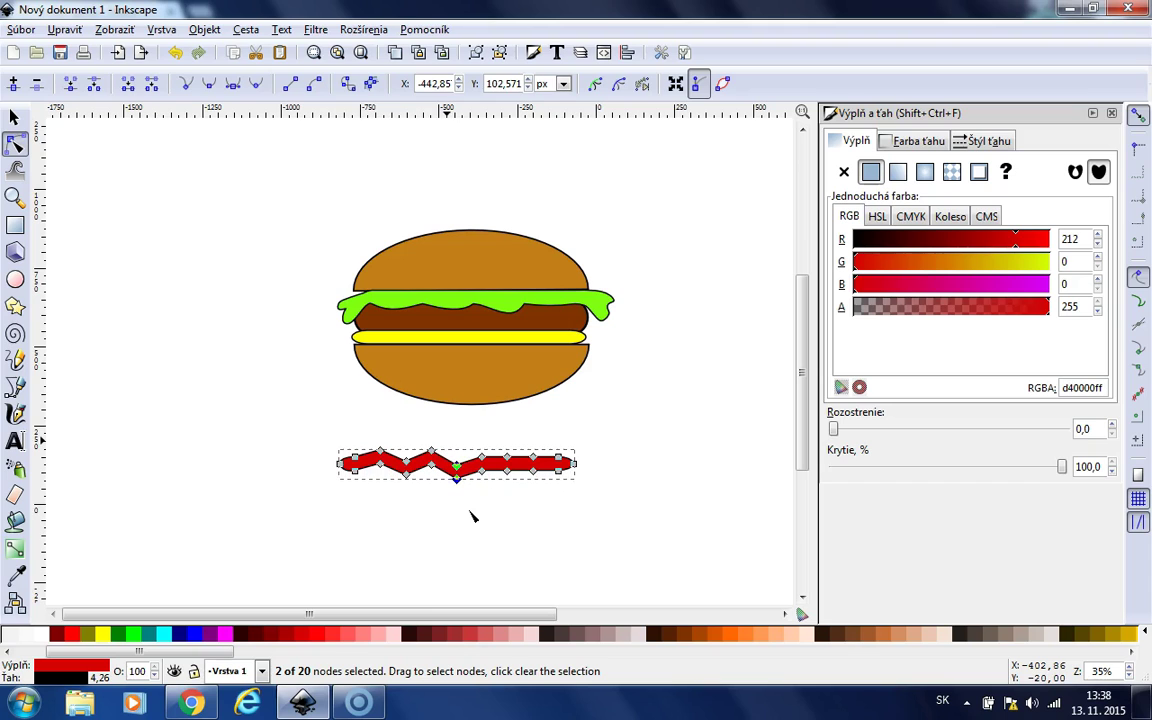
{"action": "left_click", "coordinate": [450, 476]}
{"action": "left_click_drag", "start_coordinate": [468, 443], "coordinate": [493, 491]}
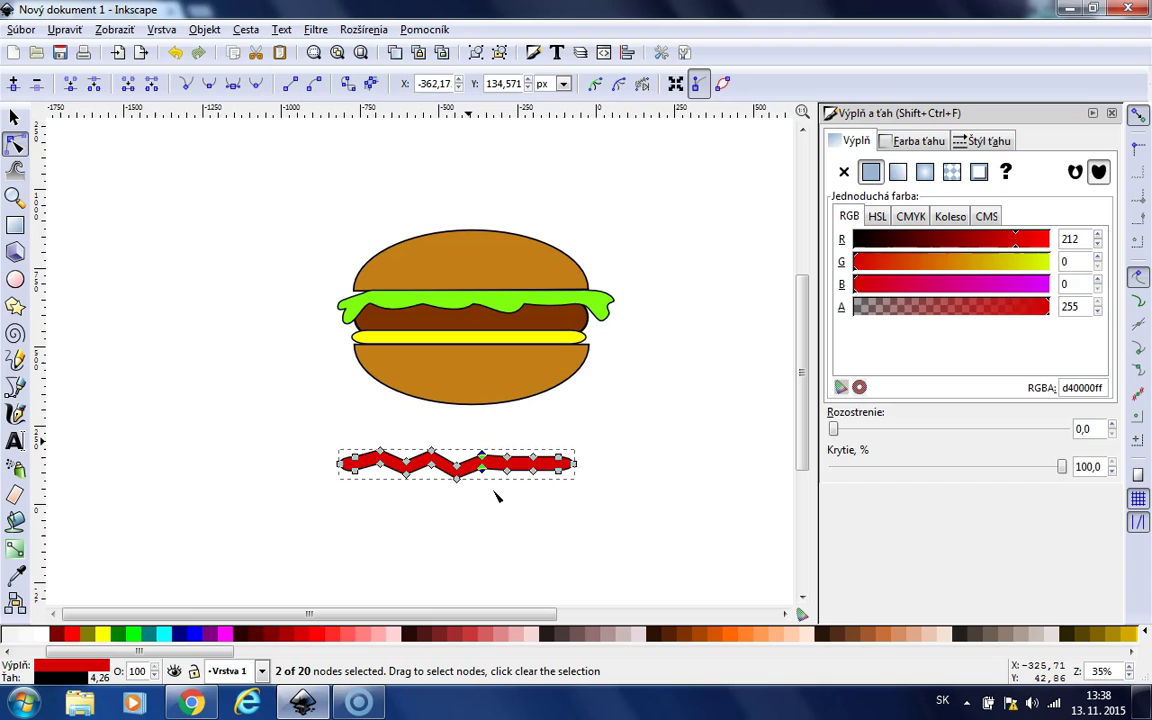
{"action": "left_click", "coordinate": [532, 522]}
{"action": "left_click_drag", "start_coordinate": [495, 440], "coordinate": [515, 497]}
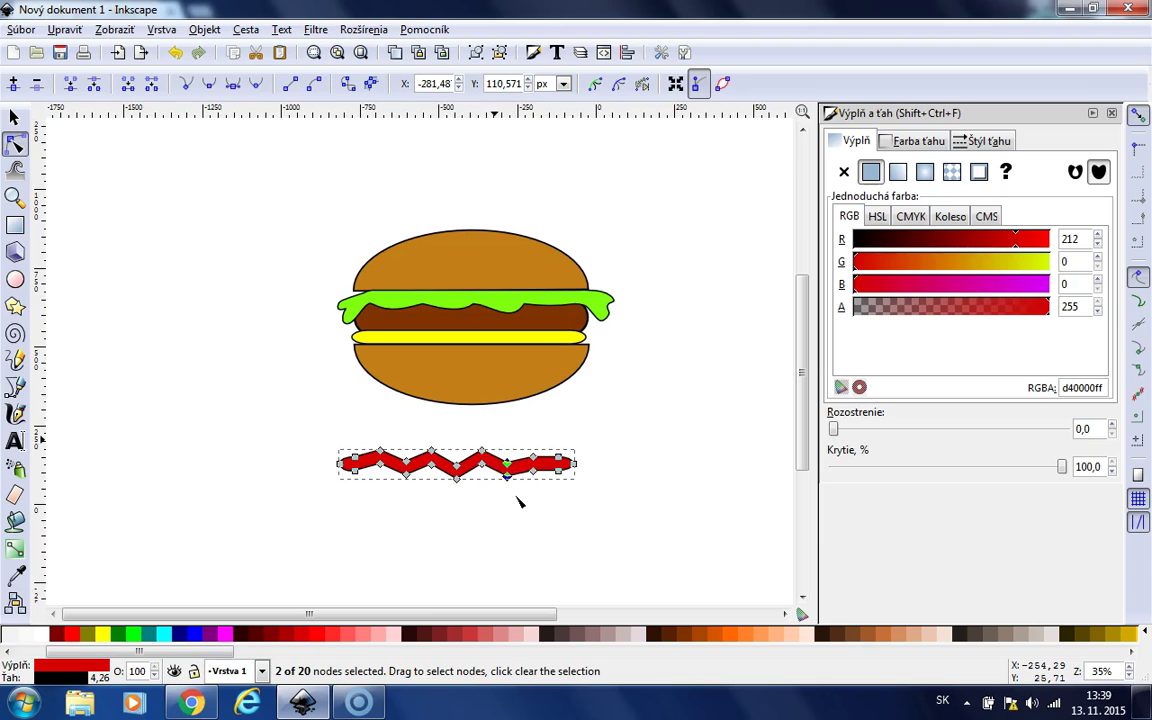
{"action": "left_click", "coordinate": [527, 532]}
{"action": "left_click_drag", "start_coordinate": [509, 437], "coordinate": [551, 493]}
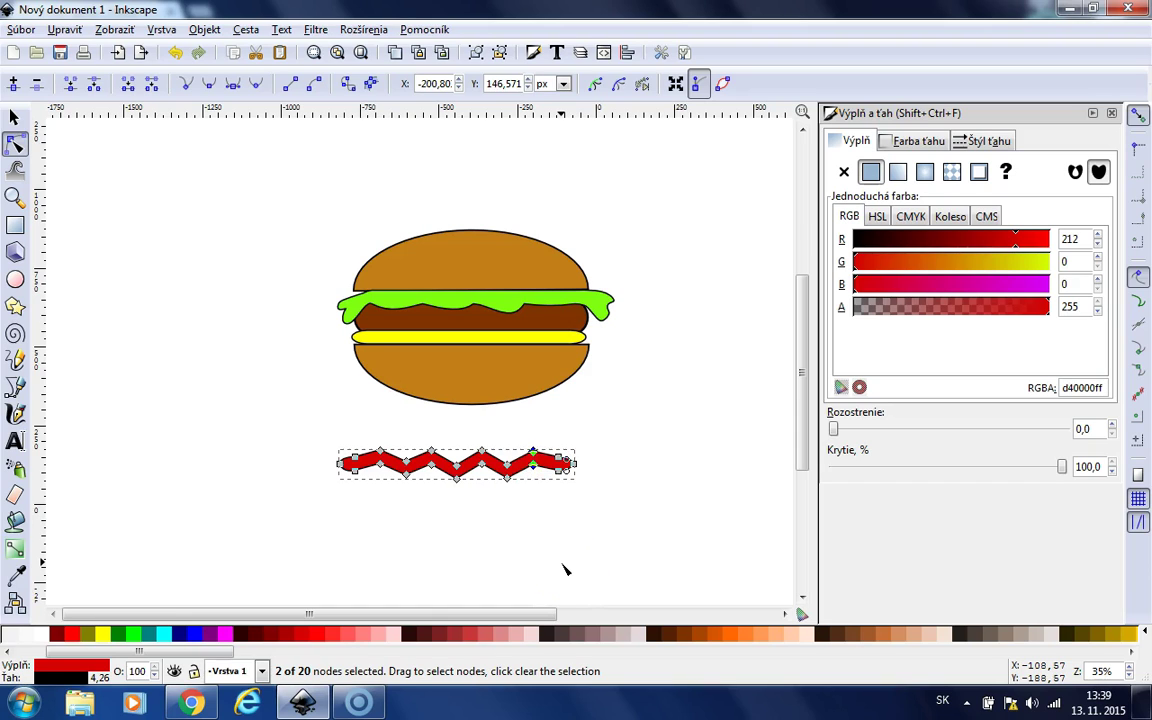
{"action": "left_click", "coordinate": [495, 551]}
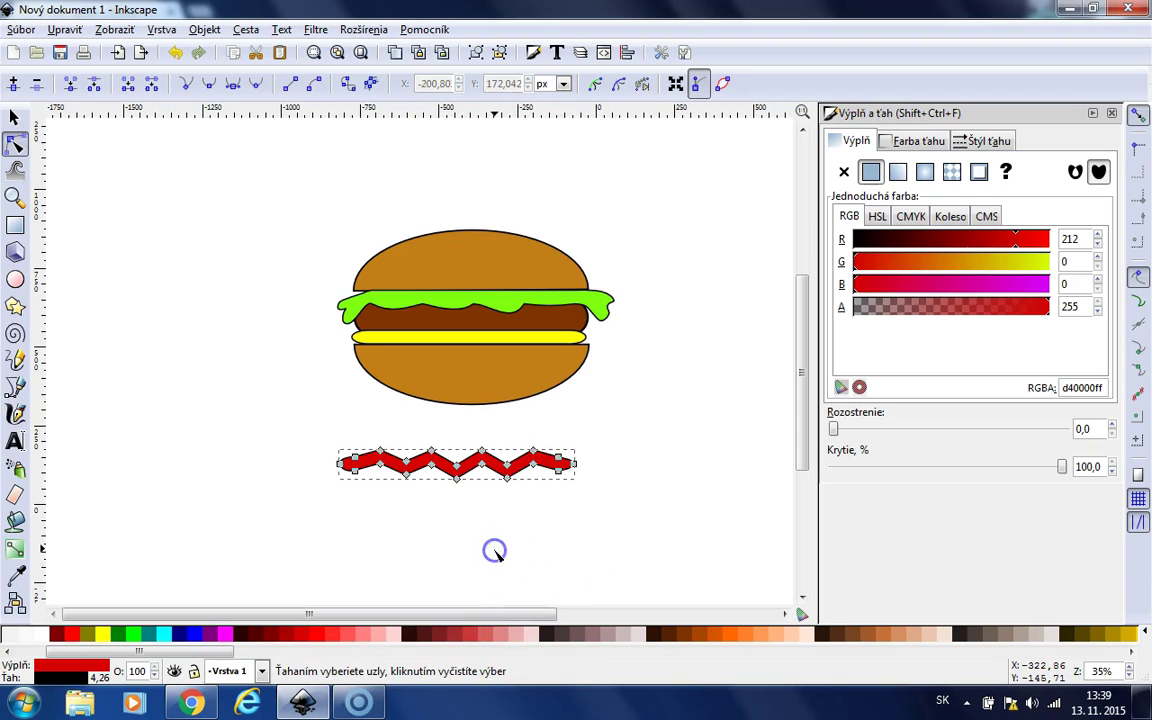
{"action": "left_click", "coordinate": [495, 551]}
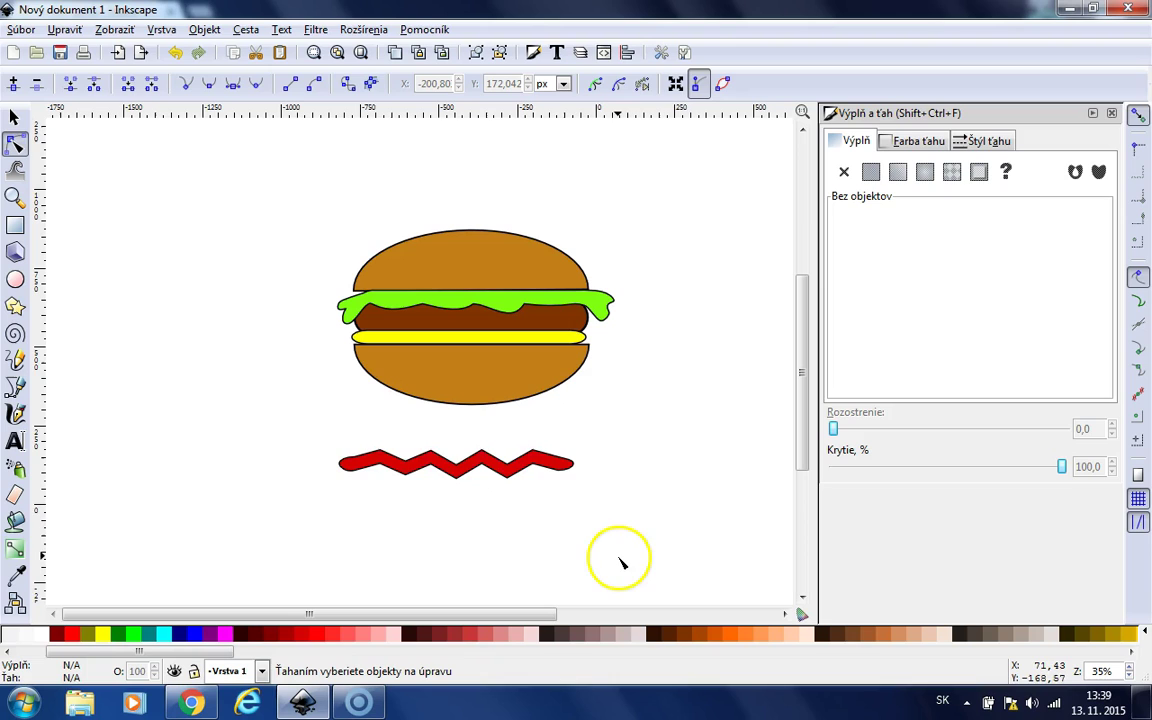
Make the 14 inner nodes of the red zigzag auto-smooth to turn it into a wavy sauce strip, and deselect the path
{"action": "left_click", "coordinate": [448, 472]}
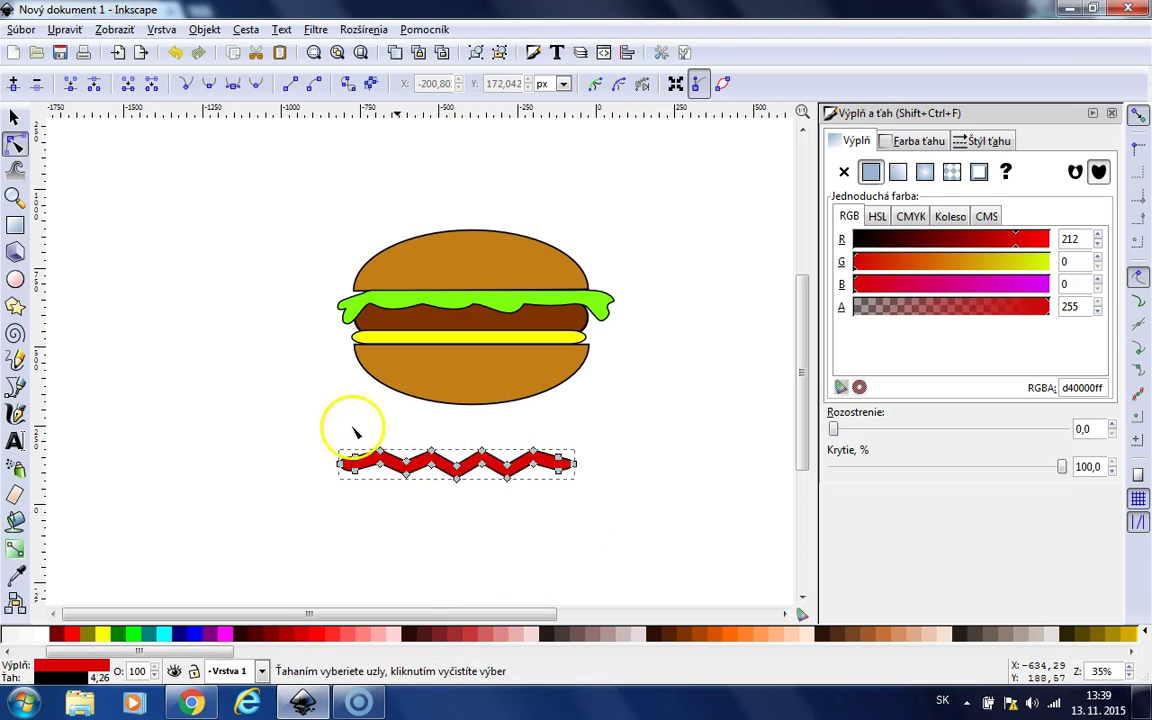
{"action": "left_click_drag", "start_coordinate": [362, 435], "coordinate": [547, 548]}
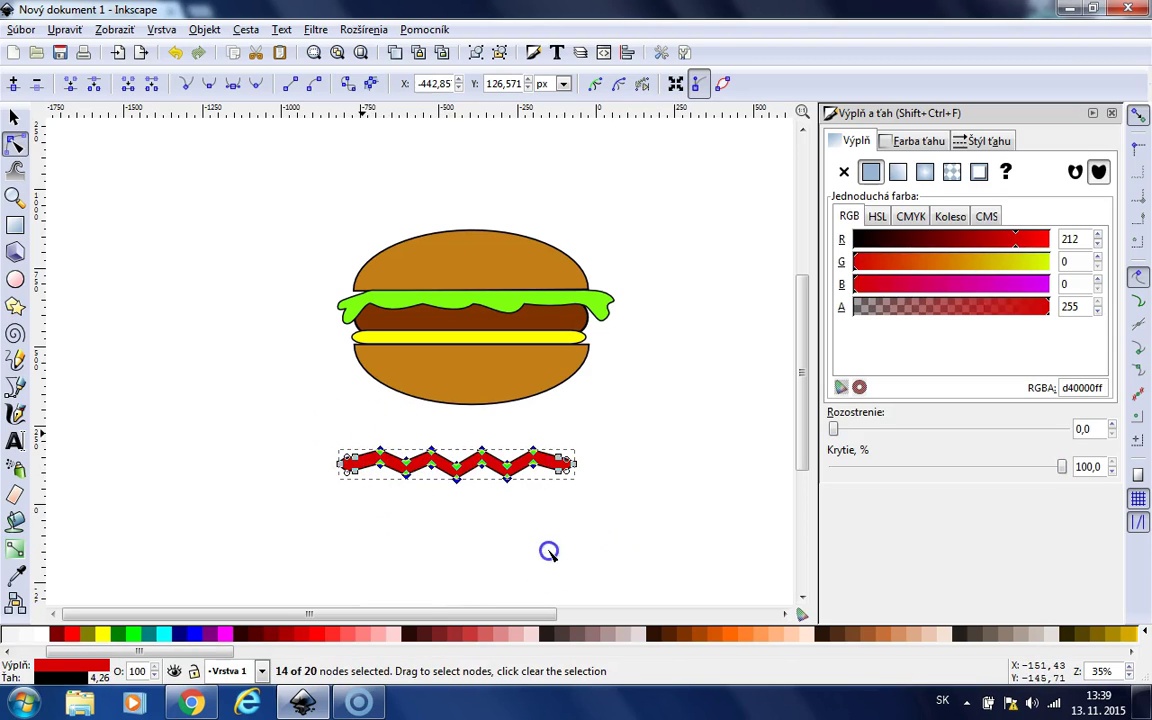
{"action": "left_click", "coordinate": [258, 95]}
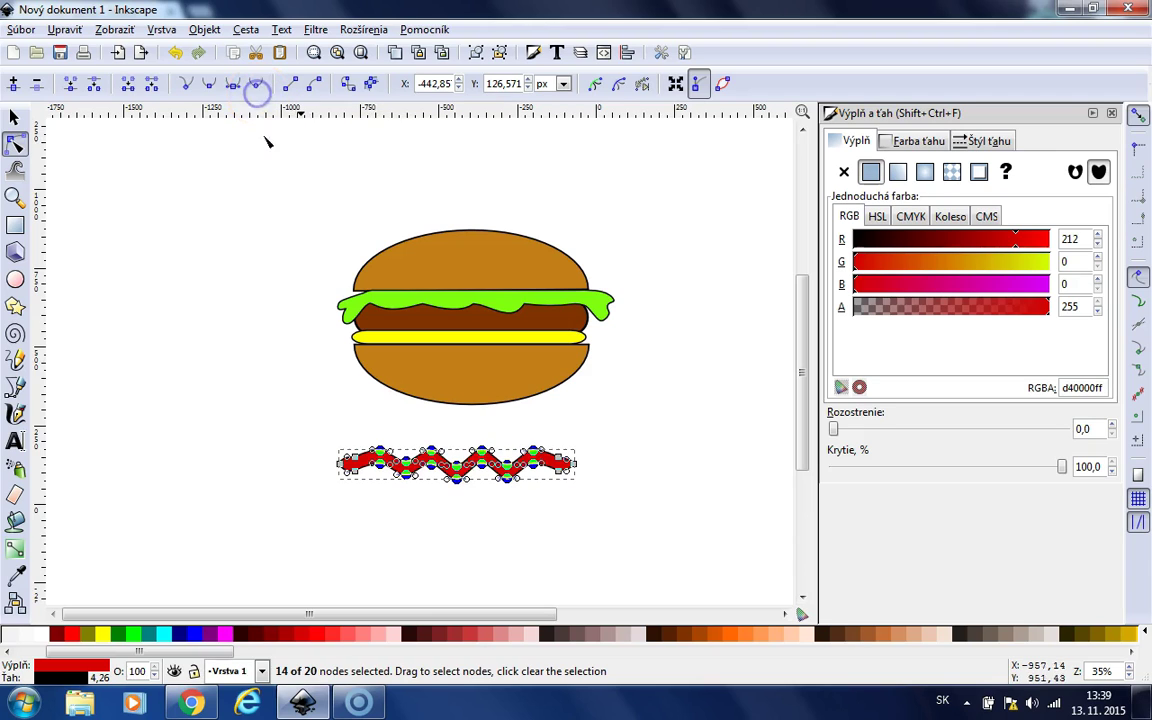
{"action": "left_click", "coordinate": [612, 552]}
{"action": "left_click", "coordinate": [607, 545]}
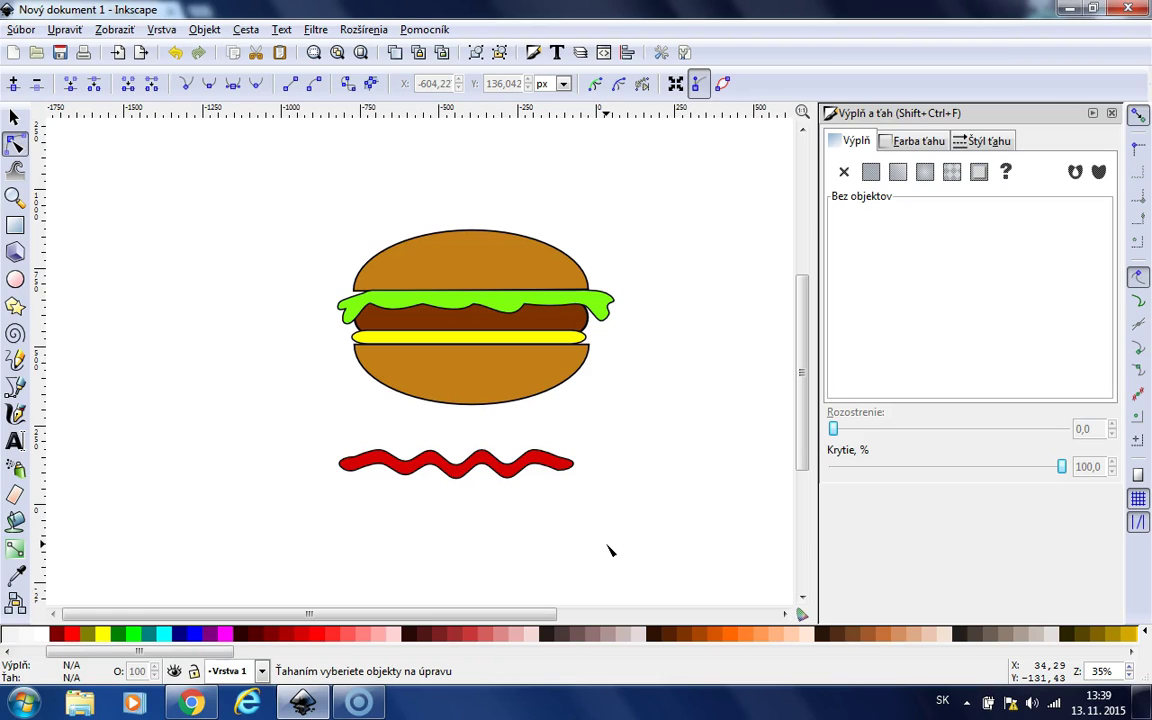
Lower the sauce strip's left end node to Y 116,571 px and its right end node to Y 118,571 px, and deselect the path
{"action": "left_click", "coordinate": [363, 465]}
{"action": "left_click", "coordinate": [340, 463]}
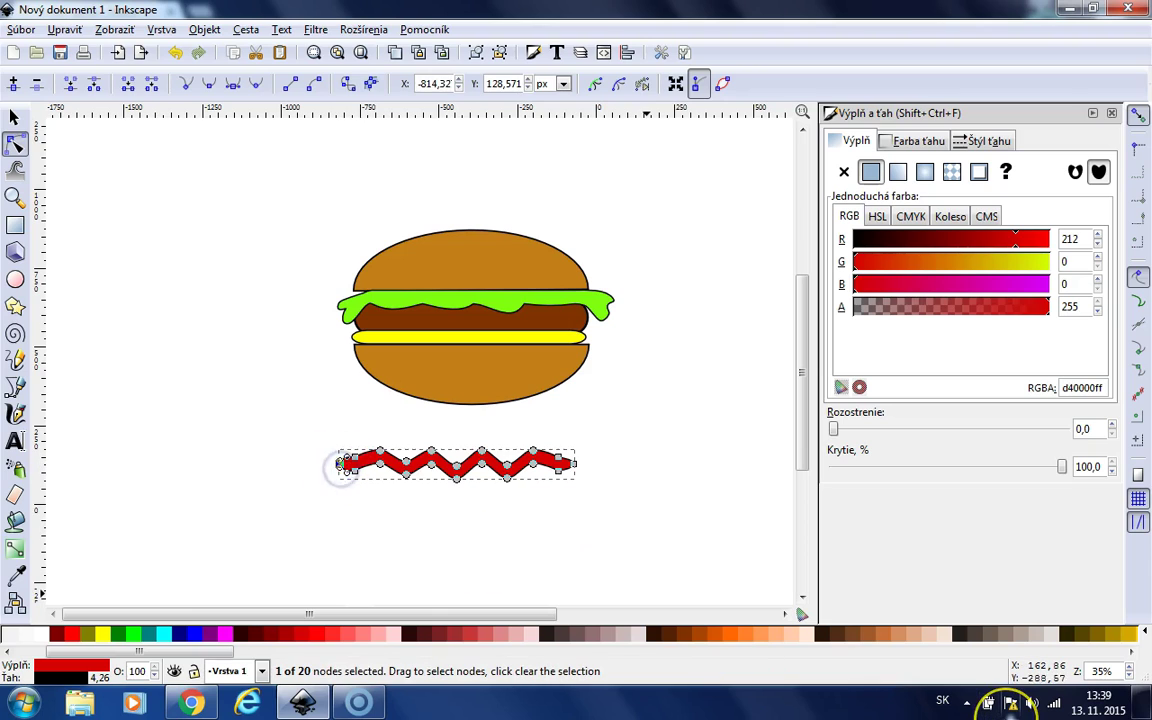
{"action": "key", "text": "Down"}
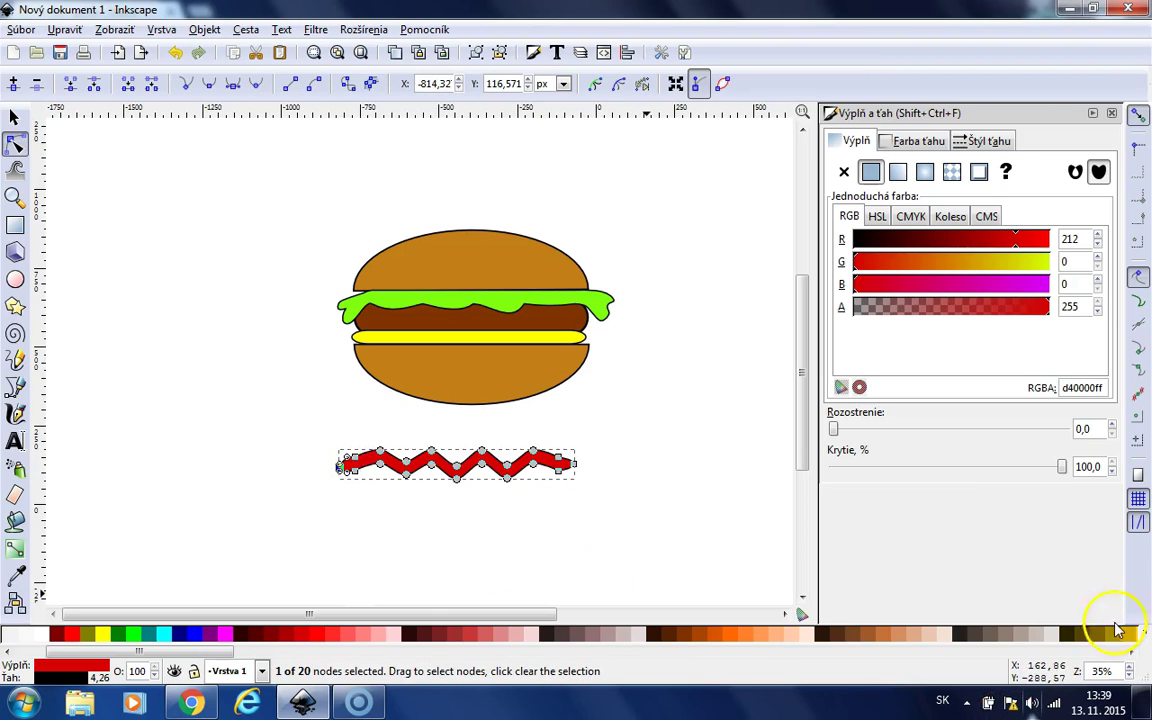
{"action": "left_click", "coordinate": [572, 464]}
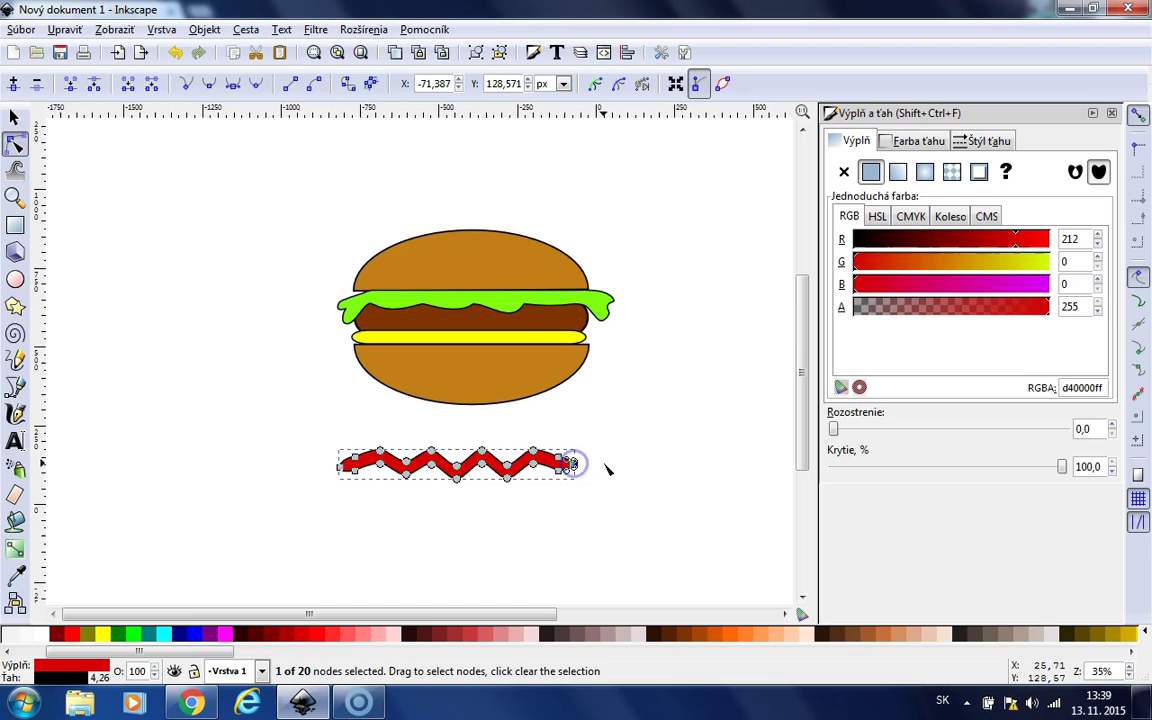
{"action": "left_click", "coordinate": [648, 456]}
{"action": "left_click", "coordinate": [651, 458]}
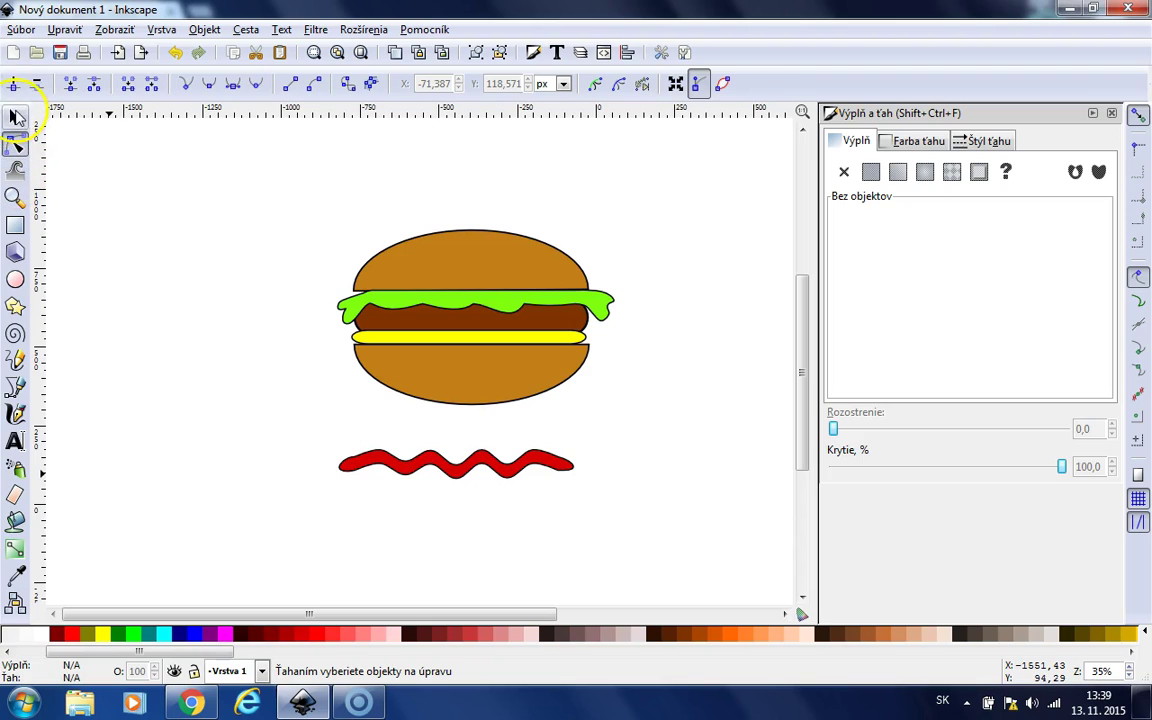
Move the wavy red sauce strip onto the burger between the patty and the cheese, and deselect it
{"action": "left_click", "coordinate": [17, 117]}
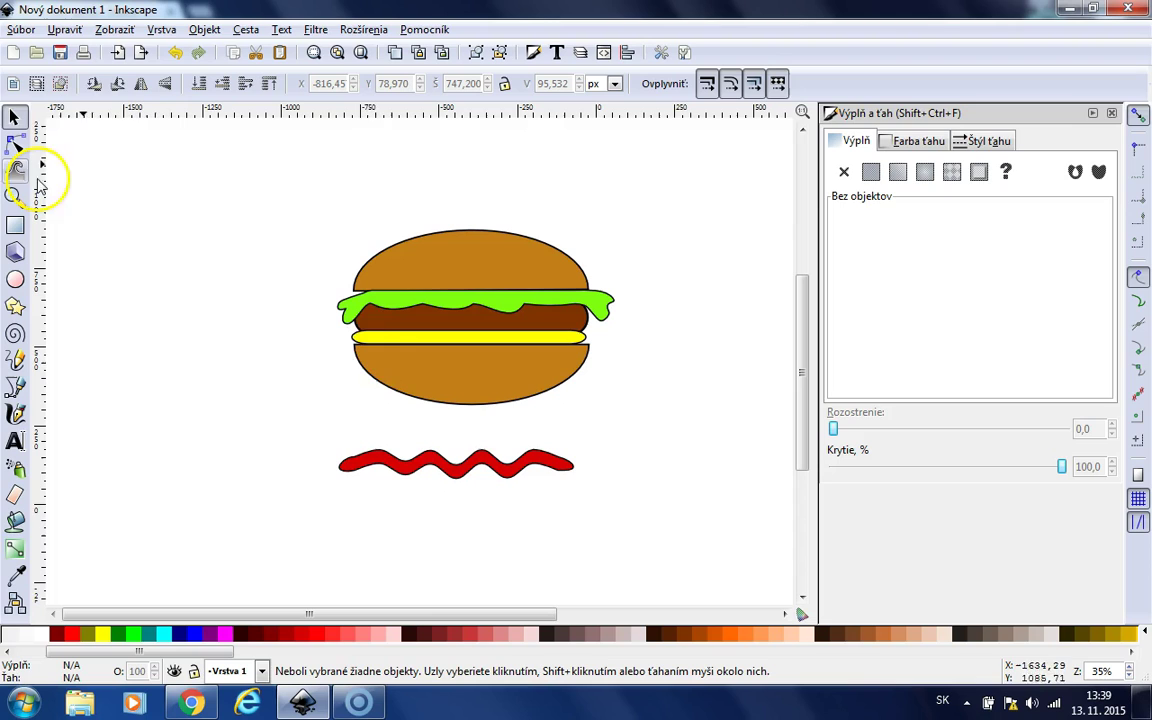
{"action": "left_click", "coordinate": [468, 478]}
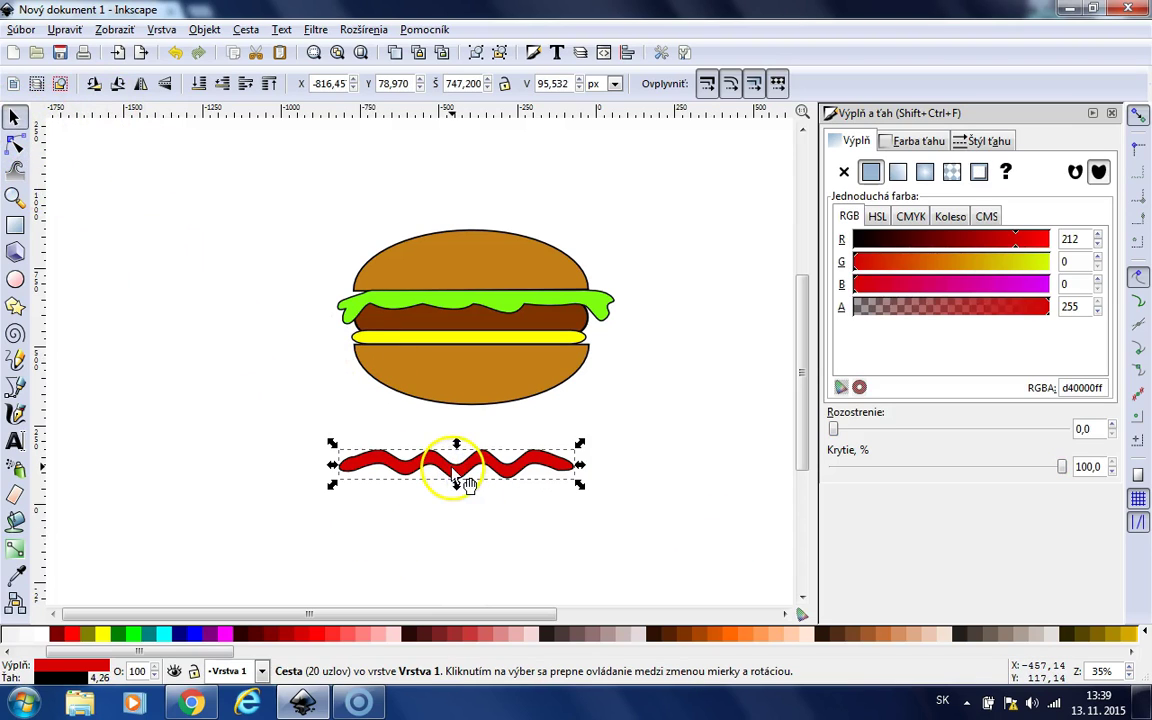
{"action": "left_click_drag", "start_coordinate": [453, 470], "coordinate": [476, 342]}
{"action": "left_click", "coordinate": [567, 509]}
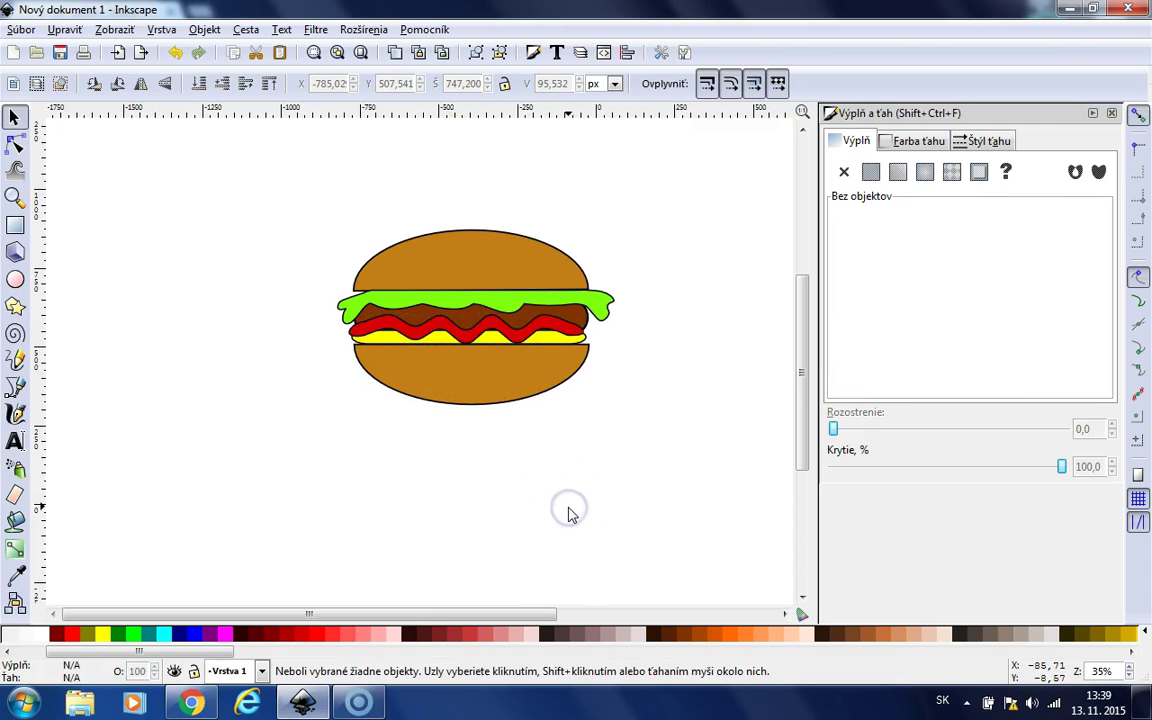
Draw a yellow upright ellipse about 167 × 281 px beside the burger and make it a whole ellipse instead of a segment
{"action": "left_click", "coordinate": [15, 278]}
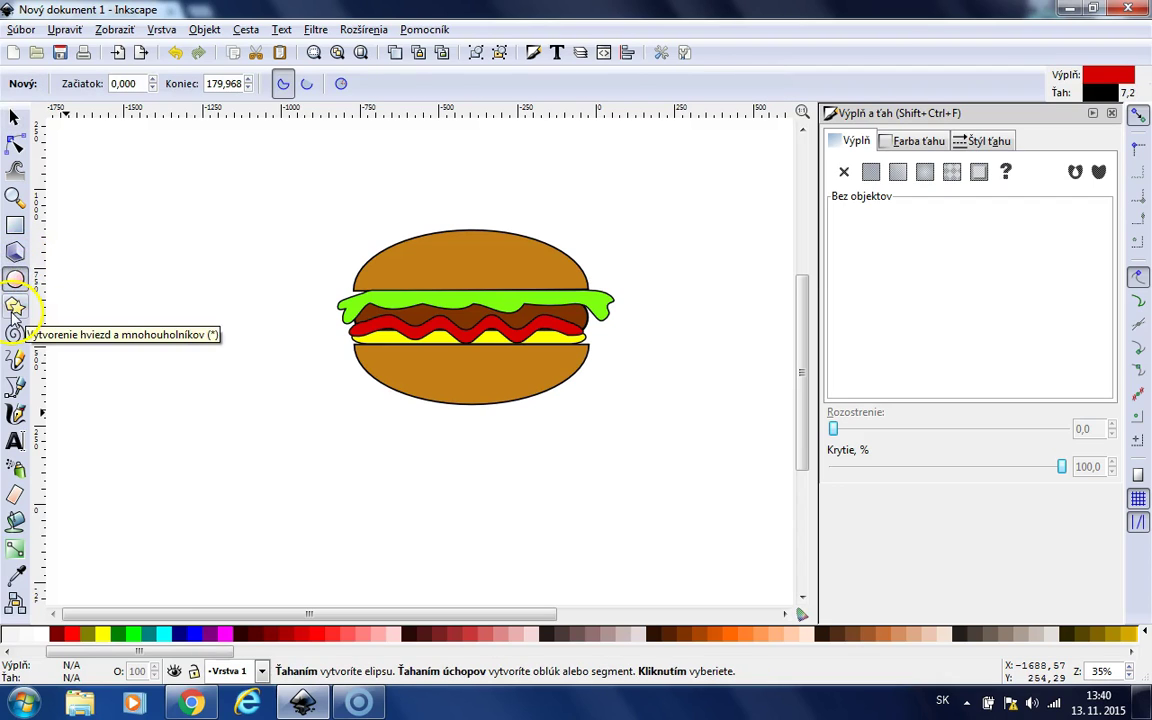
{"action": "left_click", "coordinate": [103, 633]}
{"action": "left_click_drag", "start_coordinate": [139, 302], "coordinate": [193, 386]}
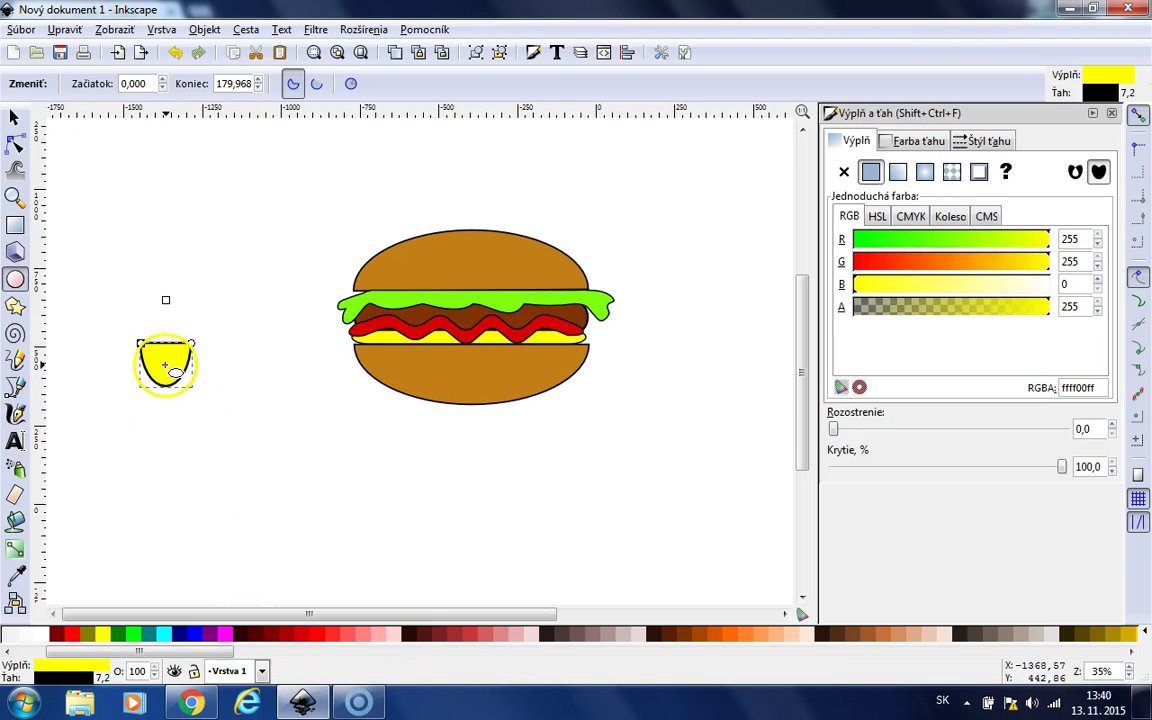
{"action": "left_click", "coordinate": [351, 86]}
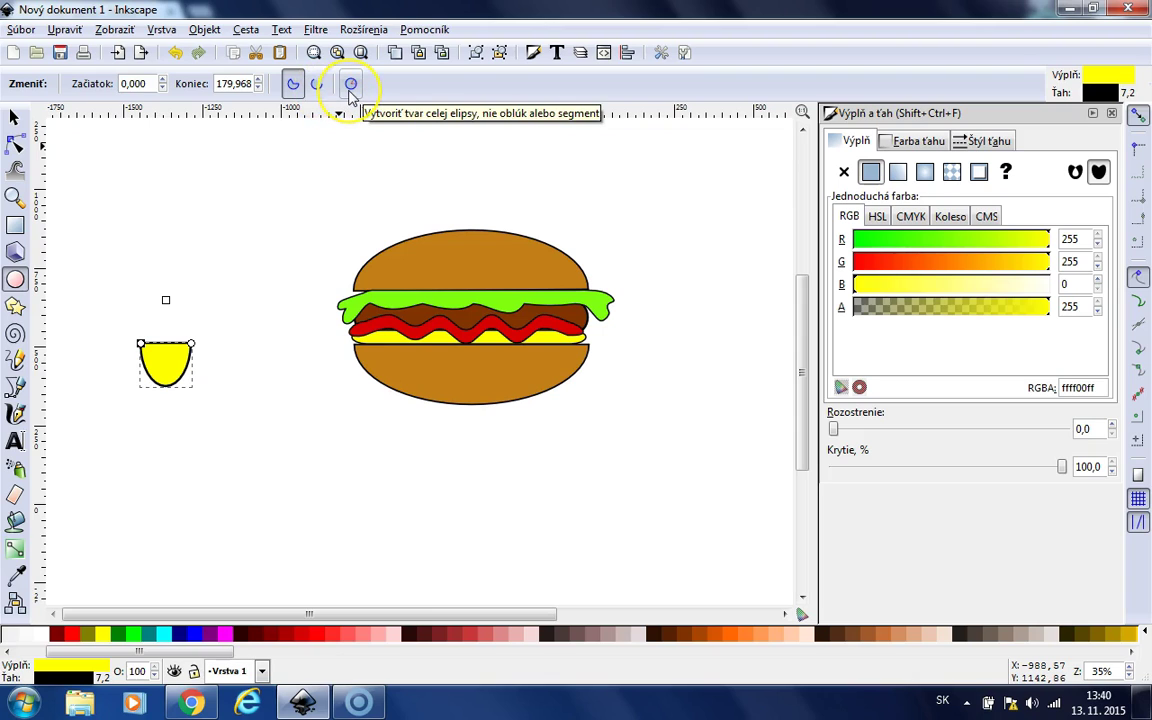
{"action": "left_click", "coordinate": [351, 85]}
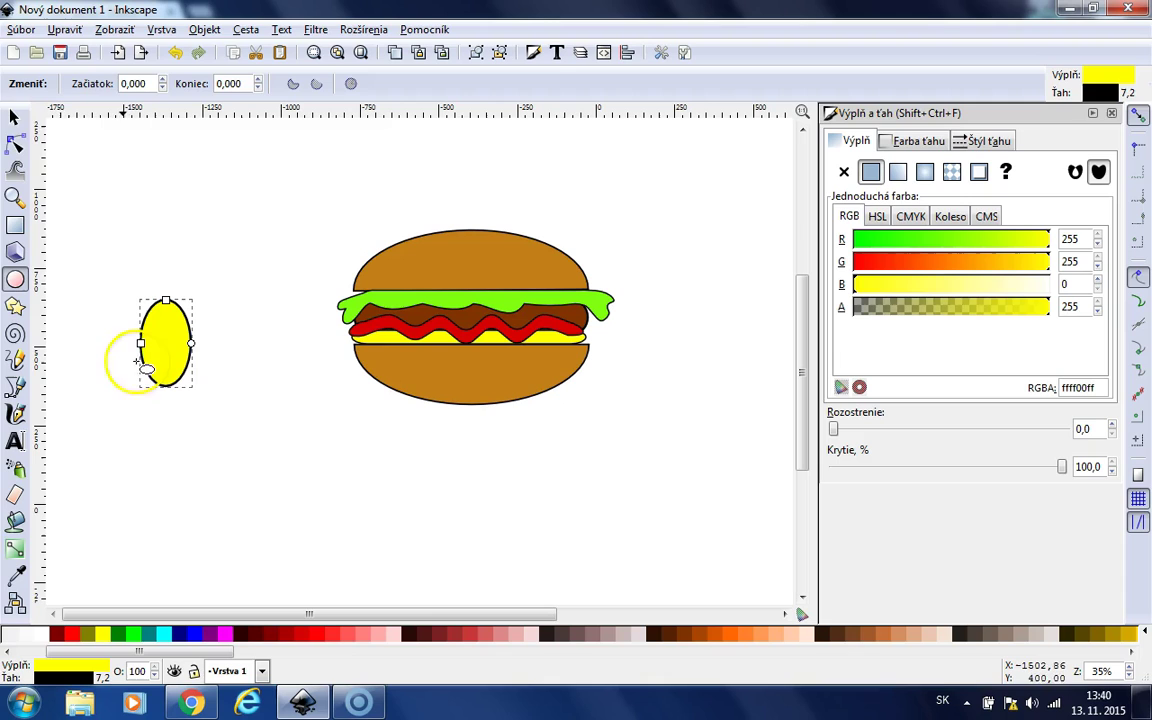
Convert the yellow ellipse to a path
{"action": "left_click", "coordinate": [18, 143]}
{"action": "left_click", "coordinate": [255, 494]}
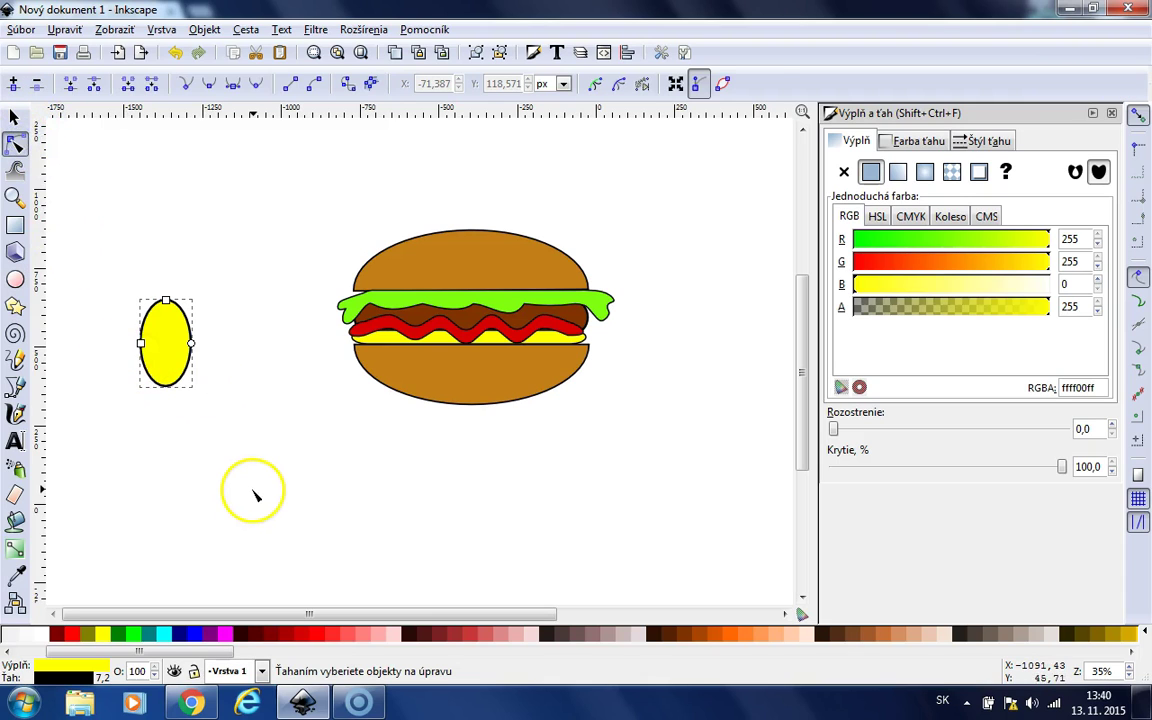
{"action": "left_click", "coordinate": [14, 117]}
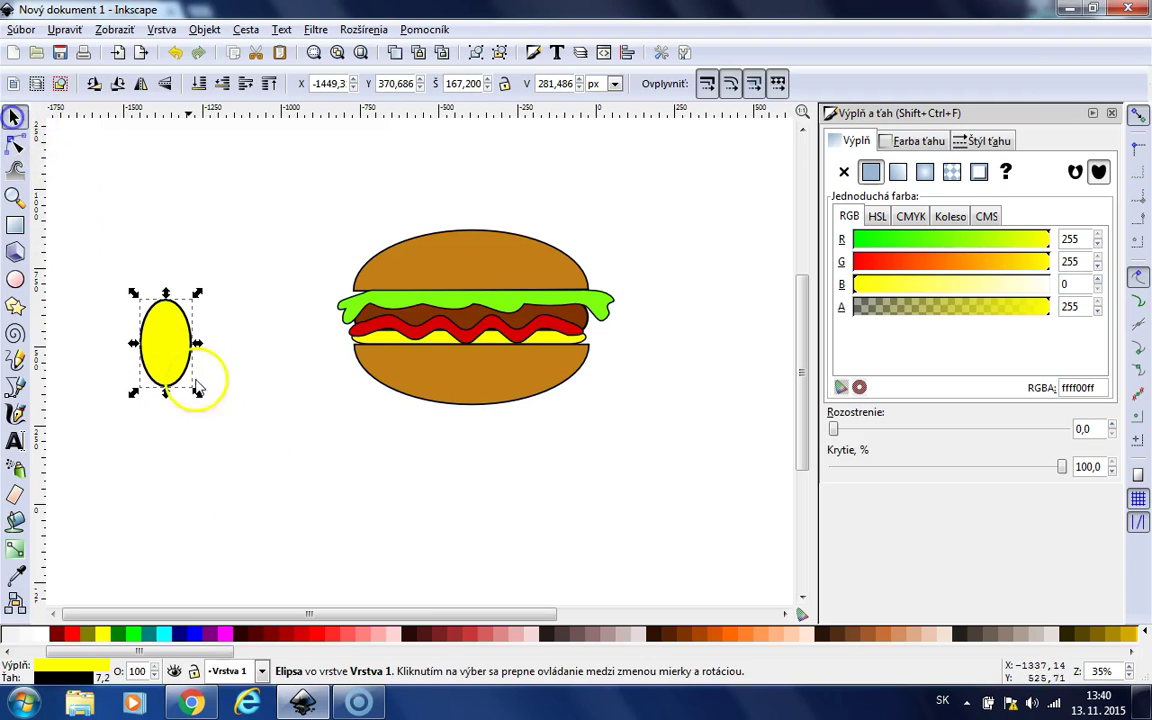
{"action": "left_click", "coordinate": [246, 30]}
{"action": "left_click", "coordinate": [263, 53]}
Insert a new node in the middle of each segment of the yellow path, and clear the node selection
{"action": "left_click", "coordinate": [15, 146]}
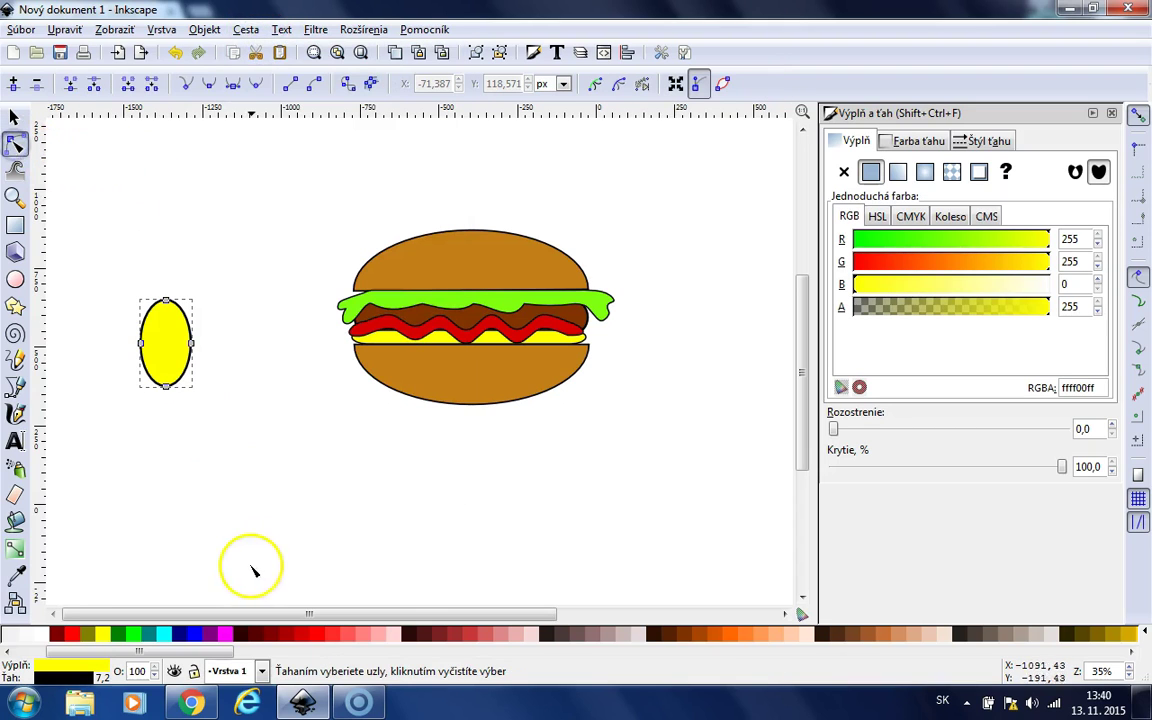
{"action": "left_click_drag", "start_coordinate": [97, 268], "coordinate": [231, 487]}
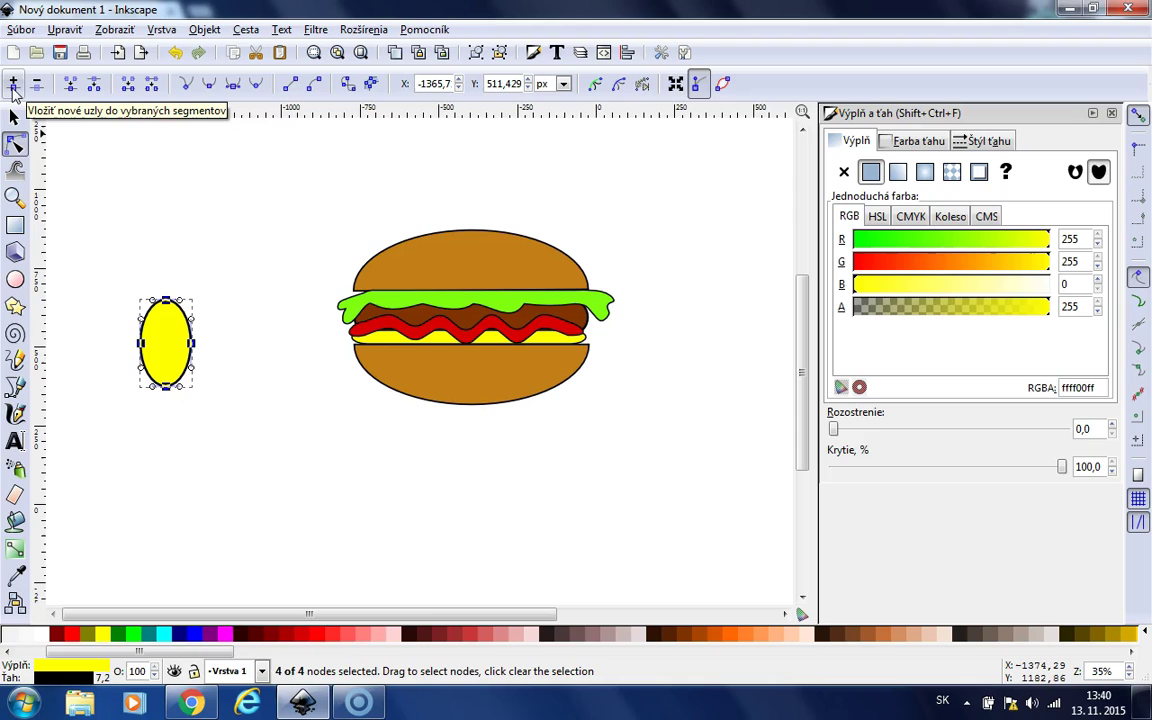
{"action": "left_click", "coordinate": [14, 85]}
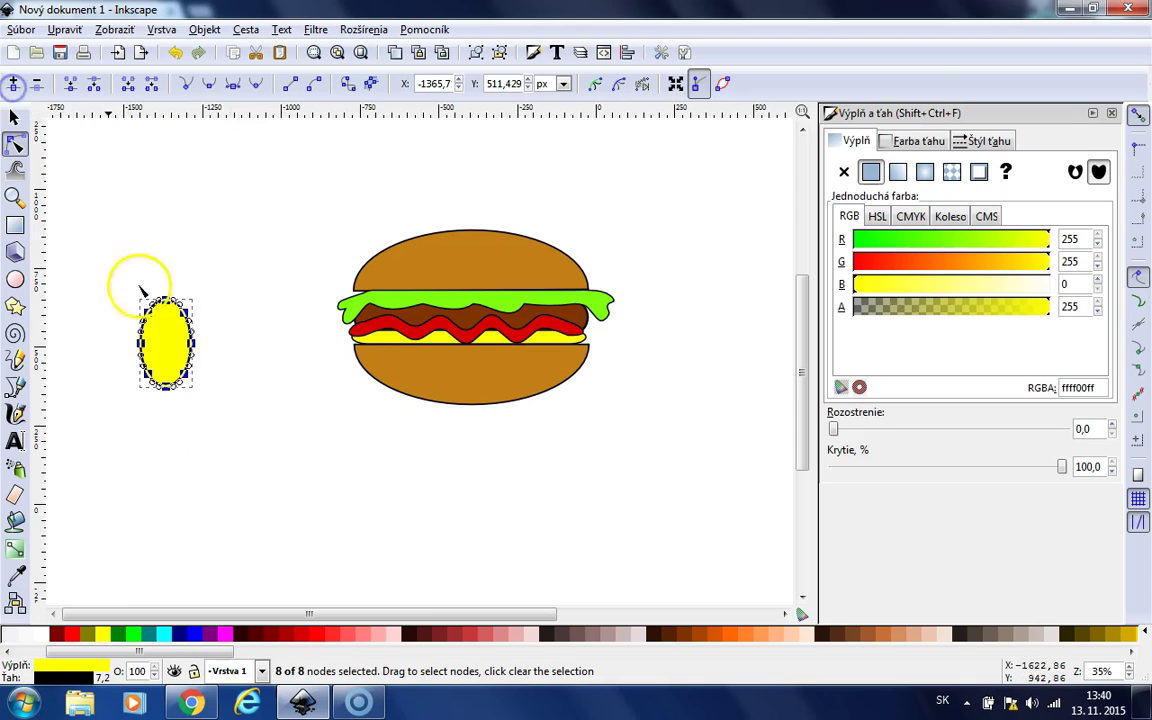
{"action": "left_click", "coordinate": [264, 513]}
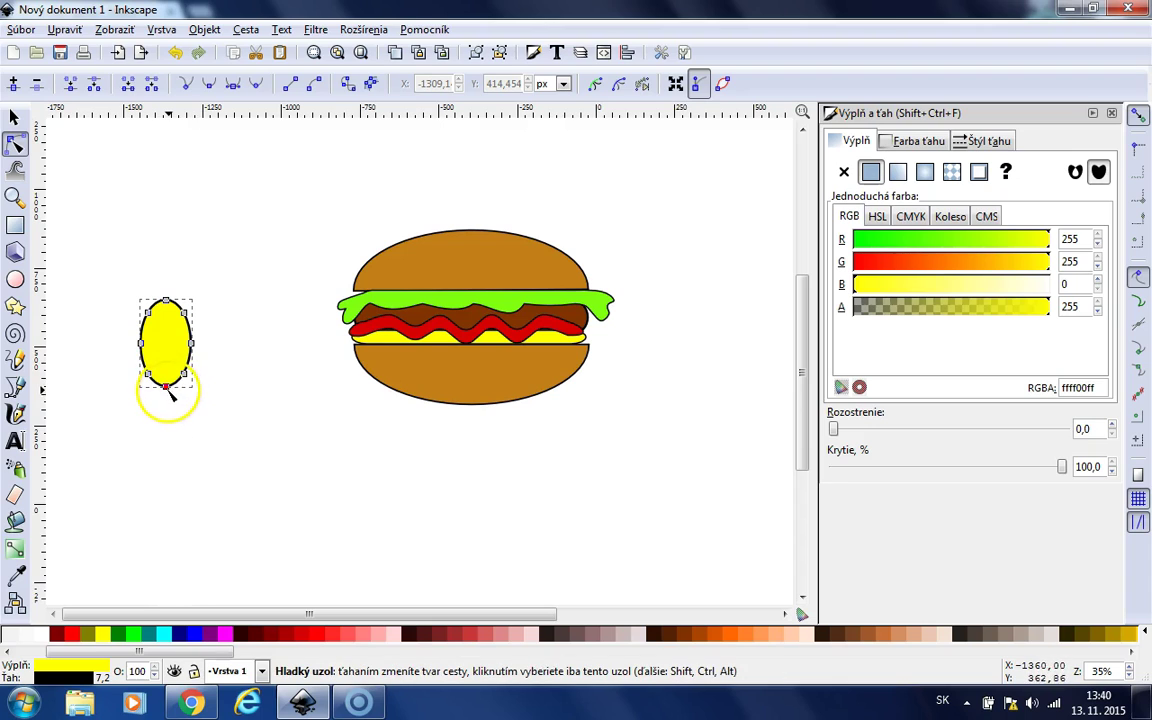
Pull the yellow path's lowest node down to Y 302,857 px and make it a corner node to form a pointed teardrop
{"action": "left_click_drag", "start_coordinate": [167, 388], "coordinate": [170, 405]}
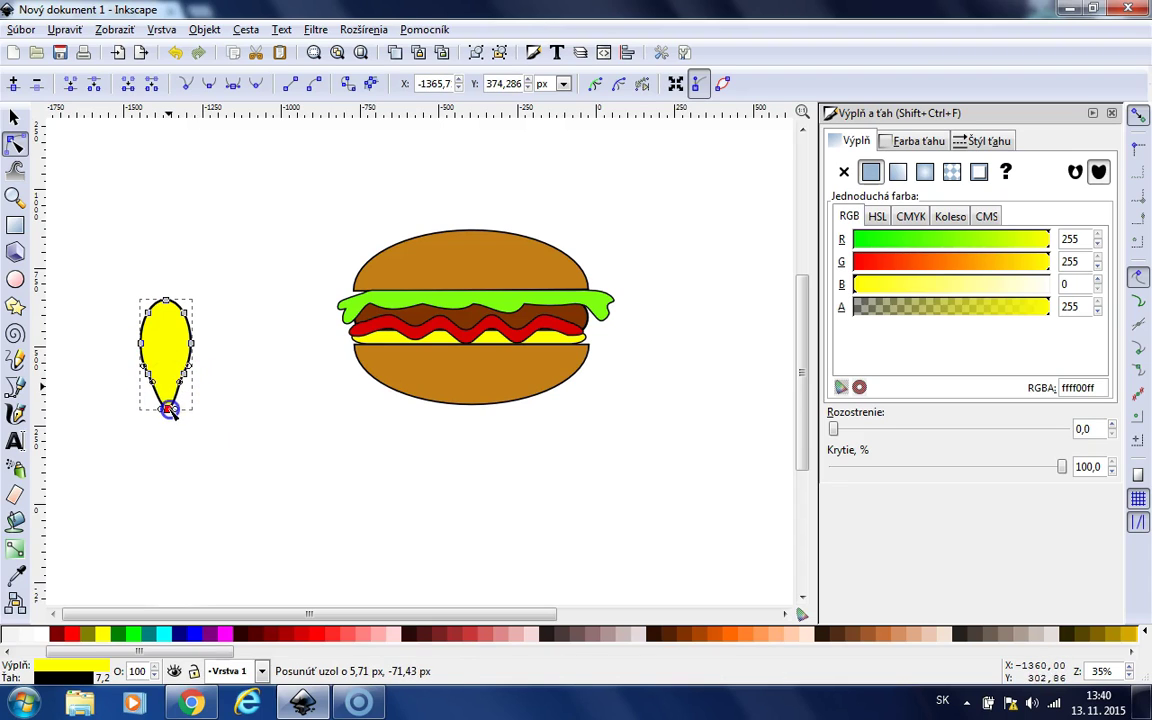
{"action": "left_click", "coordinate": [260, 480]}
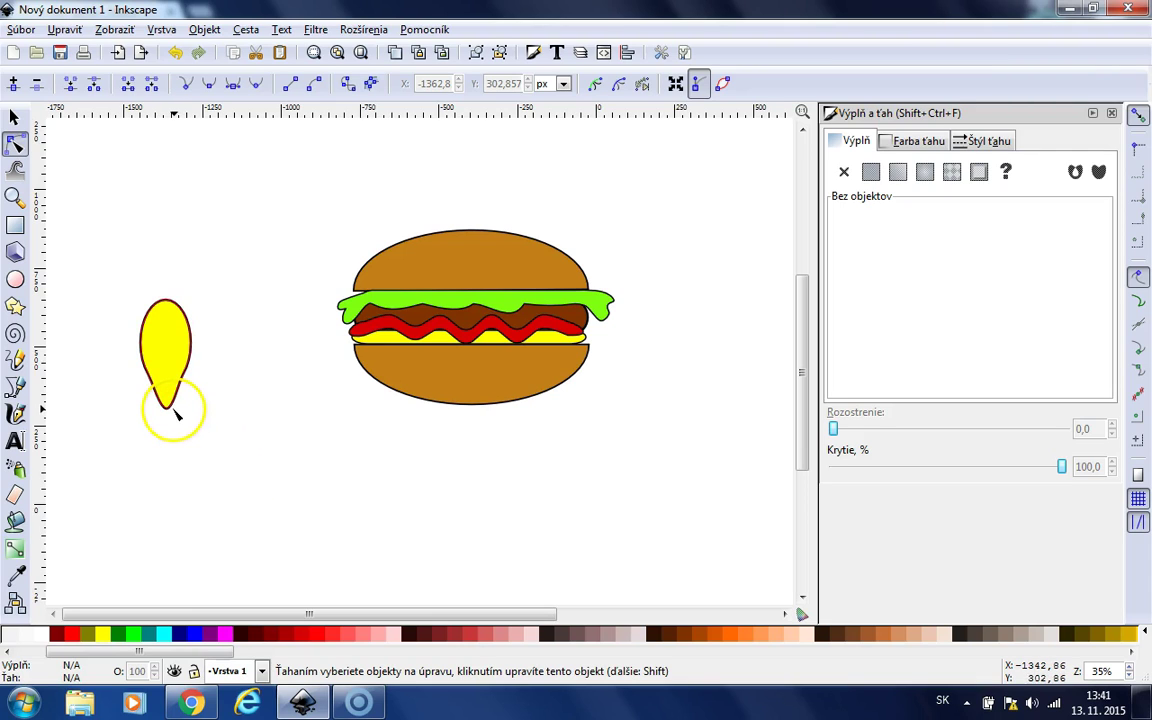
{"action": "left_click", "coordinate": [174, 350]}
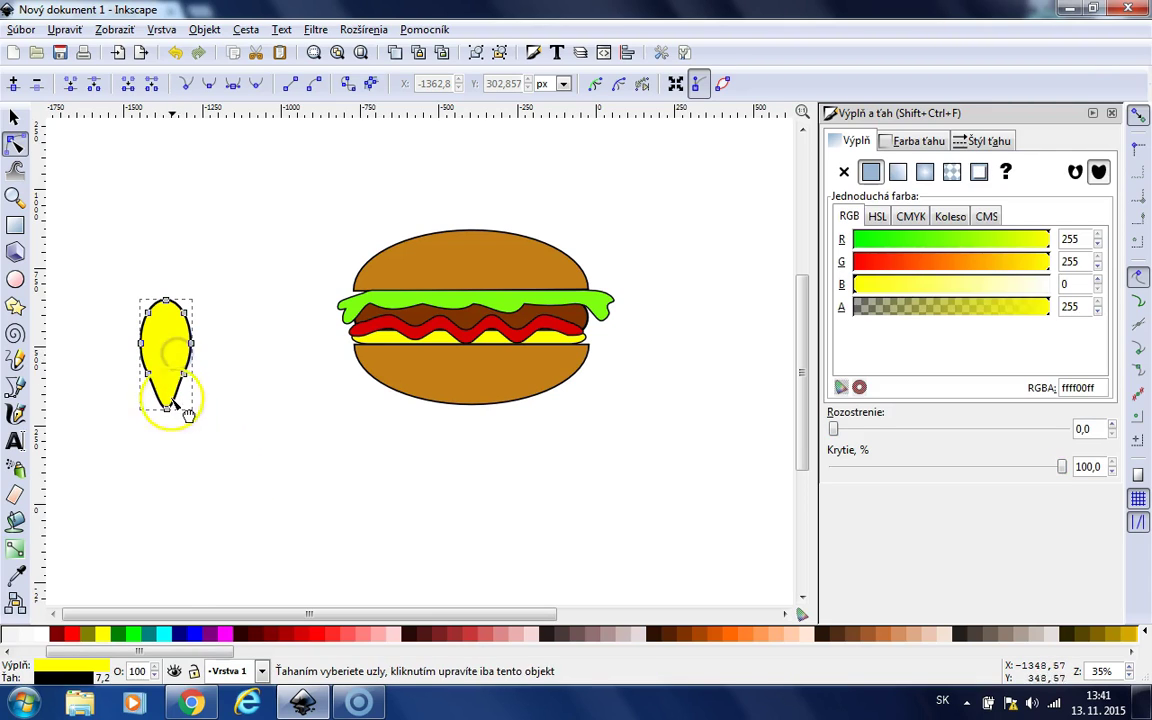
{"action": "left_click", "coordinate": [166, 409]}
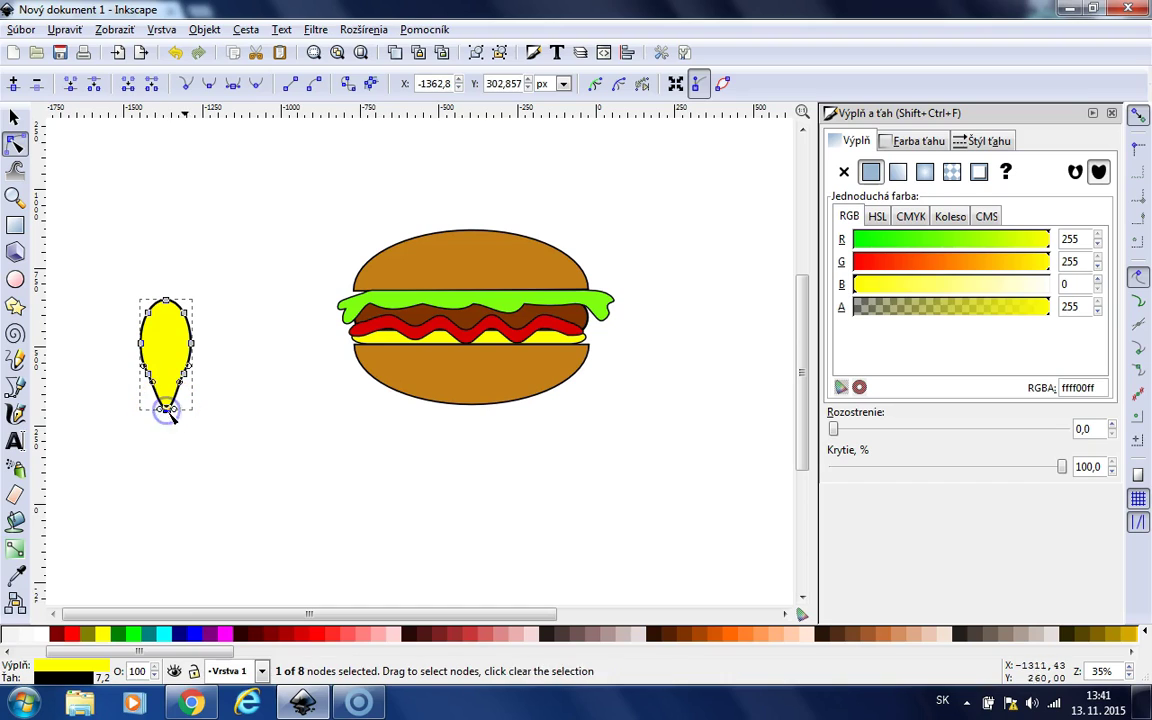
{"action": "left_click", "coordinate": [186, 84]}
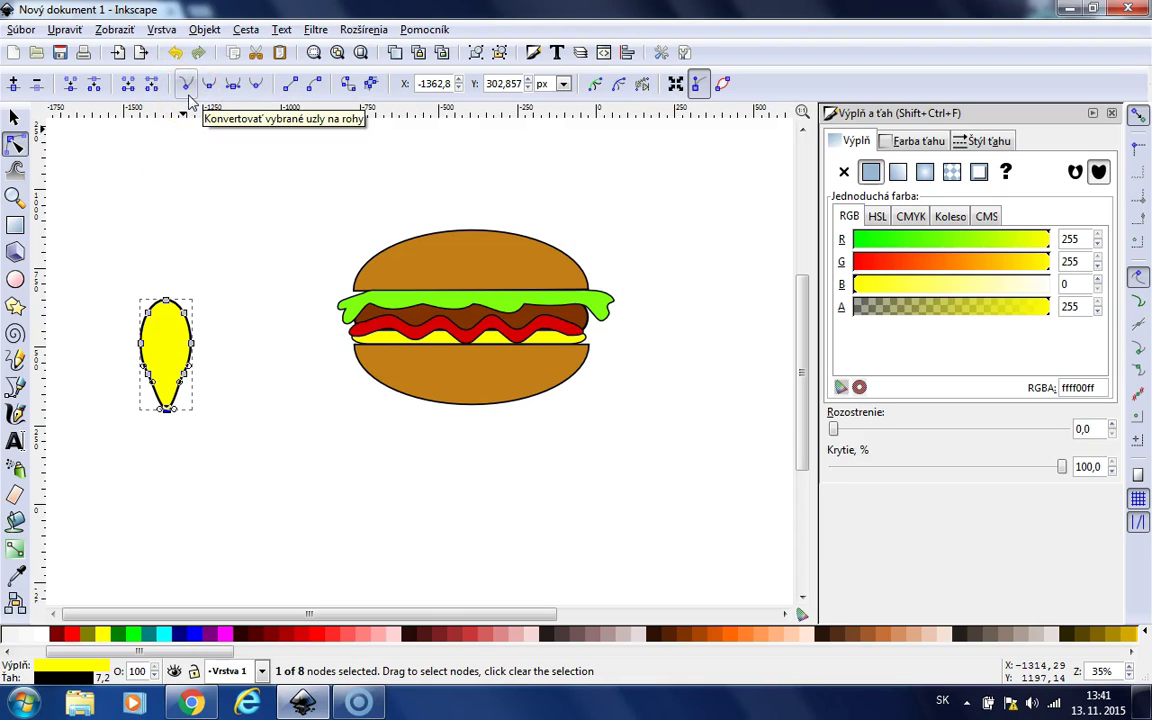
{"action": "left_click", "coordinate": [188, 94]}
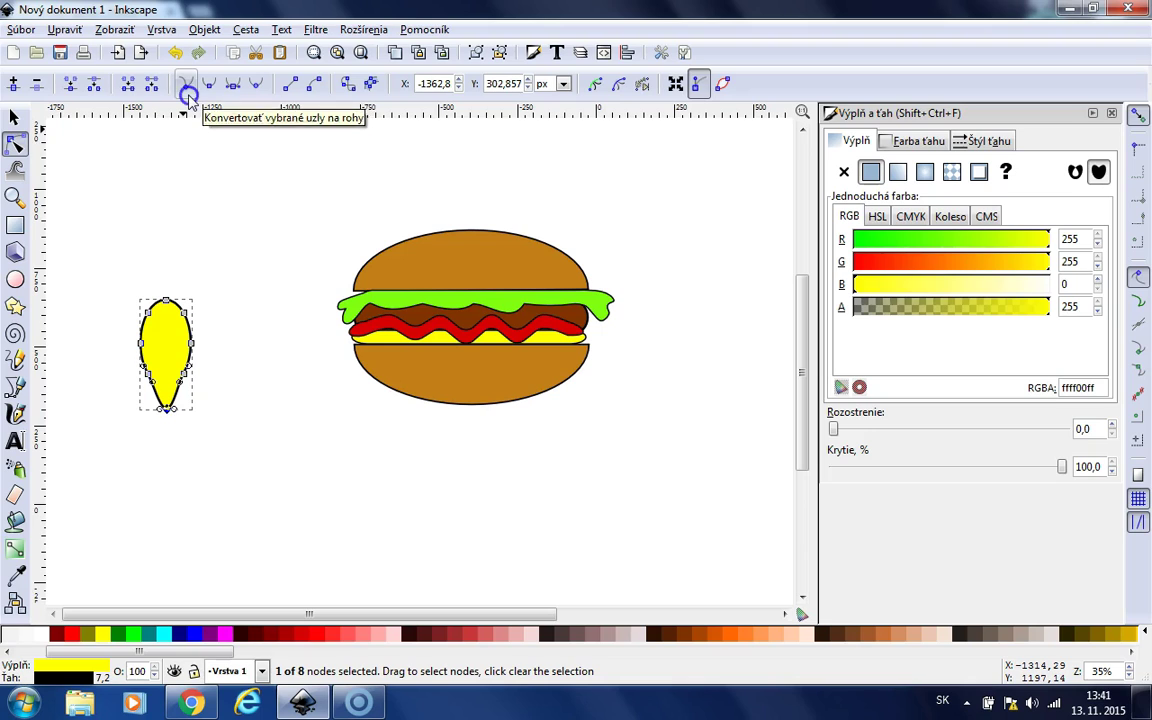
{"action": "left_click", "coordinate": [244, 406]}
{"action": "left_click", "coordinate": [250, 419]}
{"action": "left_click", "coordinate": [228, 592]}
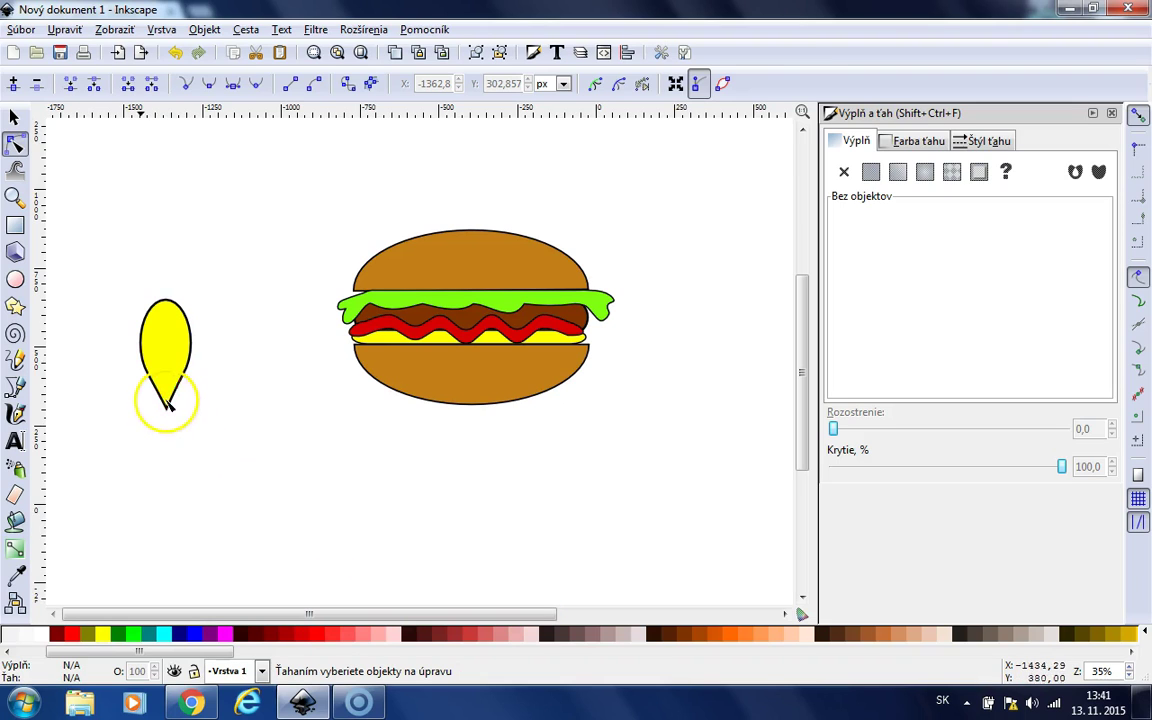
Lighten the teardrop's fill to ffff51ff by raising its blue value to 81
{"action": "left_click", "coordinate": [15, 115]}
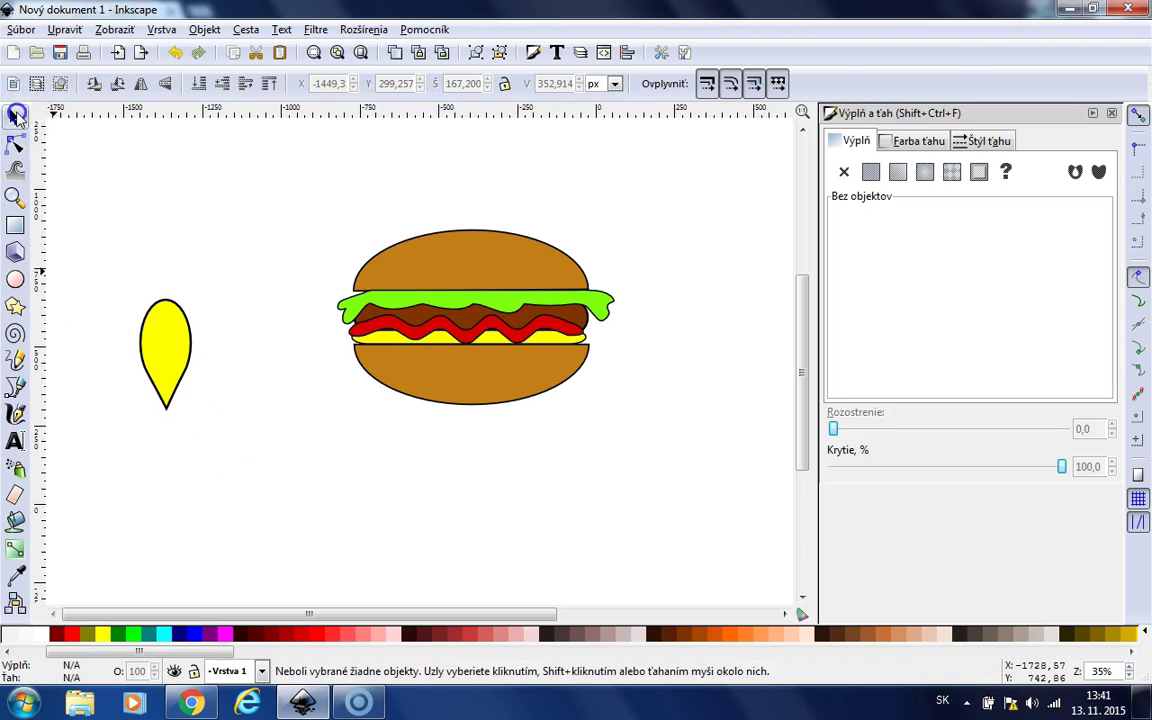
{"action": "left_click", "coordinate": [170, 368]}
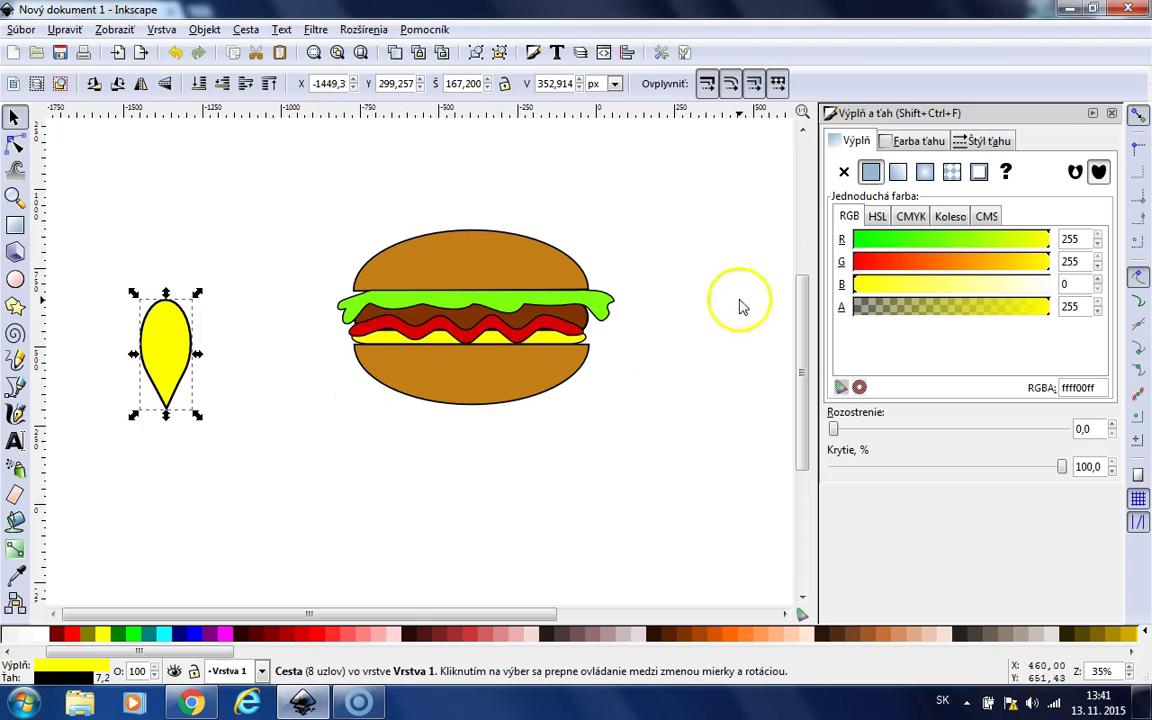
{"action": "left_click", "coordinate": [877, 289]}
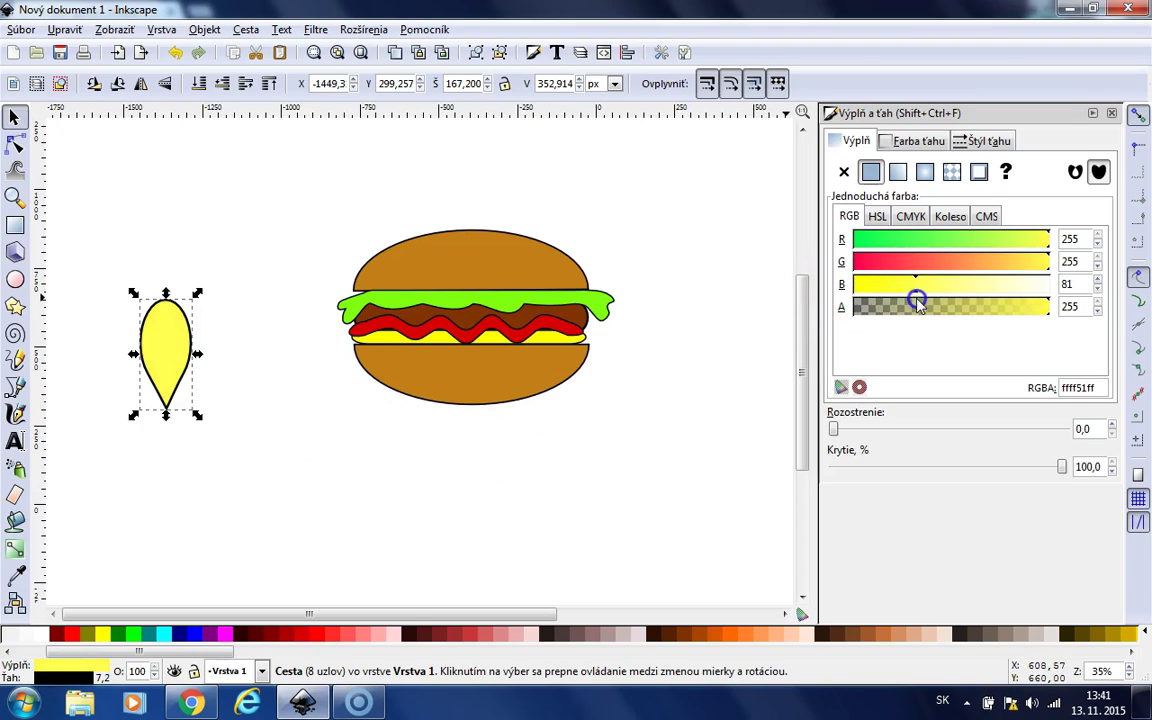
{"action": "left_click_drag", "start_coordinate": [918, 305], "coordinate": [1064, 312]}
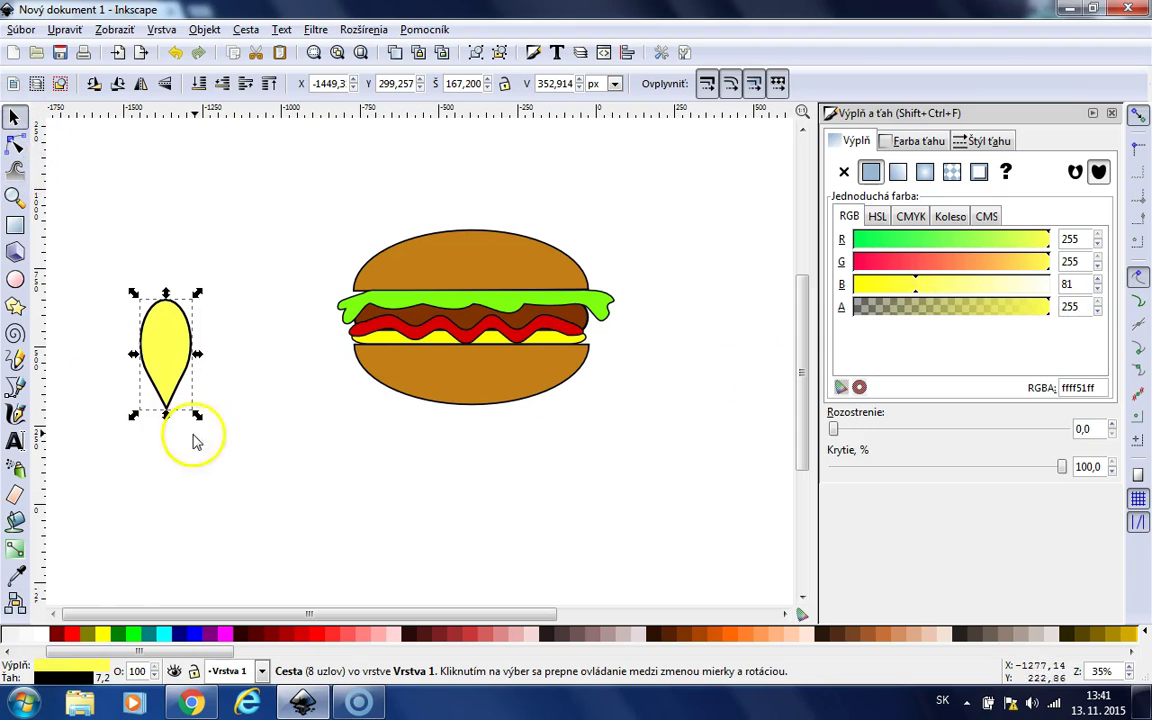
Duplicate the yellow teardrop and place the copy over the original, offset slightly to its left
{"action": "left_click", "coordinate": [195, 356]}
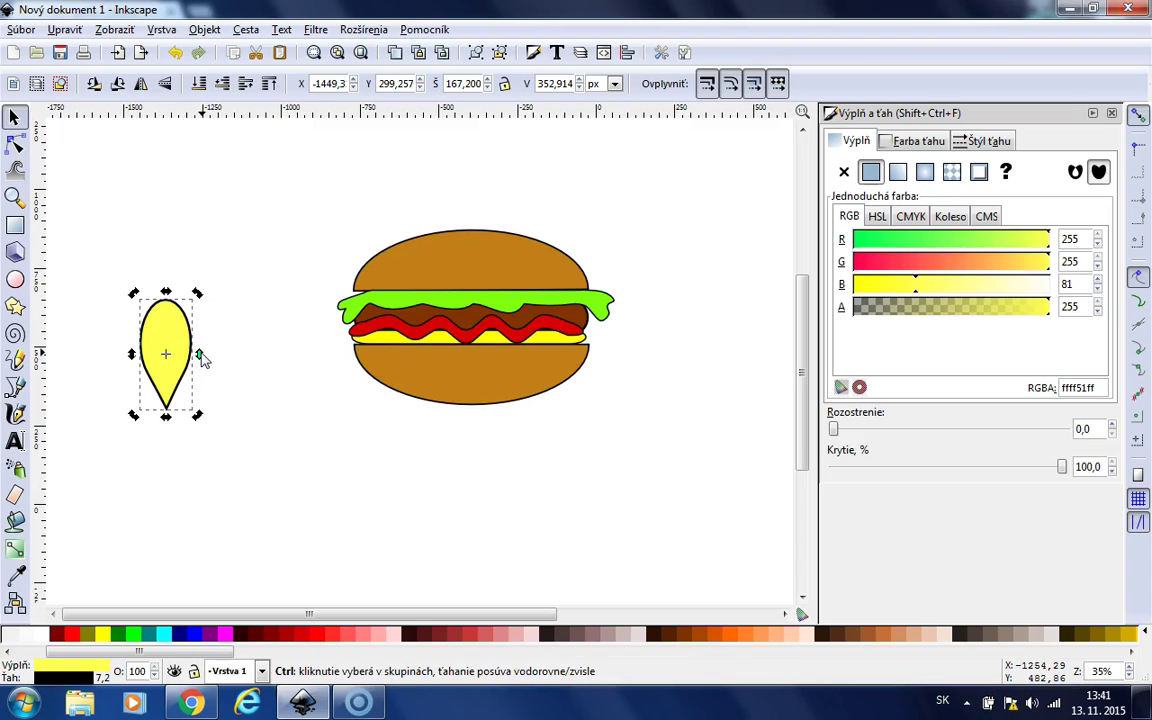
{"action": "key", "text": "ctrl+c"}
{"action": "key", "text": "ctrl+v"}
{"action": "left_click_drag", "start_coordinate": [212, 360], "coordinate": [159, 361]}
Fill the rear teardrop with fully opaque black (000000ff)
{"action": "left_click", "coordinate": [184, 367]}
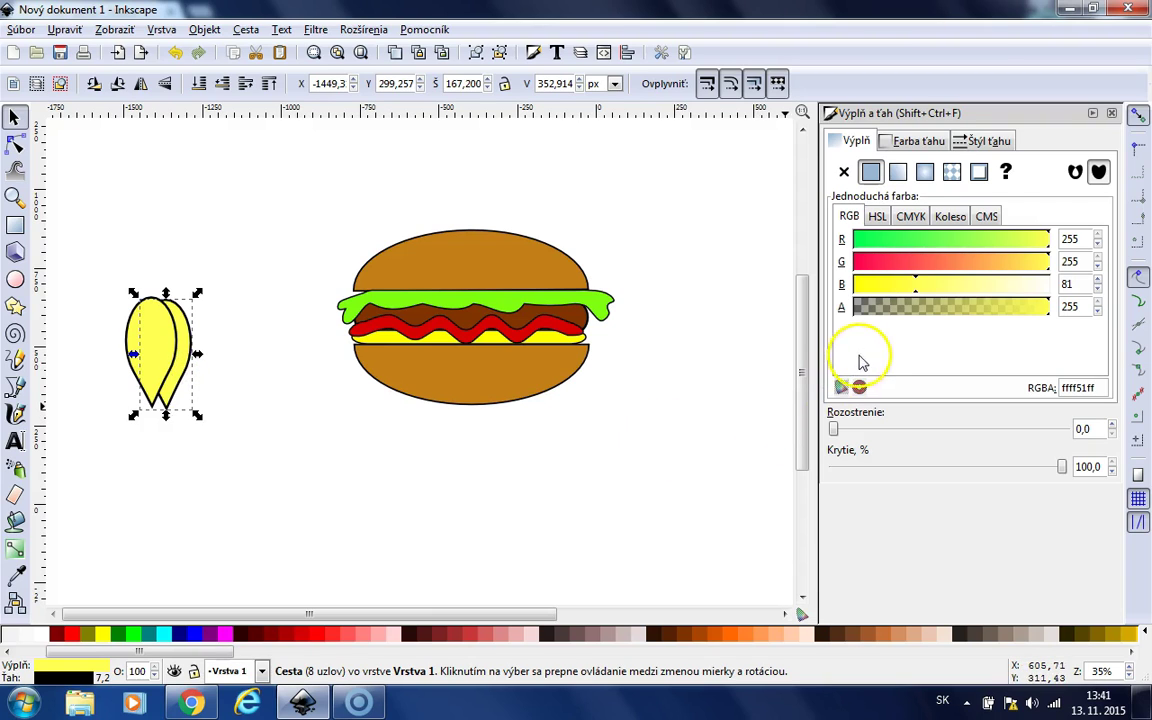
{"action": "left_click_drag", "start_coordinate": [139, 651], "coordinate": [32, 650]}
{"action": "left_click", "coordinate": [27, 634]}
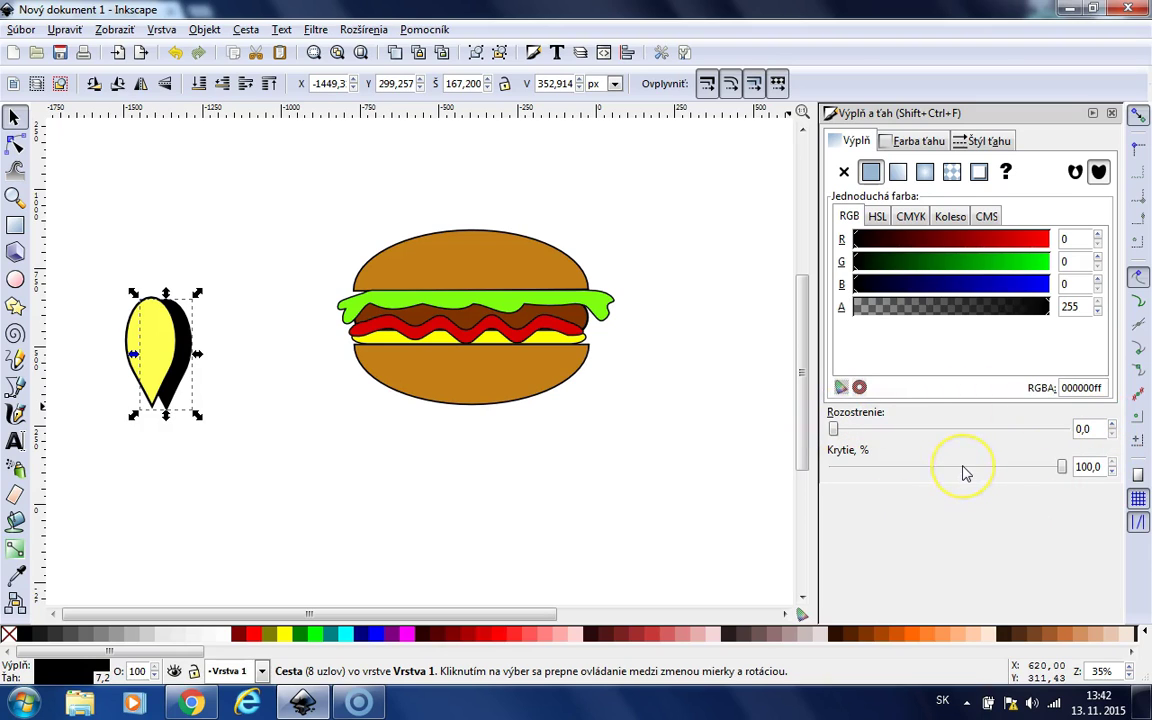
{"action": "left_click", "coordinate": [888, 306]}
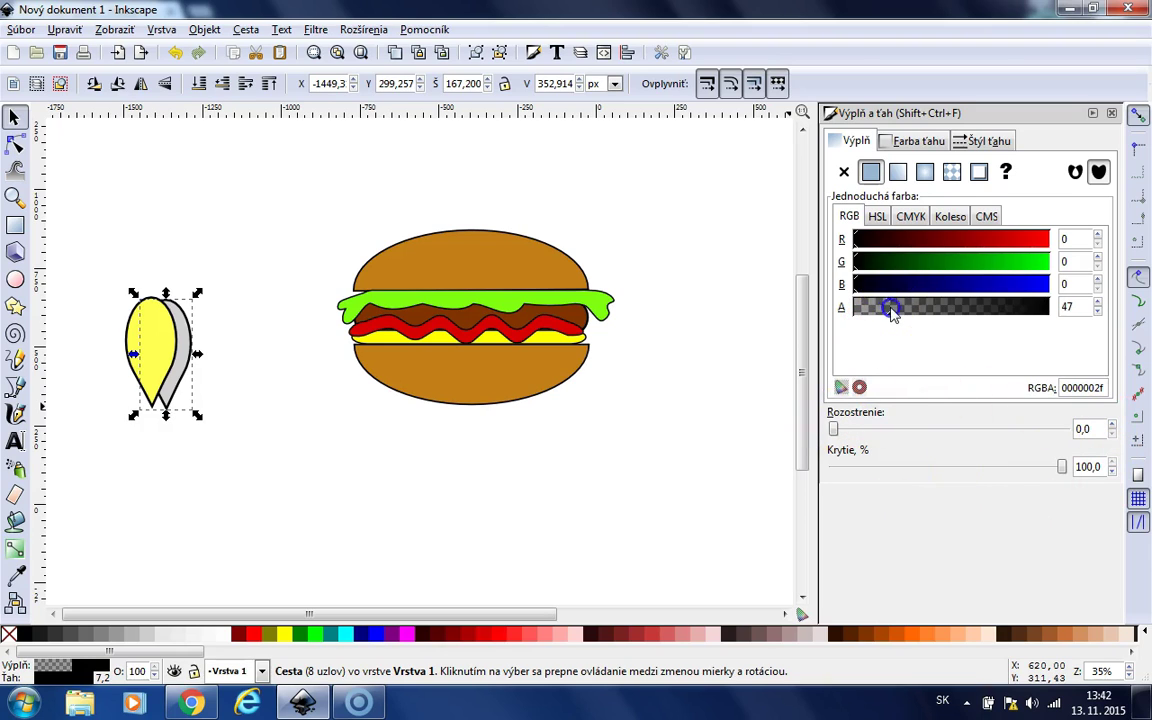
{"action": "left_click_drag", "start_coordinate": [891, 312], "coordinate": [1095, 318]}
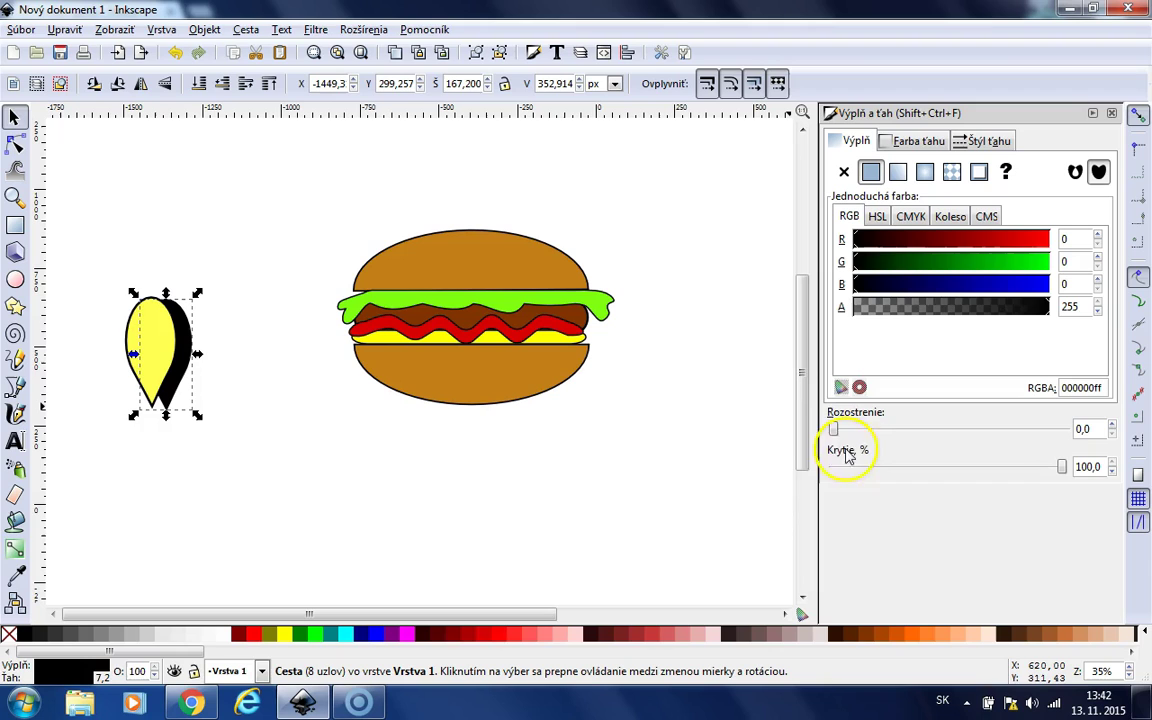
Turn the black teardrop into a soft shadow with 49,6 % opacity and a blur of 12,0, and deselect it
{"action": "left_click", "coordinate": [956, 470]}
{"action": "left_click", "coordinate": [938, 468]}
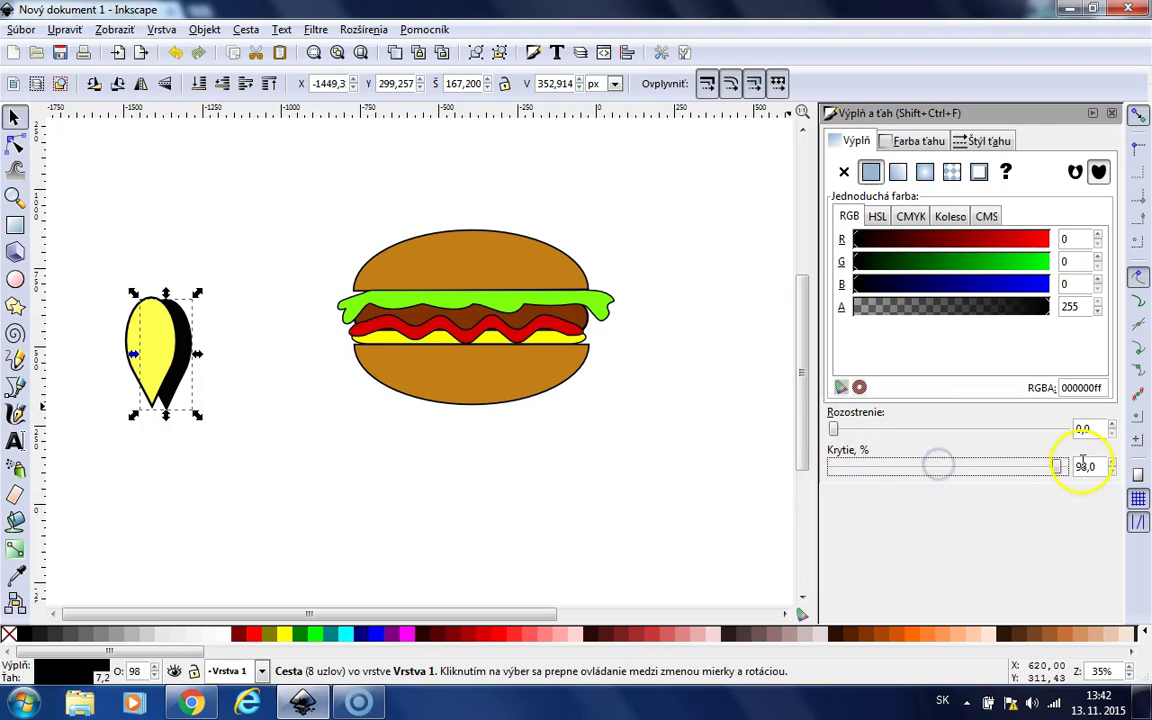
{"action": "left_click_drag", "start_coordinate": [975, 472], "coordinate": [945, 467]}
{"action": "left_click_drag", "start_coordinate": [836, 432], "coordinate": [866, 432]}
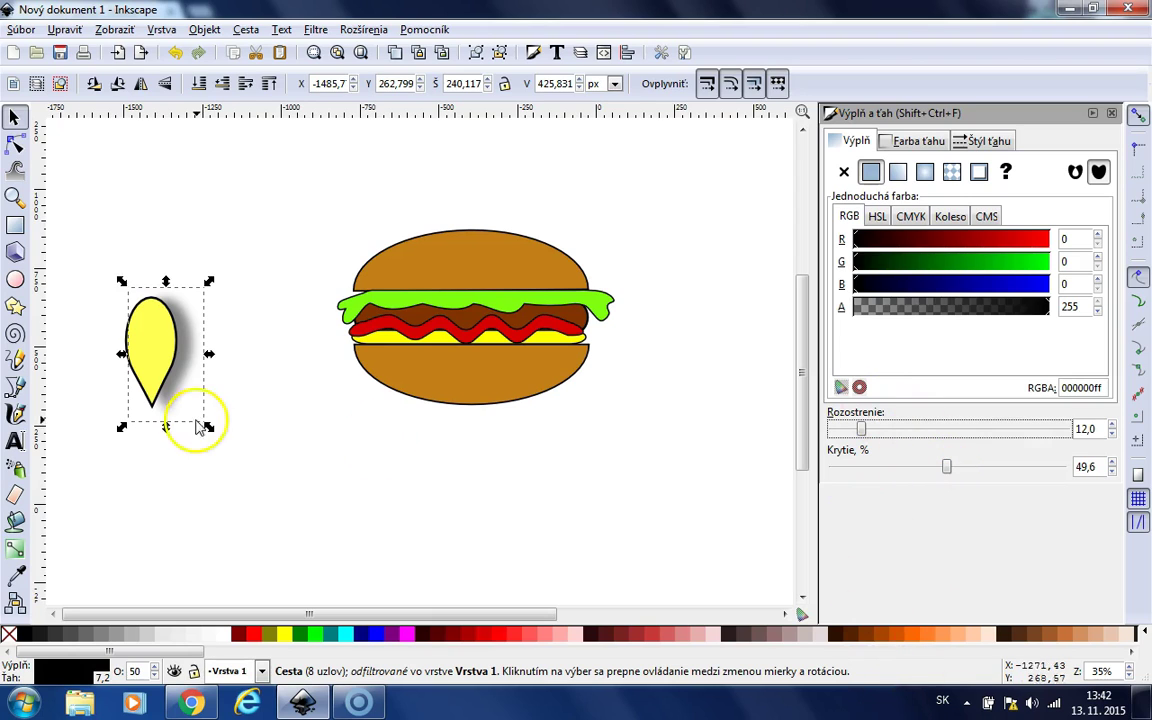
{"action": "left_click", "coordinate": [260, 470]}
Shrink the teardrop's shadow to about 232 × 392 px, shift it slightly behind the yellow shape, and deselect it
{"action": "left_click", "coordinate": [194, 379]}
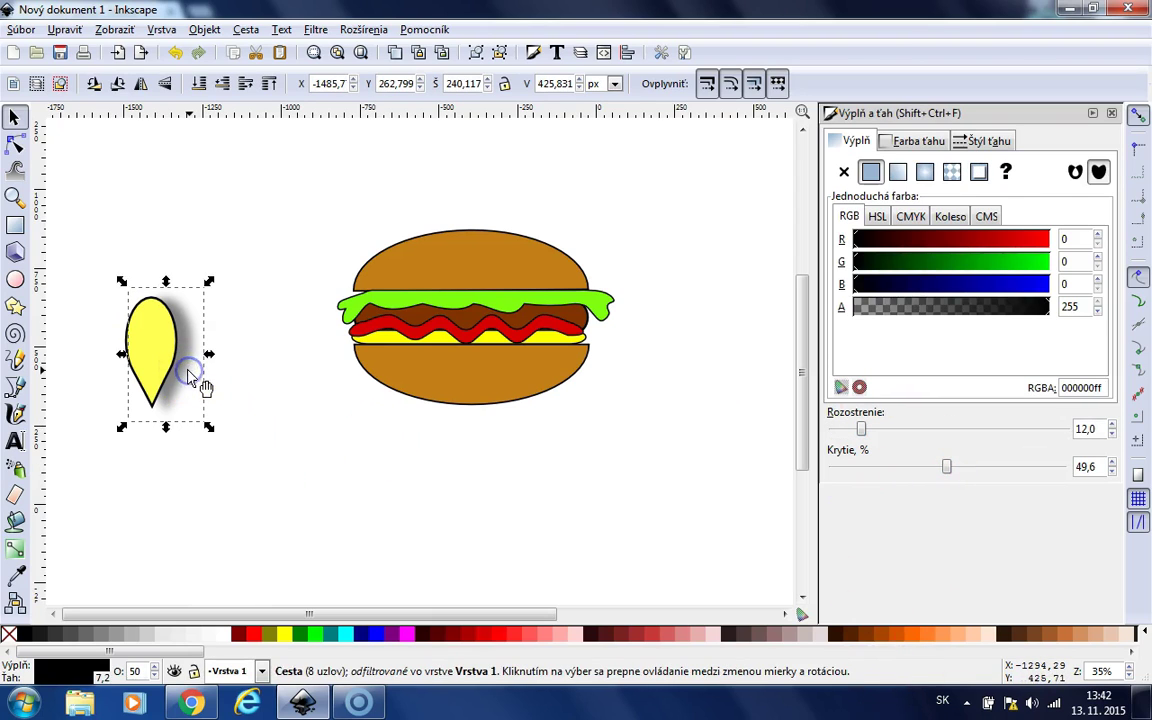
{"action": "left_click_drag", "start_coordinate": [207, 427], "coordinate": [211, 419]}
{"action": "left_click_drag", "start_coordinate": [188, 347], "coordinate": [184, 363]}
{"action": "left_click", "coordinate": [311, 444]}
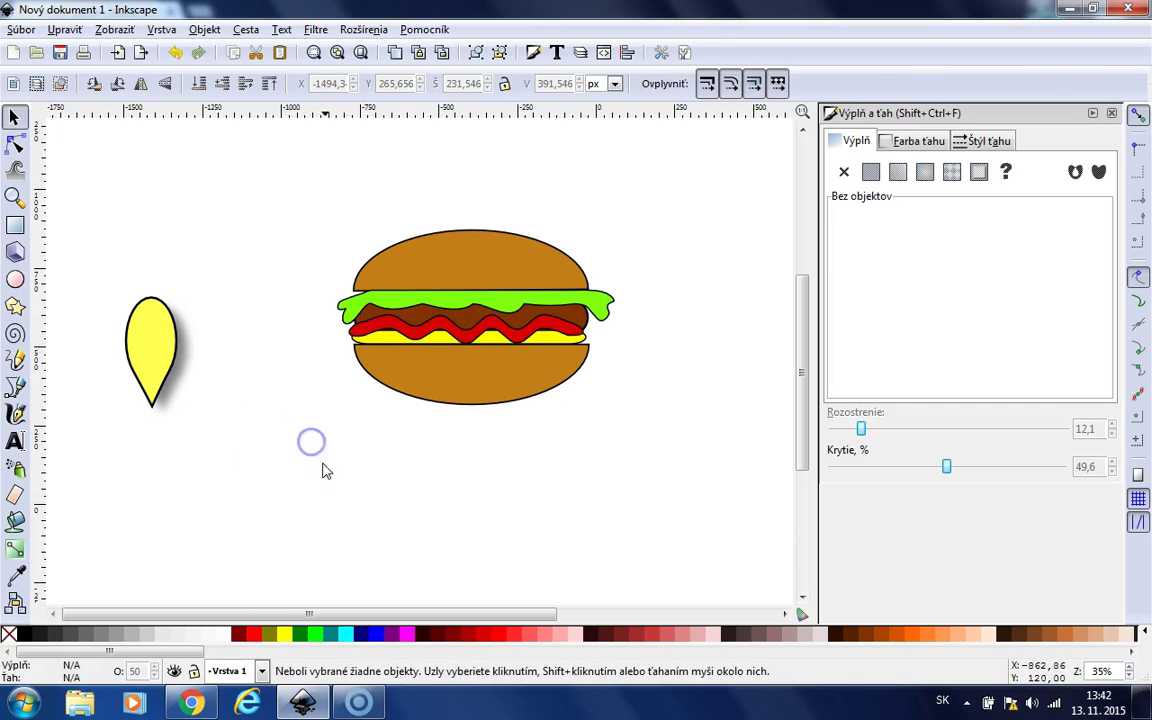
Stretch the teardrop's shadow upward to a height of about 406 px, and deselect it
{"action": "left_click", "coordinate": [182, 353]}
{"action": "left_click", "coordinate": [192, 362]}
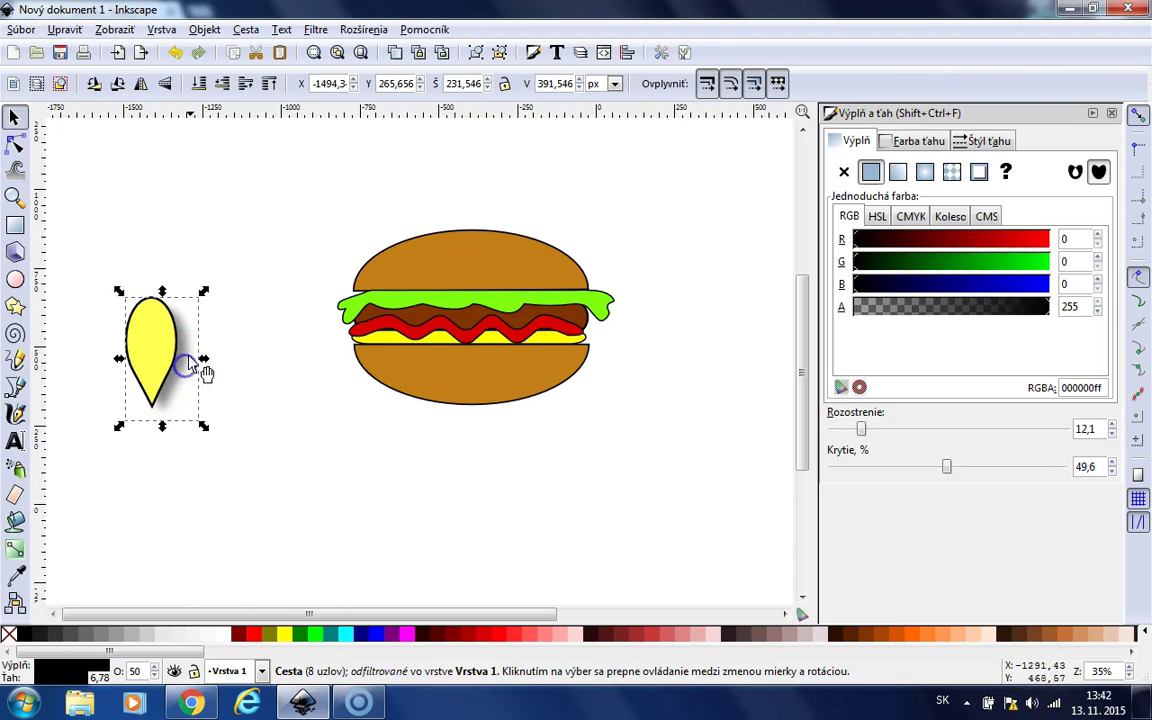
{"action": "left_click_drag", "start_coordinate": [165, 291], "coordinate": [164, 286]}
{"action": "left_click", "coordinate": [307, 515]}
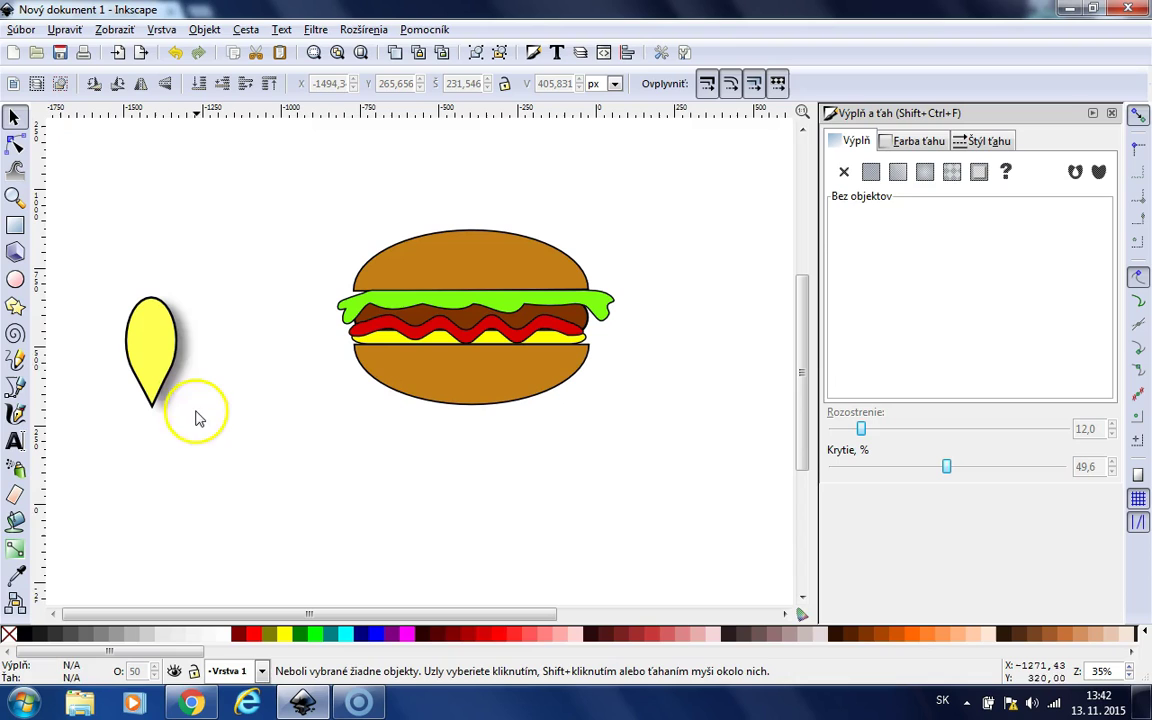
Shift the yellow teardrop slightly to the right over its blurred shadow, and deselect it
{"action": "left_click", "coordinate": [203, 359]}
{"action": "left_click", "coordinate": [180, 360]}
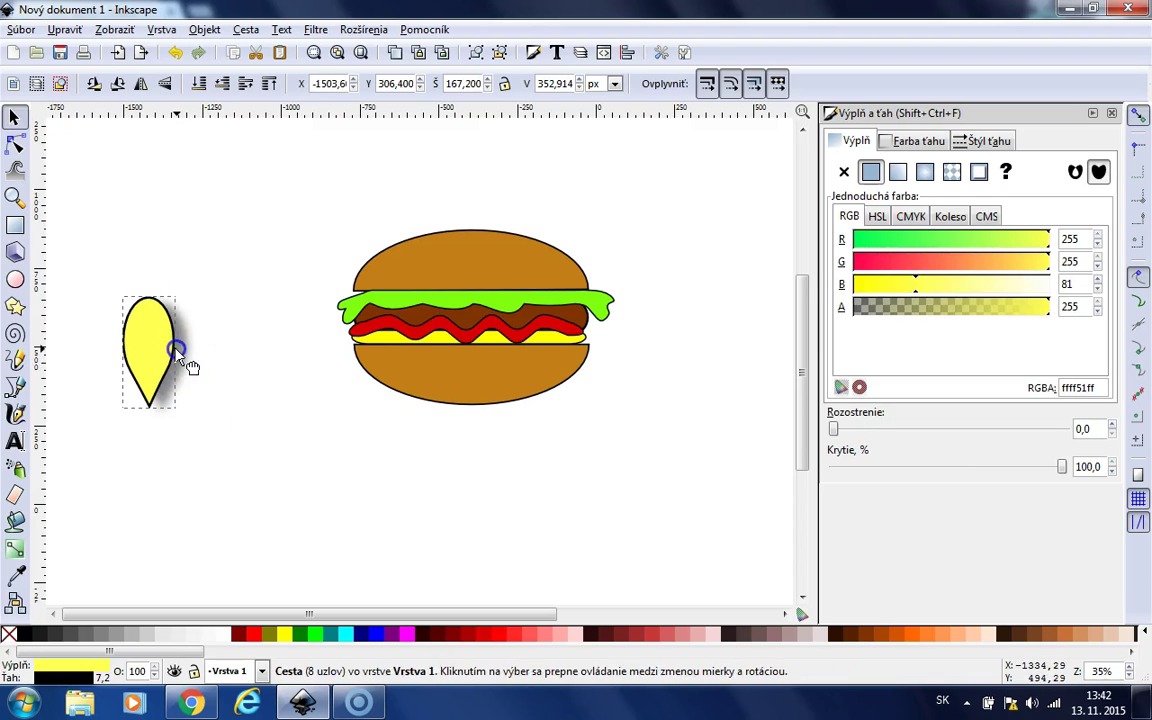
{"action": "mouse_move", "coordinate": [188, 367]}
{"action": "left_mouse_down"}
{"action": "mouse_move", "coordinate": [200, 372]}
{"action": "mouse_move", "coordinate": [183, 354]}
{"action": "mouse_move", "coordinate": [175, 378]}
{"action": "left_mouse_up"}
{"action": "left_click", "coordinate": [279, 417]}
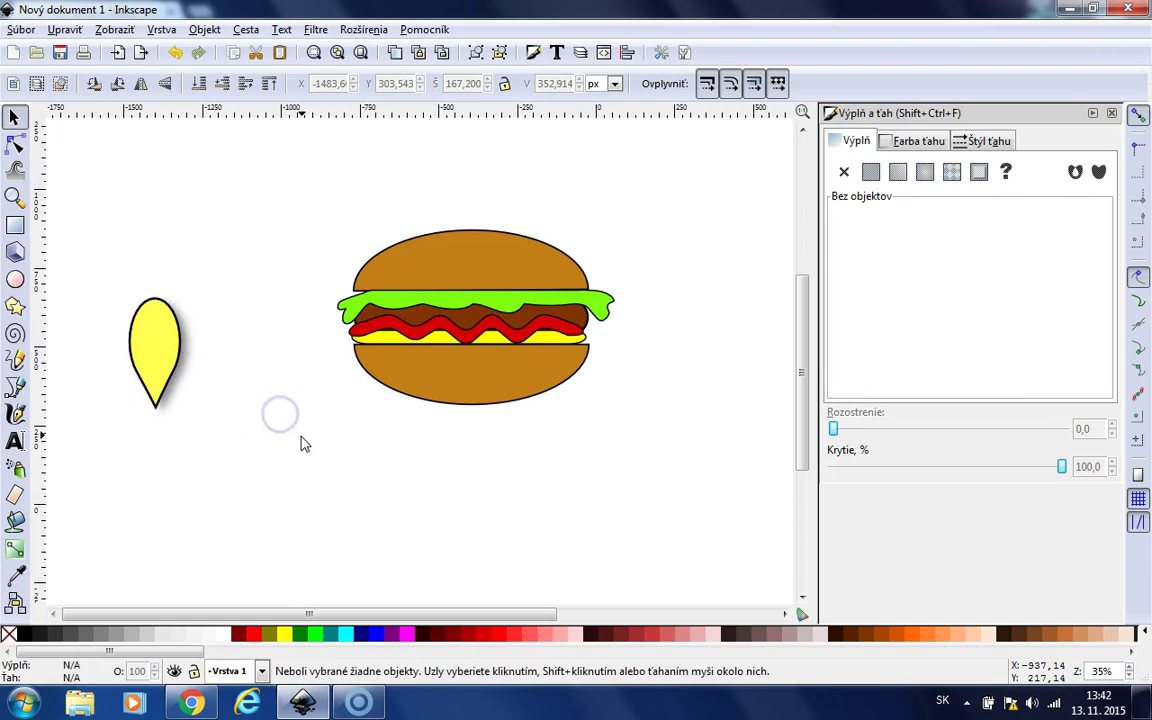
{"action": "left_click", "coordinate": [156, 348]}
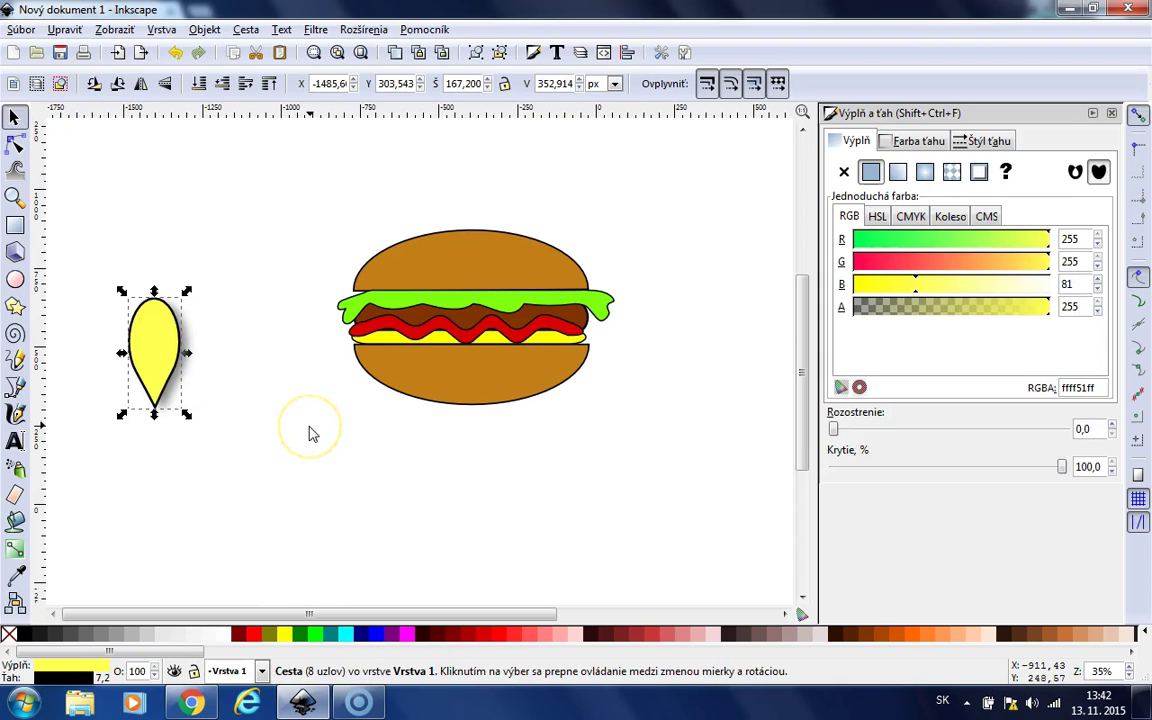
{"action": "left_click", "coordinate": [296, 424]}
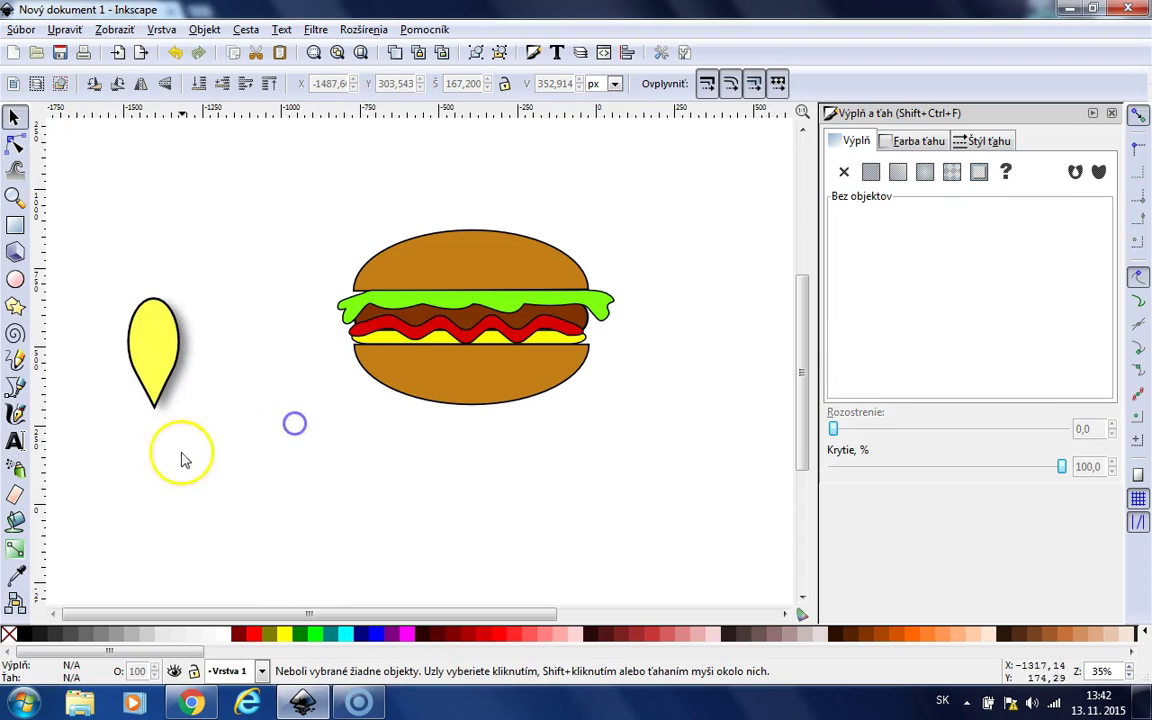
Group the yellow teardrop with its shadow, and deselect the group
{"action": "left_click_drag", "start_coordinate": [88, 235], "coordinate": [267, 543]}
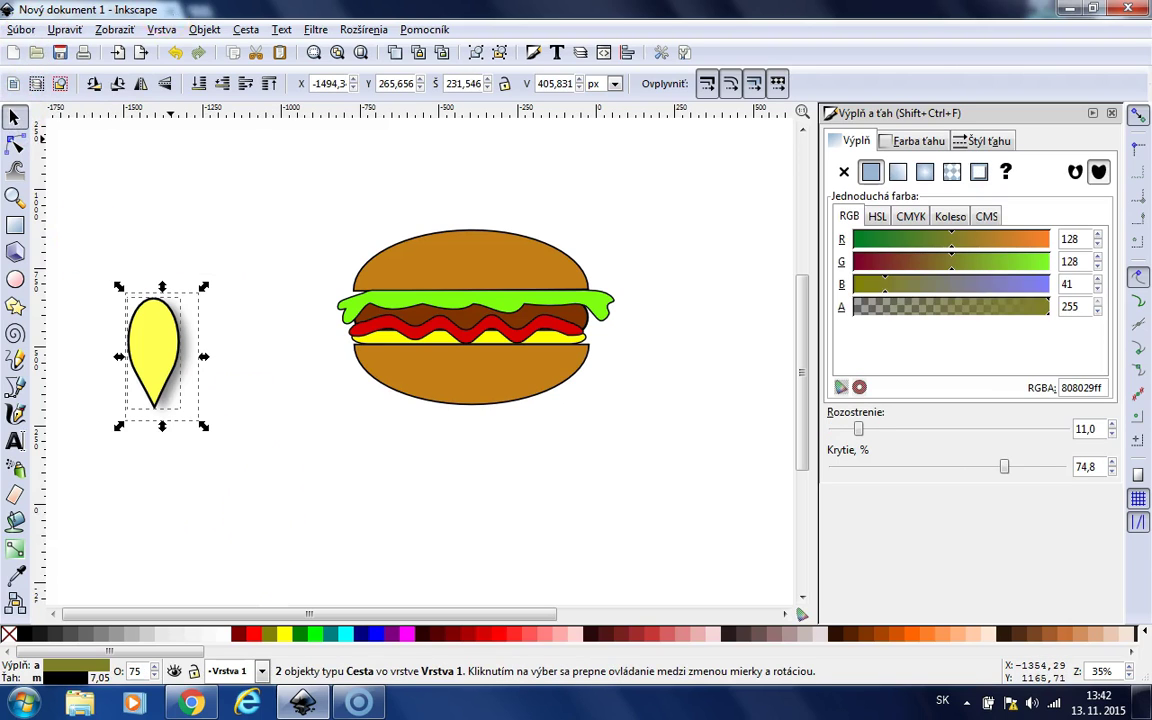
{"action": "left_click", "coordinate": [205, 30]}
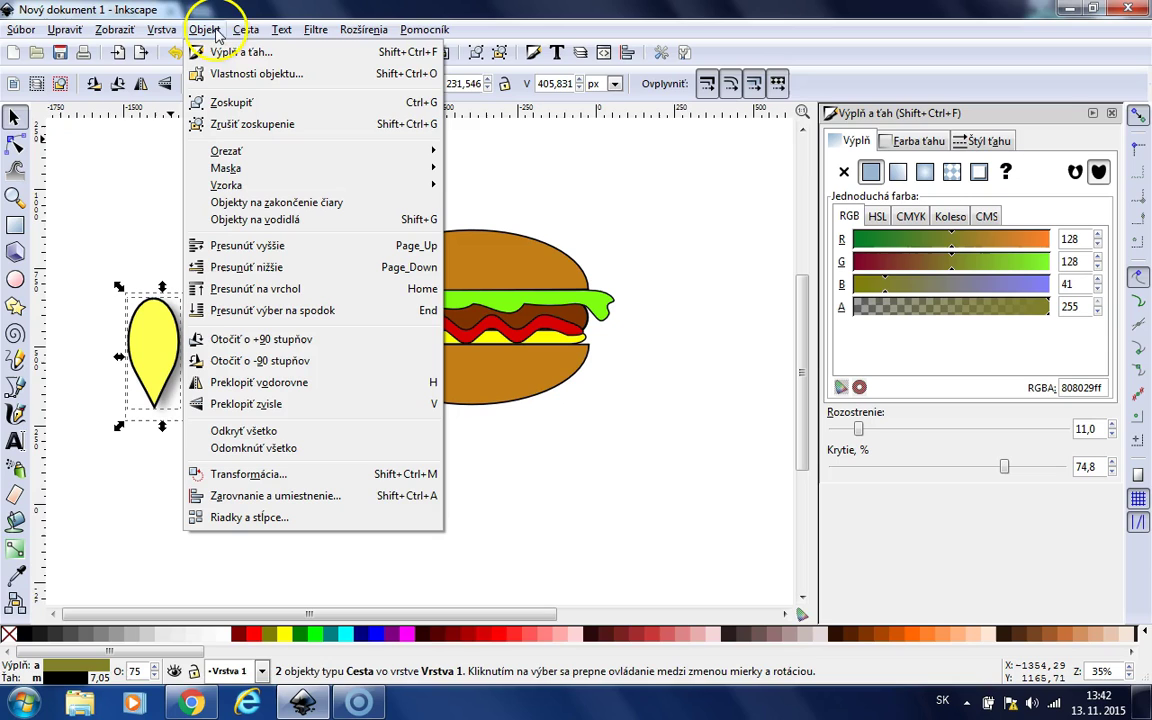
{"action": "left_click", "coordinate": [243, 105]}
{"action": "left_click", "coordinate": [285, 468]}
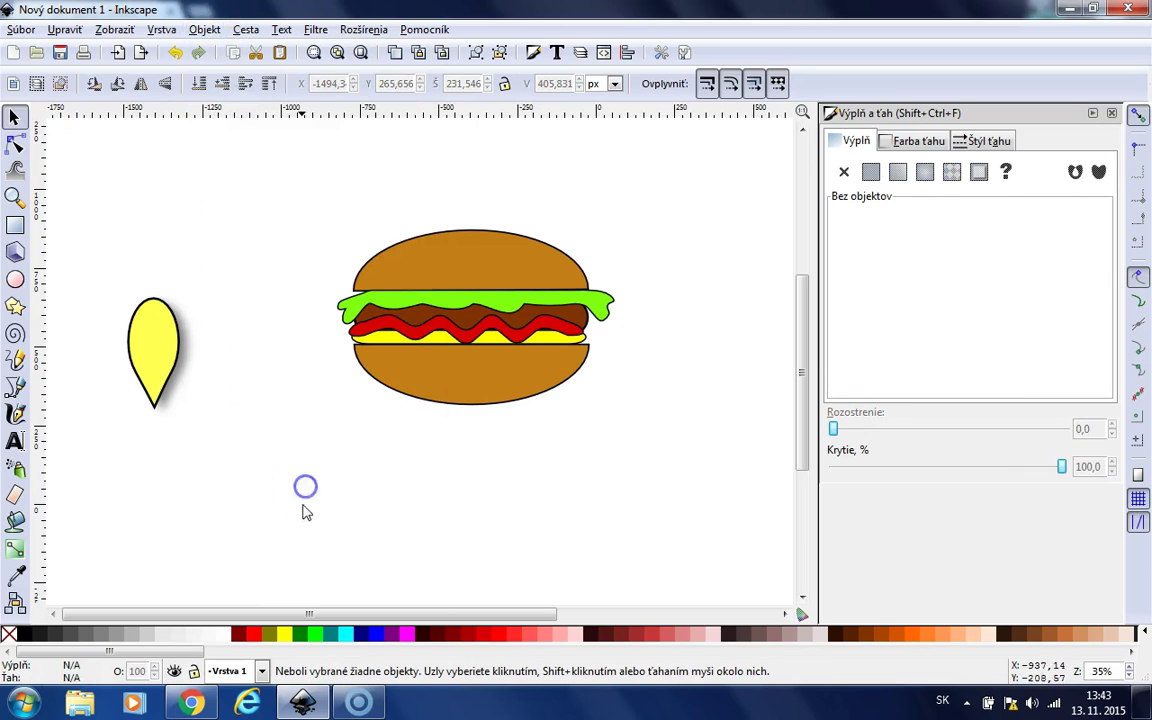
Shrink the grouped teardrop to about 43 × 69 px, place it on the top bun as a seed, and deselect it
{"action": "left_click", "coordinate": [153, 323]}
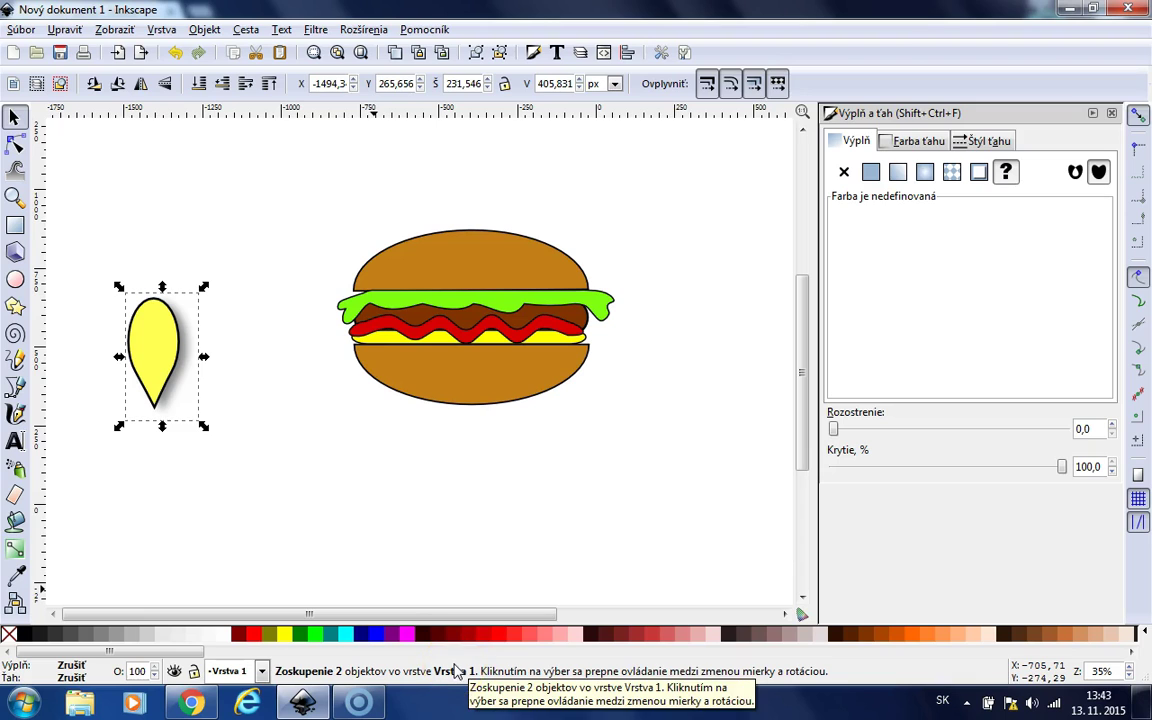
{"action": "left_click_drag", "start_coordinate": [203, 427], "coordinate": [495, 256]}
{"action": "left_click", "coordinate": [250, 425]}
{"action": "left_click", "coordinate": [663, 532]}
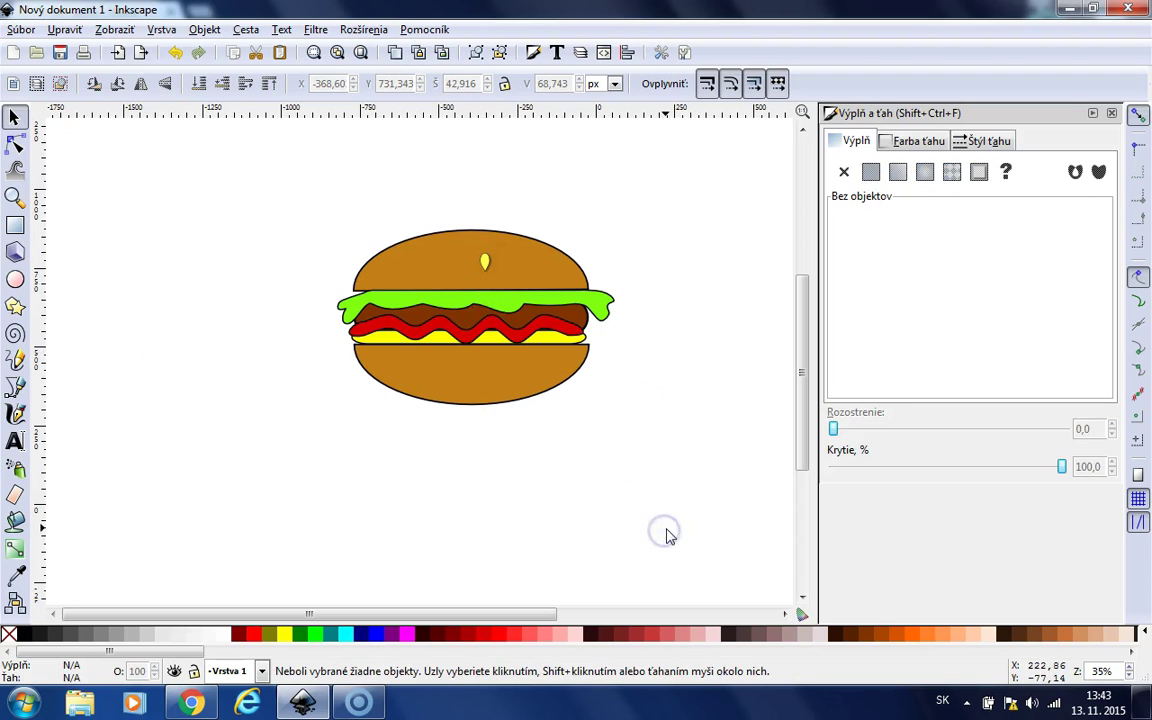
Duplicate the seed and place three copies around it in the upper middle of the top bun
{"action": "left_click", "coordinate": [485, 262]}
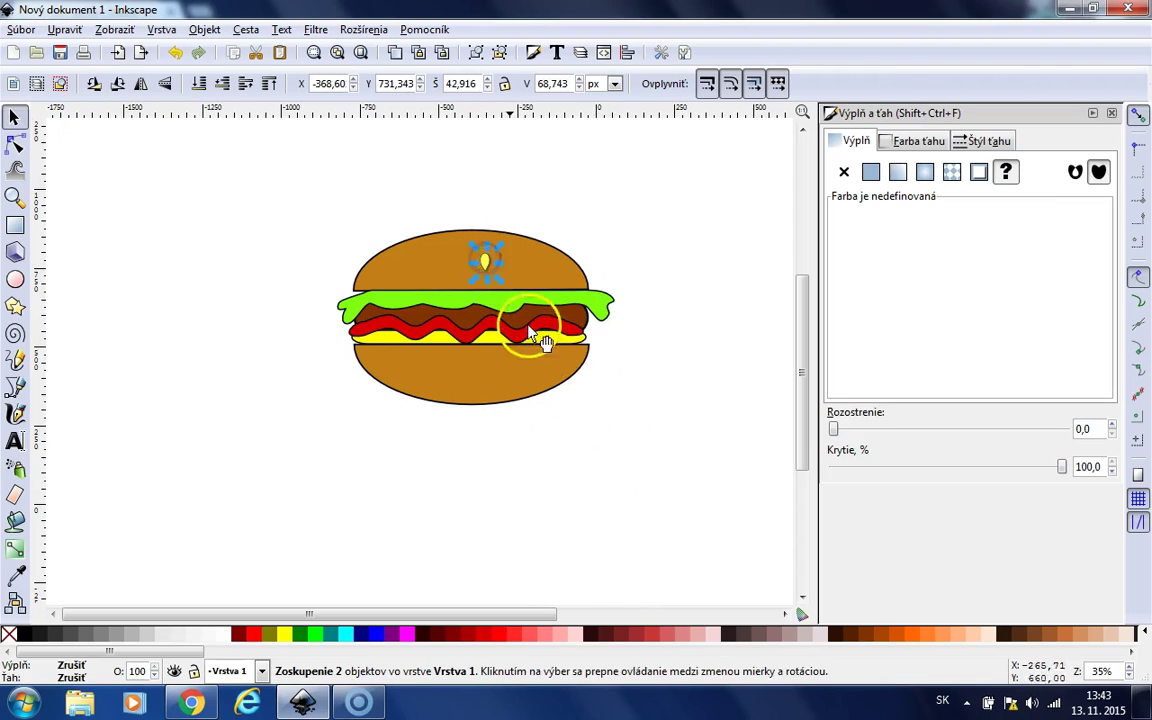
{"action": "left_click", "coordinate": [486, 263]}
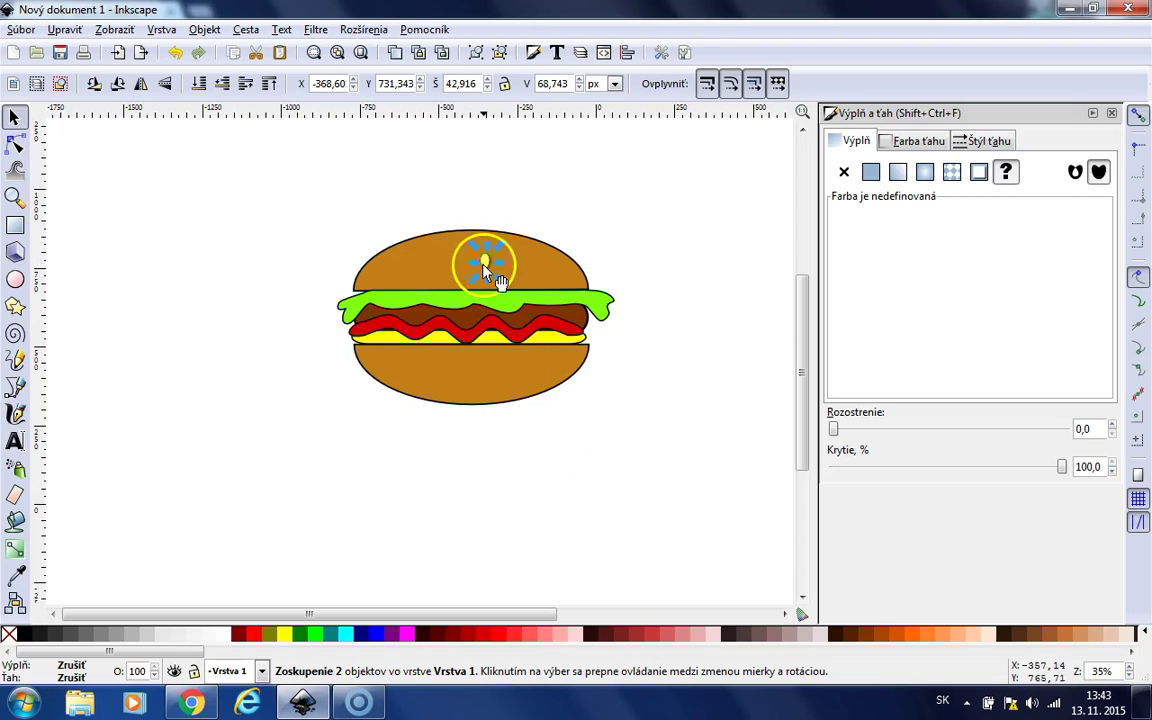
{"action": "left_click", "coordinate": [633, 463]}
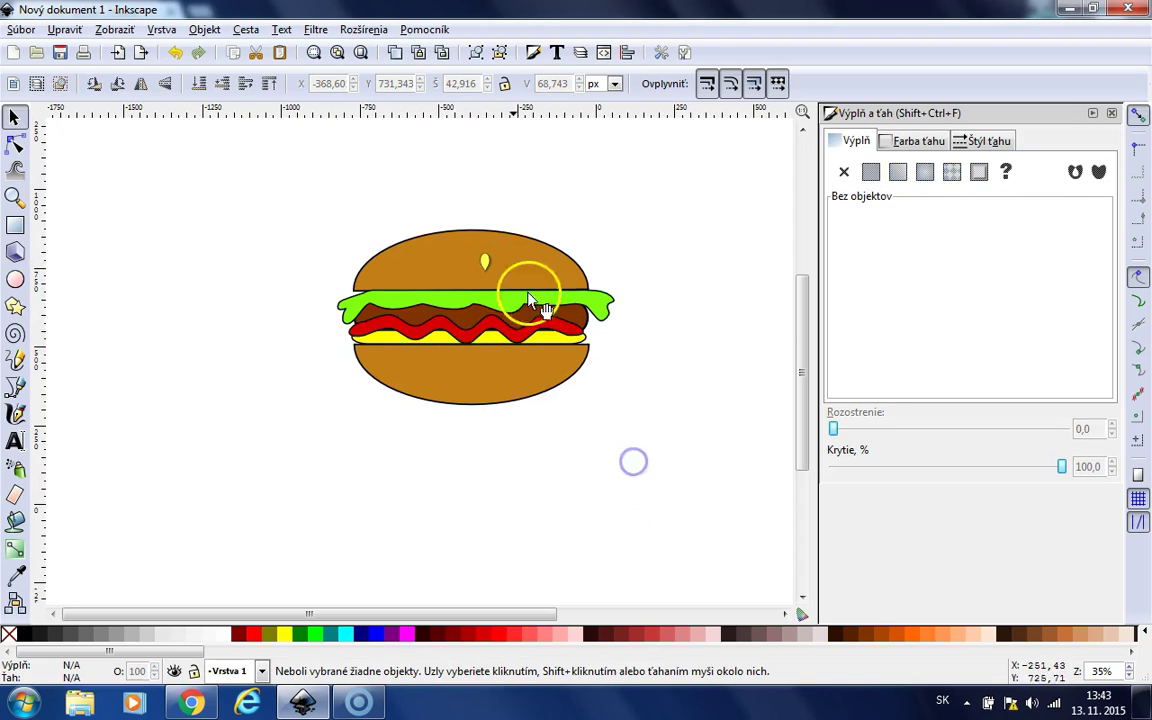
{"action": "left_click", "coordinate": [486, 263]}
{"action": "key", "text": "ctrl+d"}
{"action": "left_click_drag", "start_coordinate": [500, 278], "coordinate": [484, 252]}
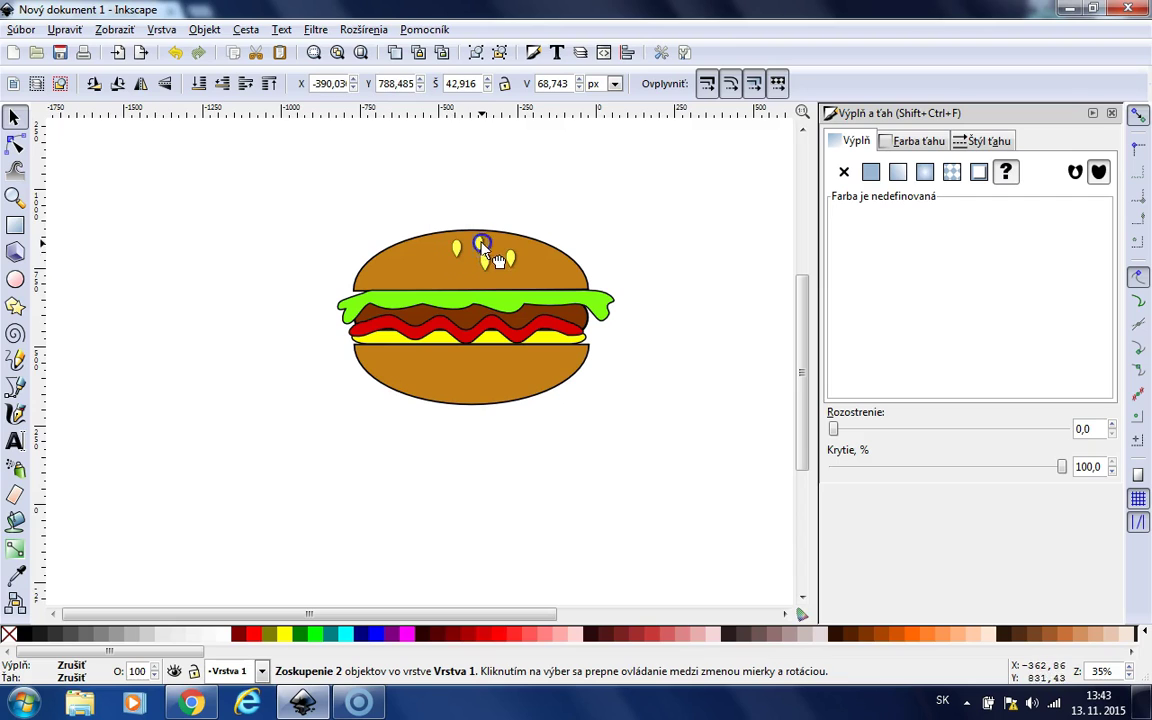
Add seven more seed copies, spreading them across the left, lower middle and right of the top bun, and deselect
{"action": "key", "text": "ctrl+v"}
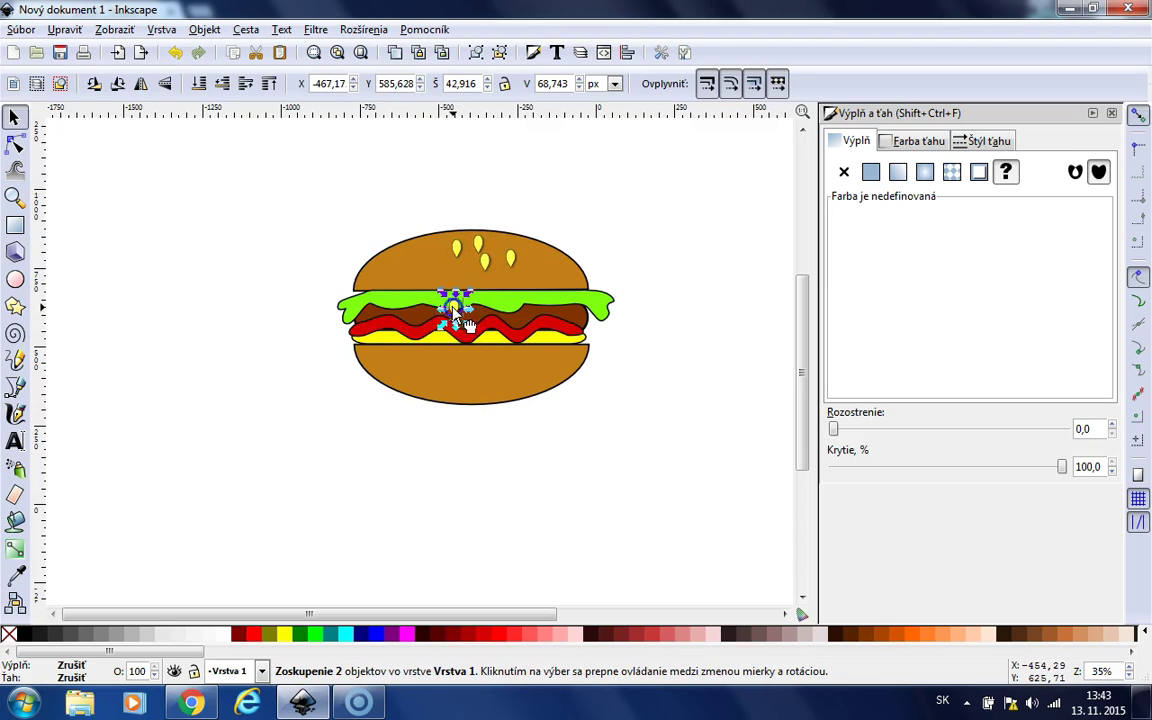
{"action": "left_click_drag", "start_coordinate": [433, 256], "coordinate": [555, 270]}
{"action": "key", "text": "ctrl+d"}
{"action": "key", "text": "ctrl+d"}
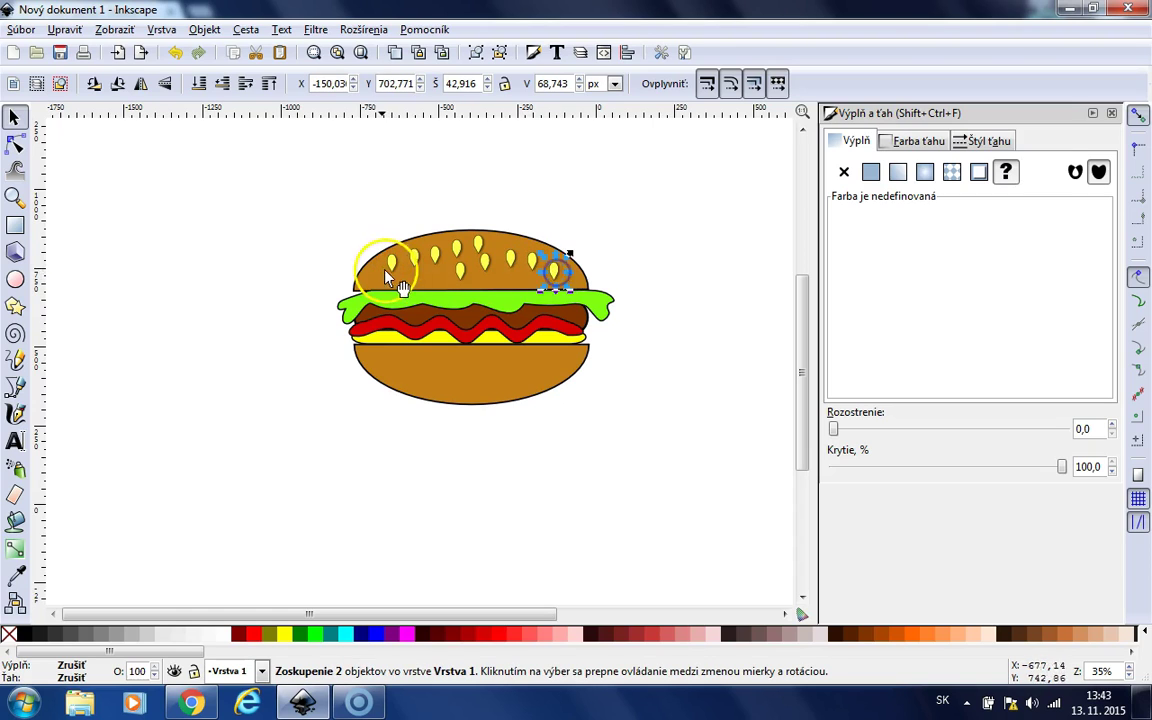
{"action": "left_click_drag", "start_coordinate": [437, 268], "coordinate": [448, 280]}
{"action": "left_click", "coordinate": [697, 489]}
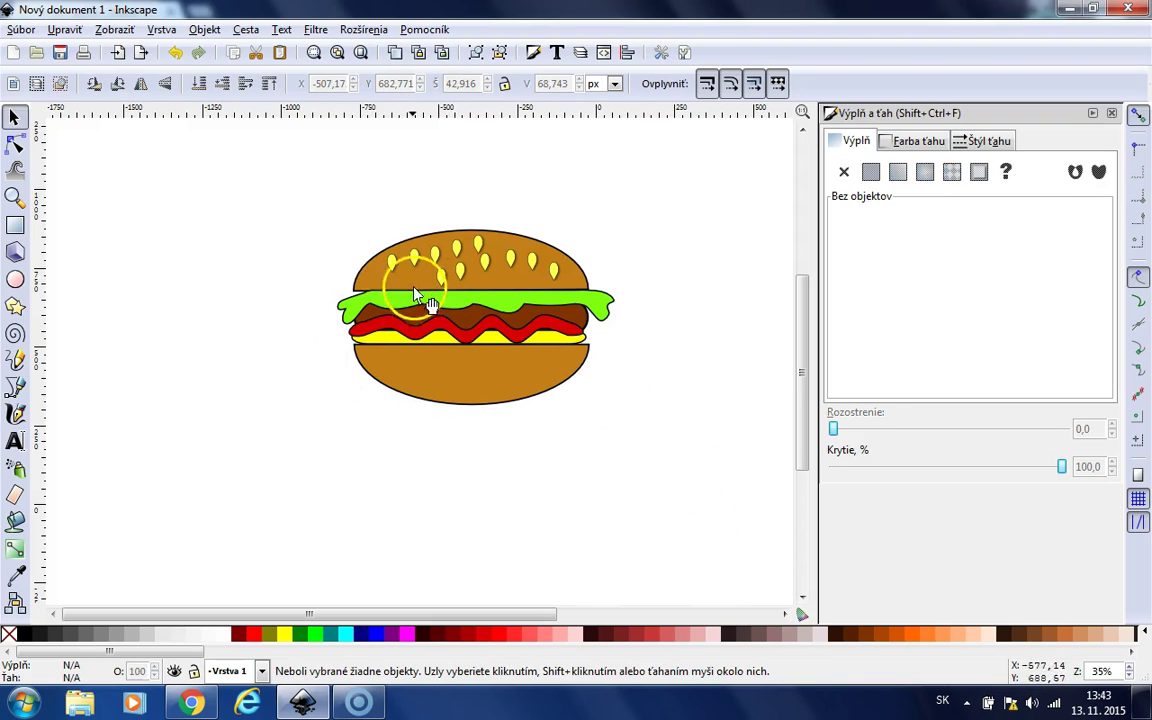
Rotate the three leftmost seeds in the bun's upper row to different angles
{"action": "left_click", "coordinate": [407, 281]}
{"action": "left_click", "coordinate": [408, 284]}
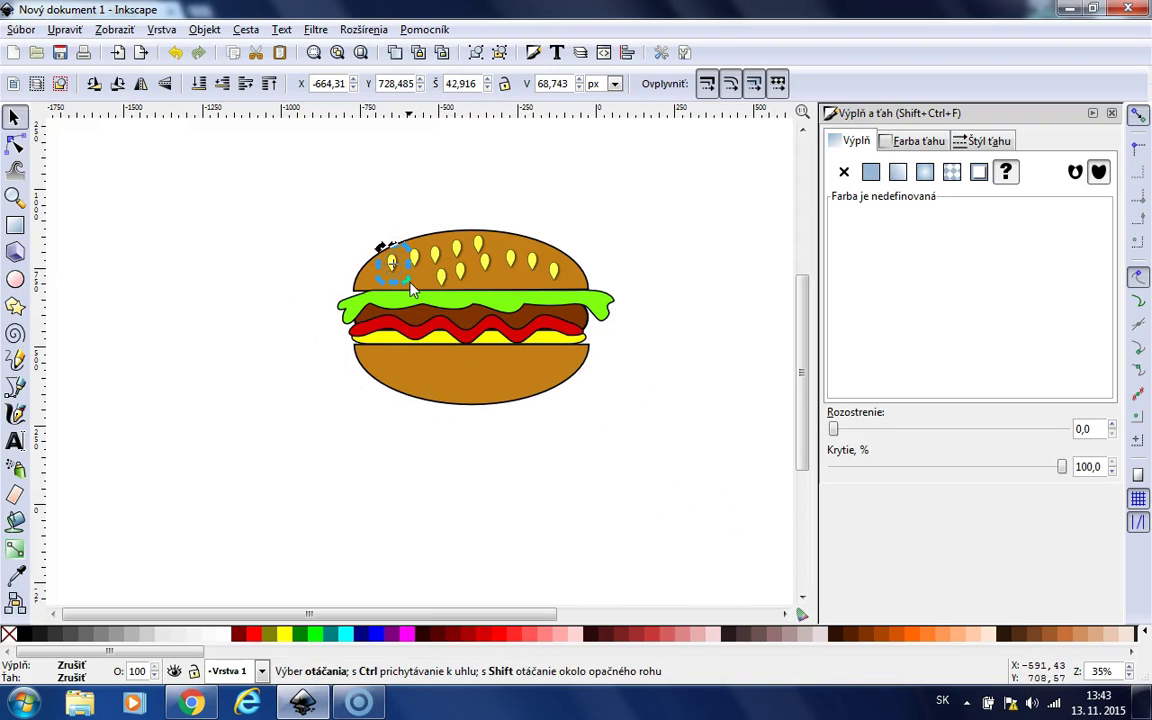
{"action": "left_click_drag", "start_coordinate": [381, 250], "coordinate": [365, 244]}
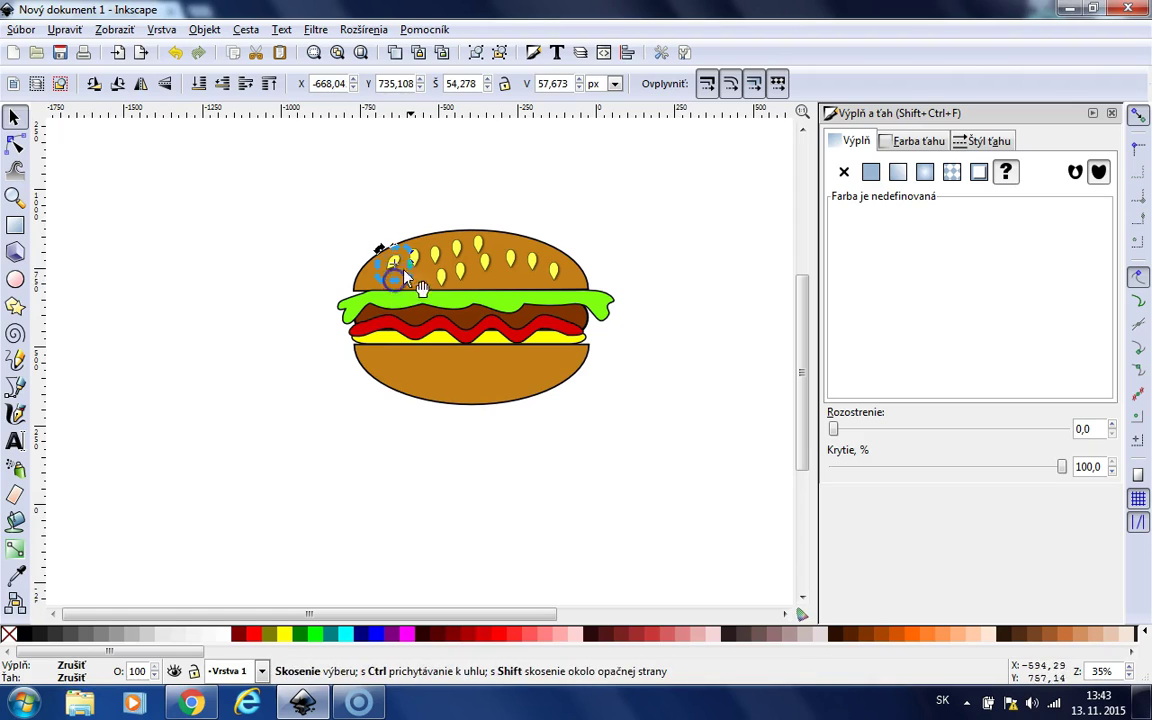
{"action": "left_click", "coordinate": [424, 268]}
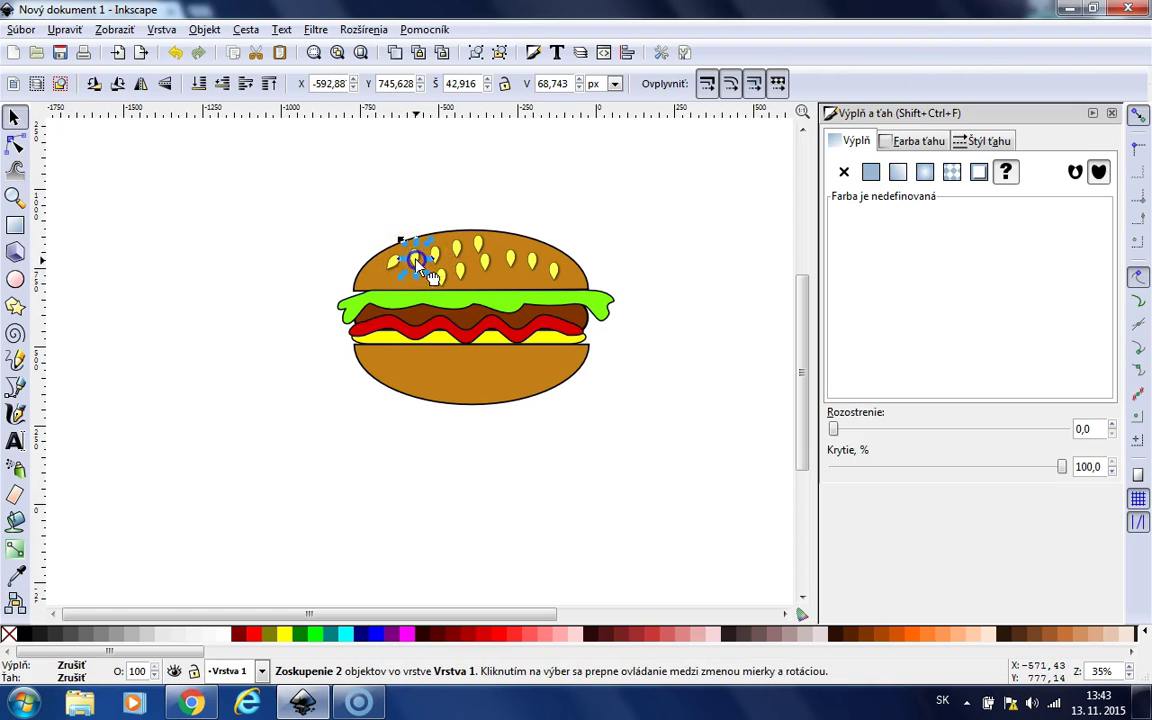
{"action": "left_click_drag", "start_coordinate": [416, 265], "coordinate": [435, 252]}
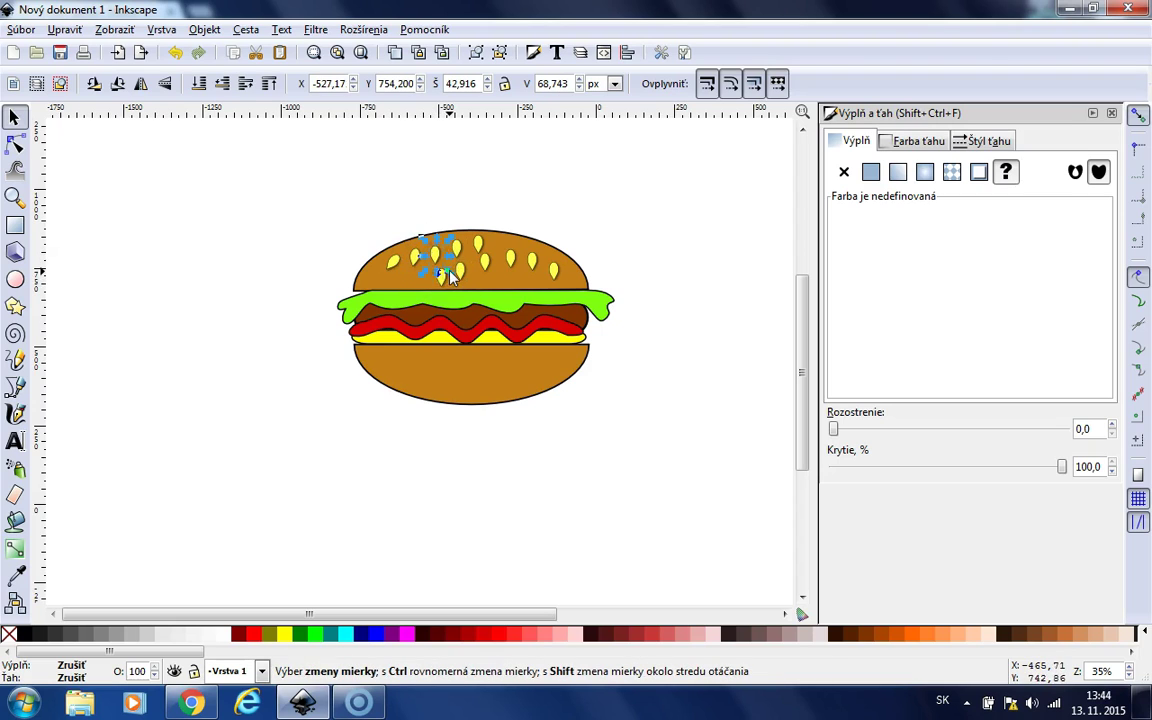
{"action": "left_click", "coordinate": [436, 256]}
{"action": "left_click_drag", "start_coordinate": [443, 280], "coordinate": [488, 321]}
{"action": "left_click", "coordinate": [488, 322]}
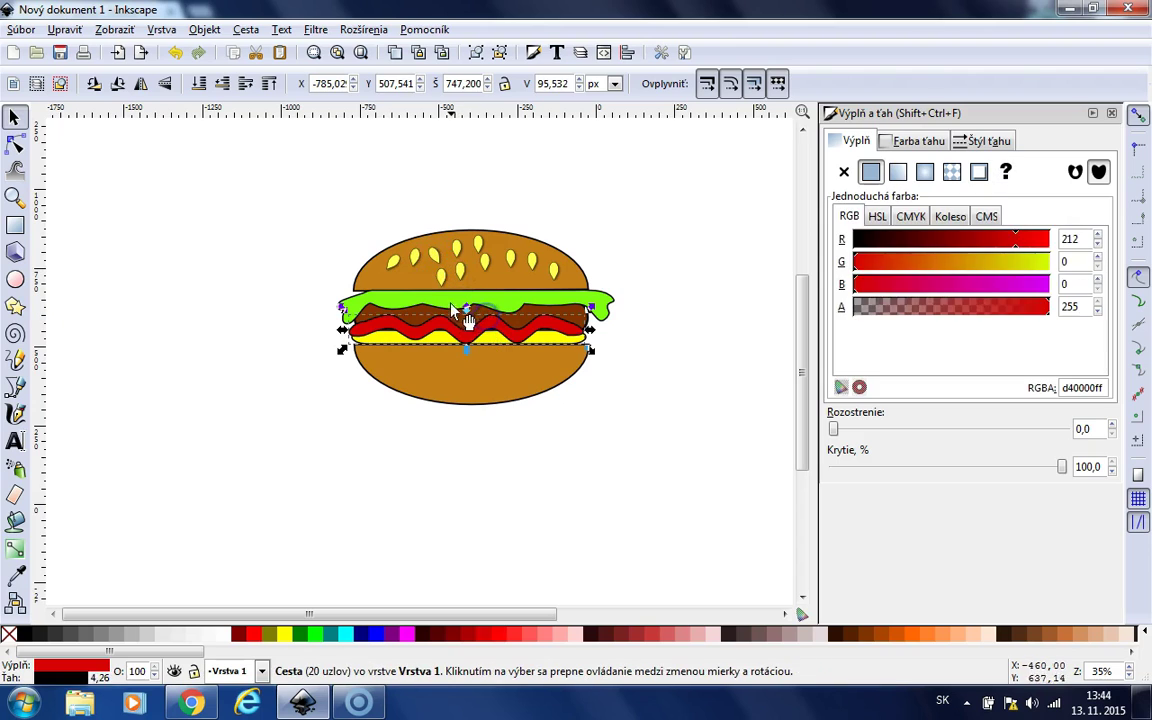
Rotate the lower-left seed and the two topmost seeds on the bun to varied angles
{"action": "left_click", "coordinate": [443, 276]}
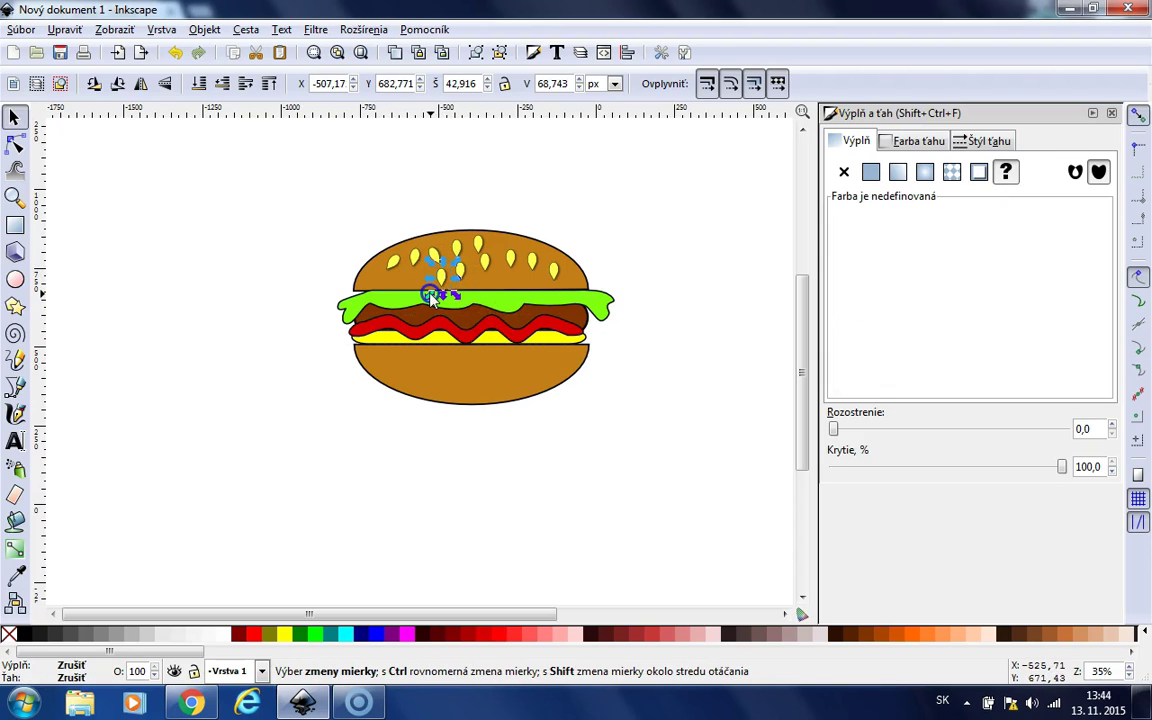
{"action": "left_click_drag", "start_coordinate": [427, 293], "coordinate": [418, 283]}
{"action": "key", "text": "ctrl+z"}
{"action": "key", "text": "ctrl+z"}
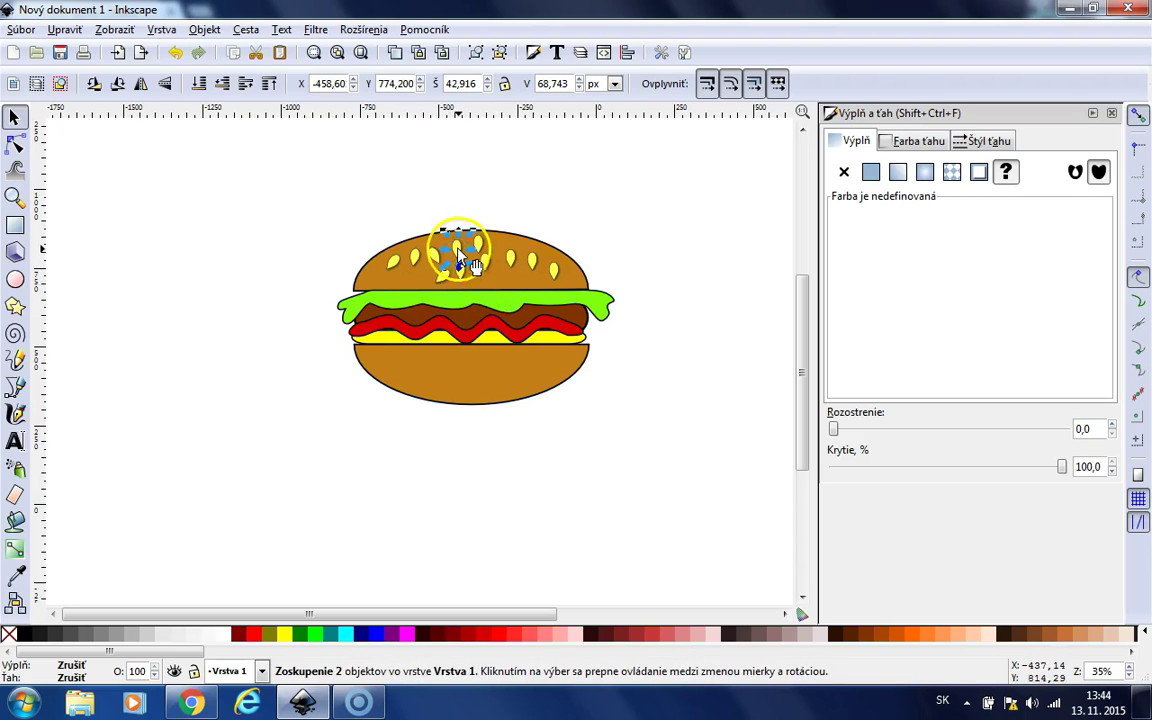
{"action": "left_click_drag", "start_coordinate": [448, 277], "coordinate": [459, 276]}
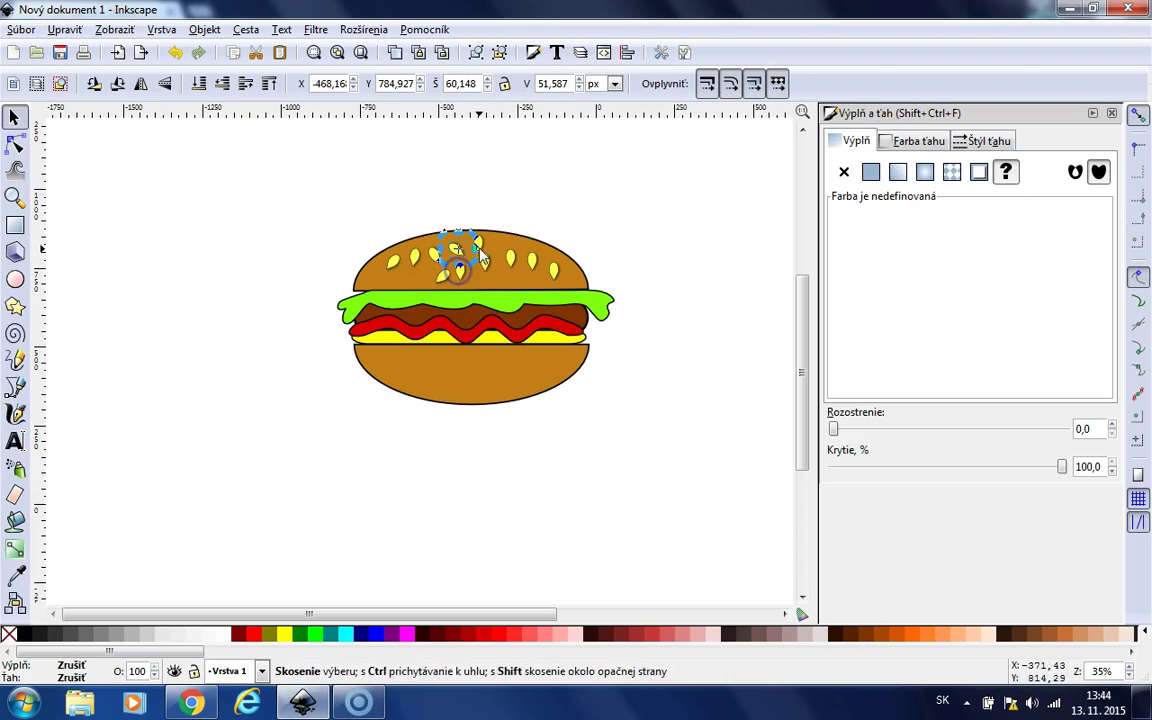
{"action": "key", "text": "ctrl+z"}
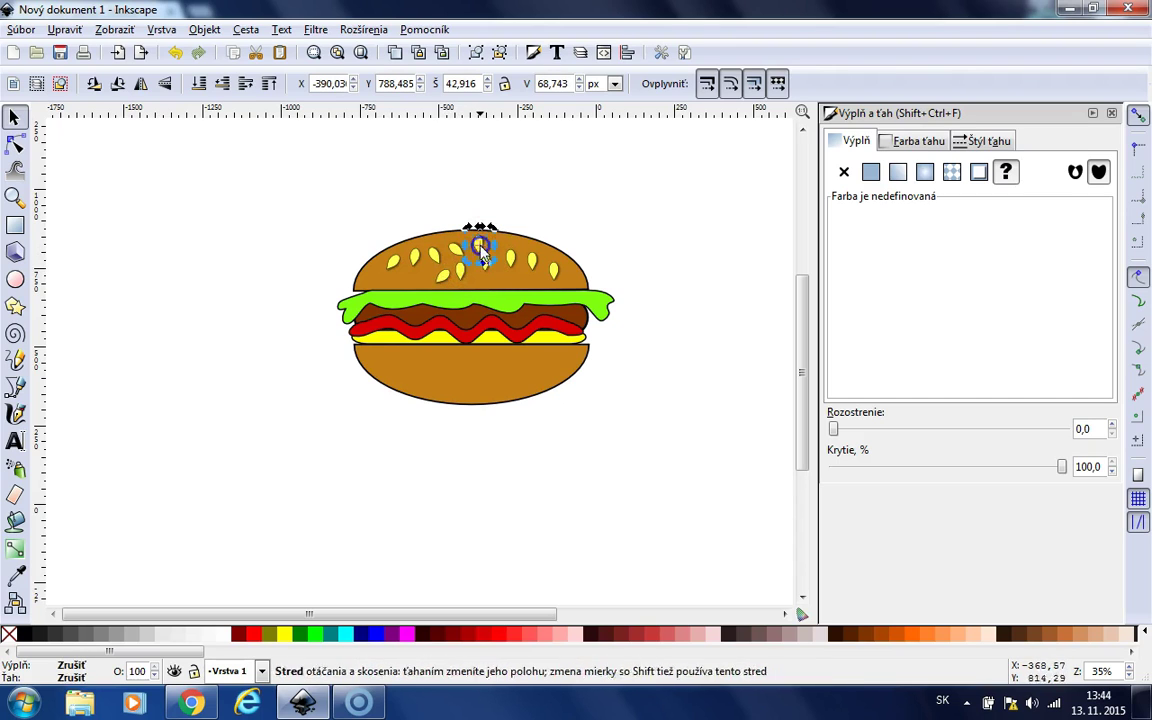
{"action": "mouse_move", "coordinate": [474, 268]}
{"action": "left_mouse_down"}
{"action": "mouse_move", "coordinate": [475, 257]}
{"action": "mouse_move", "coordinate": [461, 265]}
{"action": "left_mouse_up"}
Rotate the four seeds on the right half of the top bun to varied angles, and deselect
{"action": "left_click", "coordinate": [493, 278]}
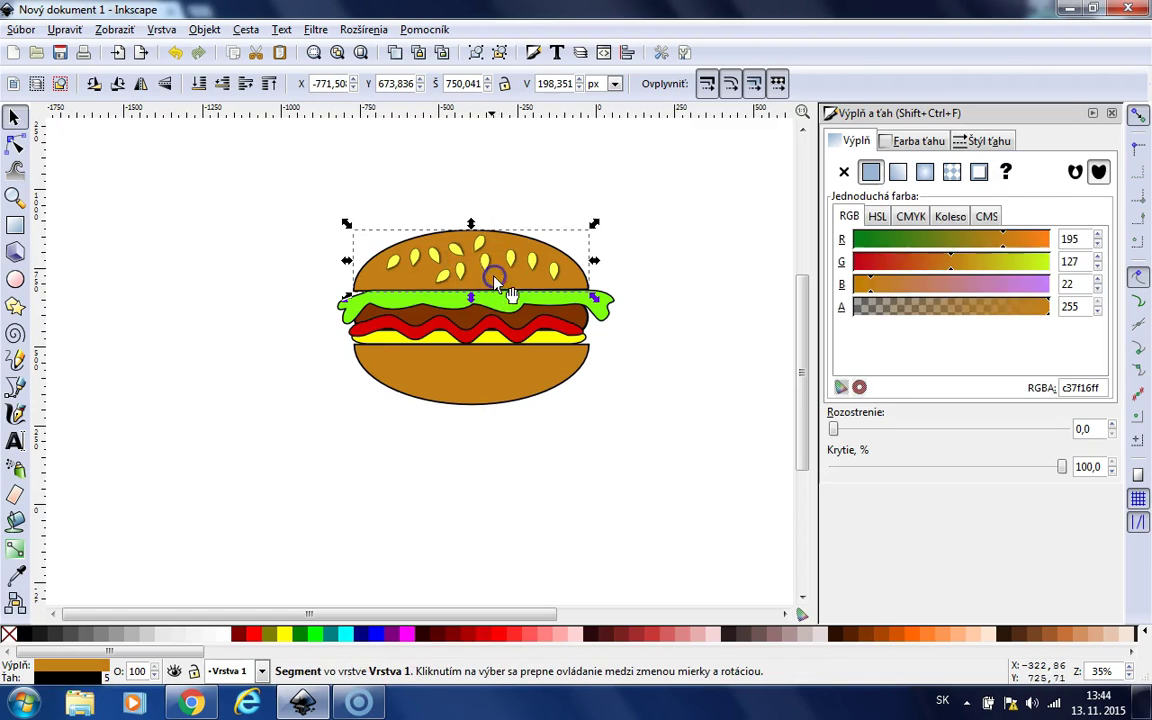
{"action": "left_click", "coordinate": [485, 265]}
{"action": "left_click", "coordinate": [473, 287]}
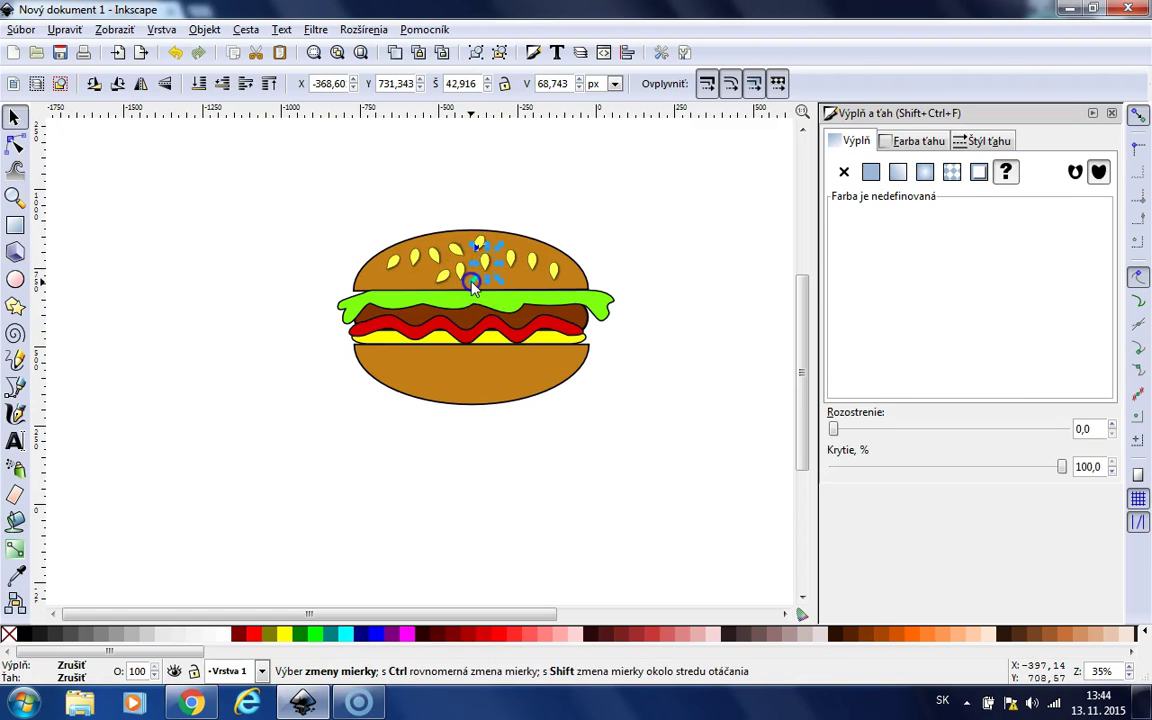
{"action": "left_click_drag", "start_coordinate": [485, 267], "coordinate": [510, 255]}
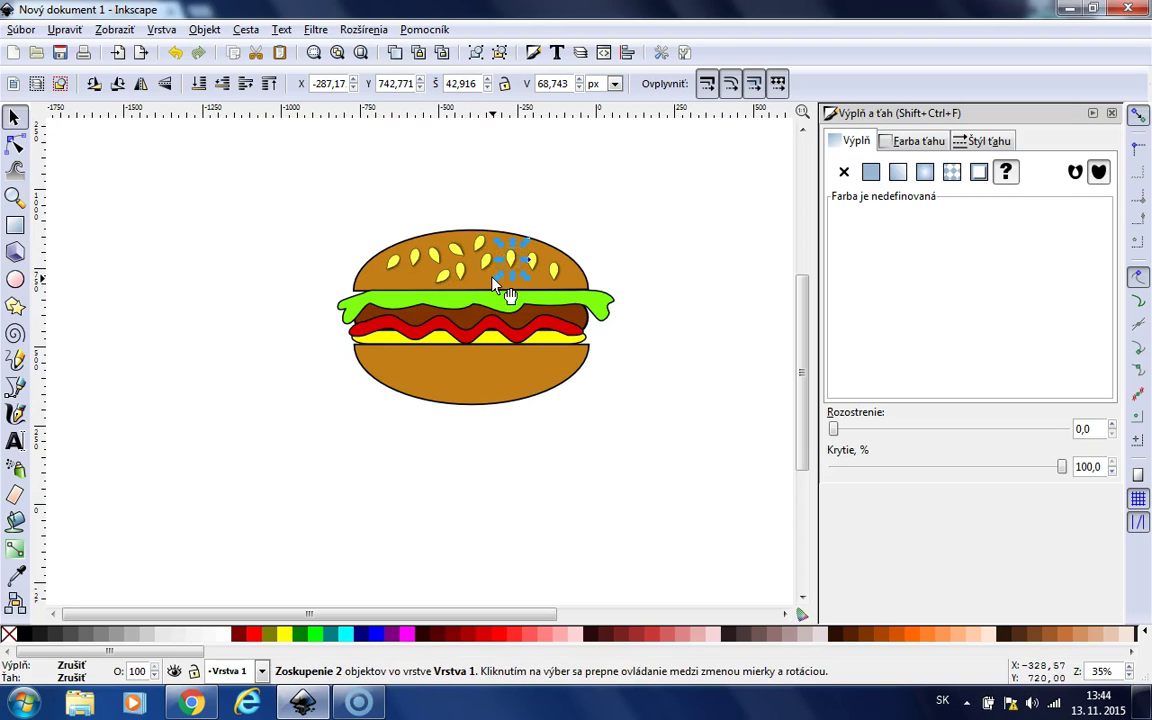
{"action": "left_click_drag", "start_coordinate": [499, 279], "coordinate": [506, 284]}
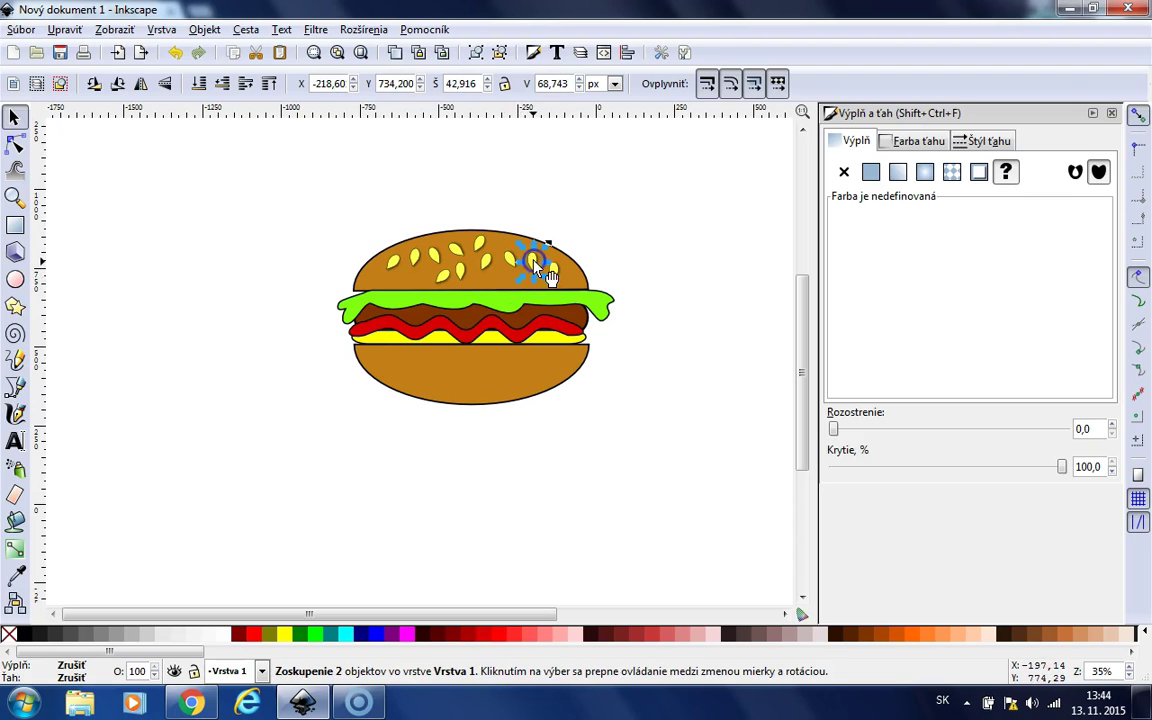
{"action": "left_click_drag", "start_coordinate": [527, 282], "coordinate": [531, 288]}
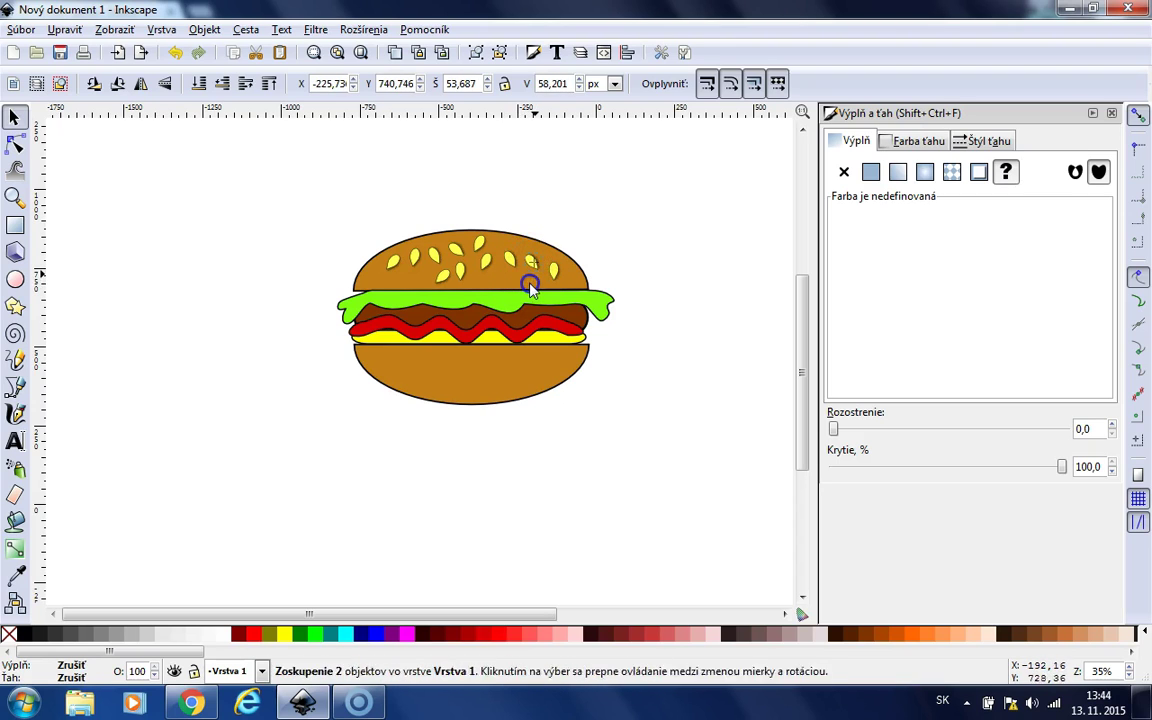
{"action": "left_click", "coordinate": [557, 272]}
{"action": "left_click", "coordinate": [555, 274]}
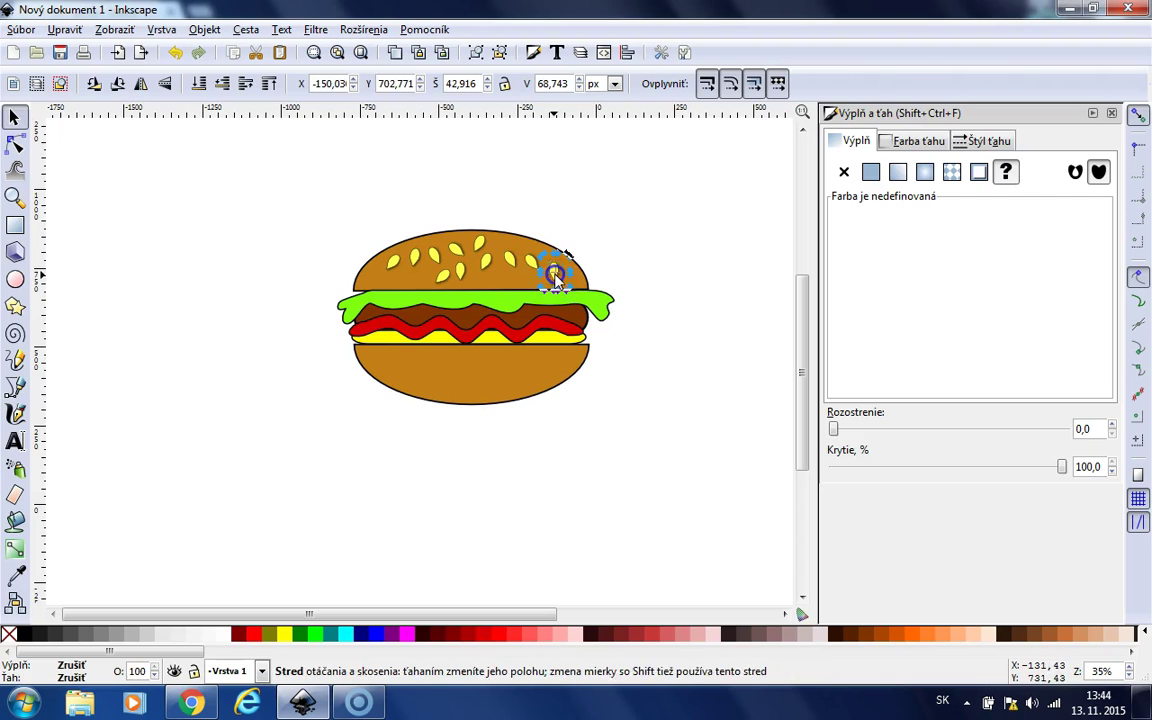
{"action": "left_click_drag", "start_coordinate": [545, 288], "coordinate": [553, 292]}
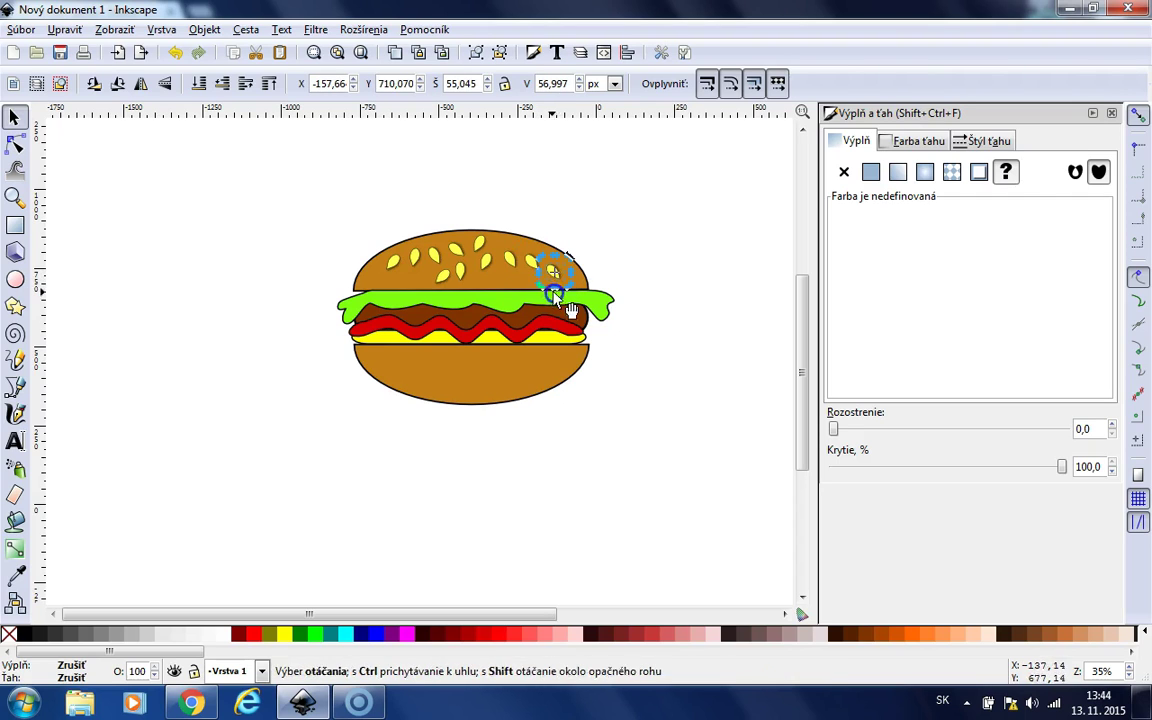
{"action": "left_click", "coordinate": [632, 470]}
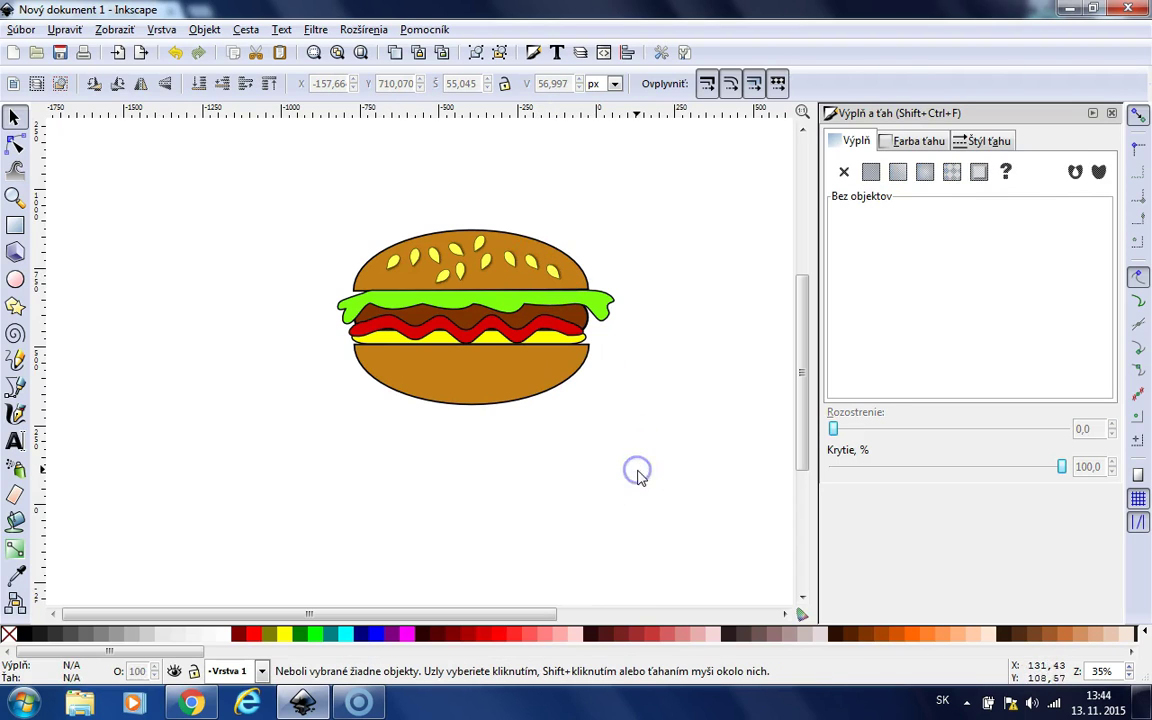
Select all eleven seeds on the top bun and group them
{"action": "left_click", "coordinate": [392, 261], "text": "shift"}
{"action": "left_click", "coordinate": [415, 259], "text": "shift"}
{"action": "left_click", "coordinate": [439, 277], "text": "shift"}
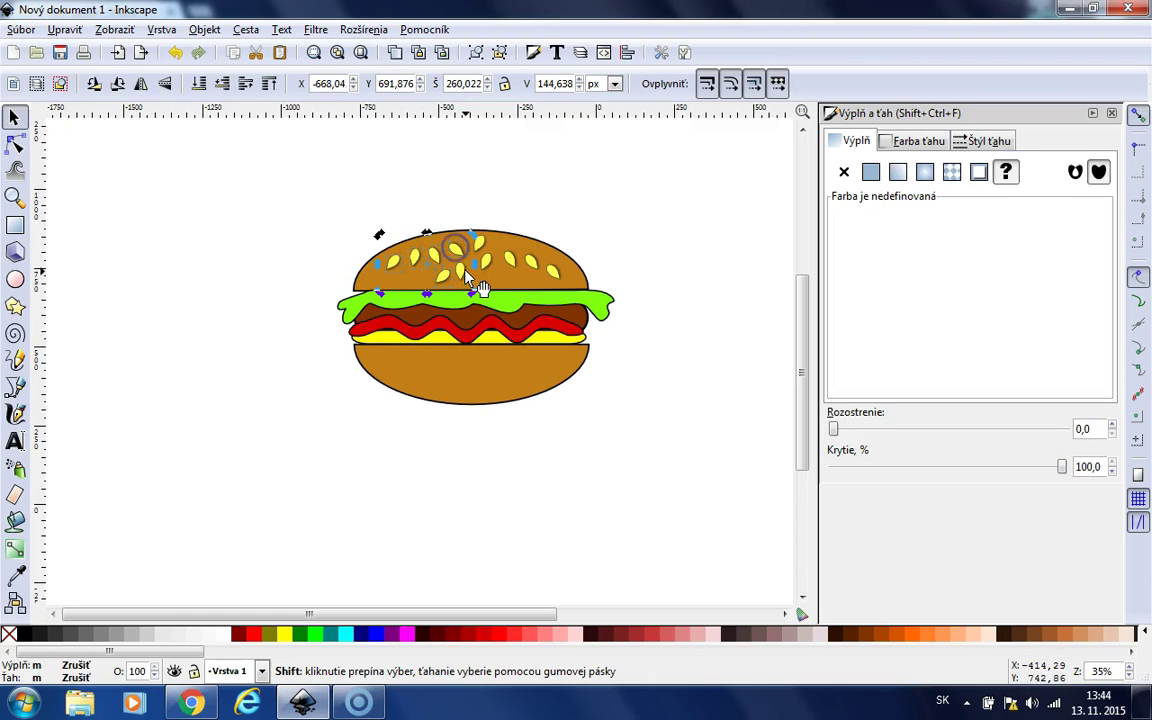
{"action": "left_click", "coordinate": [479, 245], "text": "shift"}
{"action": "left_click", "coordinate": [487, 262], "text": "shift"}
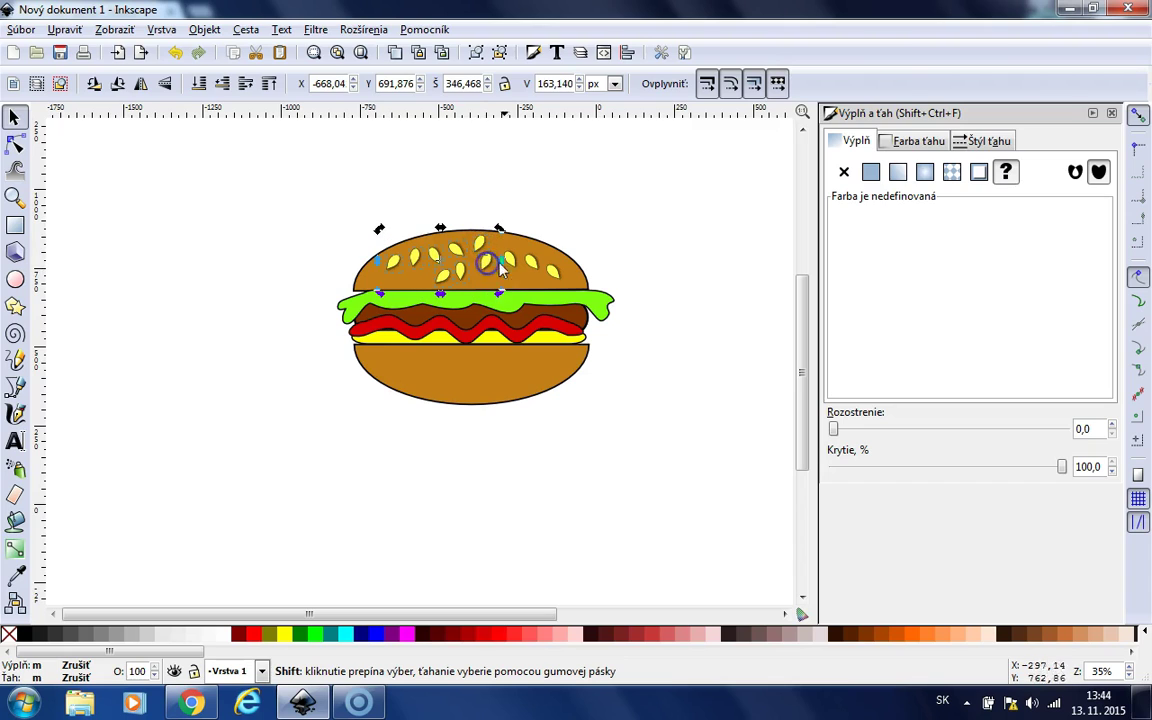
{"action": "left_click", "coordinate": [548, 278], "text": "shift"}
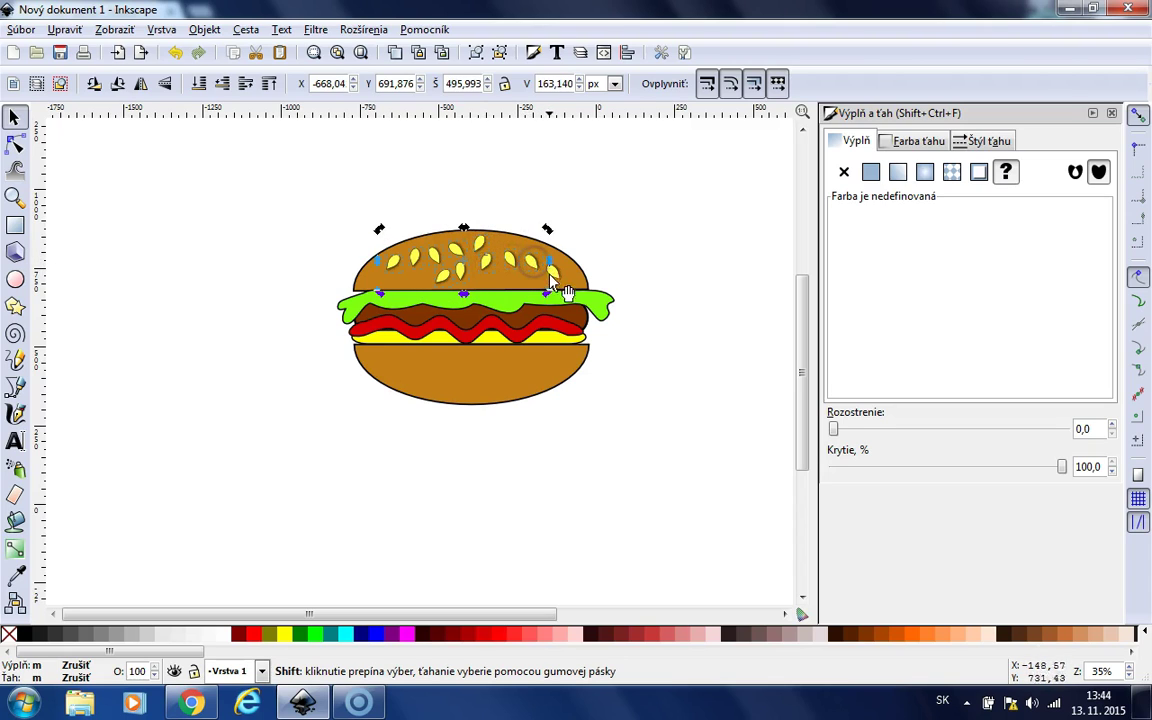
{"action": "left_click", "coordinate": [560, 266], "text": "shift"}
{"action": "left_click", "coordinate": [165, 30]}
{"action": "mouse_move", "coordinate": [195, 36]}
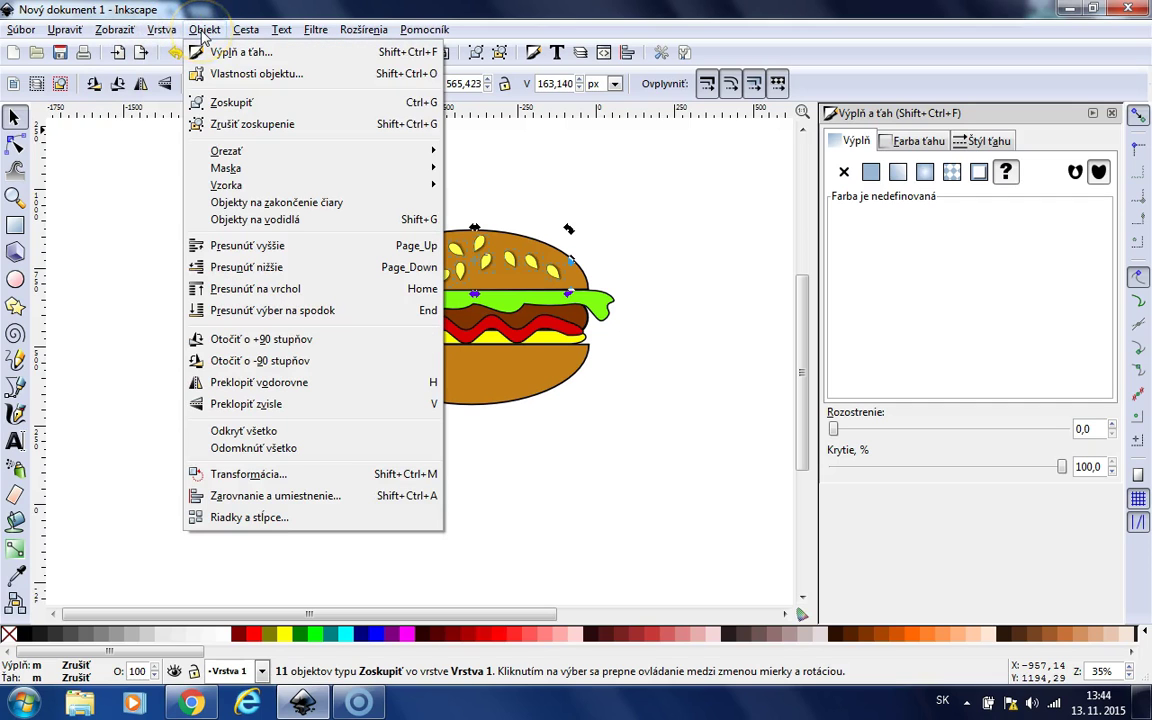
{"action": "left_click", "coordinate": [290, 103]}
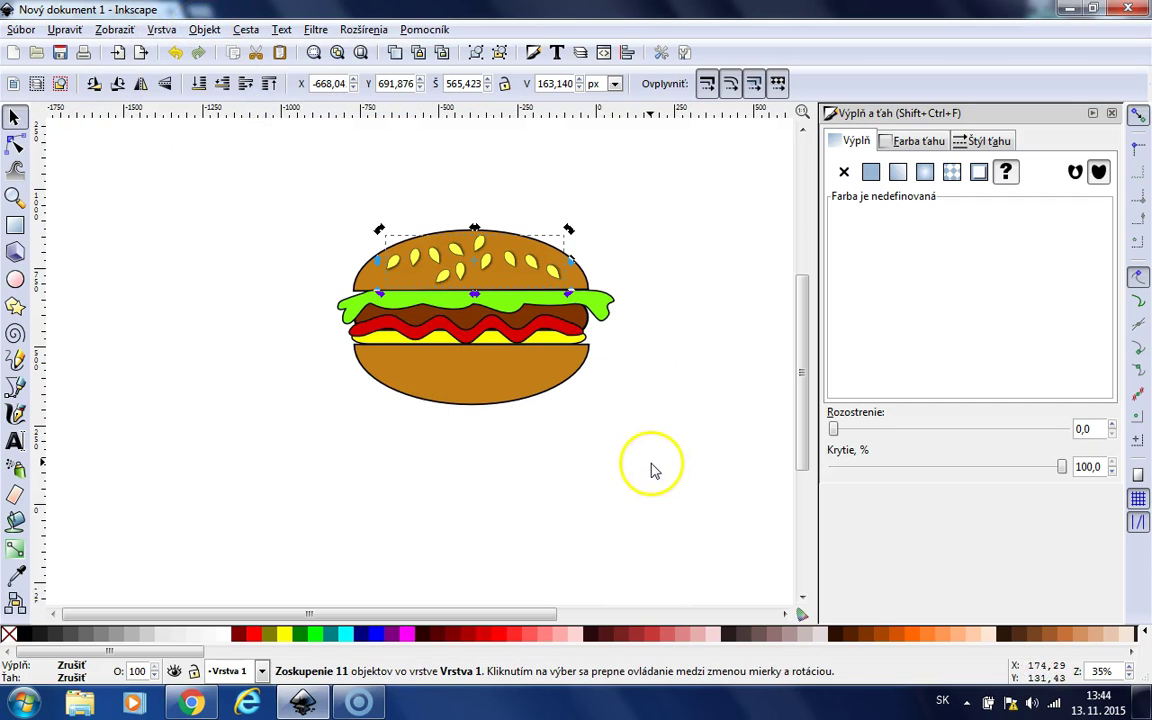
Scale the seed group down to about 451 by 123 px and add a copy of it on the top bun
{"action": "left_click", "coordinate": [572, 292]}
{"action": "left_click_drag", "start_coordinate": [571, 289], "coordinate": [536, 284]}
{"action": "key", "text": "ctrl"}
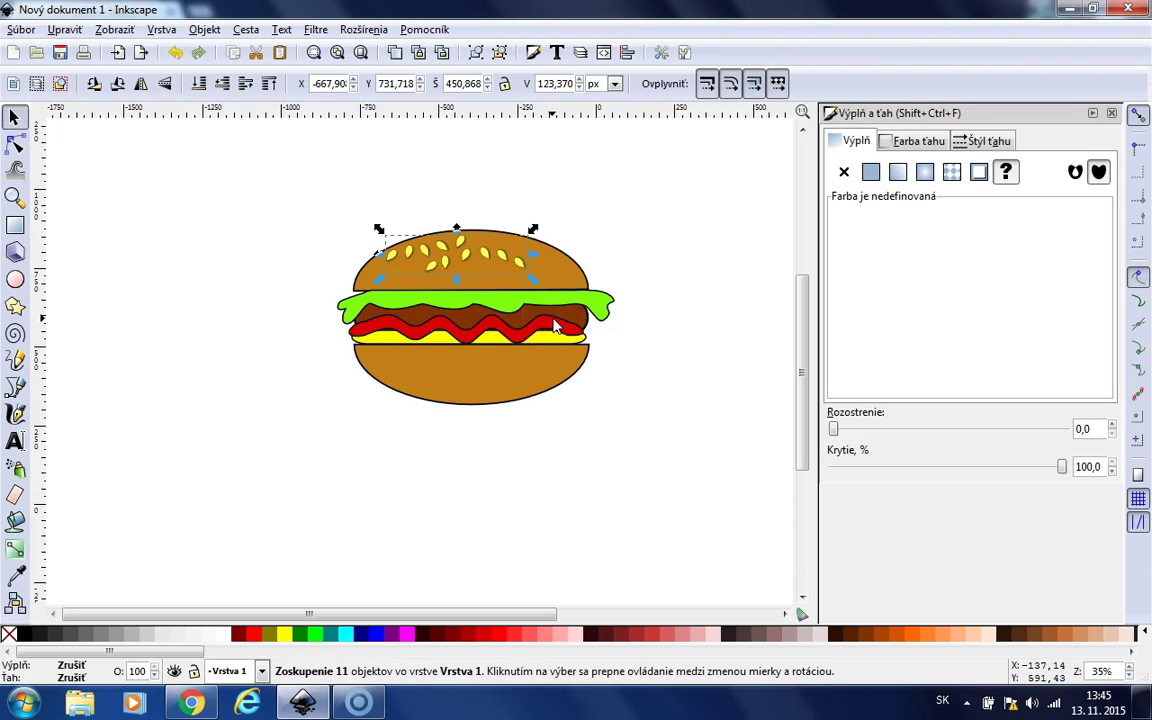
{"action": "left_click_drag", "start_coordinate": [553, 325], "coordinate": [457, 267]}
{"action": "left_click", "coordinate": [514, 297]}
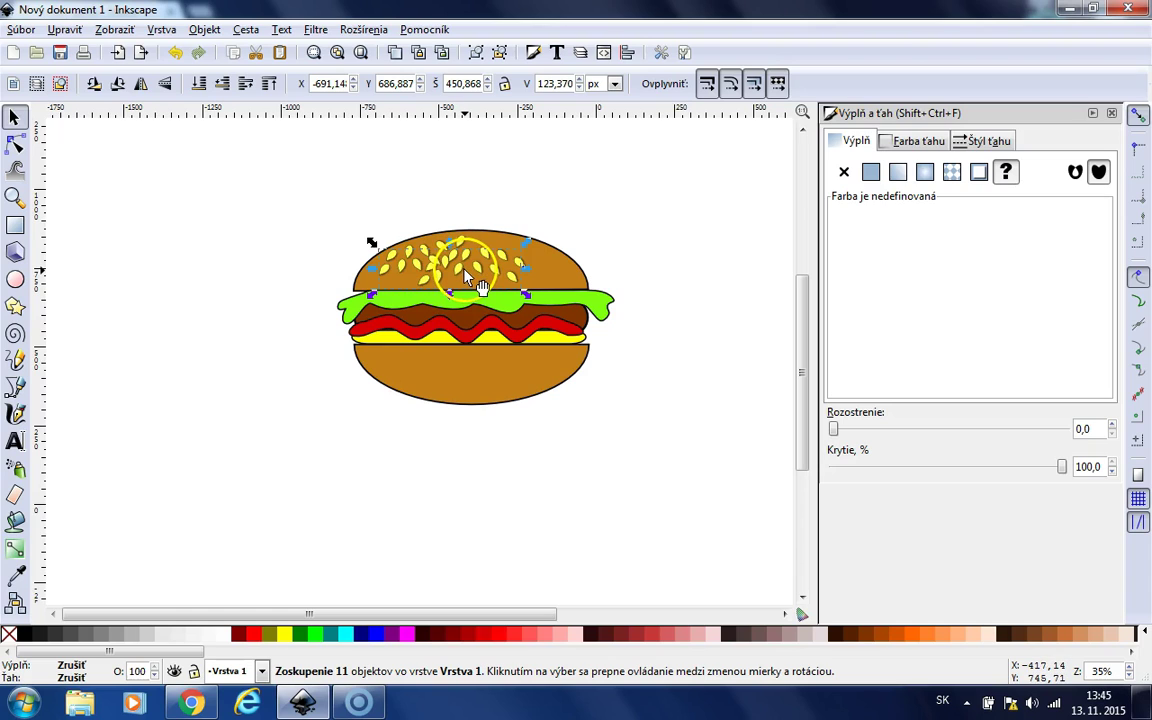
Rotate the copied seed group slightly, then mirror it horizontally and position it over the right half of the top bun
{"action": "left_click_drag", "start_coordinate": [527, 290], "coordinate": [503, 277]}
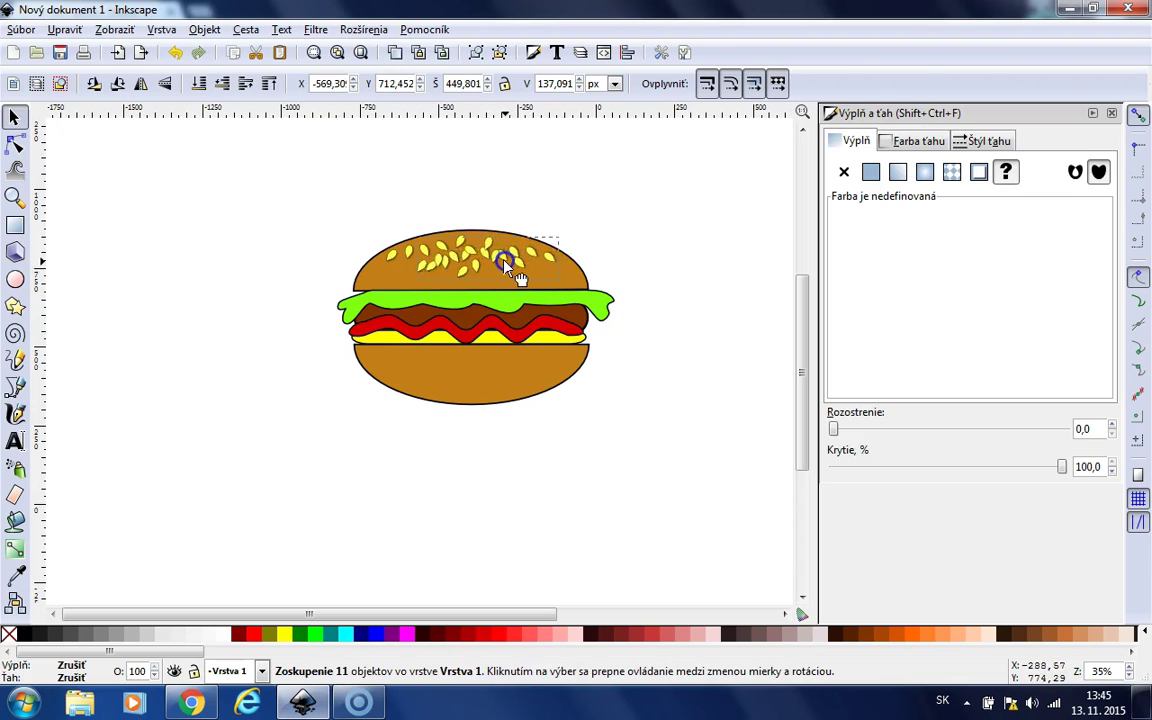
{"action": "left_click", "coordinate": [140, 84]}
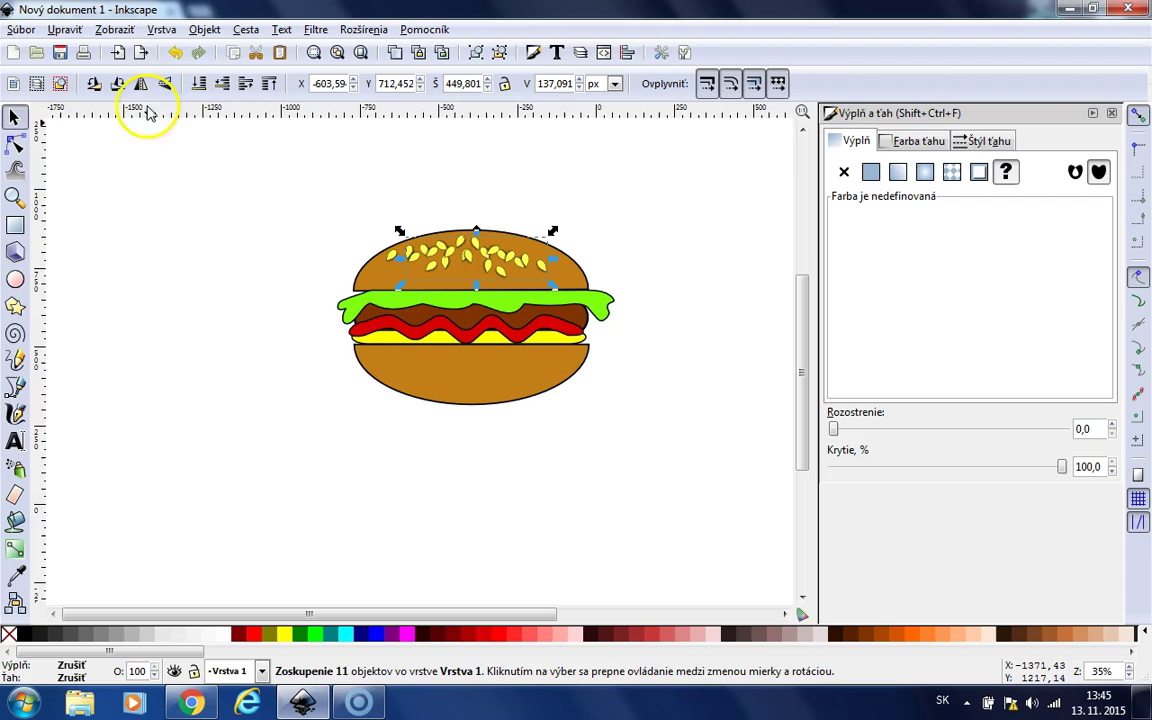
{"action": "left_click_drag", "start_coordinate": [497, 268], "coordinate": [513, 264]}
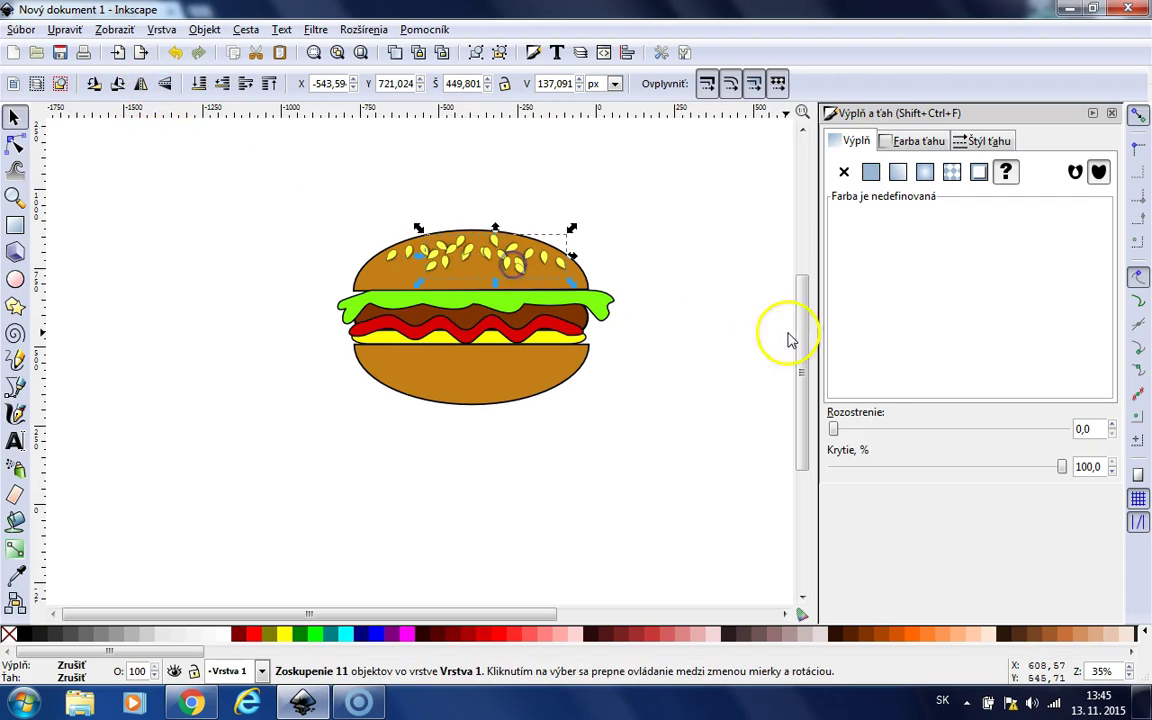
{"action": "left_click", "coordinate": [788, 340]}
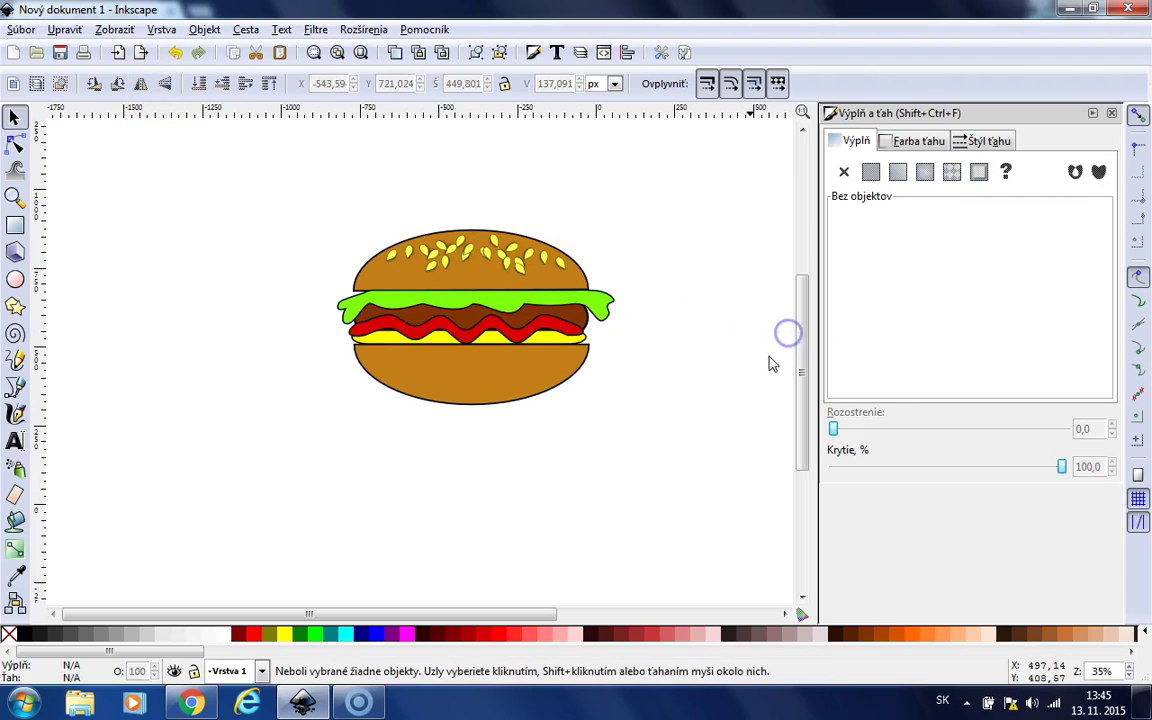
Shift the original seed group slightly left and down on the top bun, and deselect
{"action": "left_click", "coordinate": [395, 255]}
{"action": "left_click_drag", "start_coordinate": [393, 257], "coordinate": [378, 258]}
{"action": "left_click", "coordinate": [697, 387]}
{"action": "left_click", "coordinate": [669, 432]}
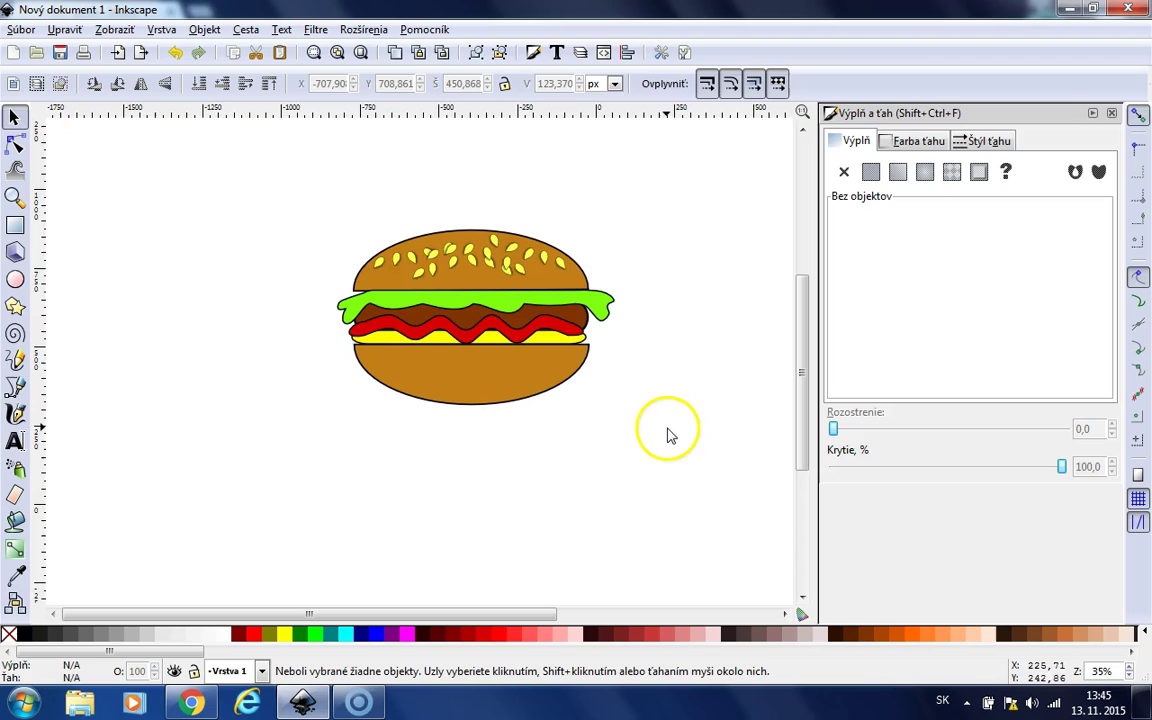
Ungroup the mirrored seed group on the right half of the bun, and deselect
{"action": "left_click", "coordinate": [476, 254]}
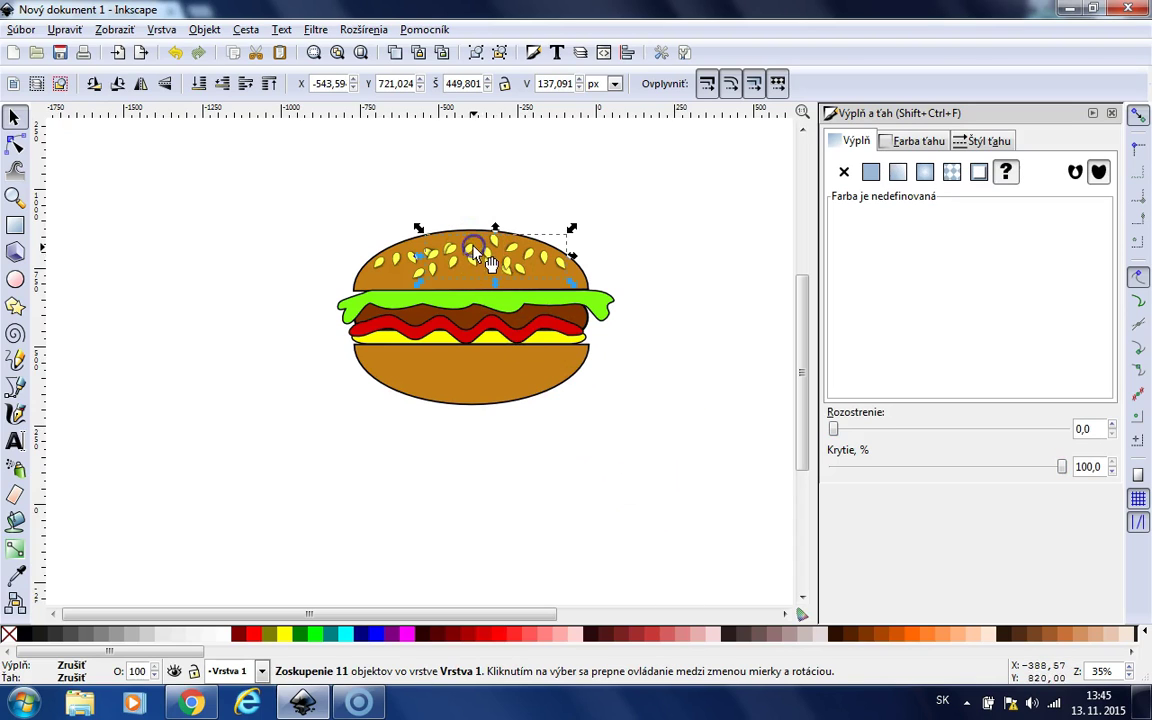
{"action": "left_click", "coordinate": [162, 30]}
{"action": "mouse_move", "coordinate": [203, 32]}
{"action": "left_click", "coordinate": [234, 125]}
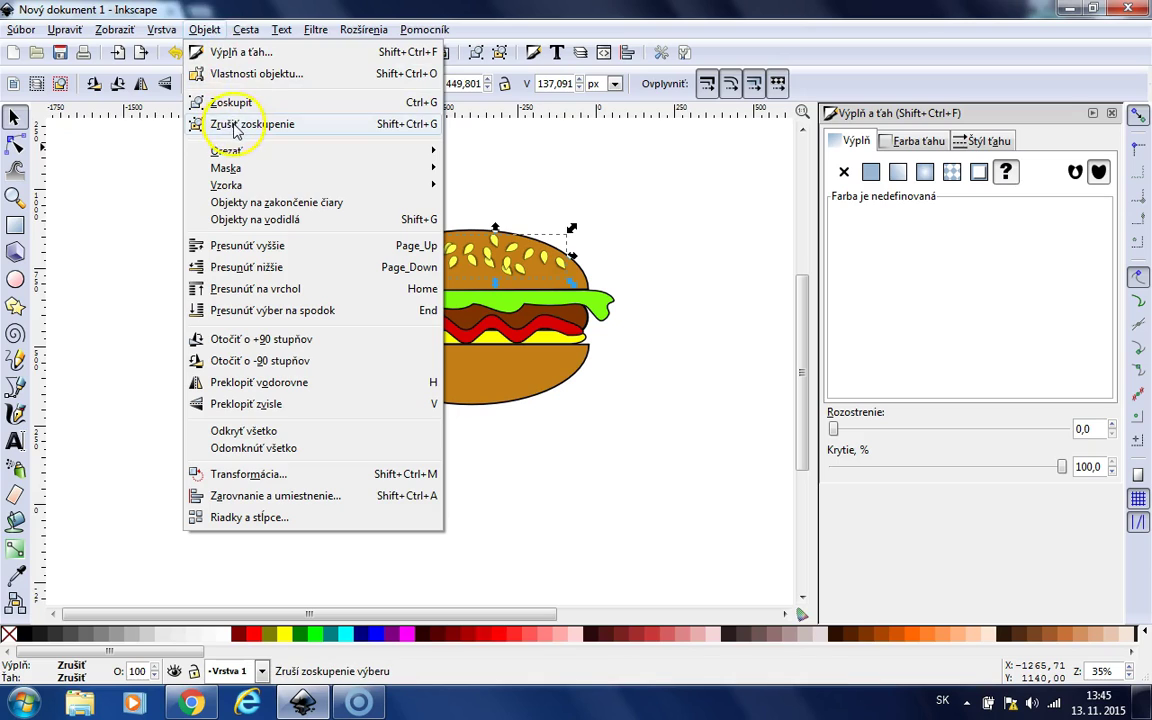
{"action": "left_click", "coordinate": [441, 257]}
{"action": "left_click", "coordinate": [733, 553]}
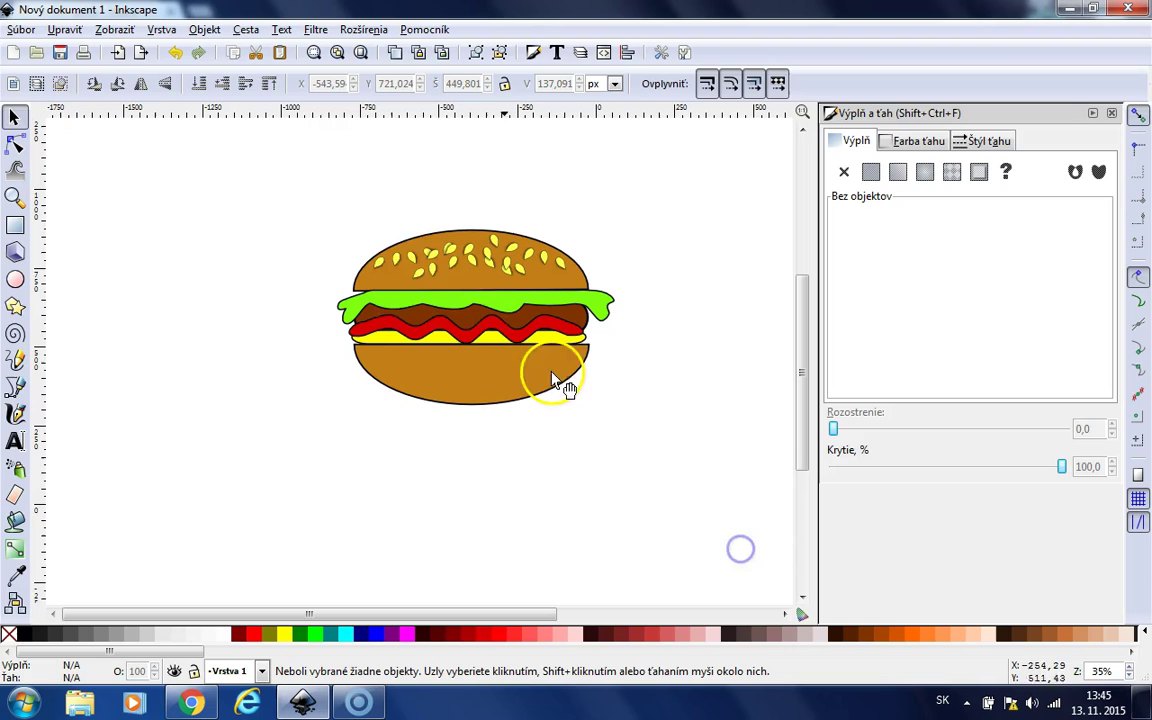
Delete the mirrored seeds that overlap or crowd the original group's seeds around the middle of the top bun
{"action": "left_click", "coordinate": [433, 259]}
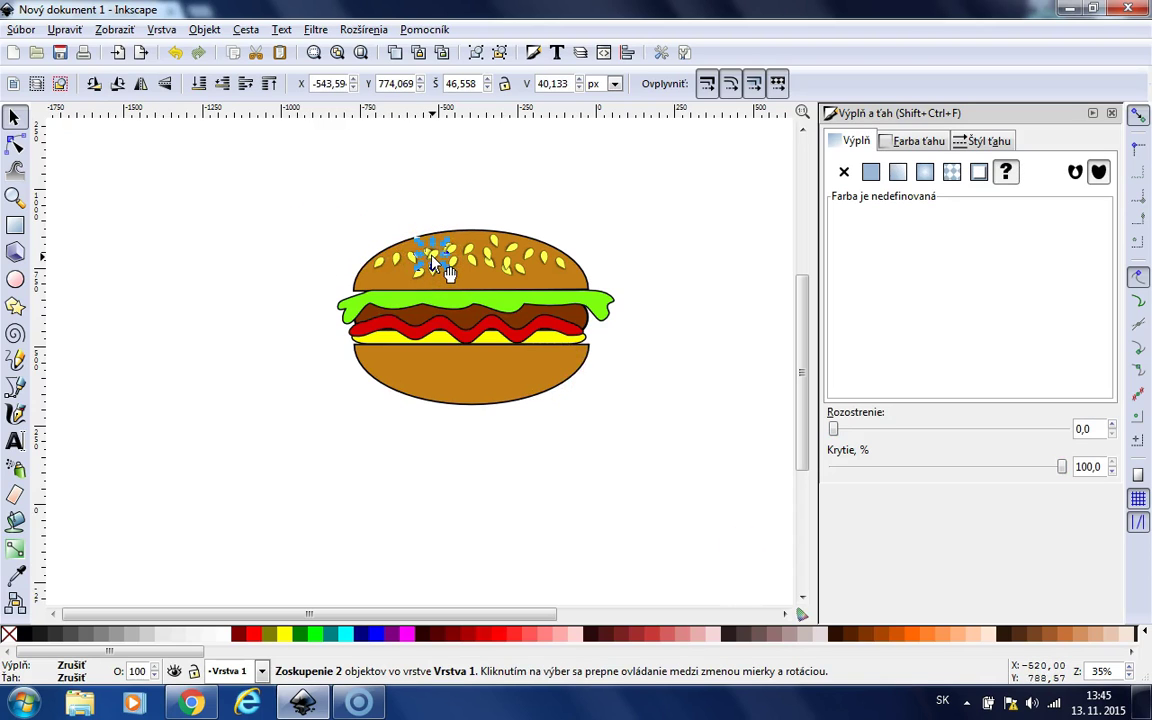
{"action": "left_click", "coordinate": [440, 257], "text": "shift"}
{"action": "left_click", "coordinate": [450, 250], "text": "shift"}
{"action": "left_click", "coordinate": [468, 258], "text": "shift"}
{"action": "left_click", "coordinate": [469, 250]}
{"action": "left_click", "coordinate": [490, 253]}
{"action": "key", "text": "Delete"}
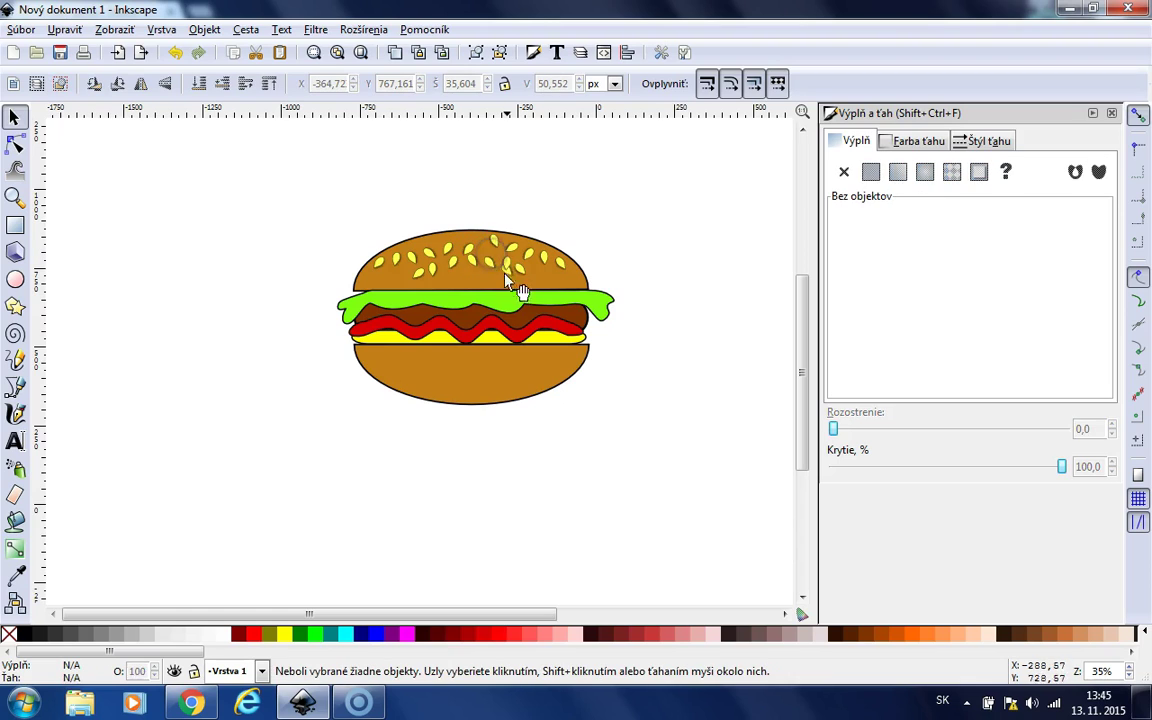
{"action": "left_click", "coordinate": [510, 267]}
{"action": "key", "text": "Delete"}
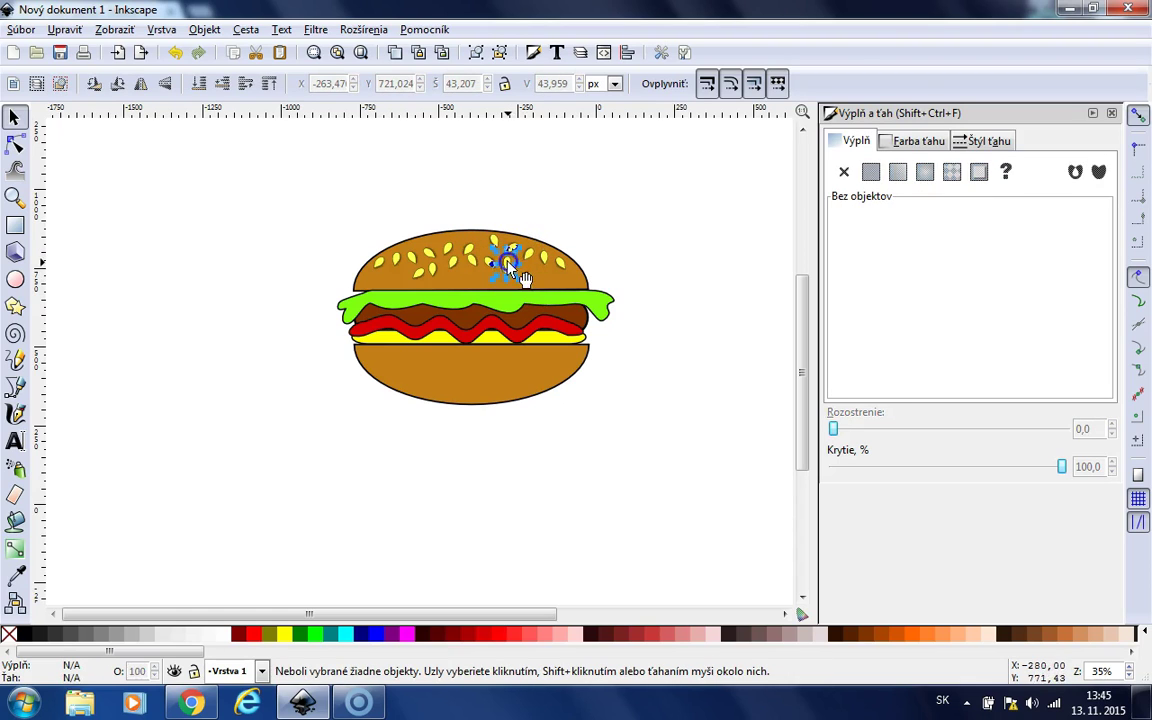
{"action": "left_click", "coordinate": [643, 530]}
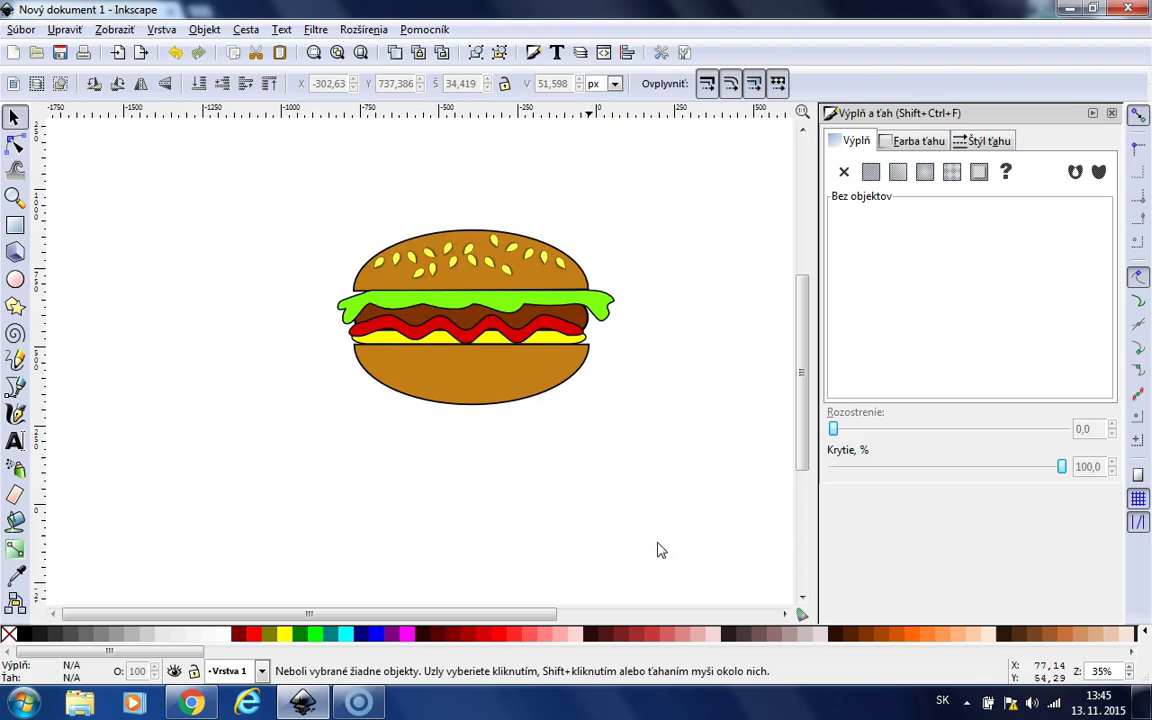
Move the original seed group slightly down on the top bun and ungroup it
{"action": "left_click", "coordinate": [470, 249]}
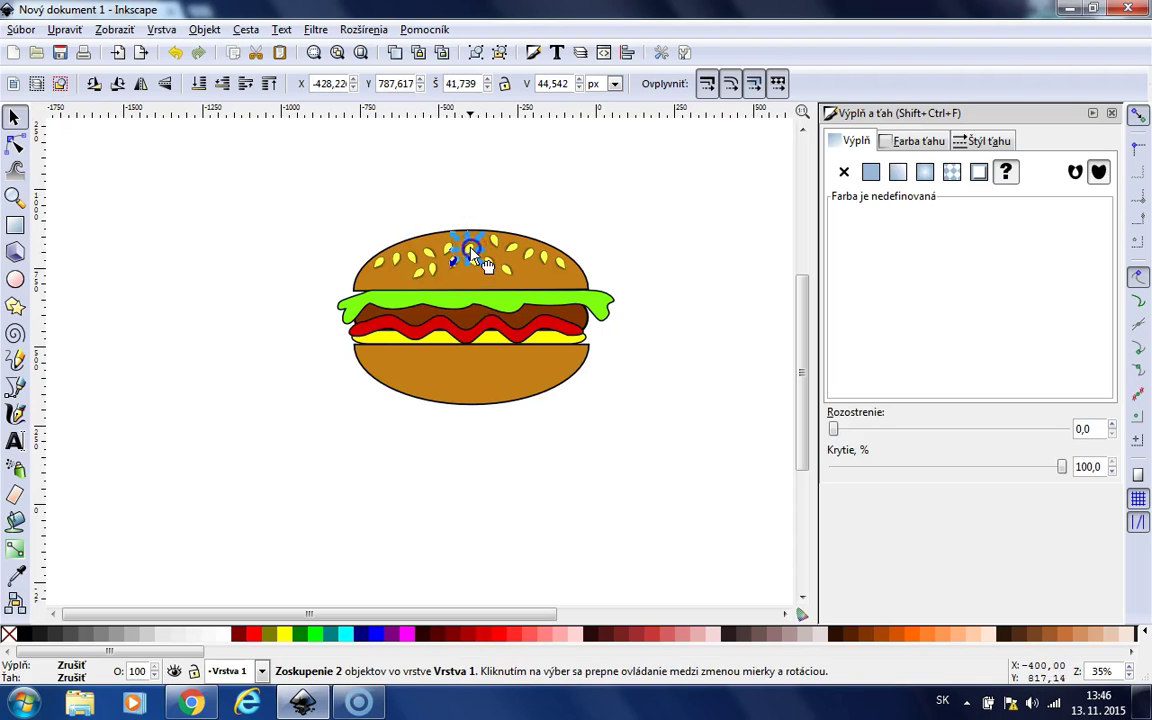
{"action": "left_click", "coordinate": [446, 249]}
{"action": "left_click_drag", "start_coordinate": [449, 249], "coordinate": [450, 253]}
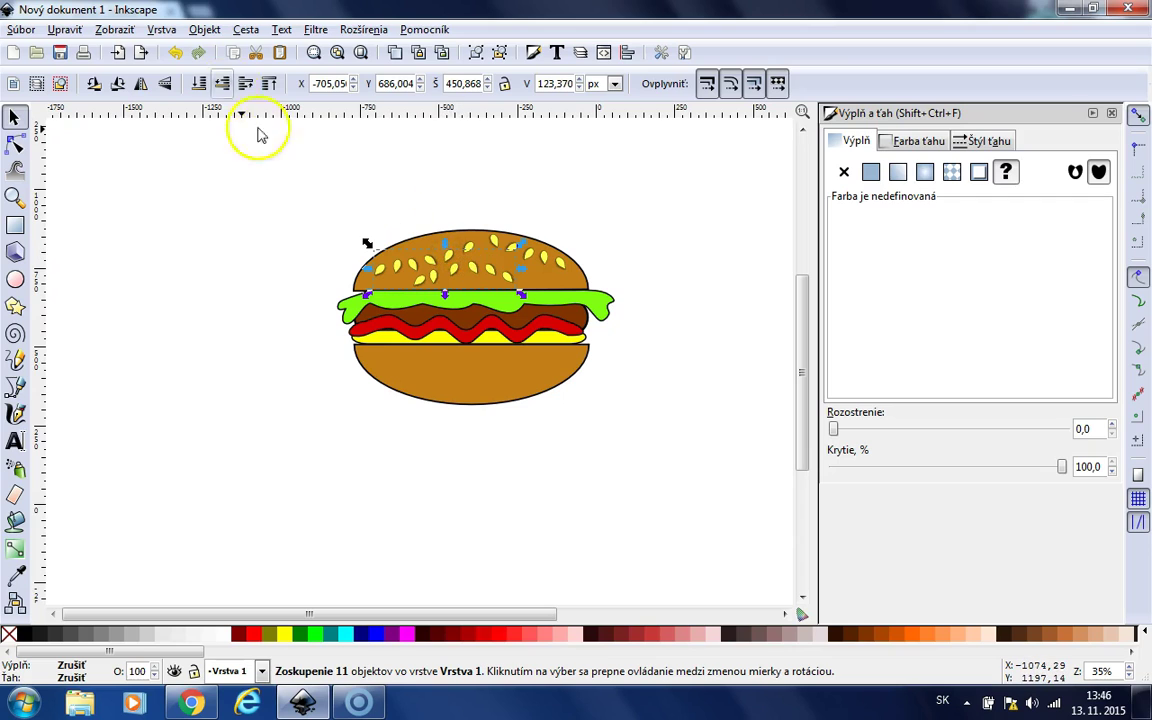
{"action": "left_click", "coordinate": [204, 29]}
{"action": "left_click", "coordinate": [210, 127]}
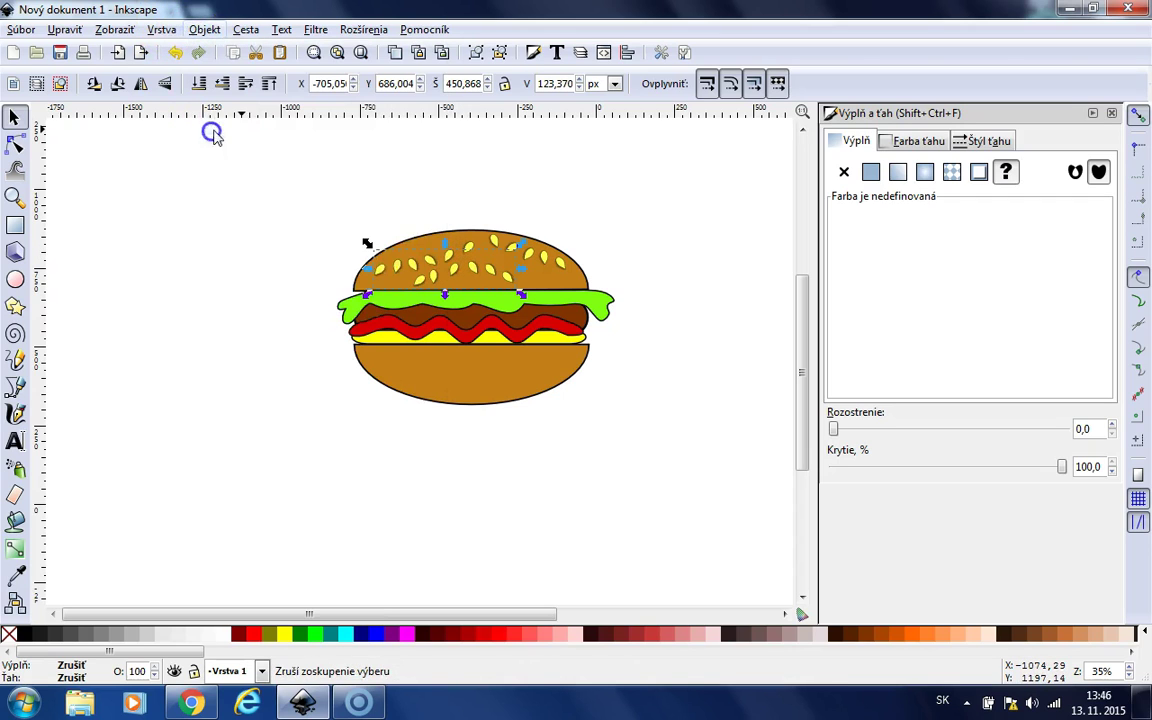
{"action": "left_click", "coordinate": [347, 244]}
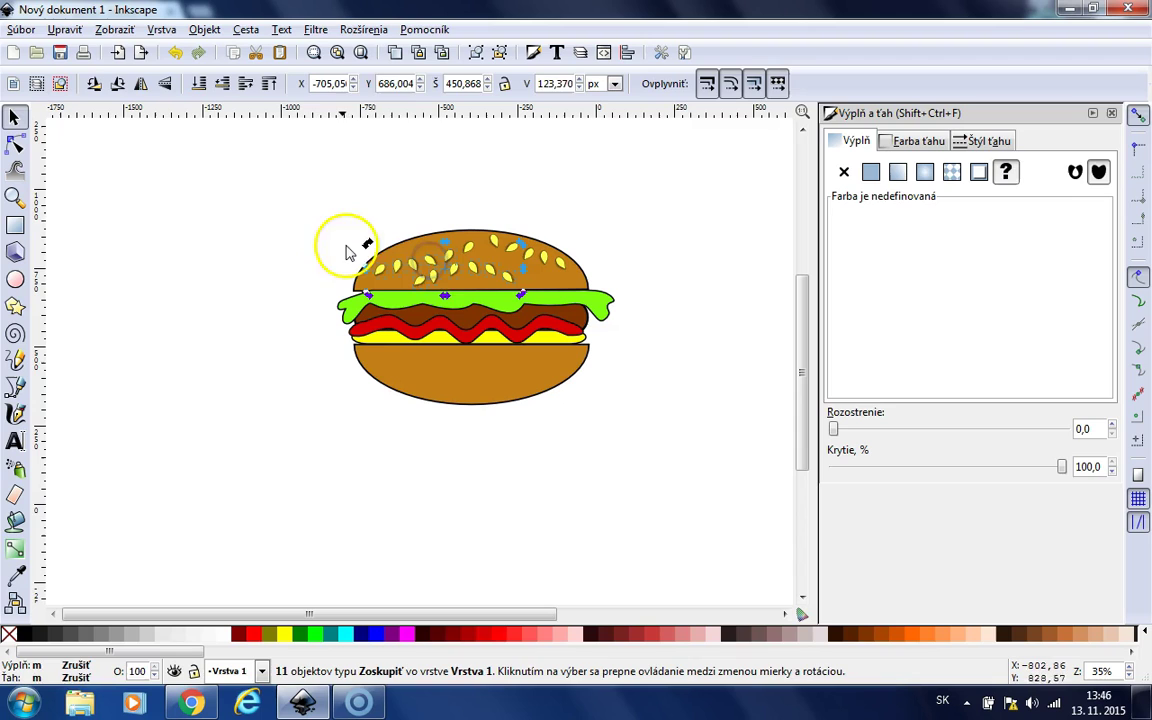
Move five individual seeds in the left and middle of the top bun slightly upward to even out their spacing, and deselect
{"action": "left_click", "coordinate": [438, 260]}
{"action": "left_click", "coordinate": [440, 256]}
{"action": "left_click", "coordinate": [581, 418]}
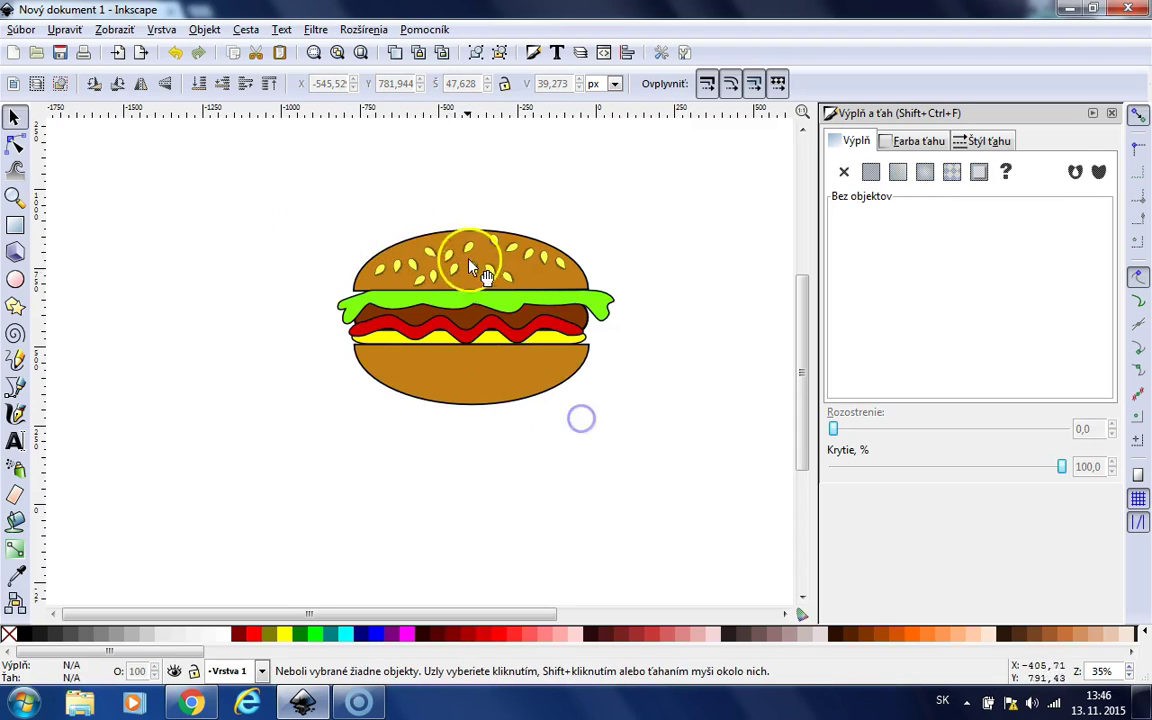
{"action": "left_click", "coordinate": [456, 258]}
{"action": "left_click", "coordinate": [413, 264]}
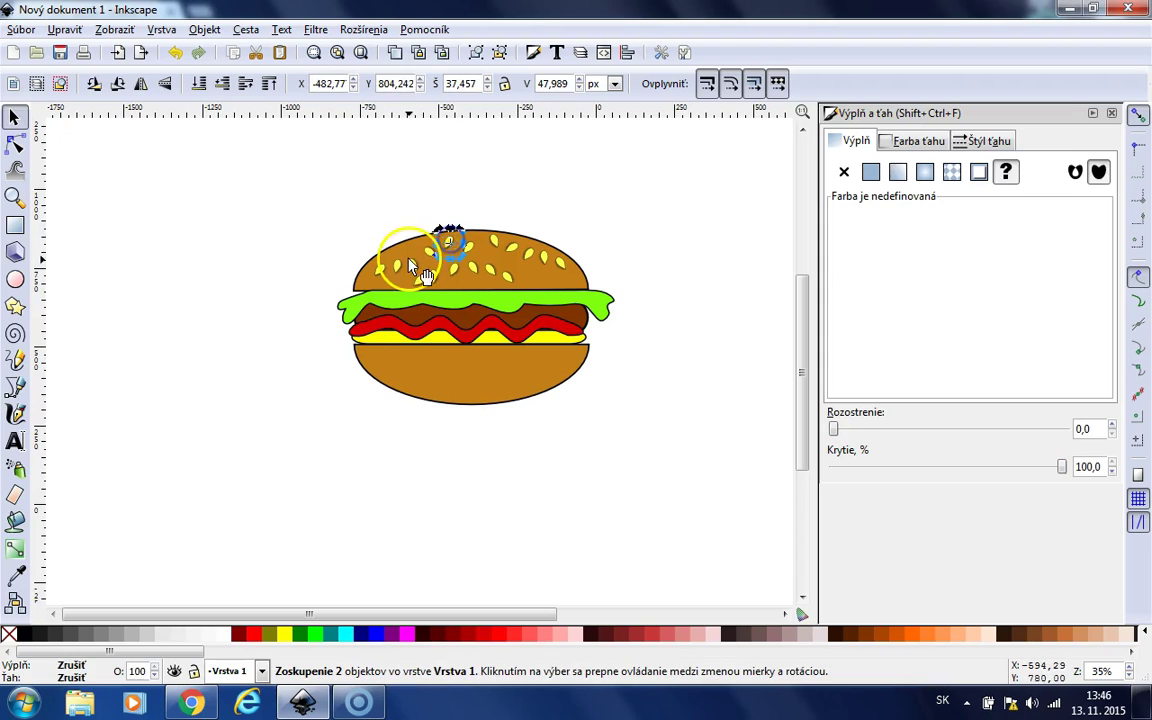
{"action": "left_click_drag", "start_coordinate": [415, 268], "coordinate": [411, 257]}
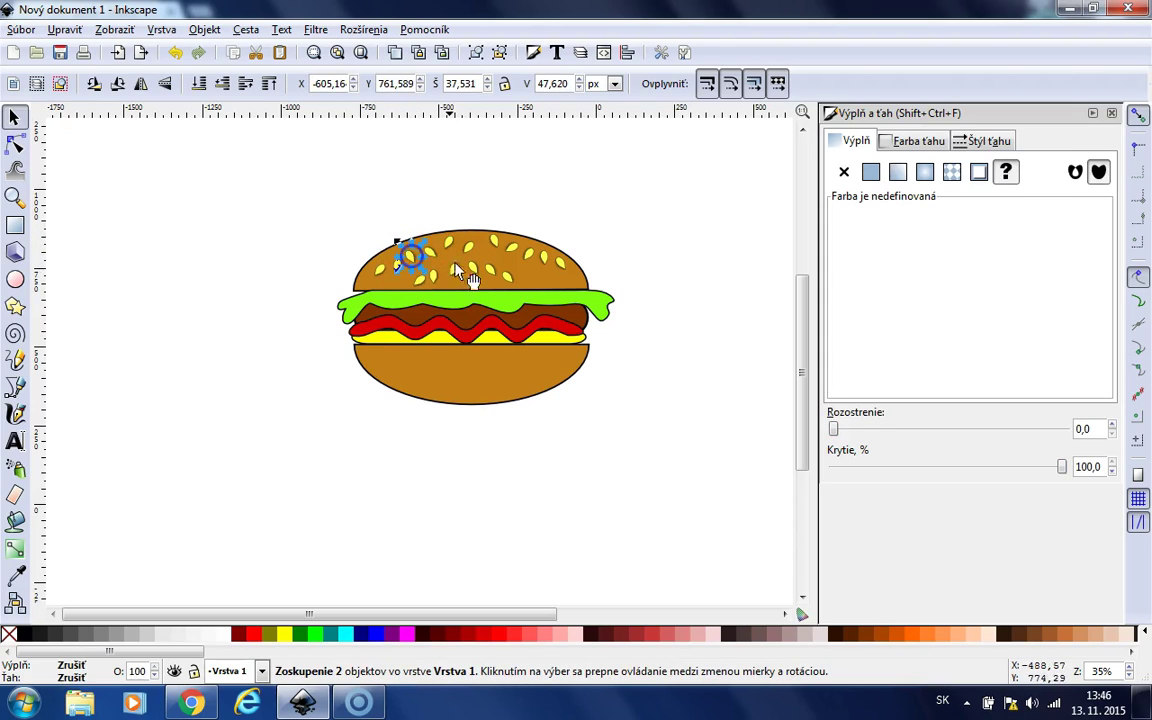
{"action": "left_click_drag", "start_coordinate": [478, 272], "coordinate": [524, 278]}
{"action": "left_click", "coordinate": [480, 268]}
{"action": "left_click", "coordinate": [488, 262]}
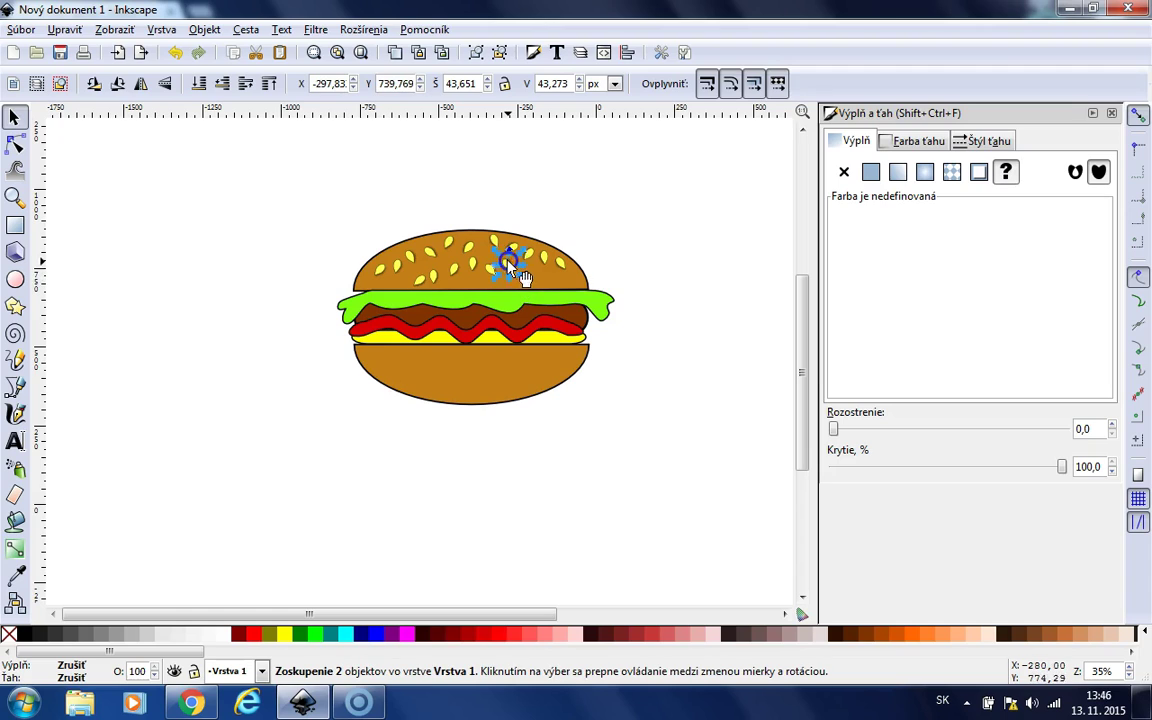
{"action": "left_click", "coordinate": [717, 337]}
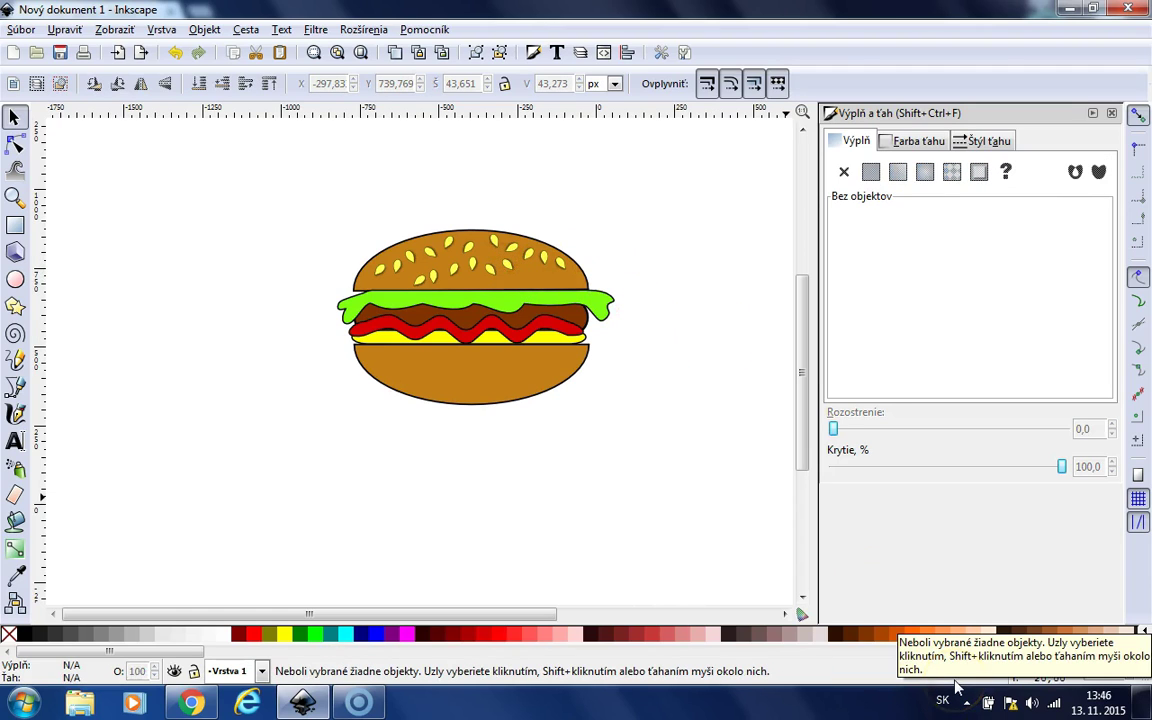
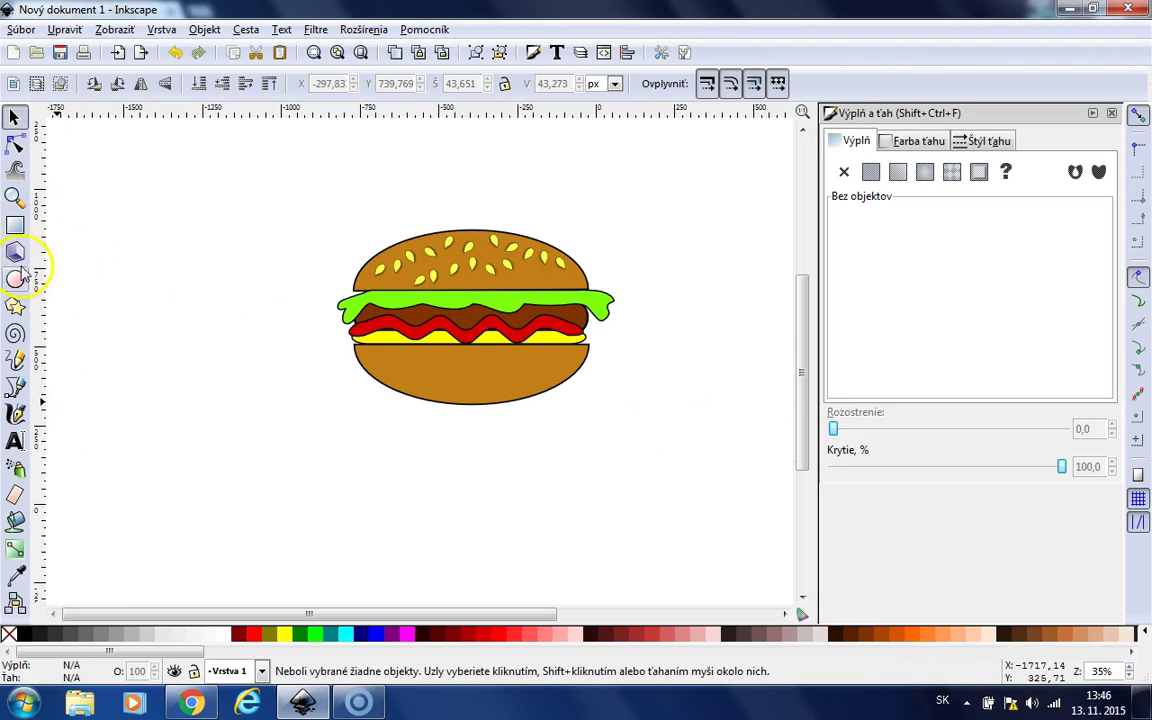
Draw a closed crescent-shaped path with straight segments over the burger's right side using the Bezier tool, and give it a flat black fill
{"action": "left_click", "coordinate": [15, 388]}
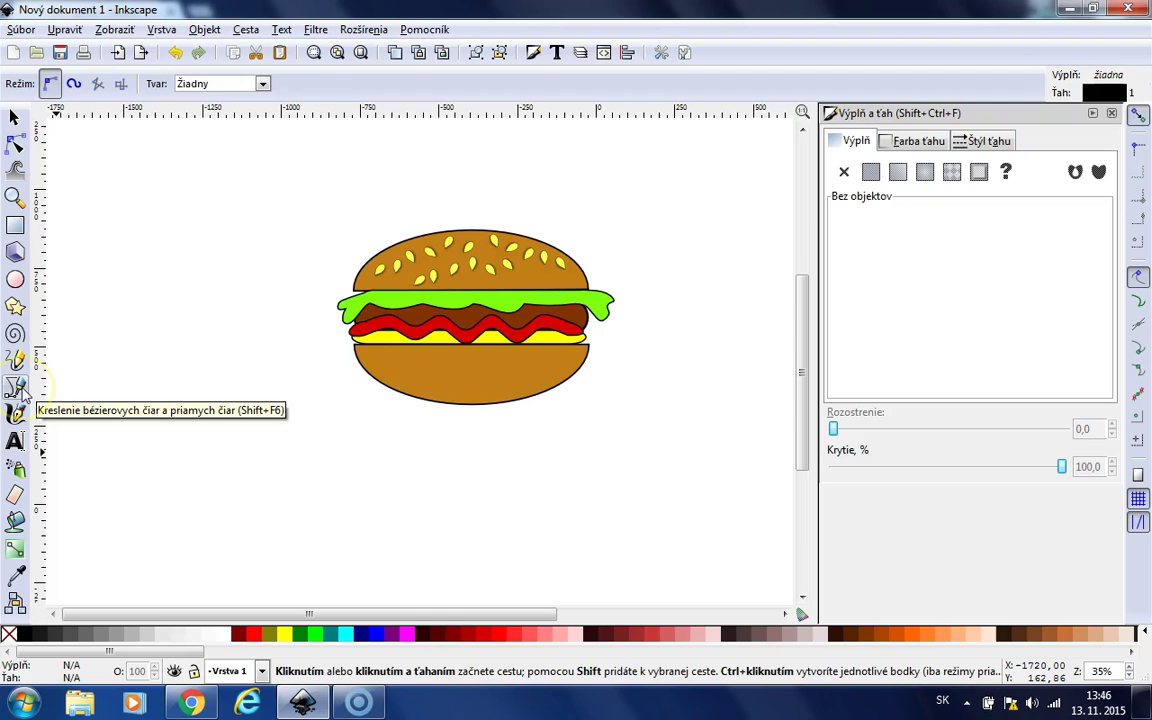
{"action": "left_click", "coordinate": [507, 238]}
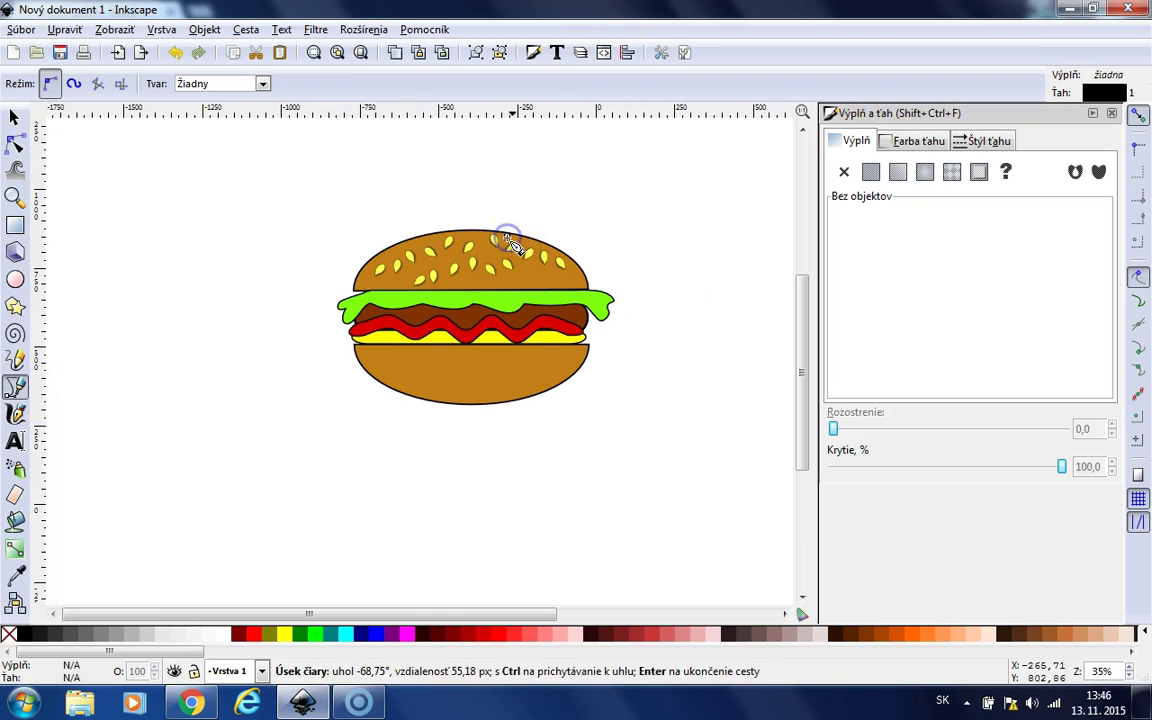
{"action": "left_click", "coordinate": [536, 290]}
{"action": "left_click", "coordinate": [537, 318]}
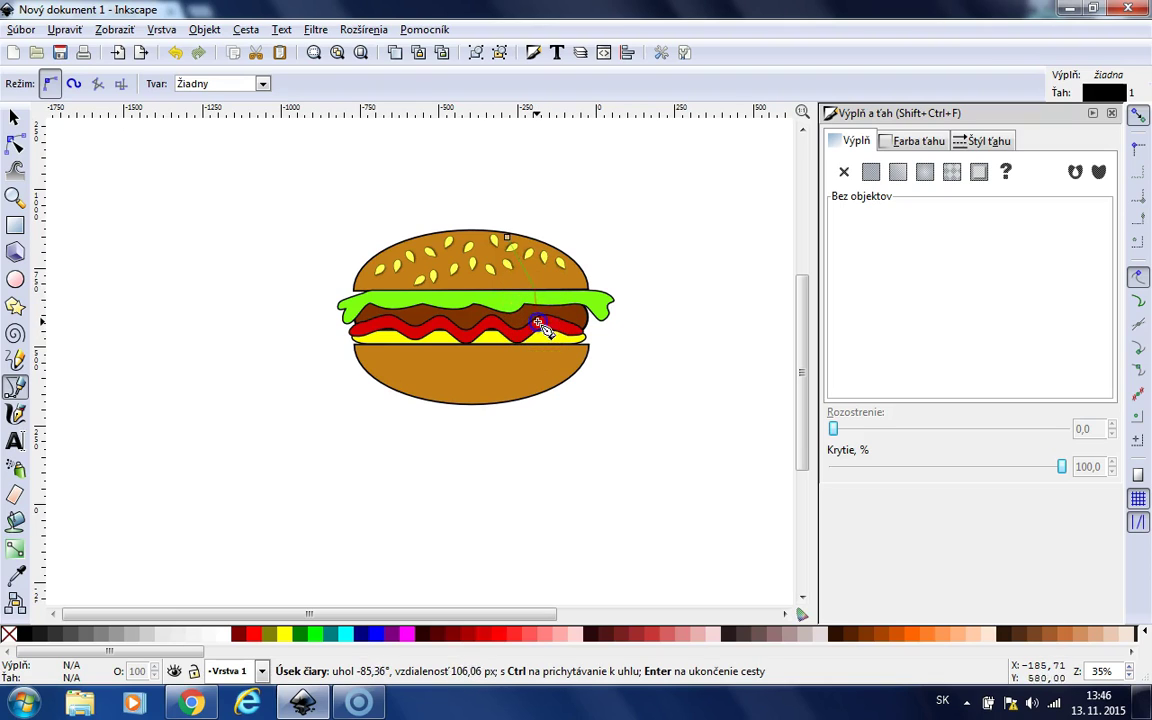
{"action": "left_click", "coordinate": [534, 346]}
{"action": "left_click", "coordinate": [511, 380]}
{"action": "left_click", "coordinate": [481, 405]}
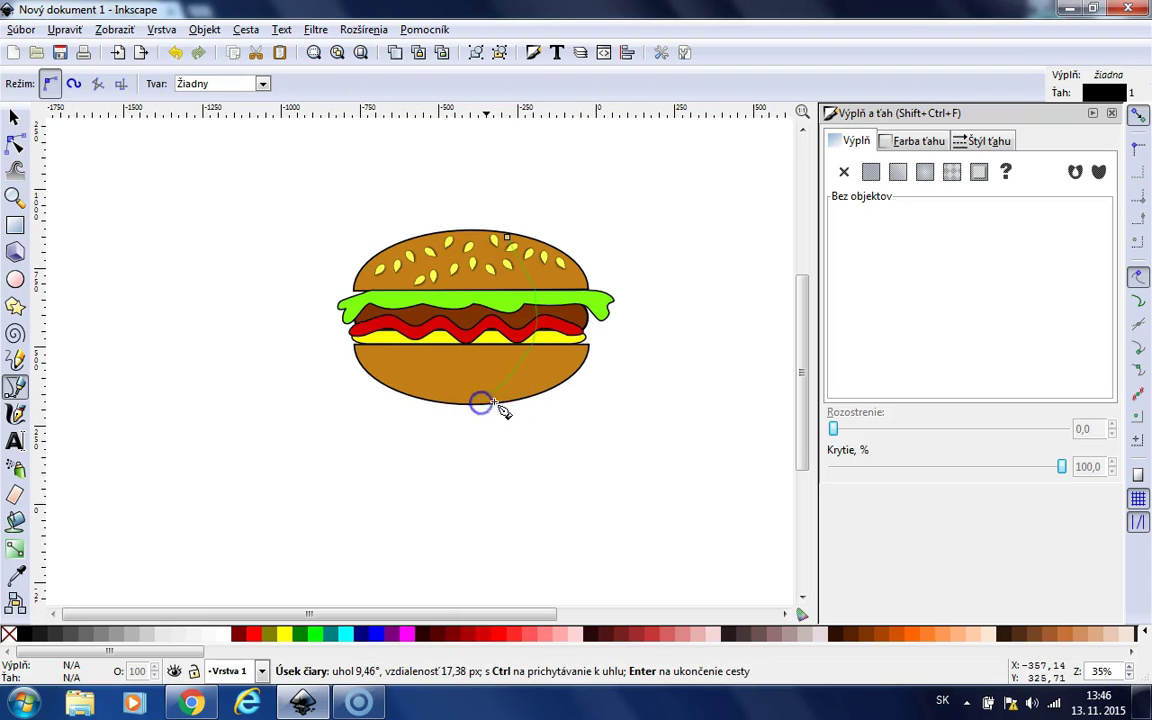
{"action": "left_click", "coordinate": [558, 393]}
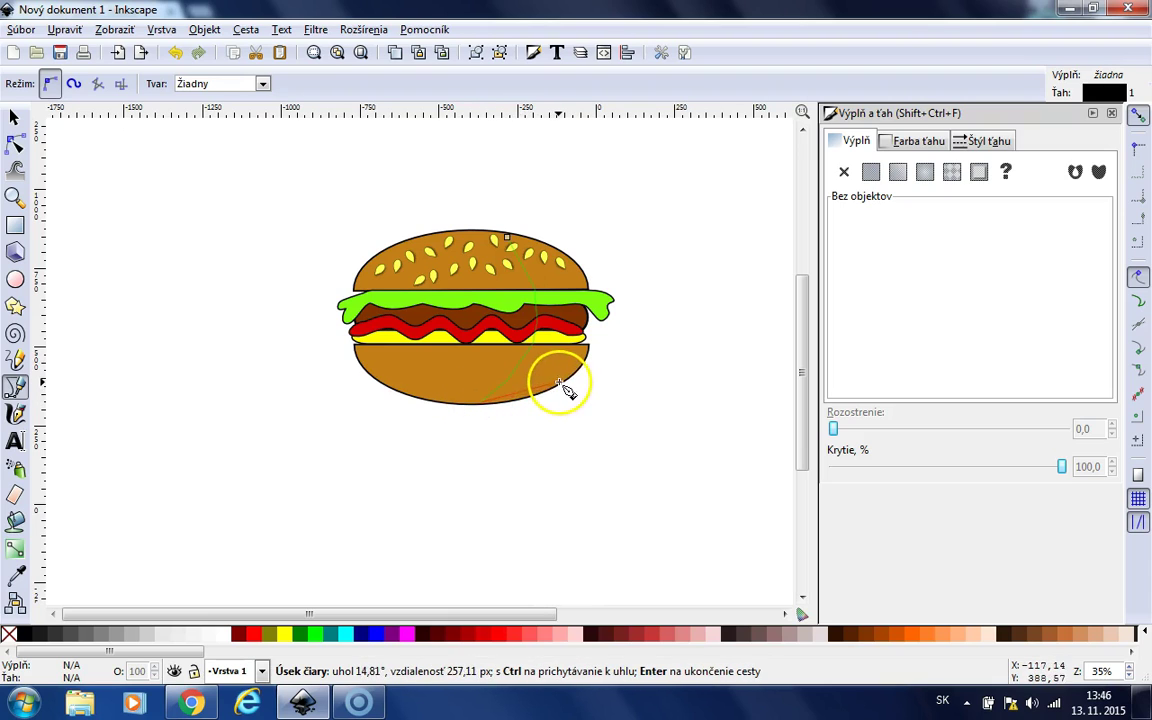
{"action": "left_click", "coordinate": [586, 342]}
{"action": "left_click", "coordinate": [585, 270]}
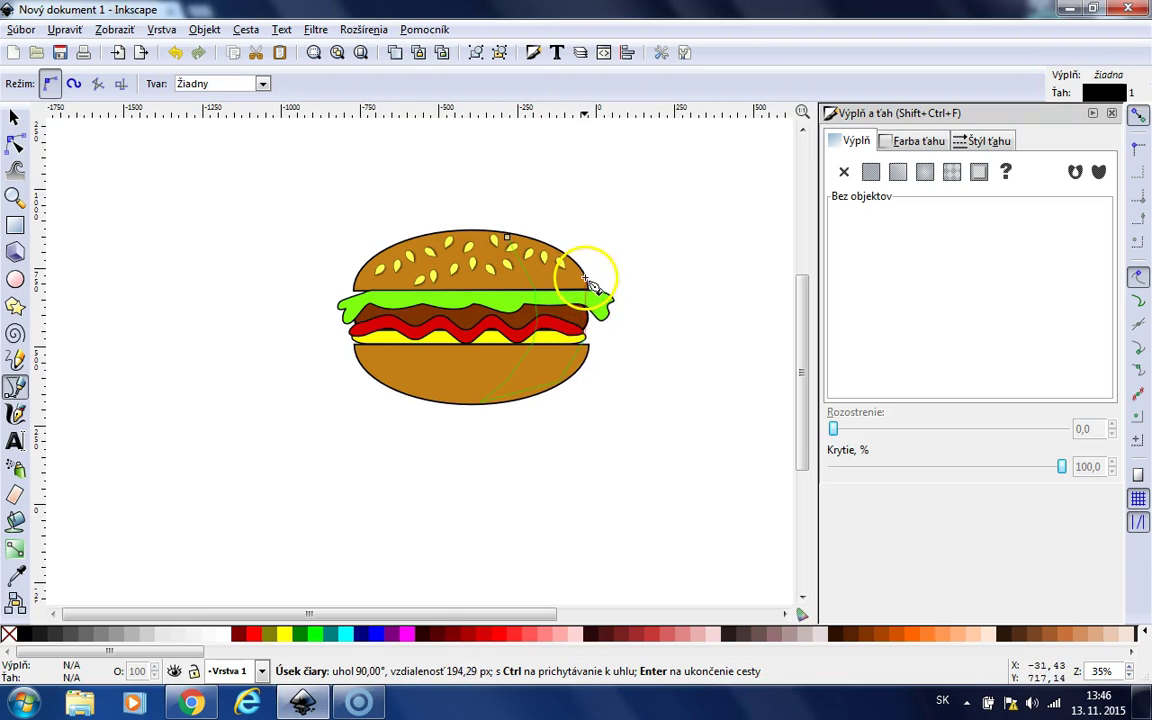
{"action": "key", "text": "Return"}
{"action": "left_click", "coordinate": [507, 240]}
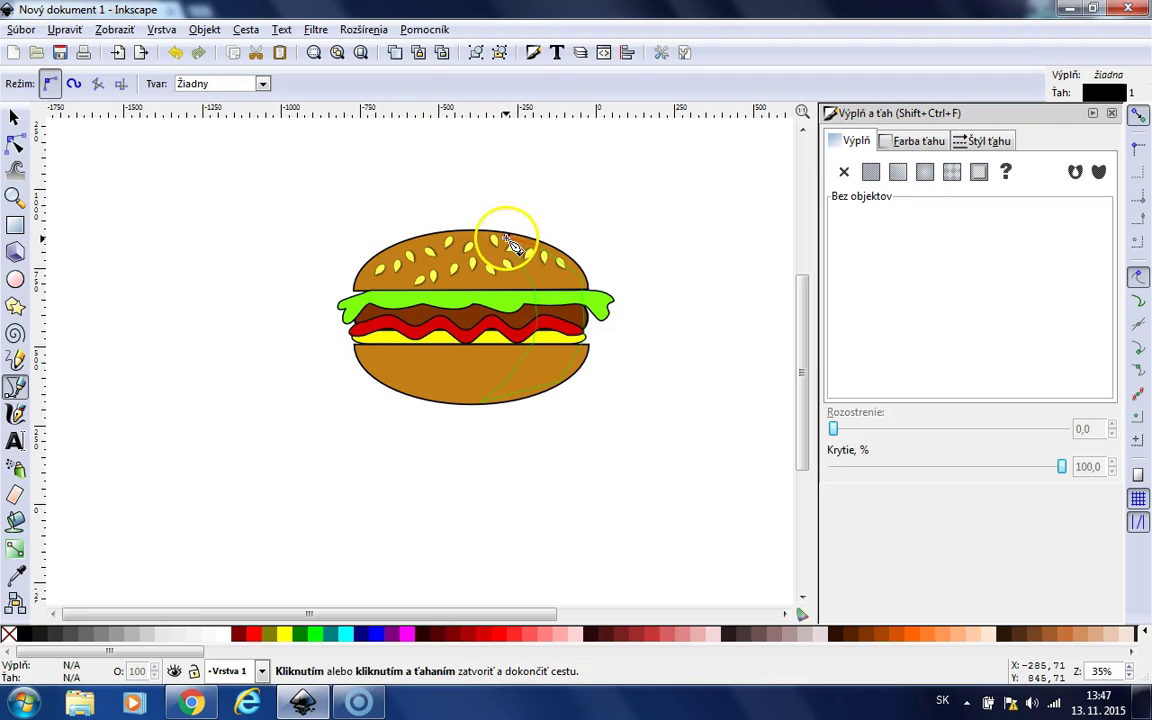
{"action": "left_click", "coordinate": [506, 239]}
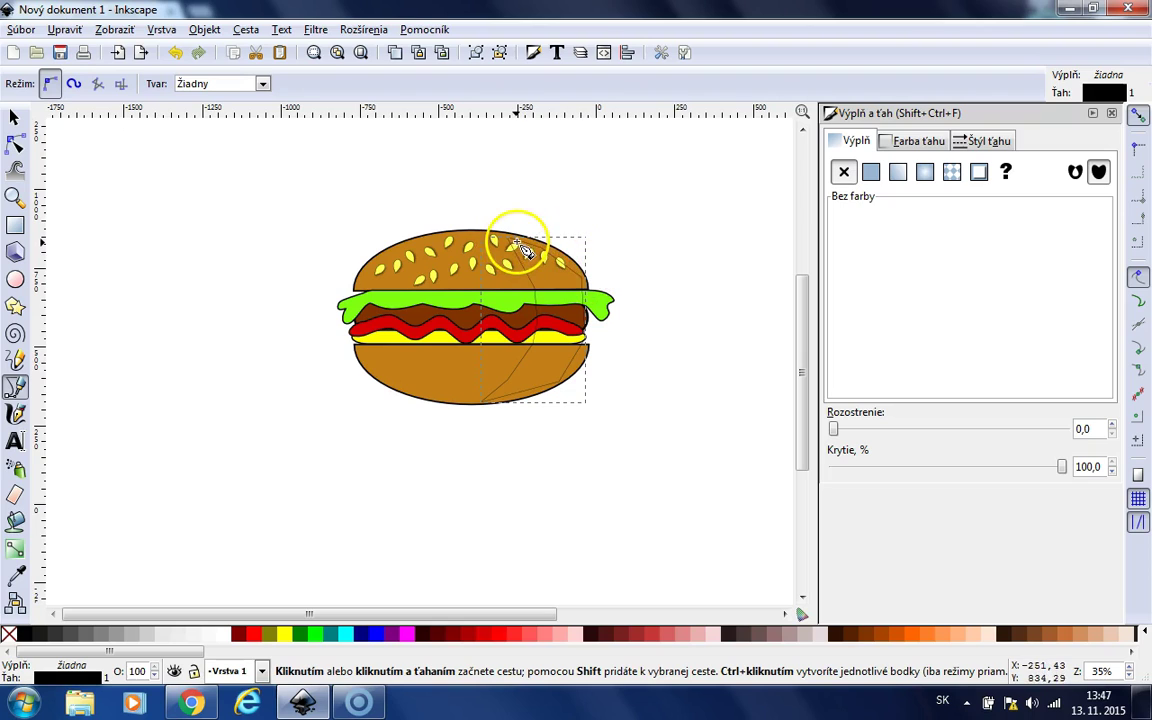
{"action": "left_click", "coordinate": [871, 173]}
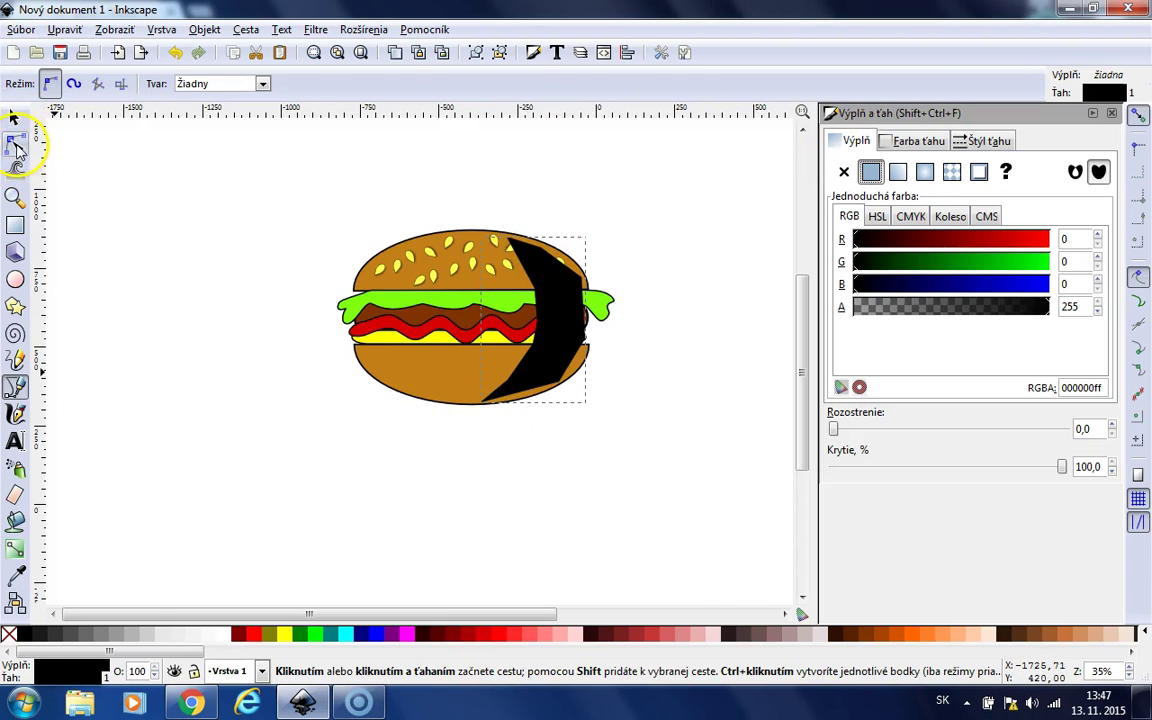
Edit the outer nodes and bend the outer segments of the black shape to follow the right outline of both buns
{"action": "left_click", "coordinate": [16, 146]}
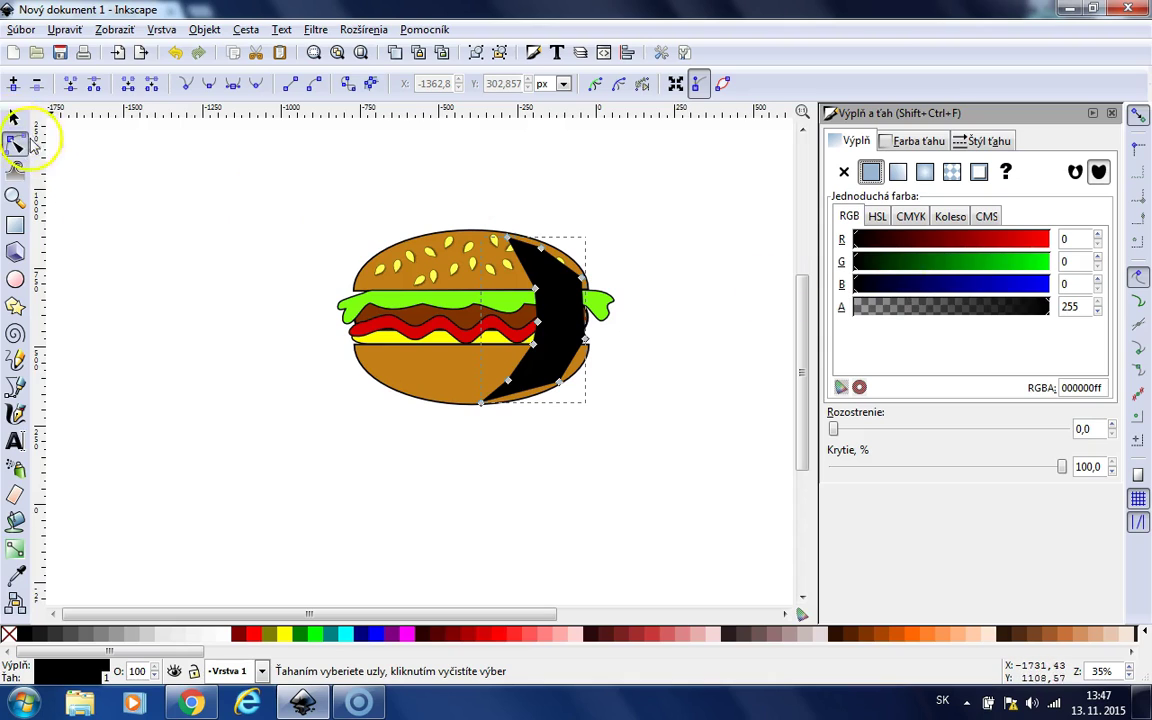
{"action": "left_click_drag", "start_coordinate": [559, 330], "coordinate": [553, 253]}
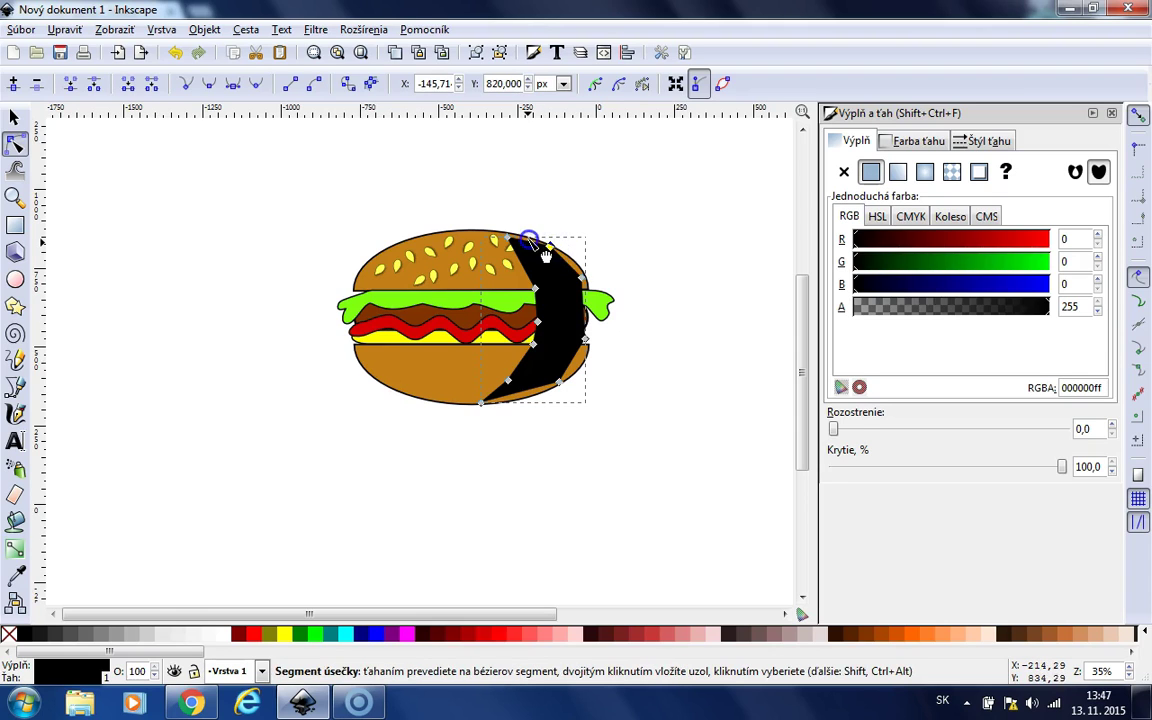
{"action": "left_click", "coordinate": [566, 262]}
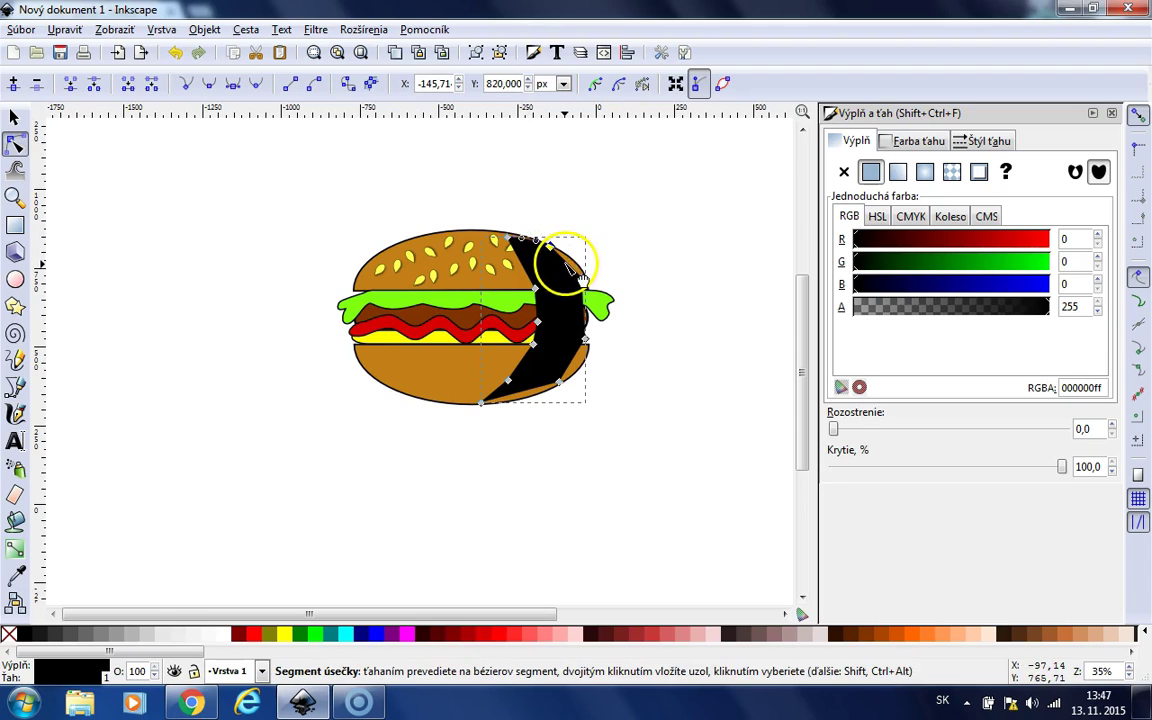
{"action": "left_click_drag", "start_coordinate": [584, 277], "coordinate": [587, 281]}
{"action": "left_click", "coordinate": [575, 357]}
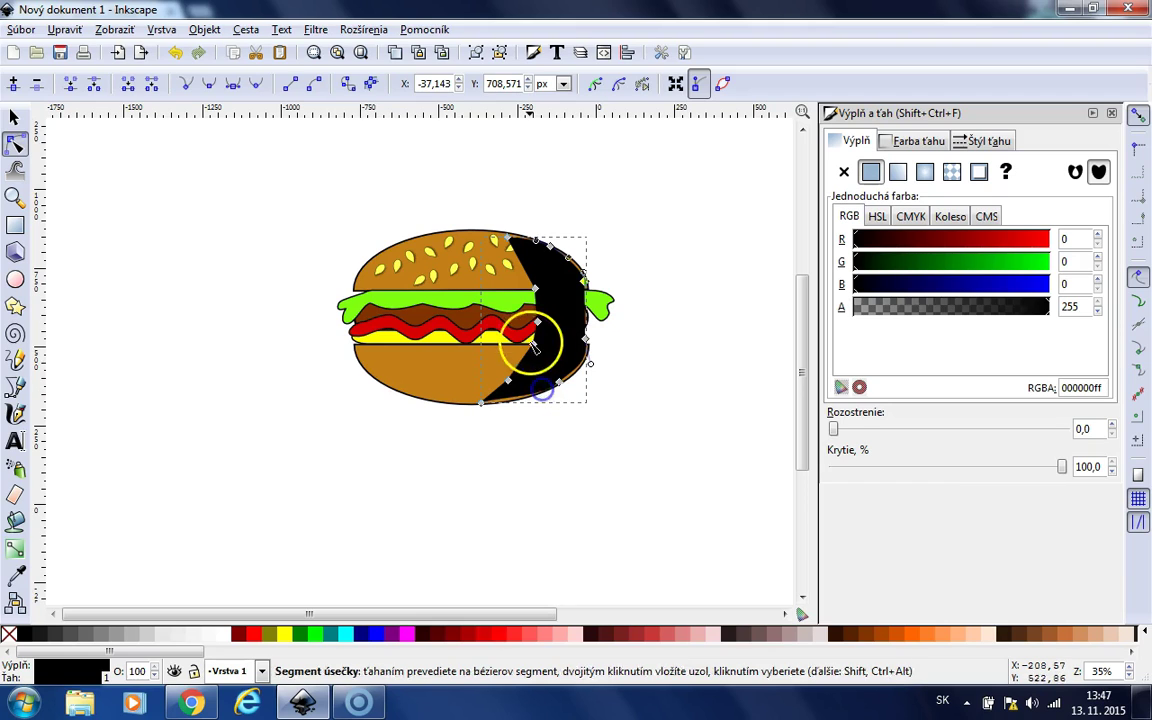
Bend the inner edge of the black shape into a smoother curve by adjusting its segments and middle nodes, and deselect it
{"action": "left_click", "coordinate": [528, 364]}
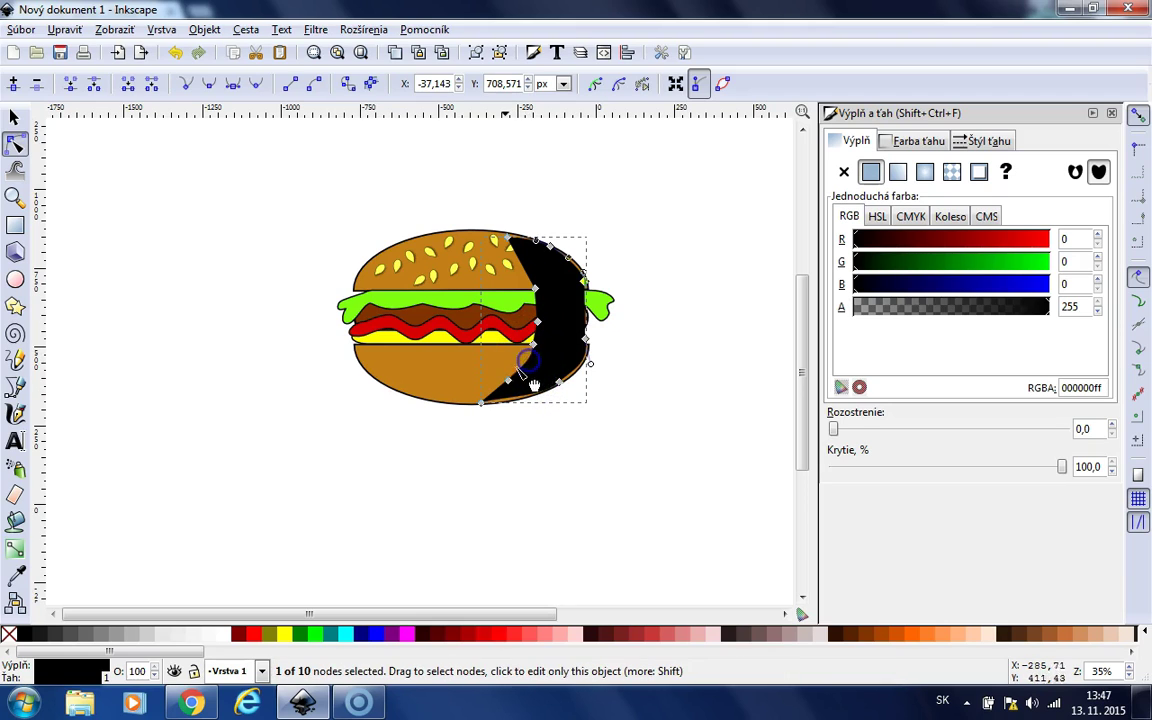
{"action": "left_click_drag", "start_coordinate": [541, 313], "coordinate": [540, 337]}
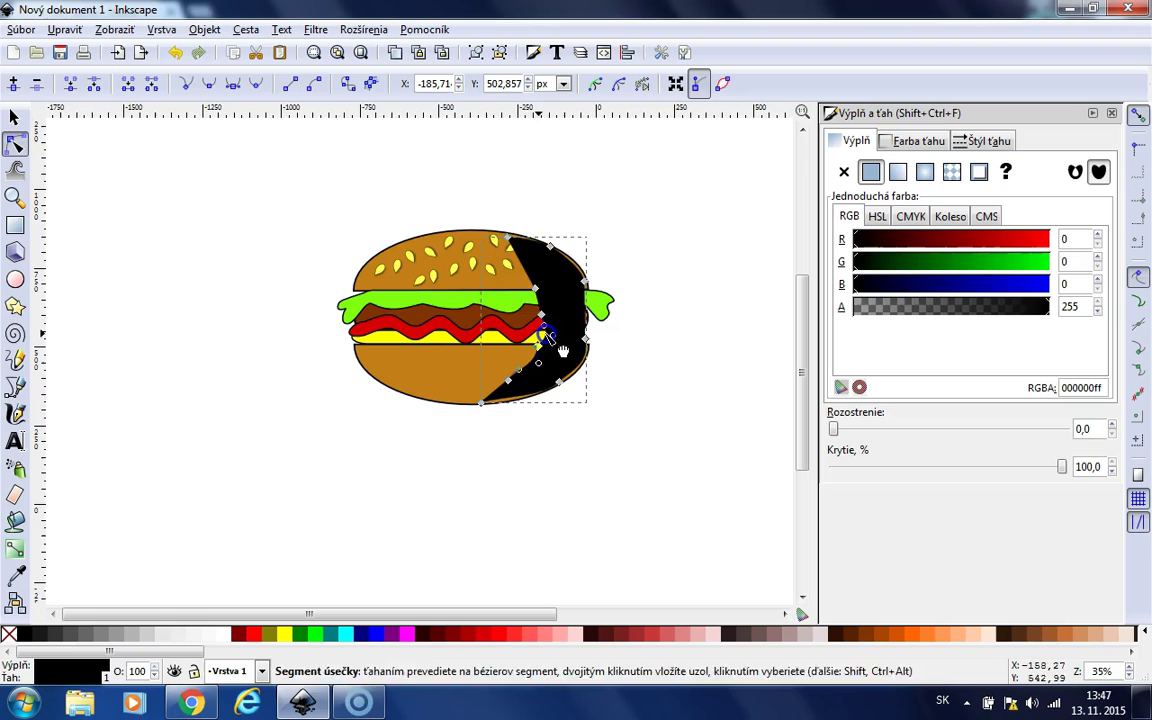
{"action": "left_click_drag", "start_coordinate": [526, 270], "coordinate": [531, 269]}
{"action": "left_click", "coordinate": [762, 525]}
{"action": "left_click", "coordinate": [695, 480]}
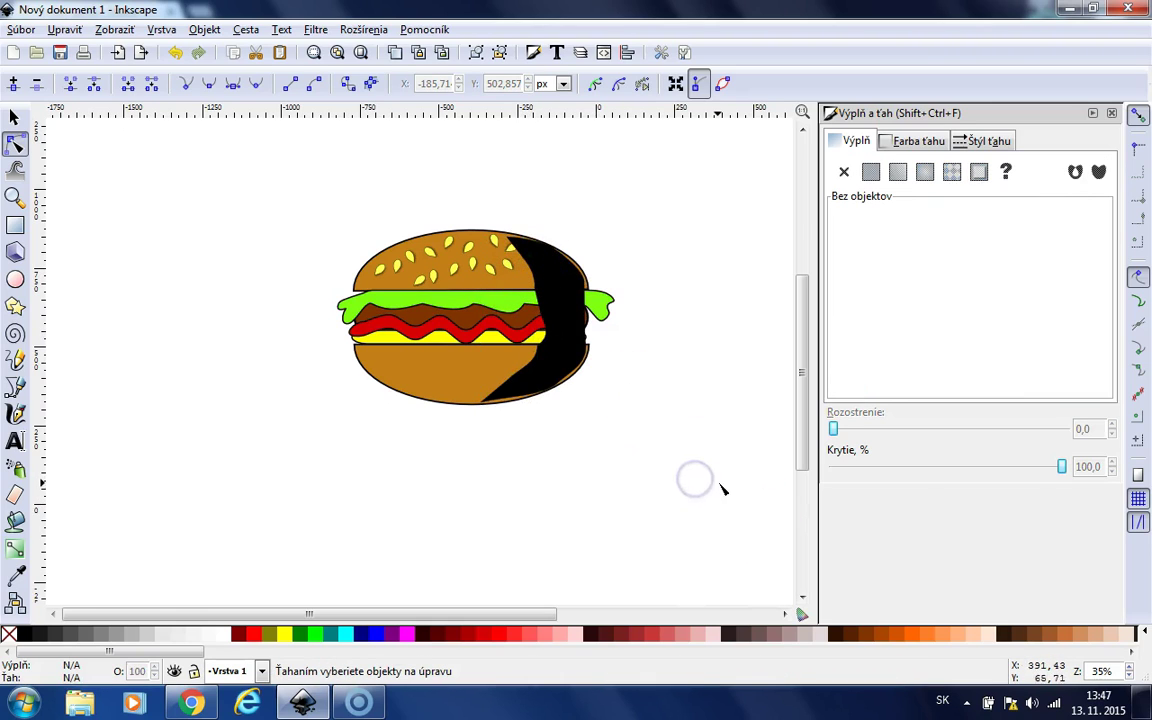
Select the black shading shape and lower its opacity to 52%
{"action": "left_click", "coordinate": [14, 117]}
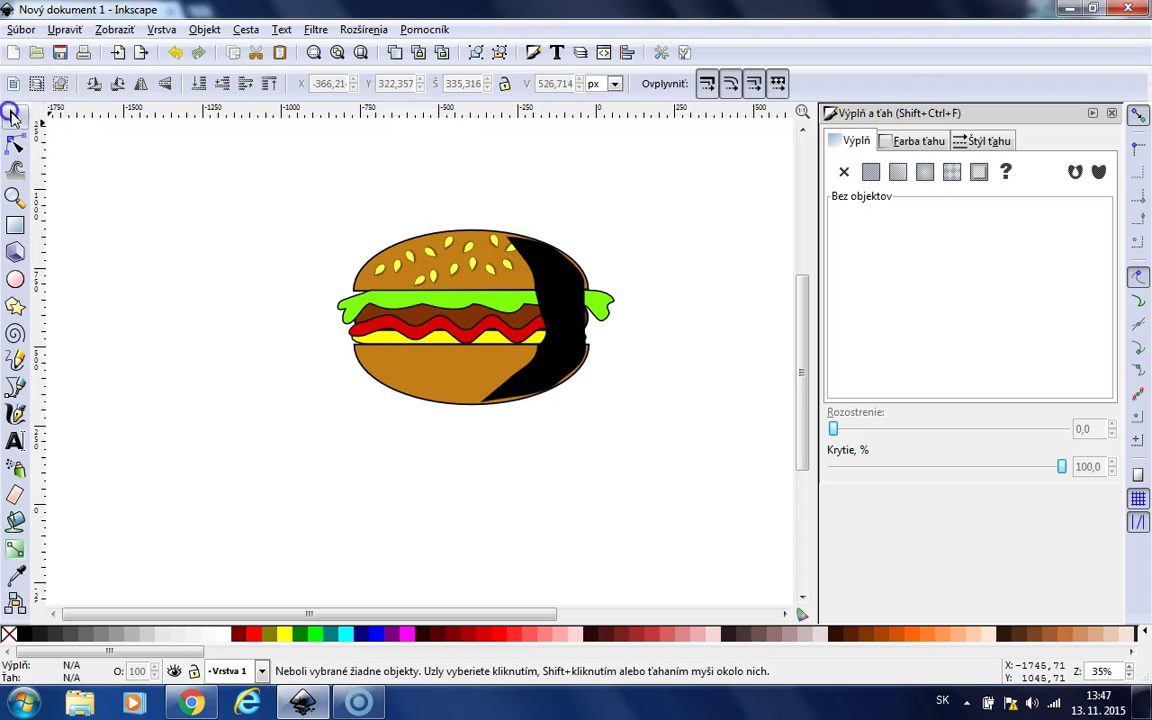
{"action": "left_click", "coordinate": [590, 342]}
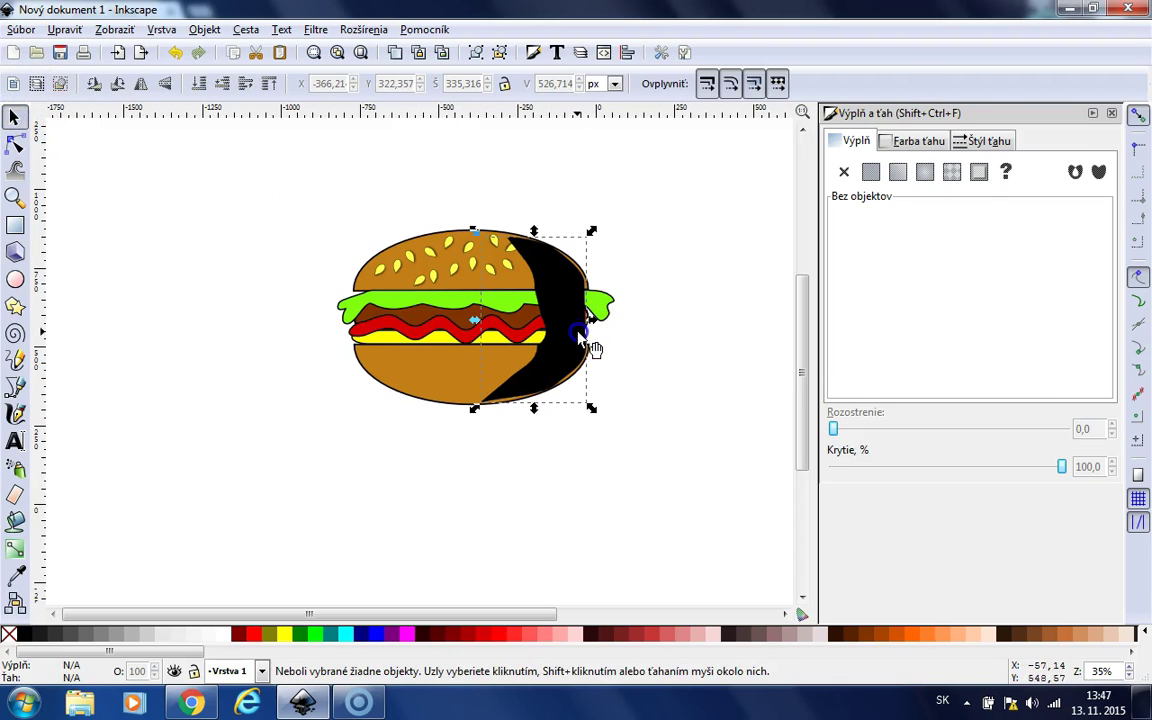
{"action": "left_click", "coordinate": [1062, 469]}
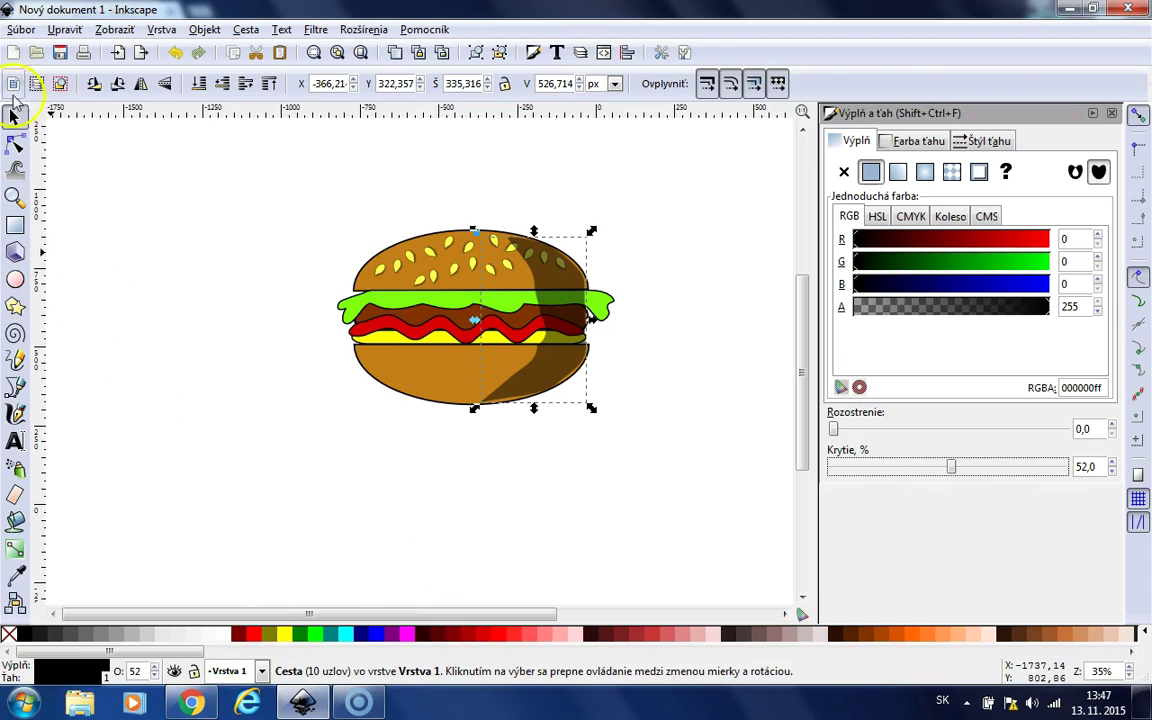
Reposition the inner-edge nodes of the translucent shading shape at the bottom bun, patty and lettuce to smooth its curve
{"action": "left_click", "coordinate": [15, 146]}
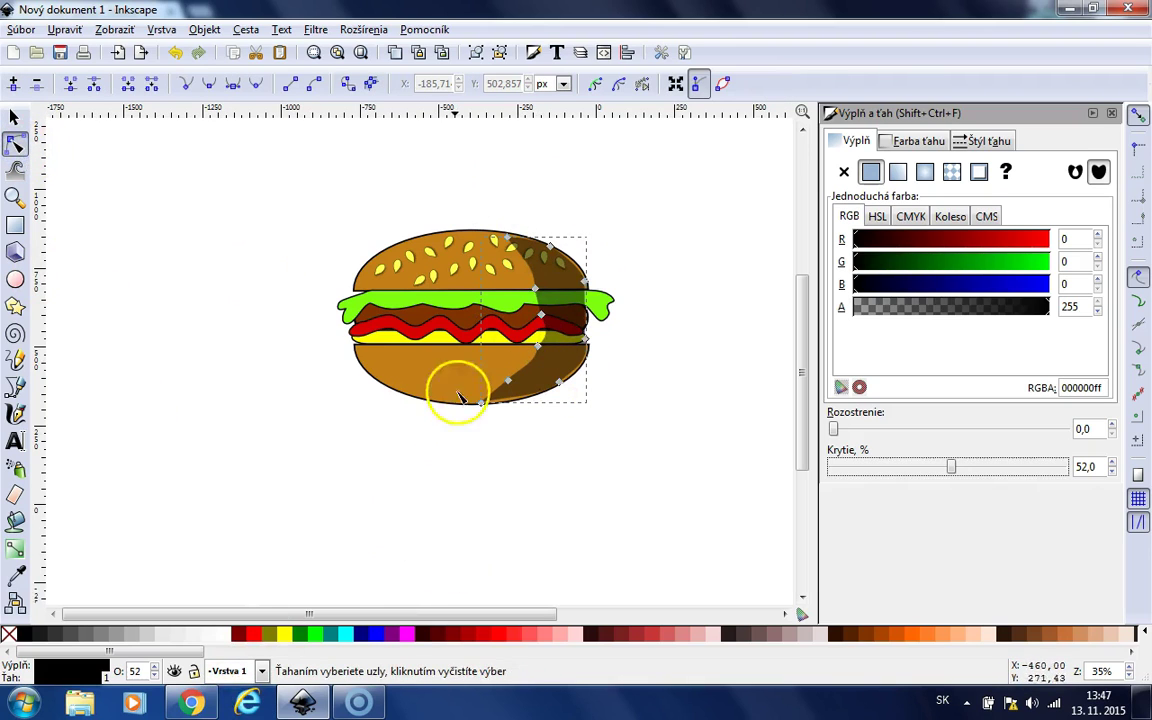
{"action": "left_click_drag", "start_coordinate": [545, 322], "coordinate": [541, 316]}
{"action": "left_click_drag", "start_coordinate": [508, 381], "coordinate": [518, 388]}
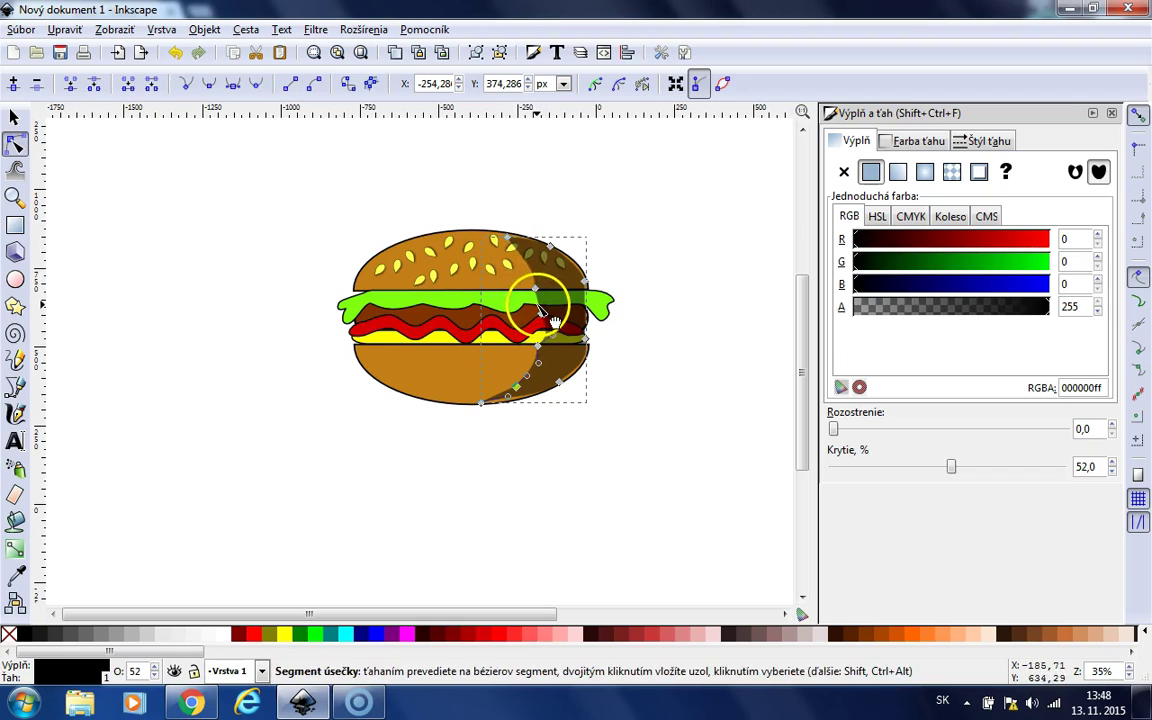
{"action": "left_click_drag", "start_coordinate": [537, 290], "coordinate": [535, 320]}
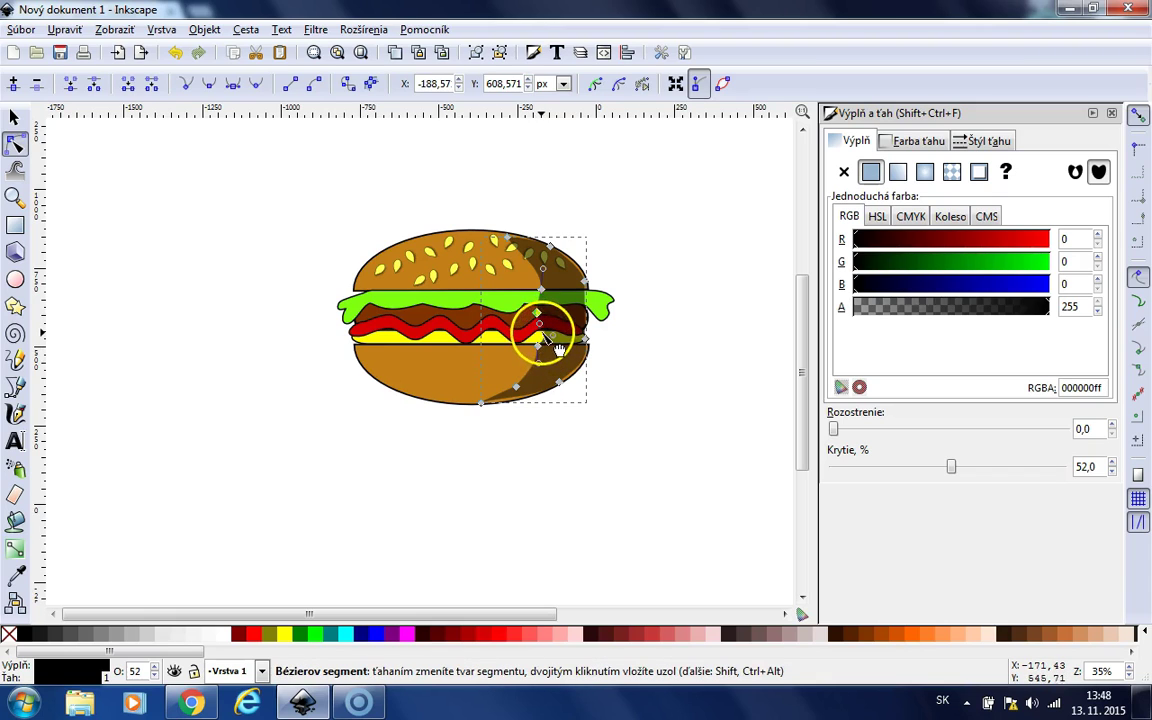
{"action": "left_click", "coordinate": [587, 403]}
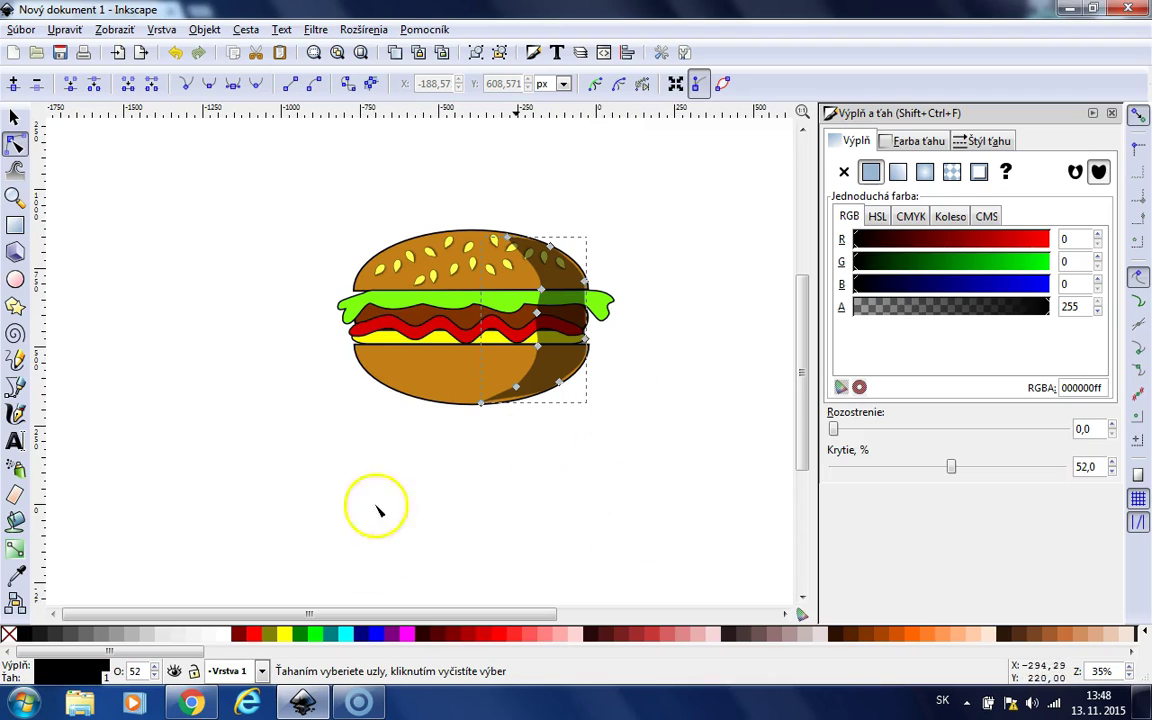
Try a blur of 14 on the shading shape, and reset the blur to 0
{"action": "left_click", "coordinate": [834, 430]}
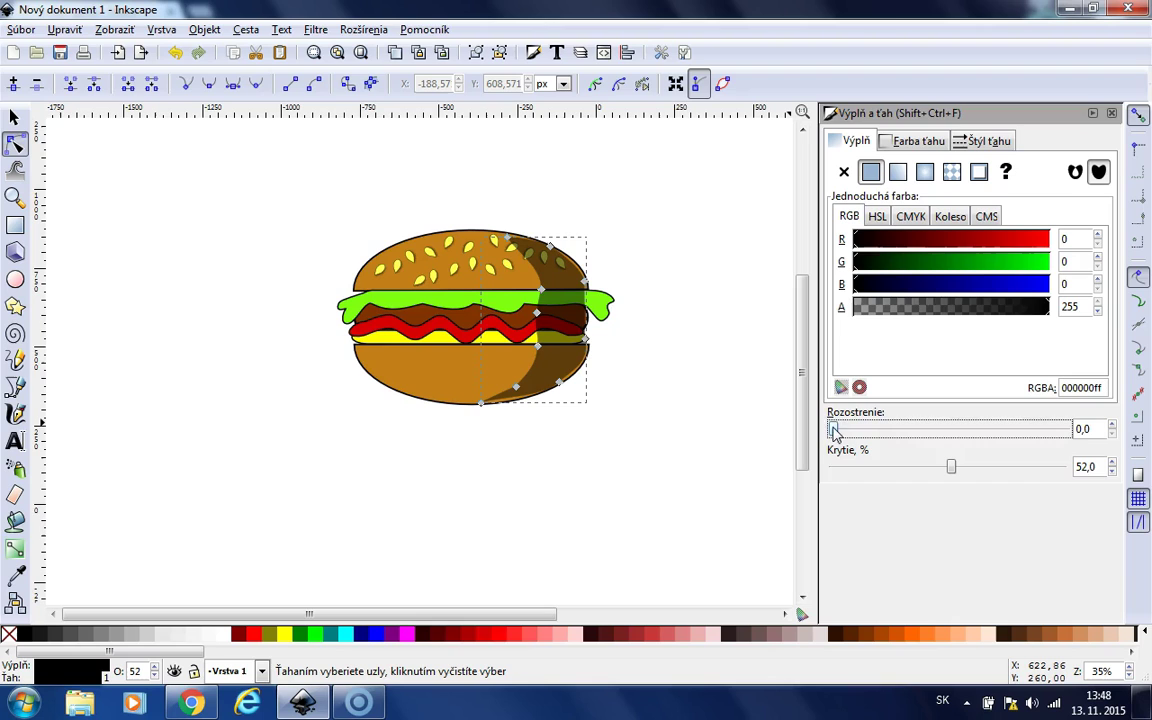
{"action": "left_click_drag", "start_coordinate": [861, 429], "coordinate": [866, 429]}
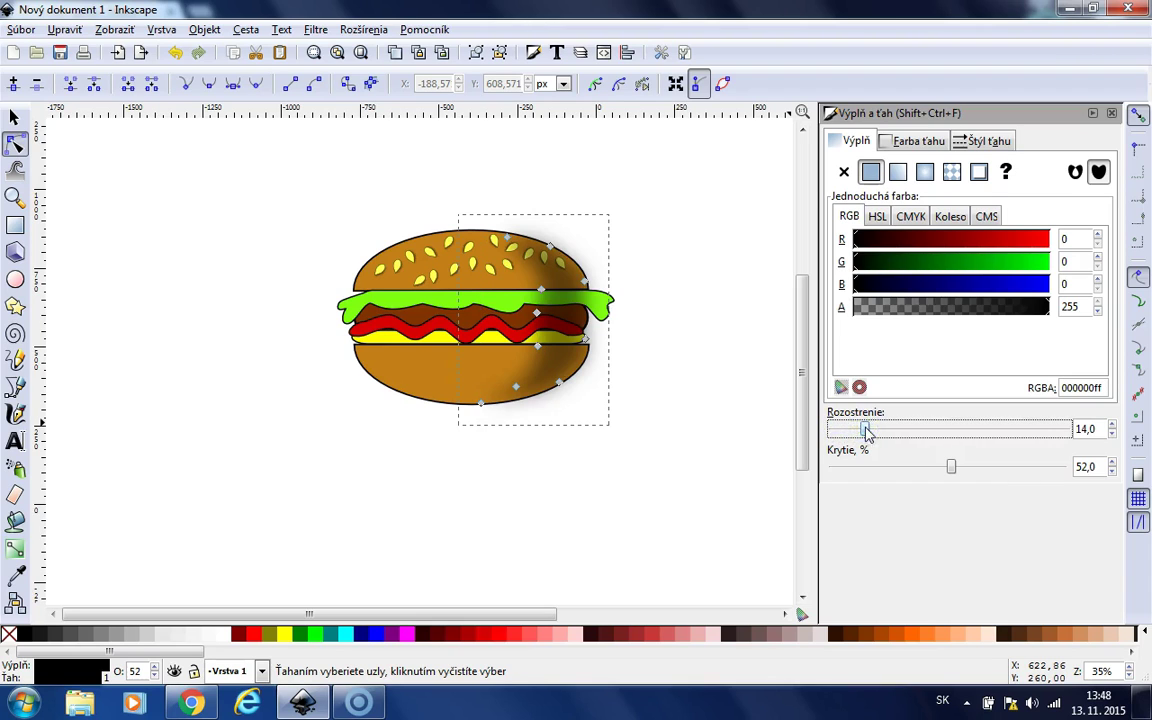
{"action": "left_click", "coordinate": [657, 536]}
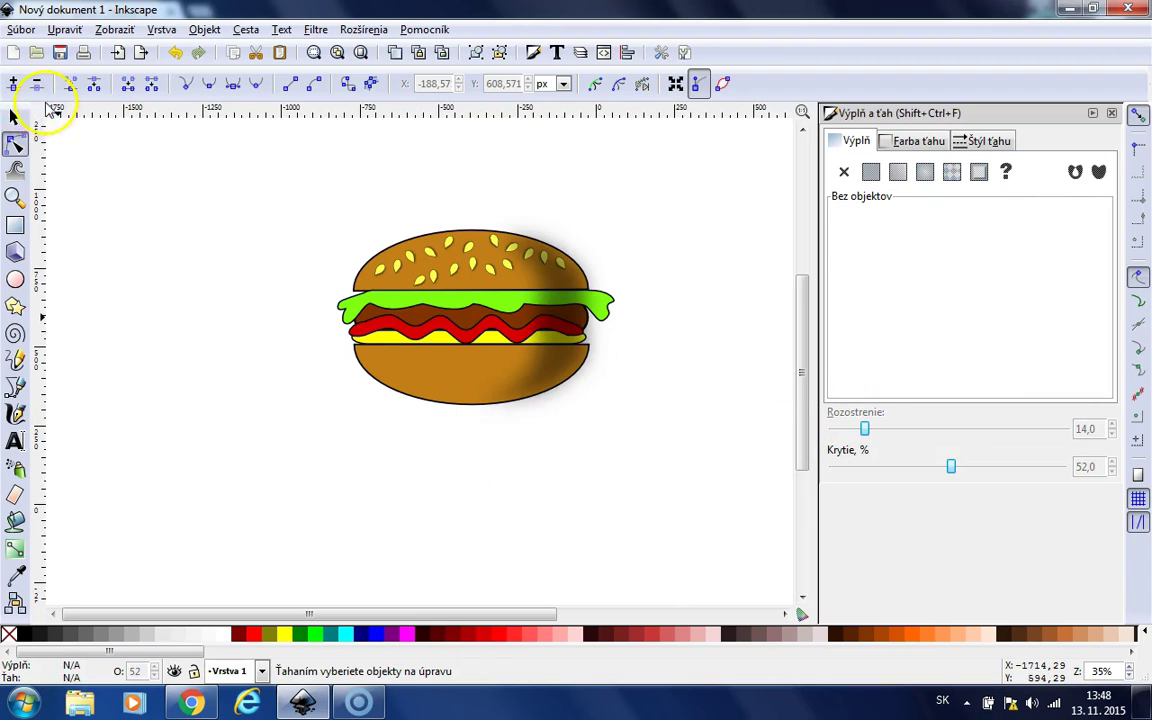
{"action": "left_click", "coordinate": [573, 343]}
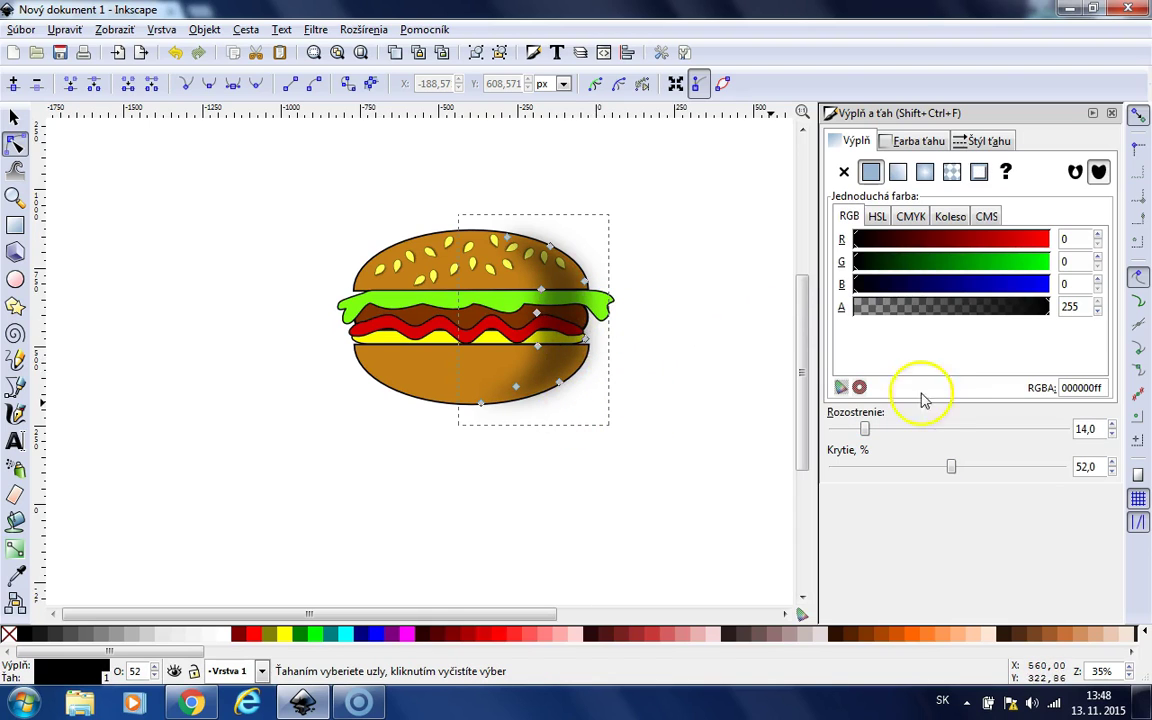
{"action": "left_click_drag", "start_coordinate": [868, 430], "coordinate": [832, 430]}
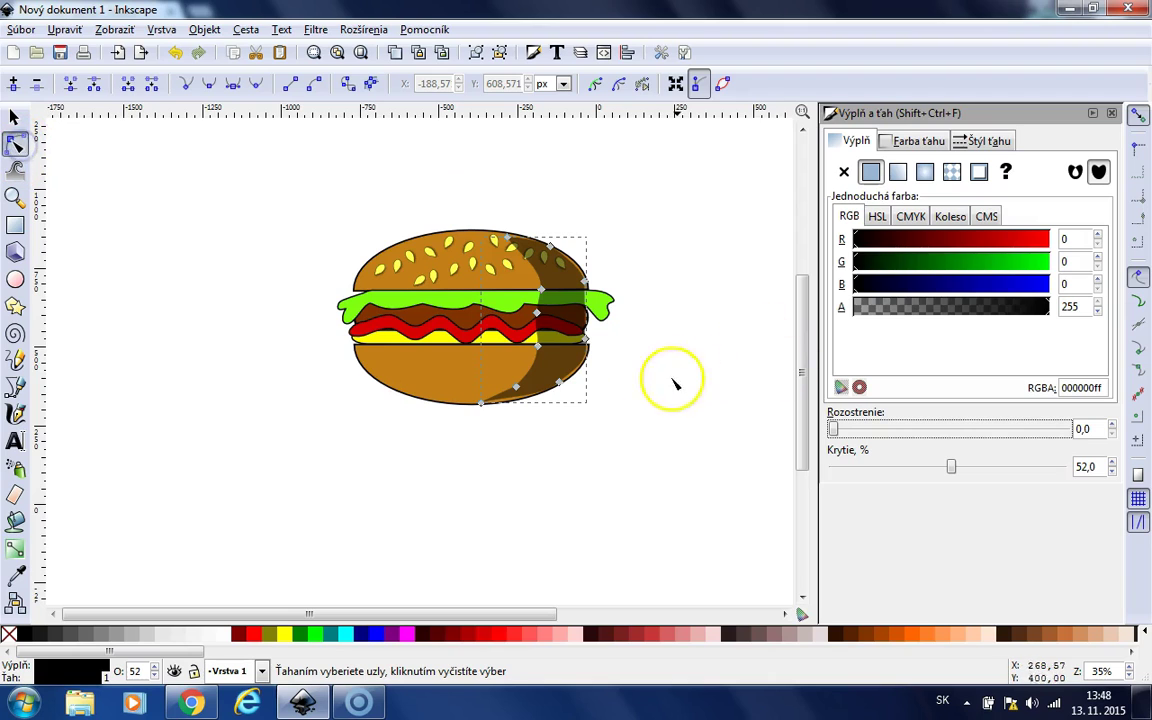
Insert new nodes in the shading shape's outer edge between the two nodes beside the lettuce
{"action": "left_click", "coordinate": [586, 338]}
{"action": "left_click", "coordinate": [586, 283], "text": "shift"}
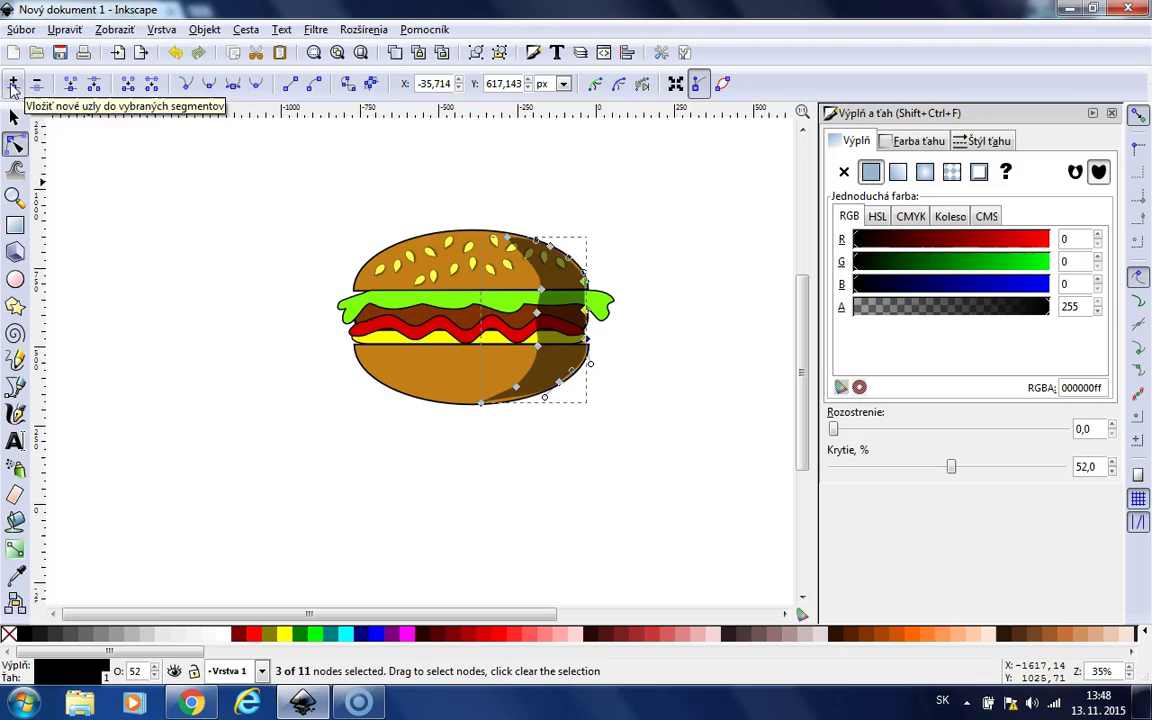
{"action": "key", "text": "Insert"}
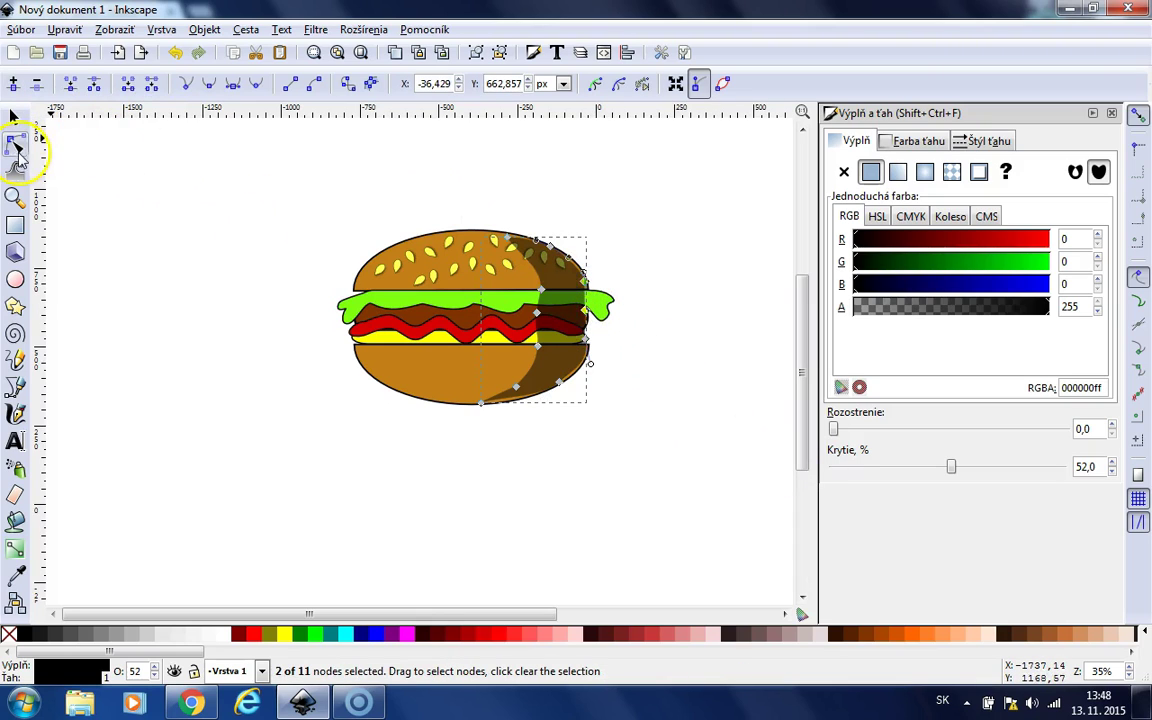
{"action": "left_click", "coordinate": [13, 83]}
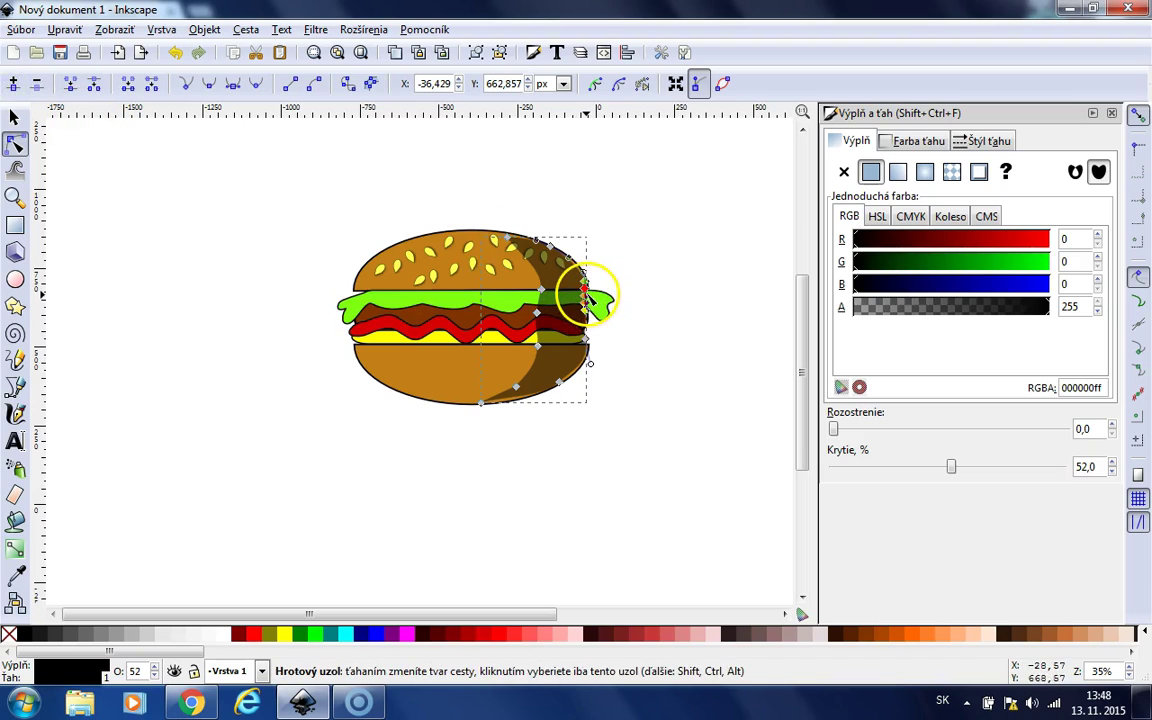
{"action": "left_click_drag", "start_coordinate": [586, 293], "coordinate": [612, 300]}
{"action": "left_click_drag", "start_coordinate": [588, 298], "coordinate": [594, 300]}
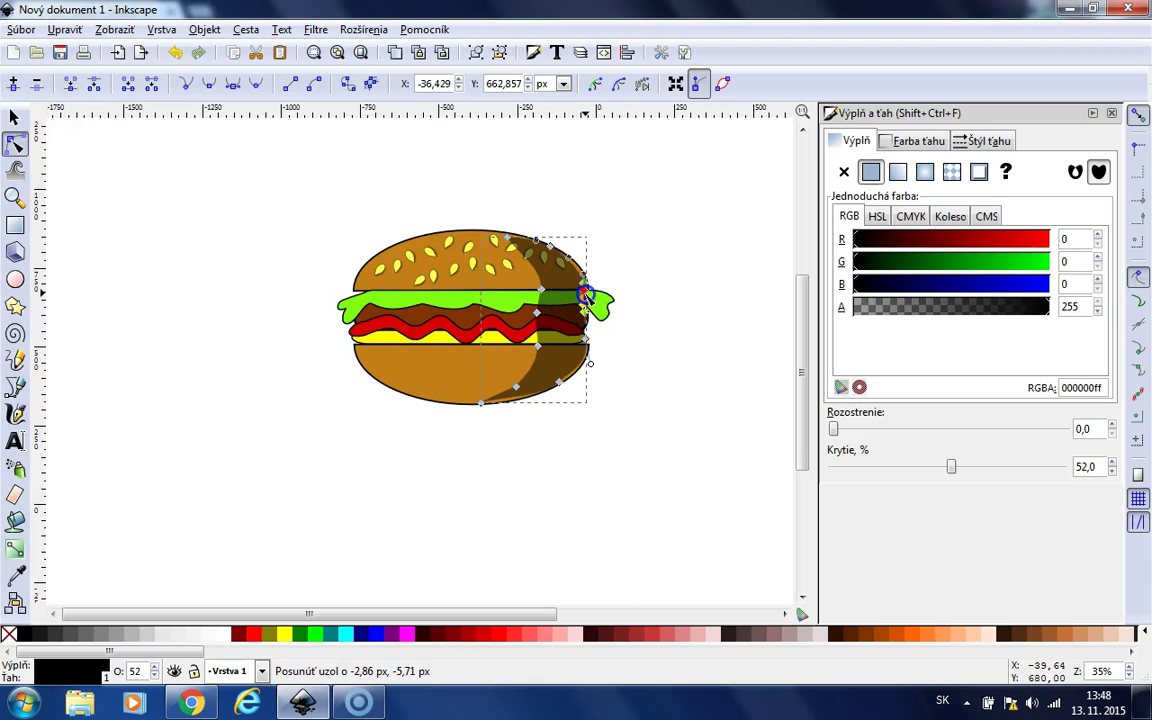
{"action": "left_click", "coordinate": [607, 335]}
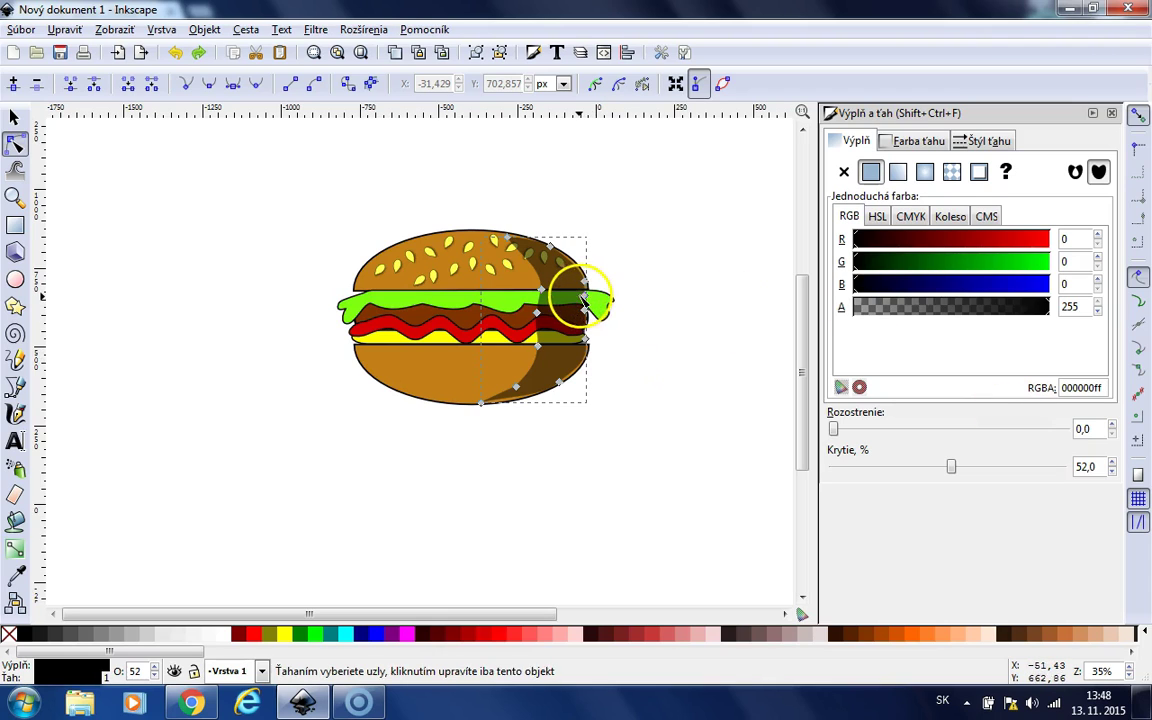
Extend the shading shape's outer edge over the protruding right end of the lettuce, and refit the adjoining curve to the top bun's outline
{"action": "left_click_drag", "start_coordinate": [586, 299], "coordinate": [614, 301]}
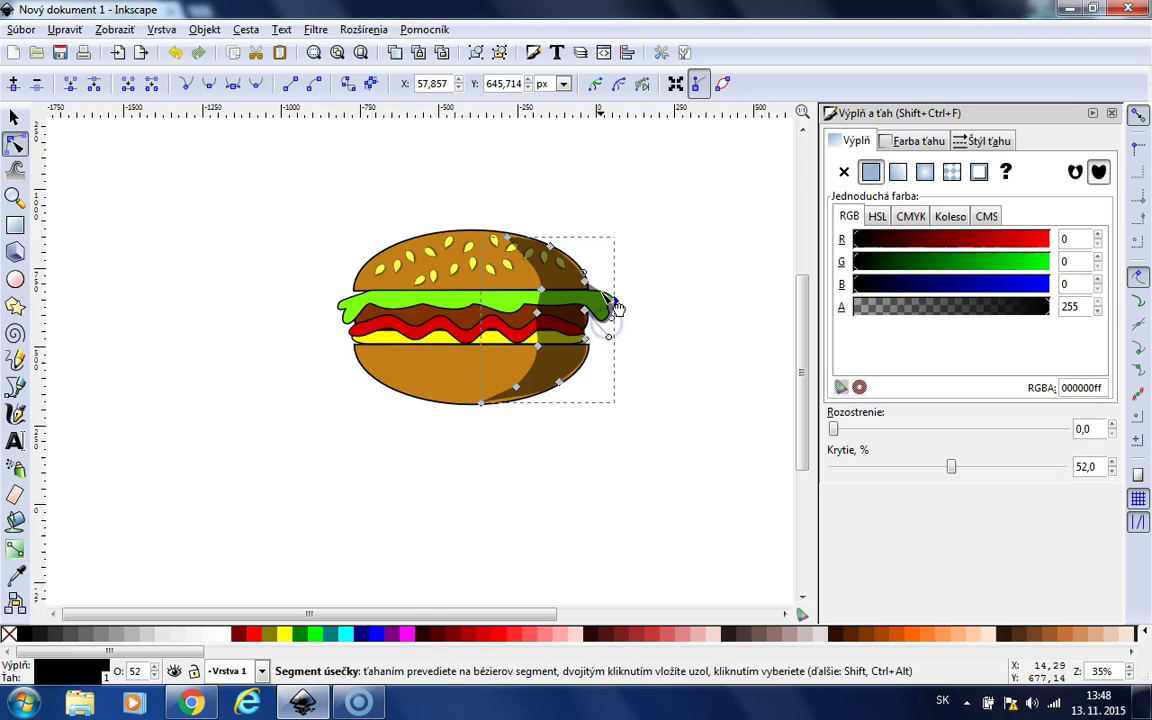
{"action": "left_click_drag", "start_coordinate": [587, 282], "coordinate": [582, 267]}
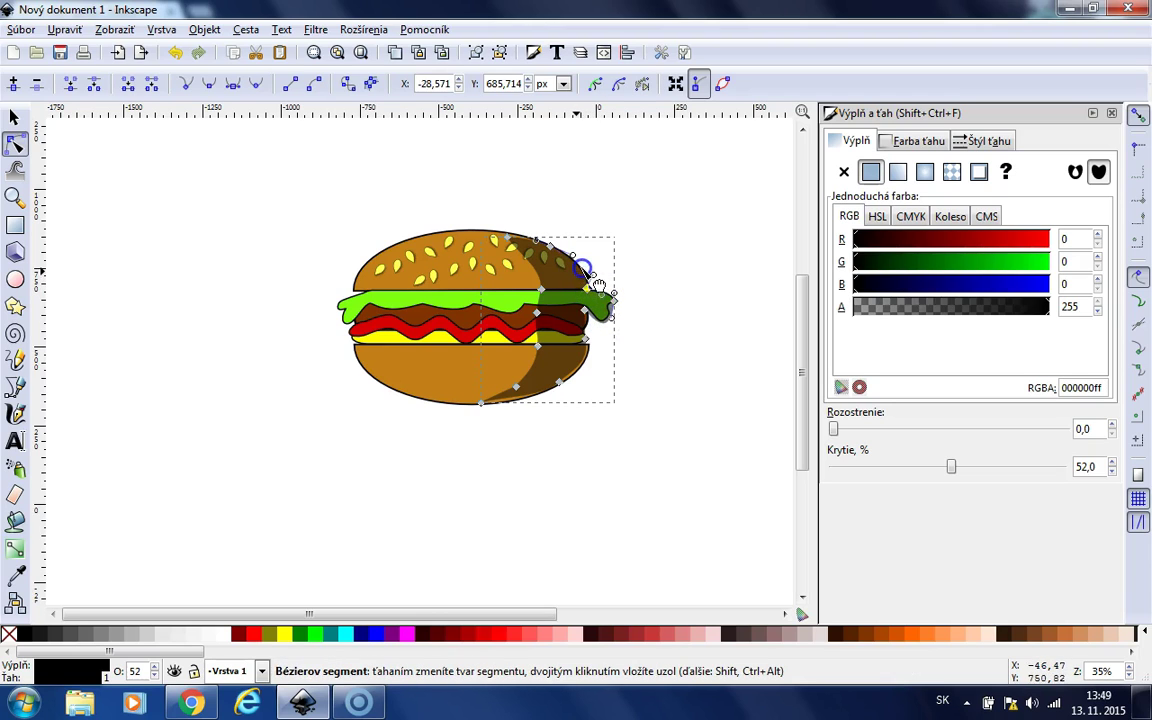
Set the blur of the translucent black shading shape on the burger to 14.3 and deselect the shape
{"action": "left_click", "coordinate": [662, 405]}
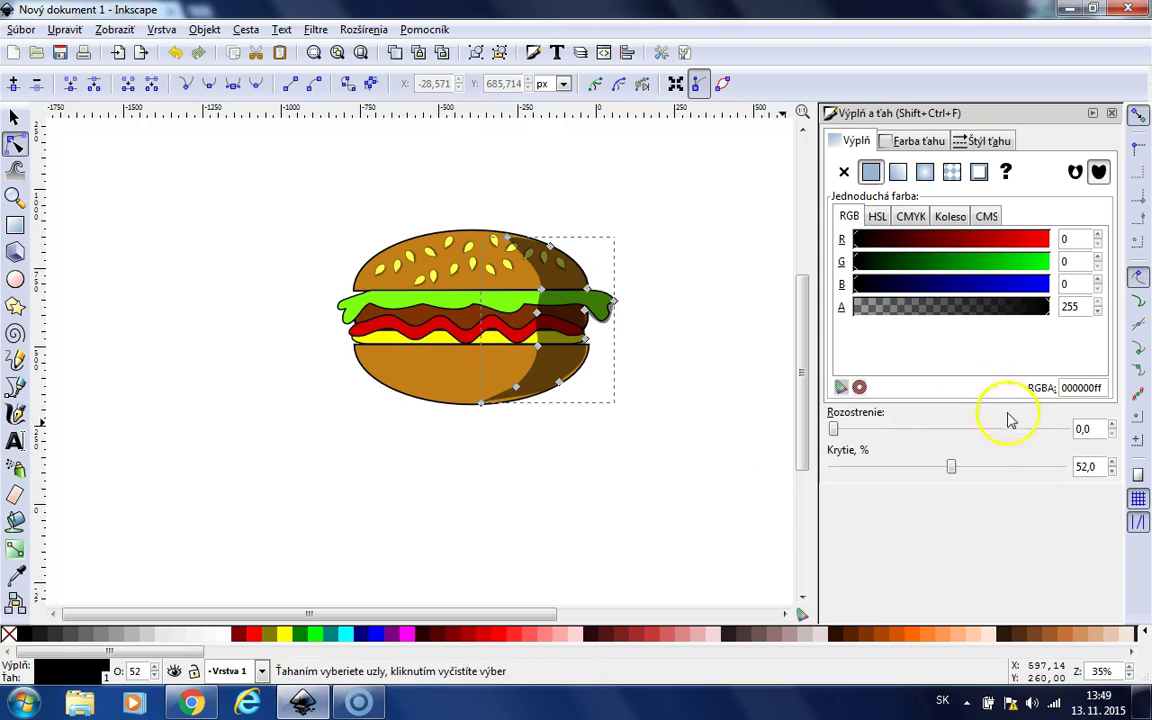
{"action": "left_click_drag", "start_coordinate": [833, 428], "coordinate": [867, 430]}
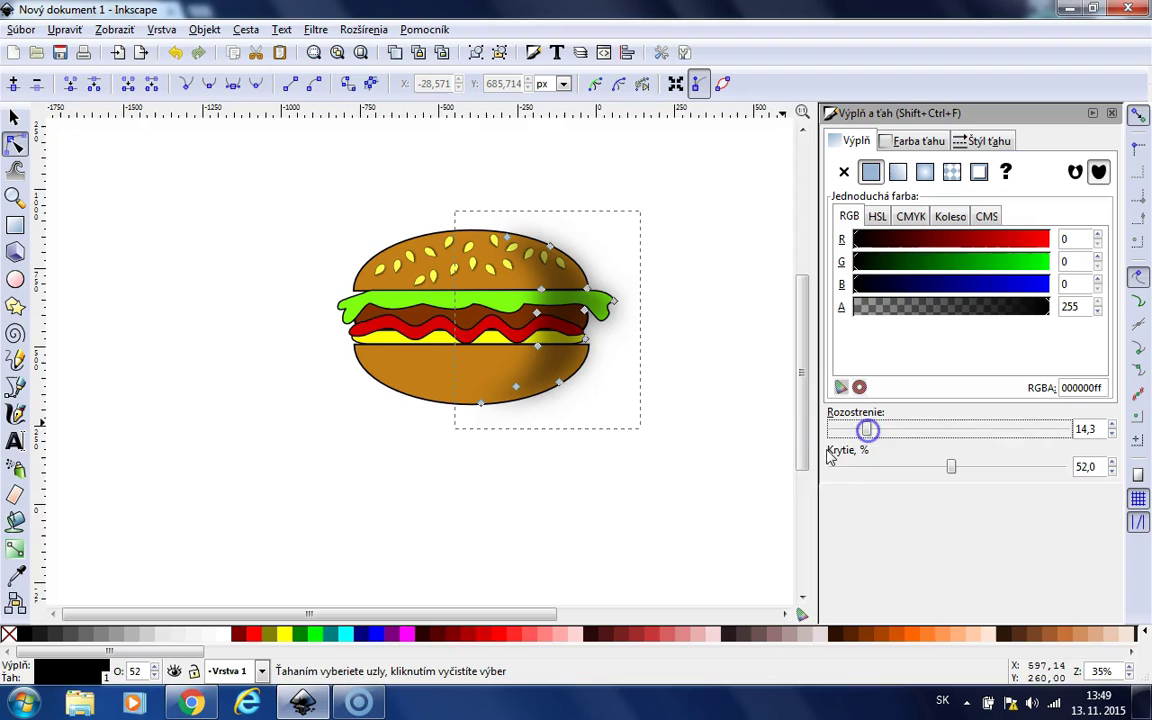
{"action": "left_click", "coordinate": [842, 429]}
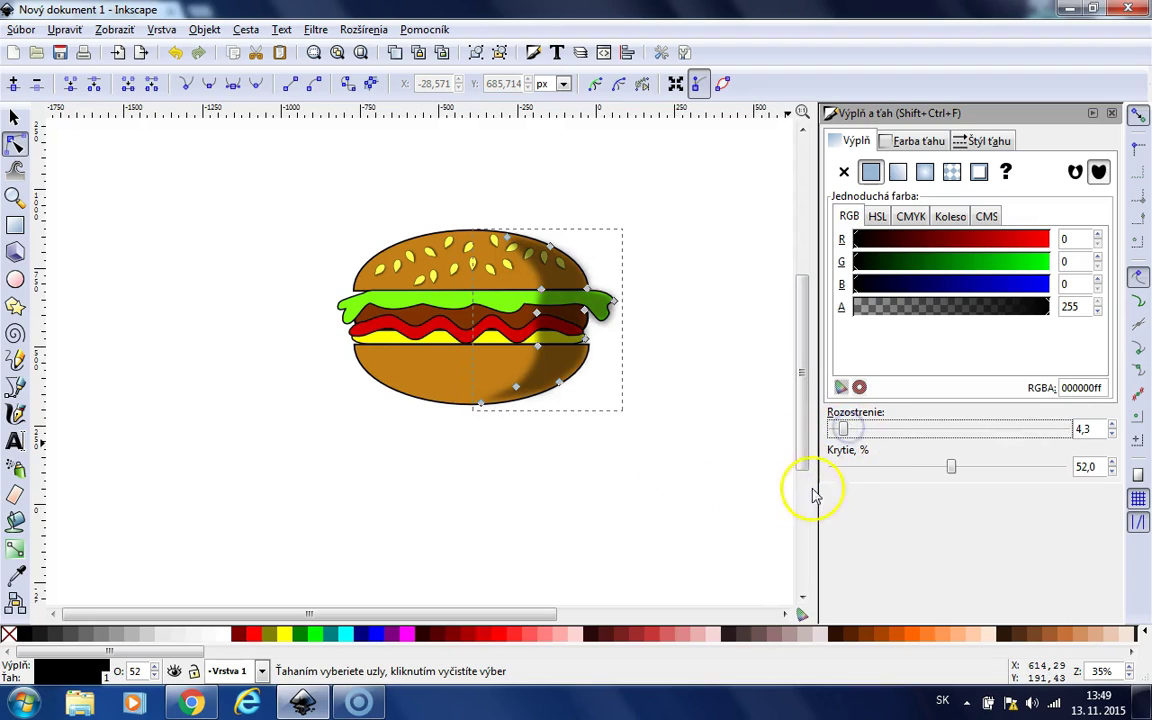
{"action": "left_click", "coordinate": [862, 429]}
{"action": "left_click", "coordinate": [862, 429]}
{"action": "left_click", "coordinate": [863, 429]}
{"action": "left_click", "coordinate": [766, 480]}
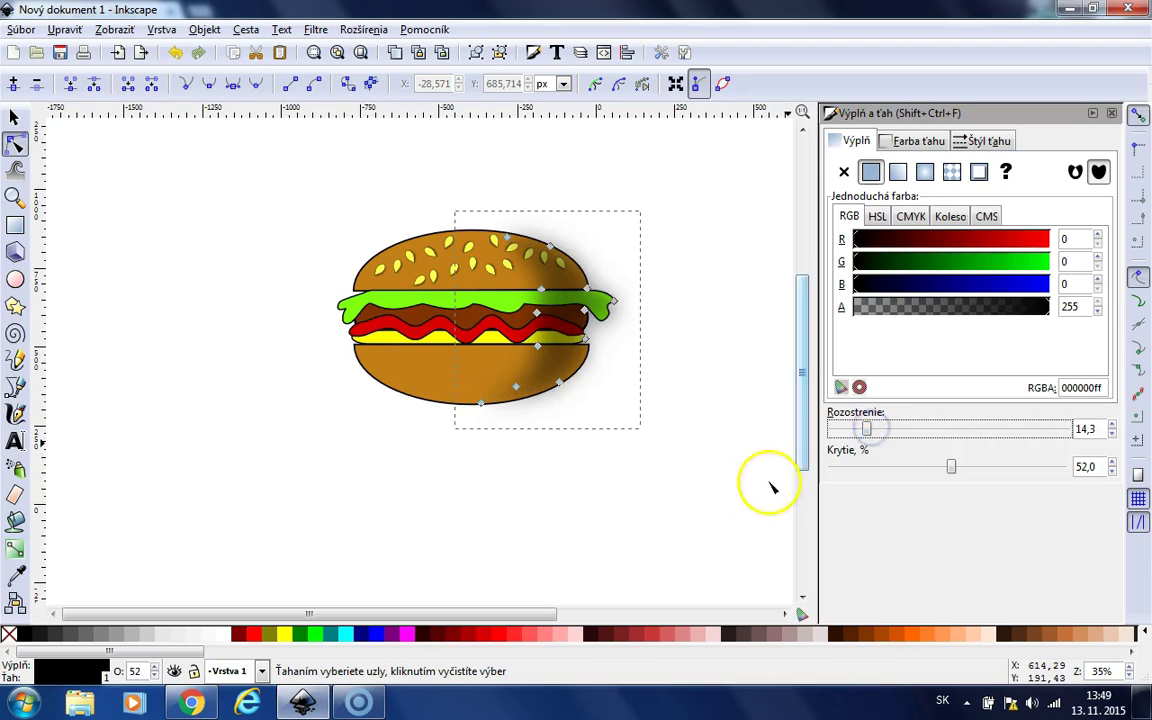
{"action": "left_click", "coordinate": [659, 397]}
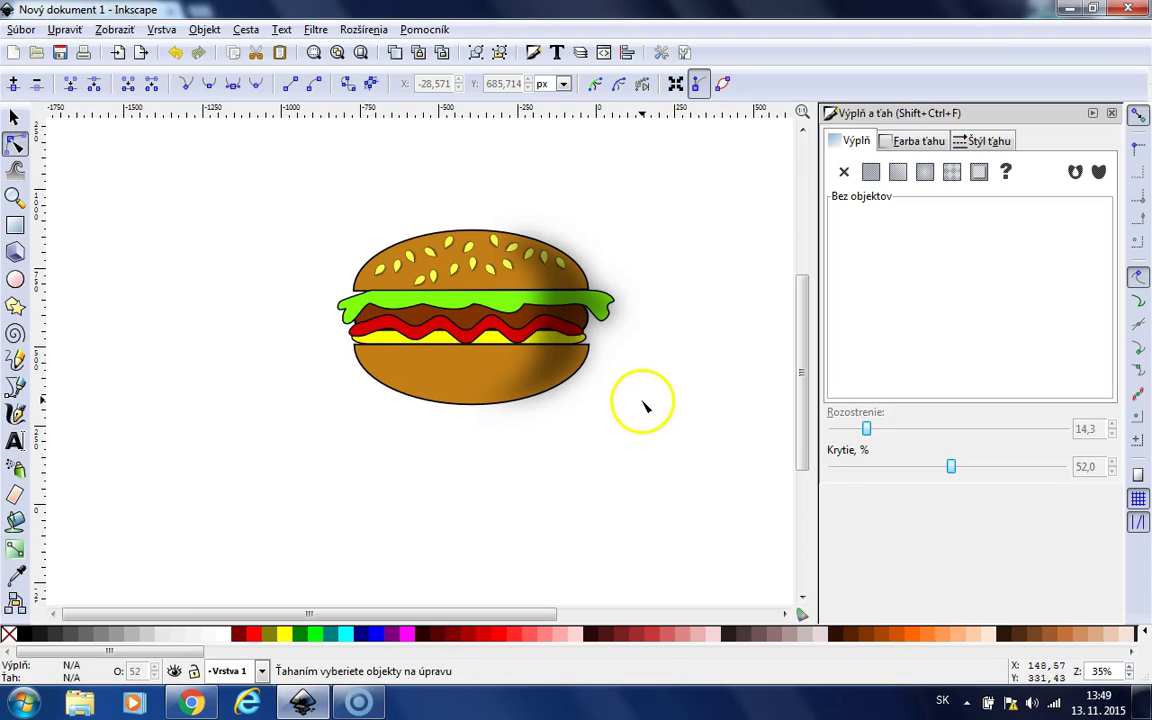
{"action": "scroll", "coordinate": [571, 368], "scroll_direction": "up", "scroll_amount": 3}
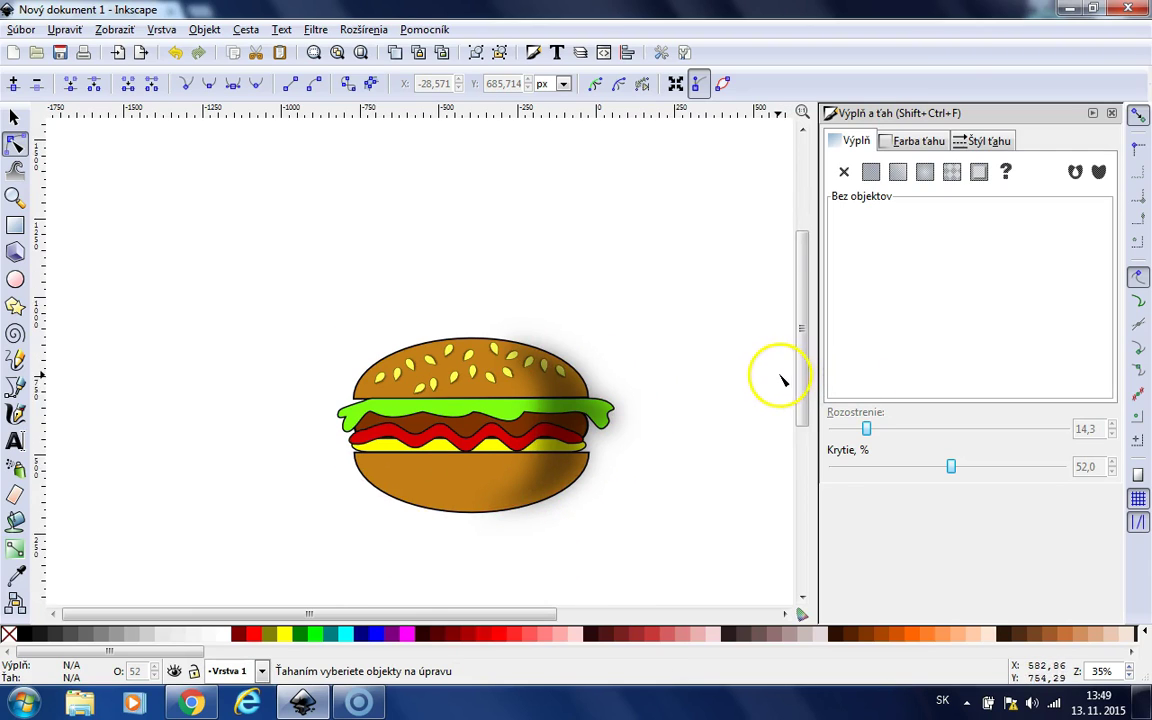
{"action": "scroll", "coordinate": [783, 380], "scroll_direction": "down", "scroll_amount": 2}
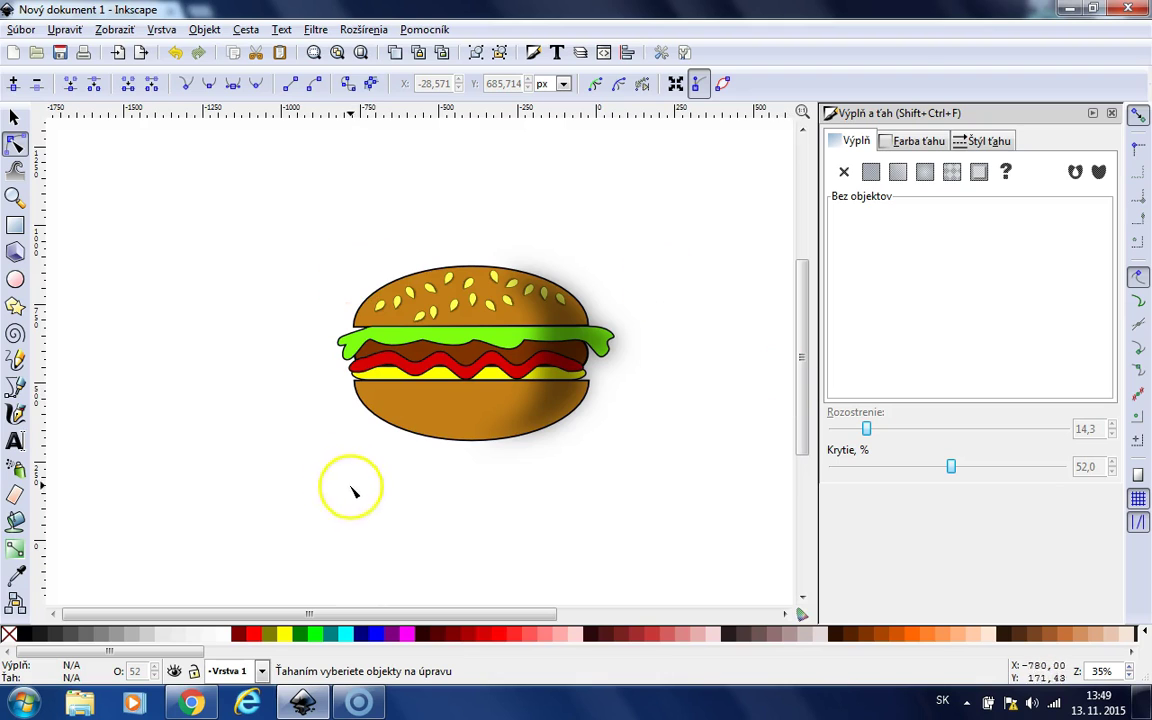
{"action": "left_click", "coordinate": [355, 705]}
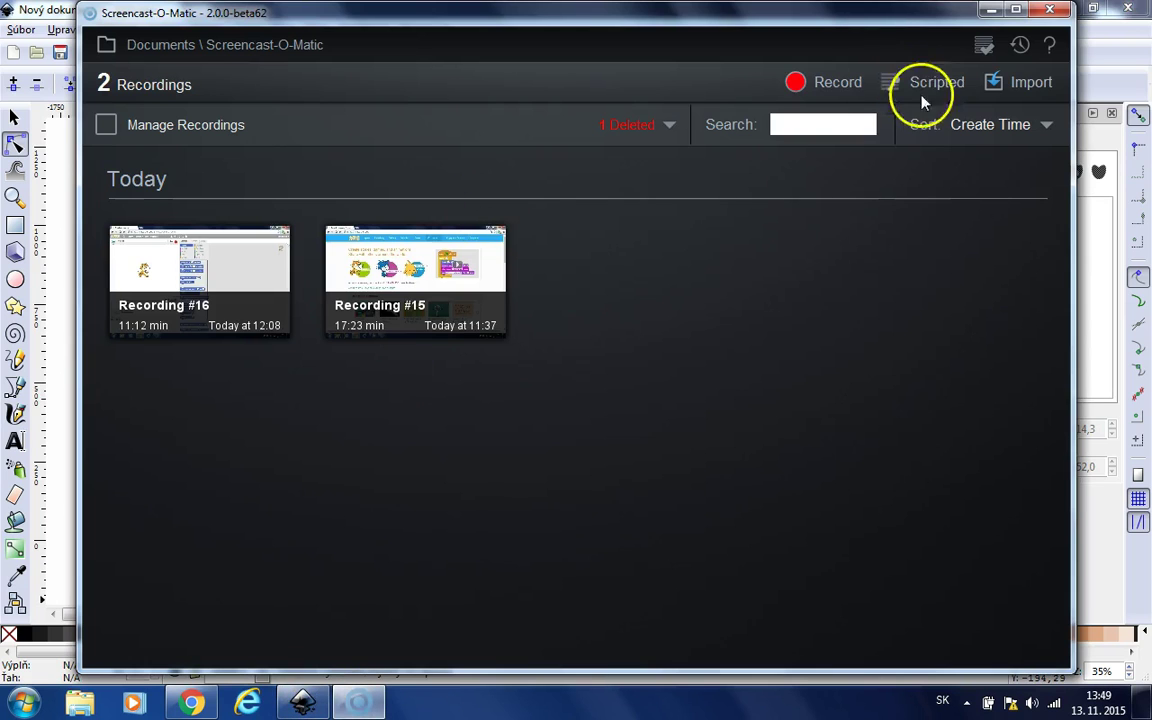